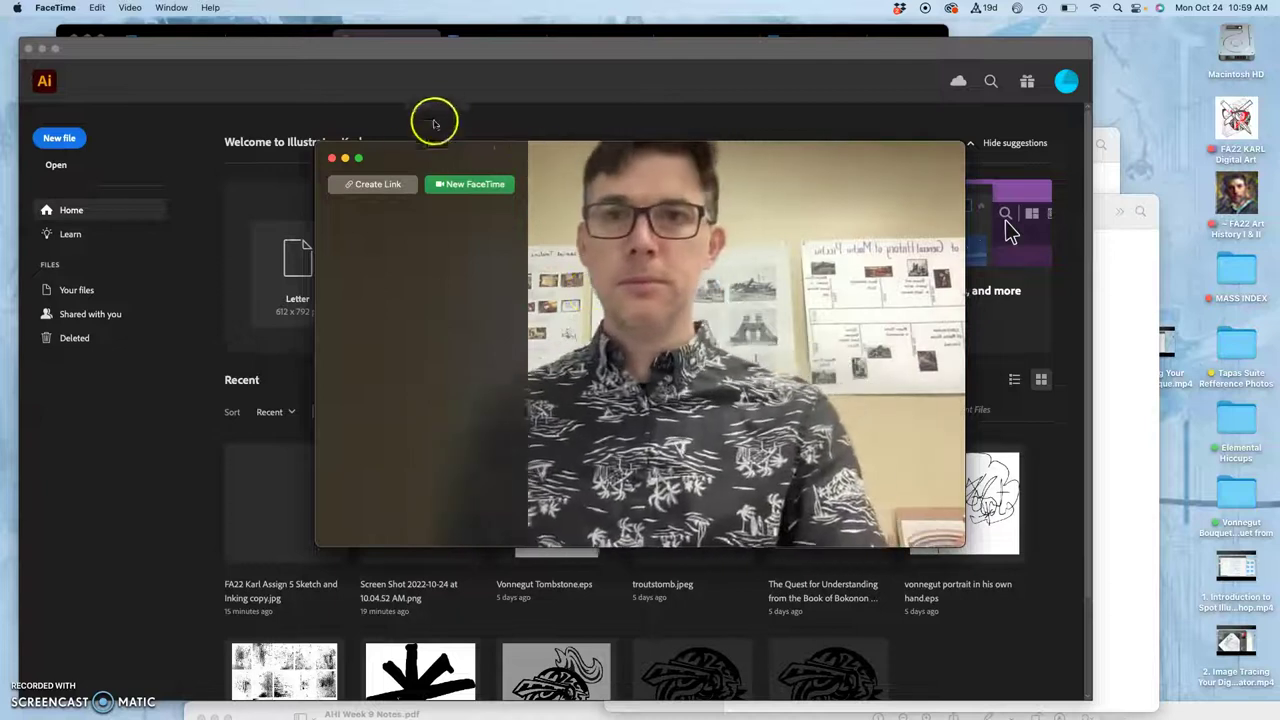
- Close the FaceTime window and open the Assign #5 spot illustration folder in Finder
click(358, 158)
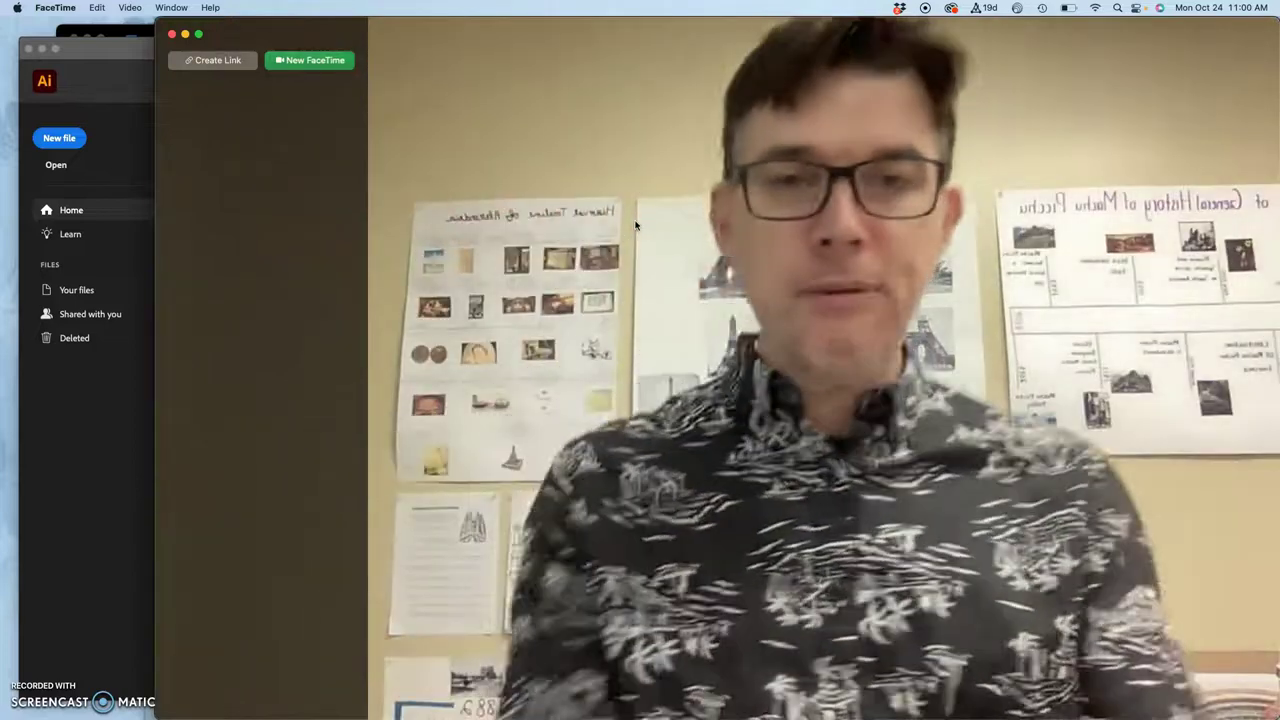
click(171, 34)
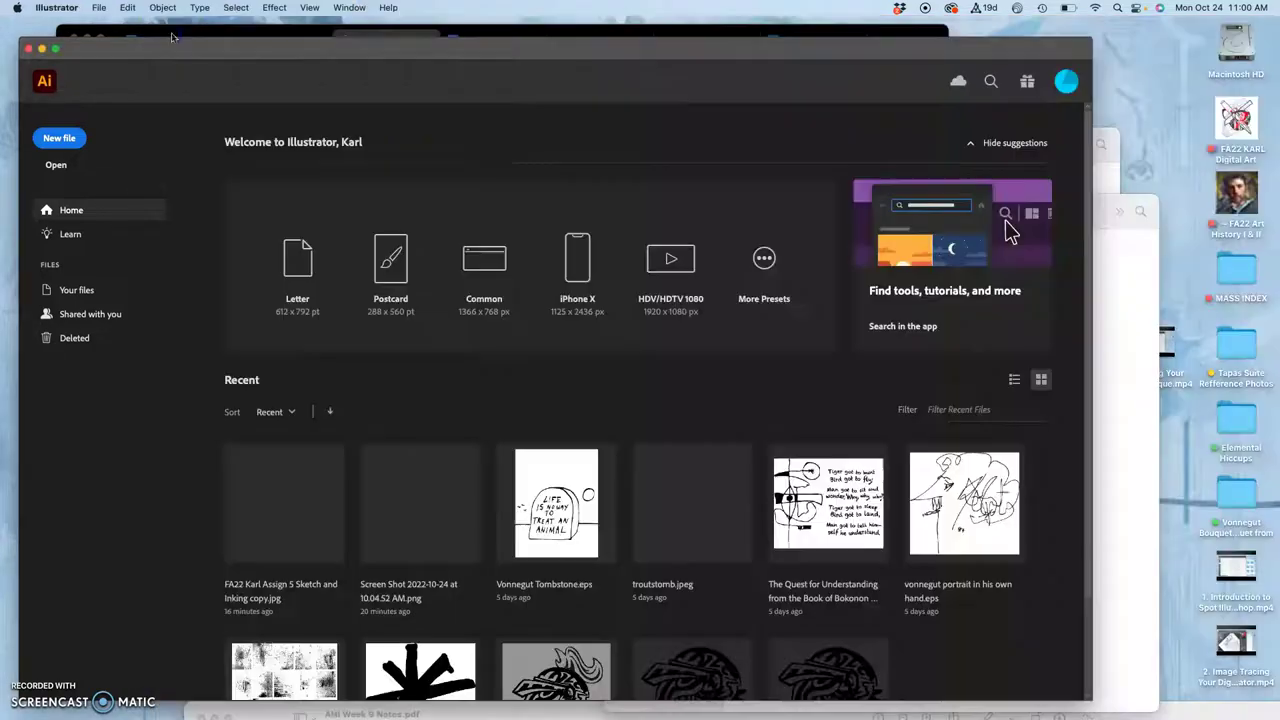
click(900, 9)
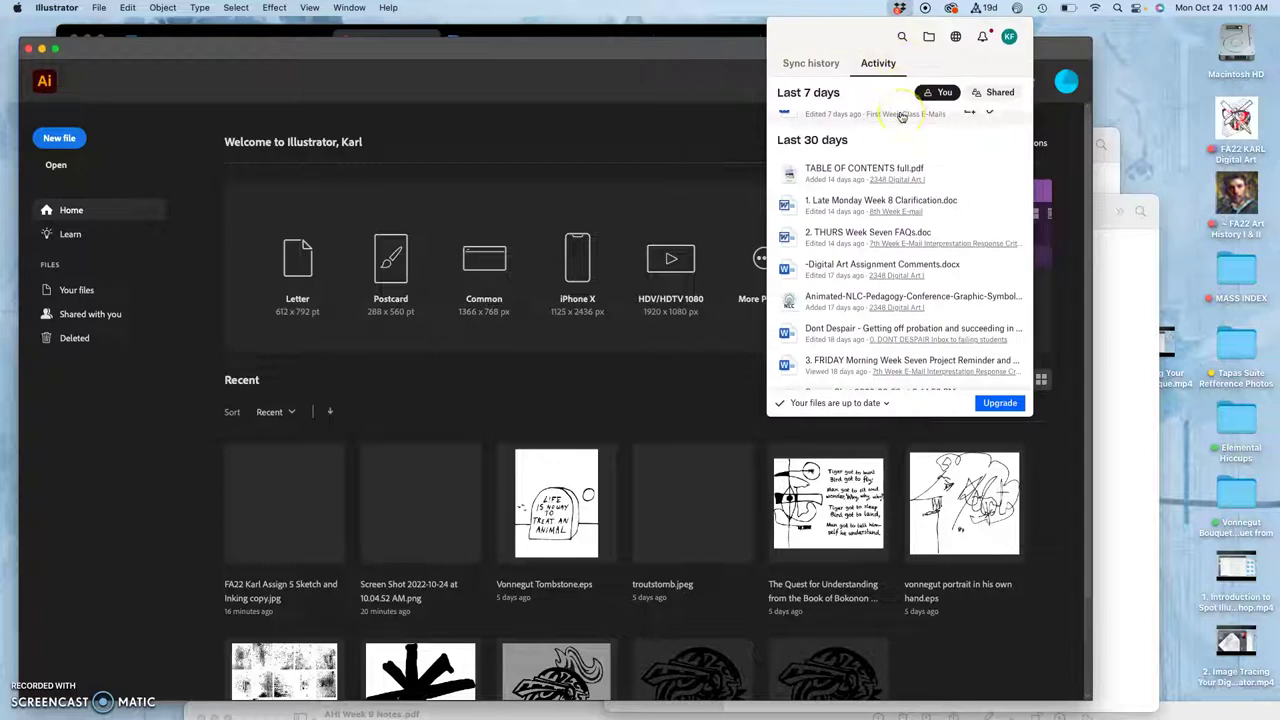
click(929, 44)
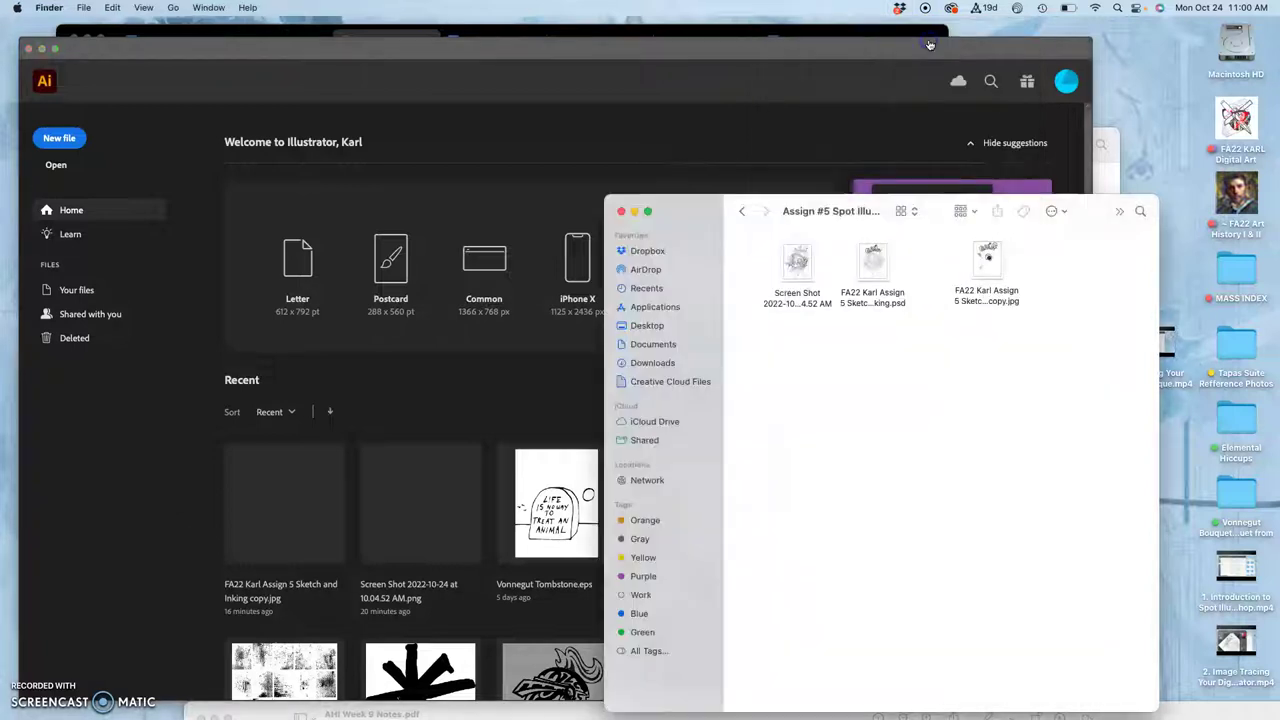
- Switch to Chrome and open dropbox.com in a new tab
click(271, 32)
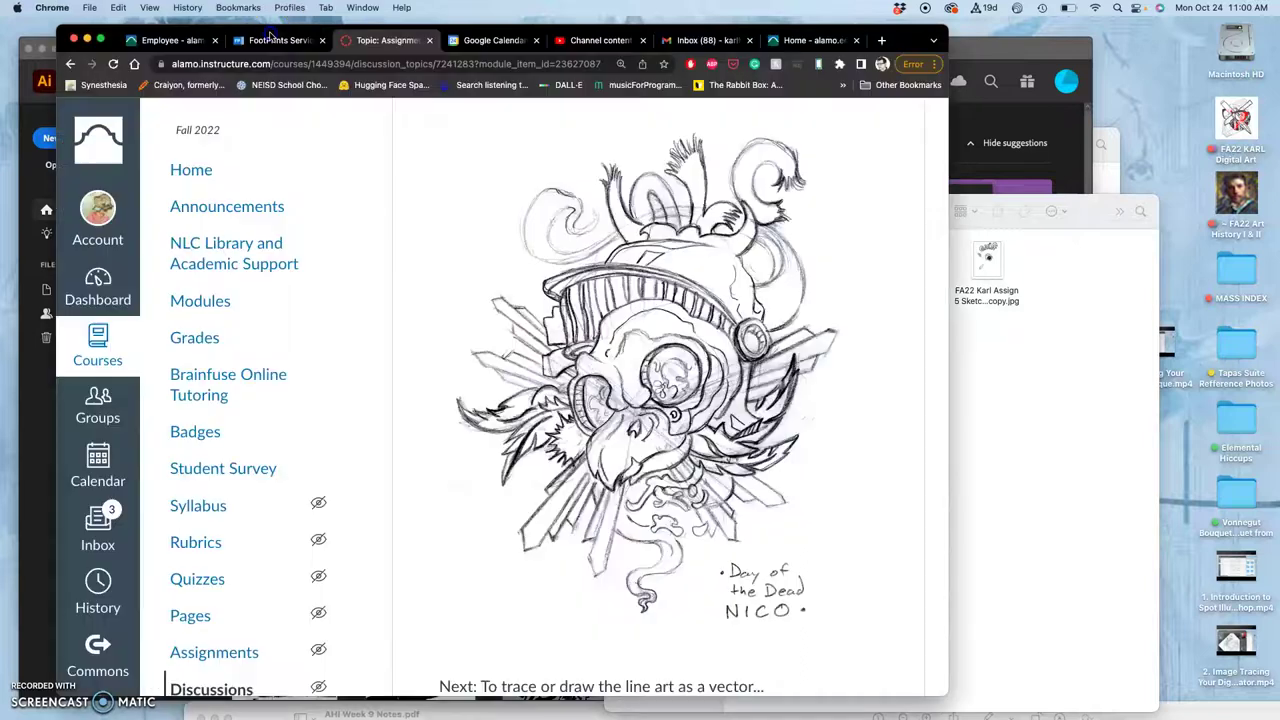
click(881, 41)
text(dropbox)
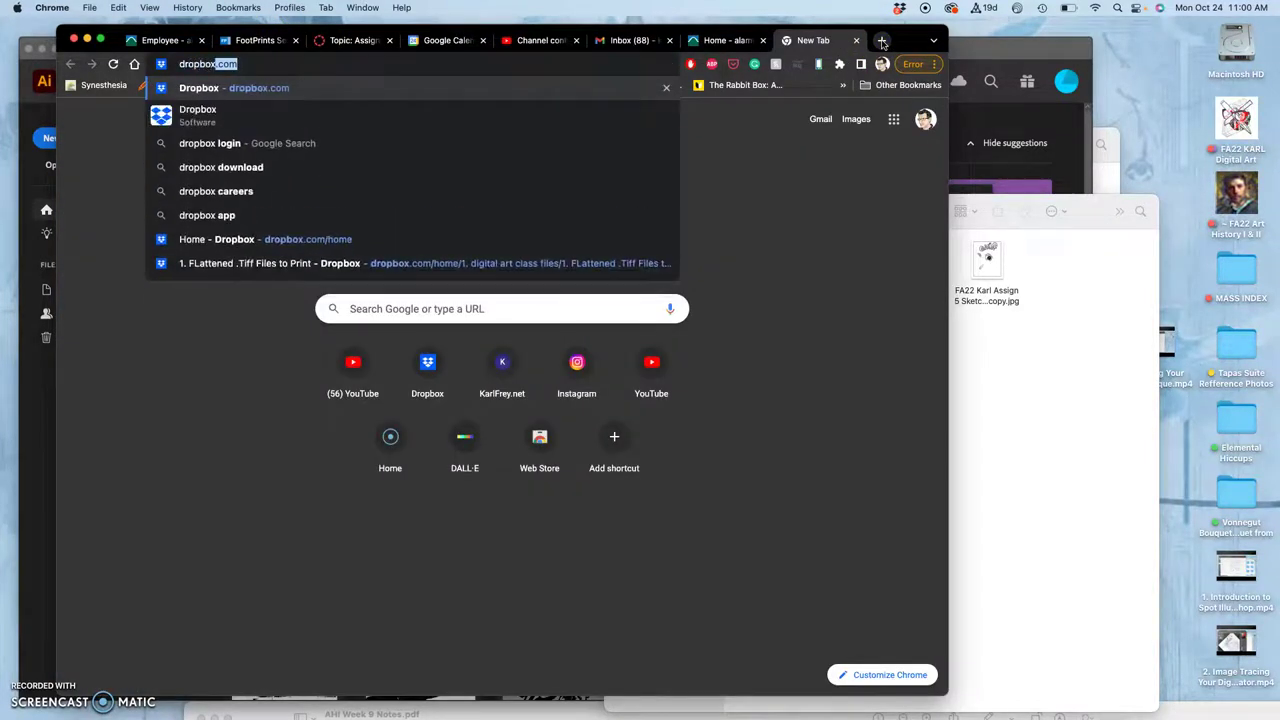
text(.com)
key(Return)
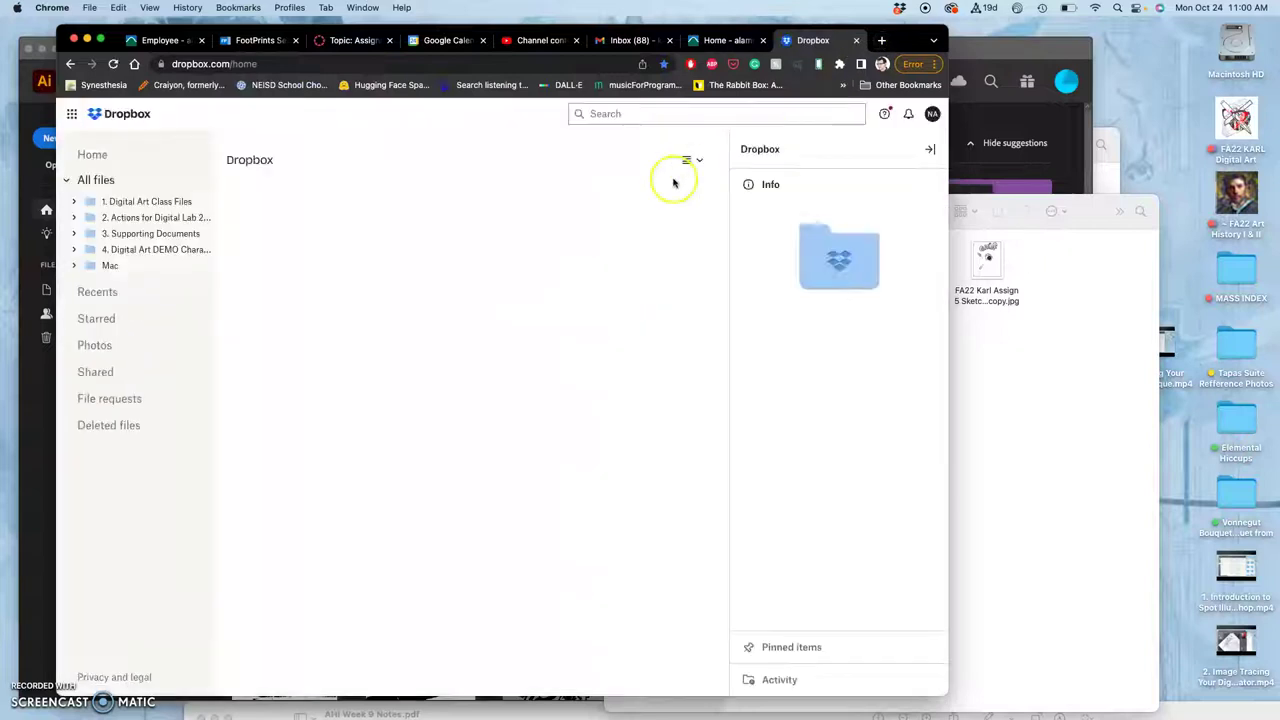
- Open the instructor's folder inside "1. FLattened .Tiff Files to Print" under "1. Digital Art Class Files"
click(346, 254)
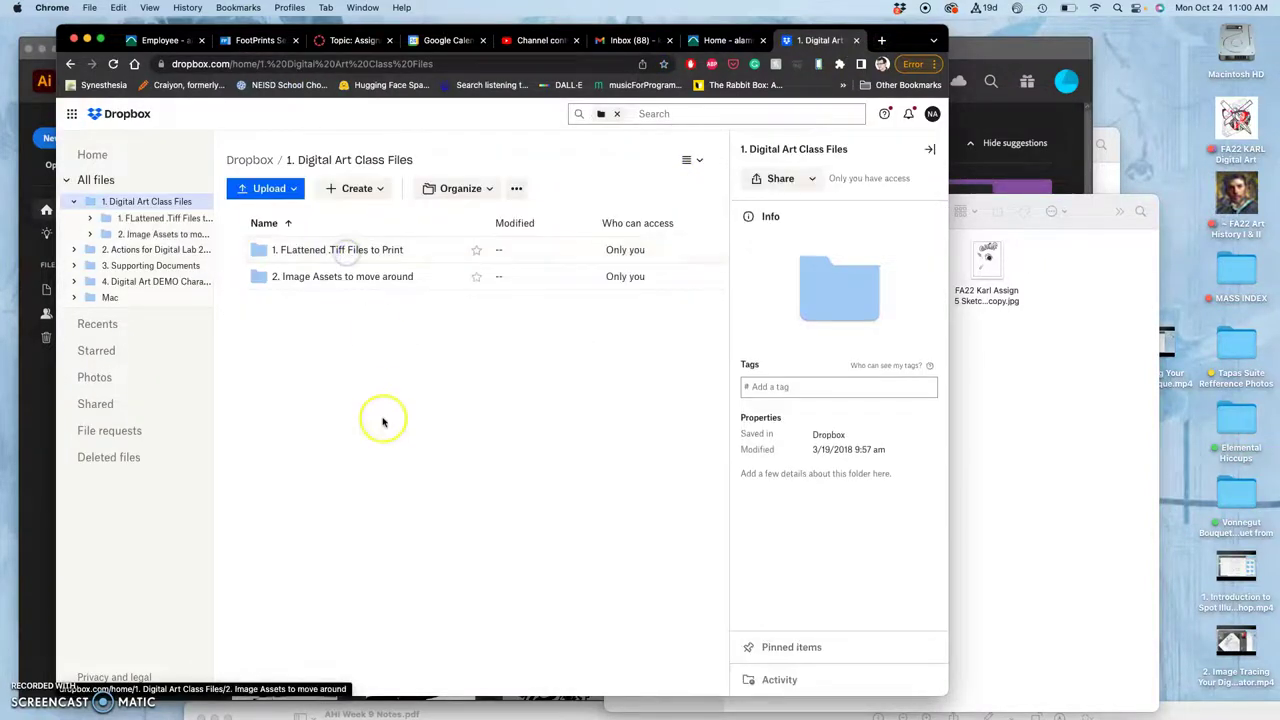
click(313, 261)
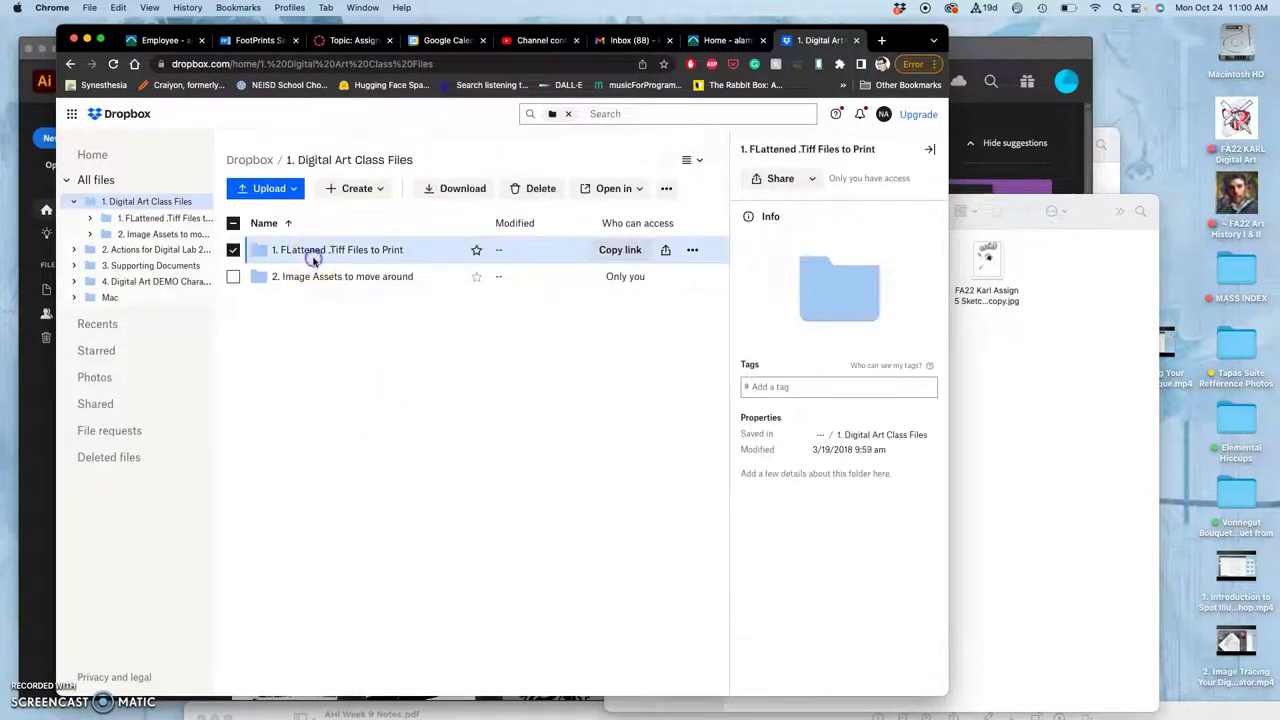
click(294, 253)
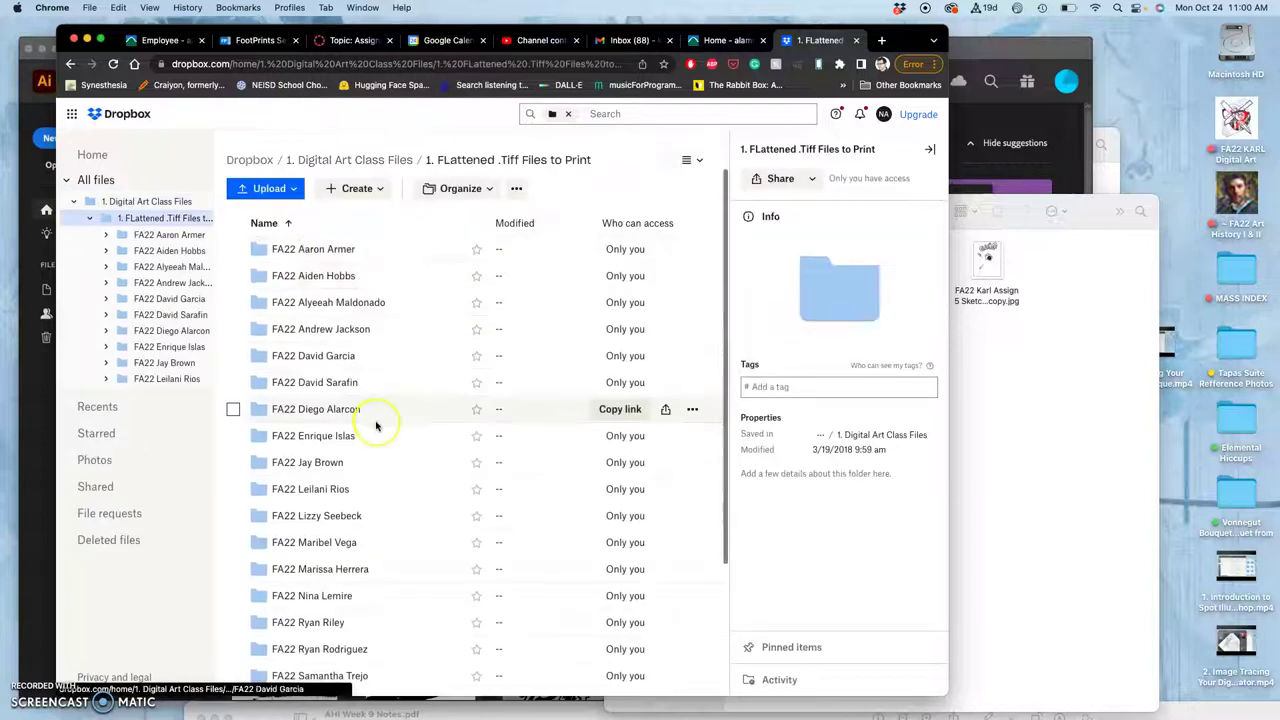
scroll(371, 423, down, 5)
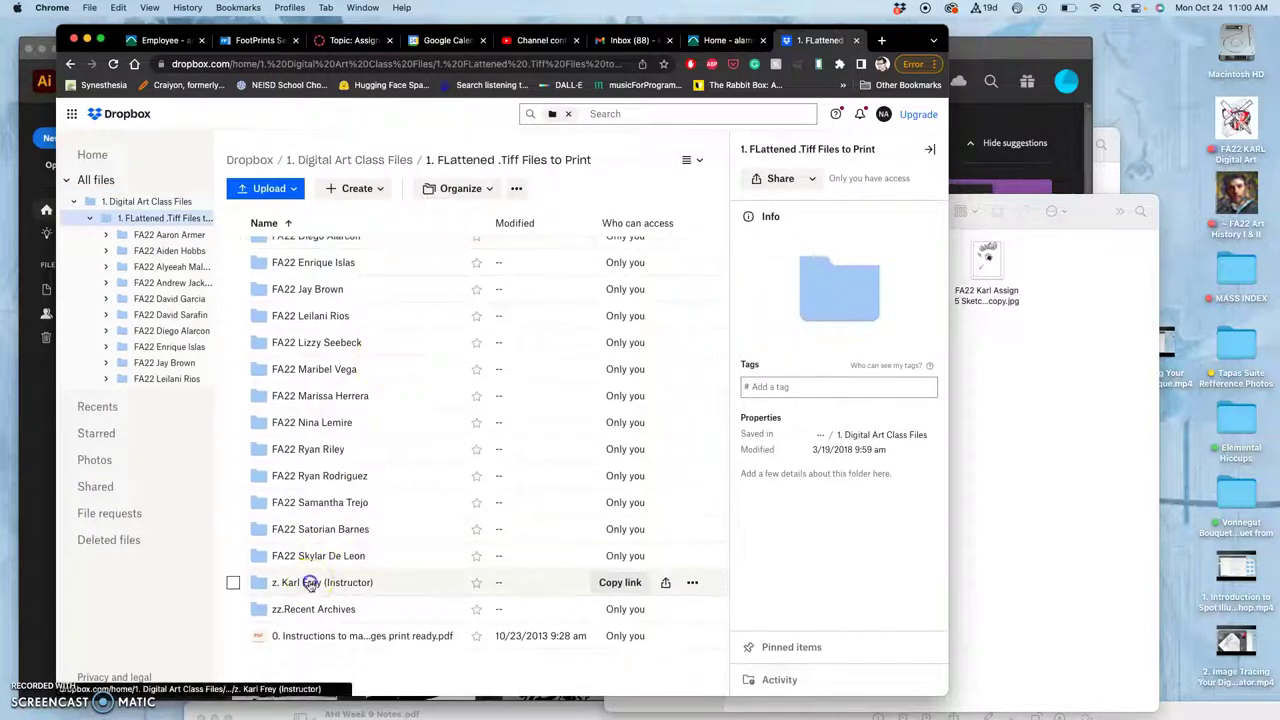
click(316, 582)
scroll(412, 428, down, 1)
scroll(410, 425, down, 1)
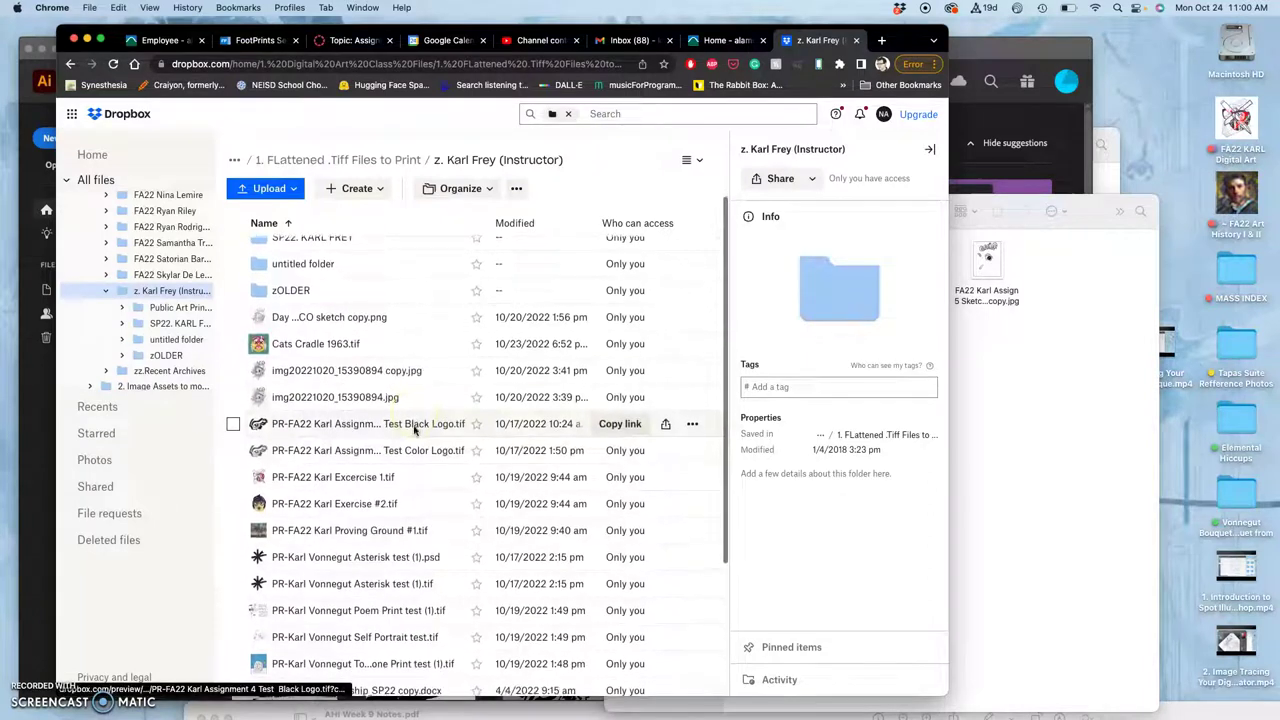
- Preview "img20221020_15390894 copy.jpg" and "Cats Cradle 1963.tif", and return to the file list
click(368, 369)
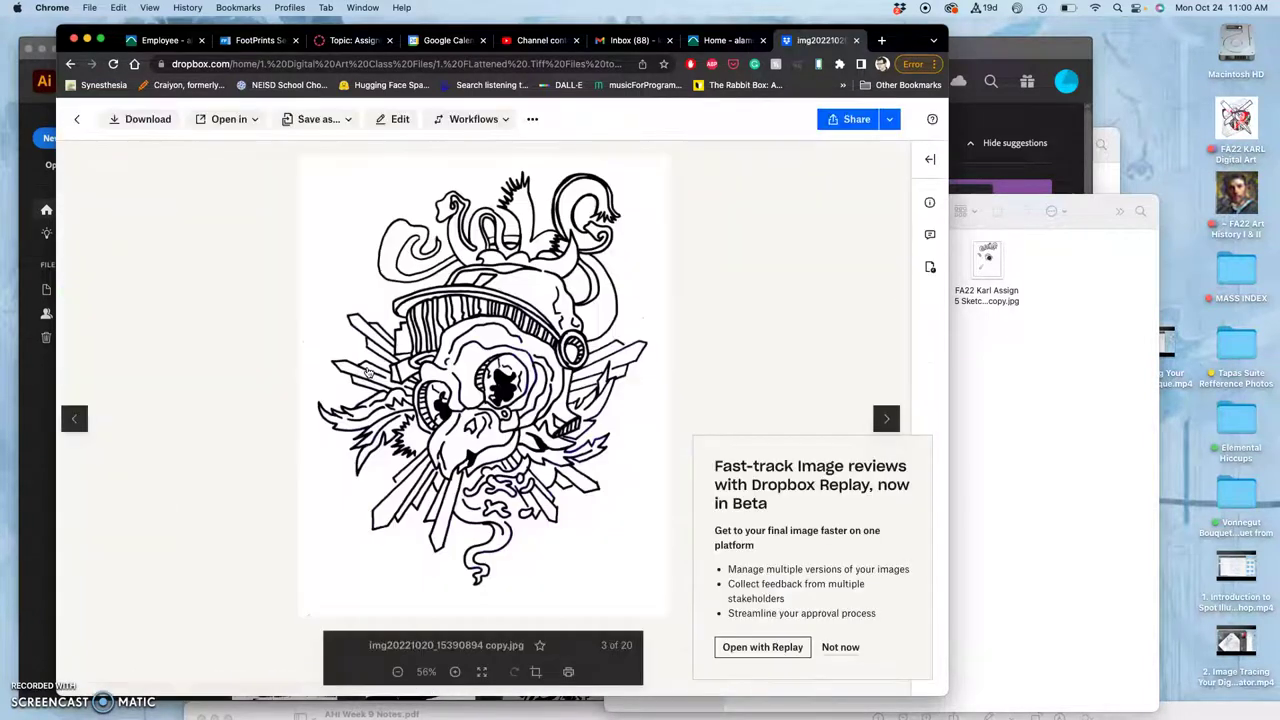
click(76, 419)
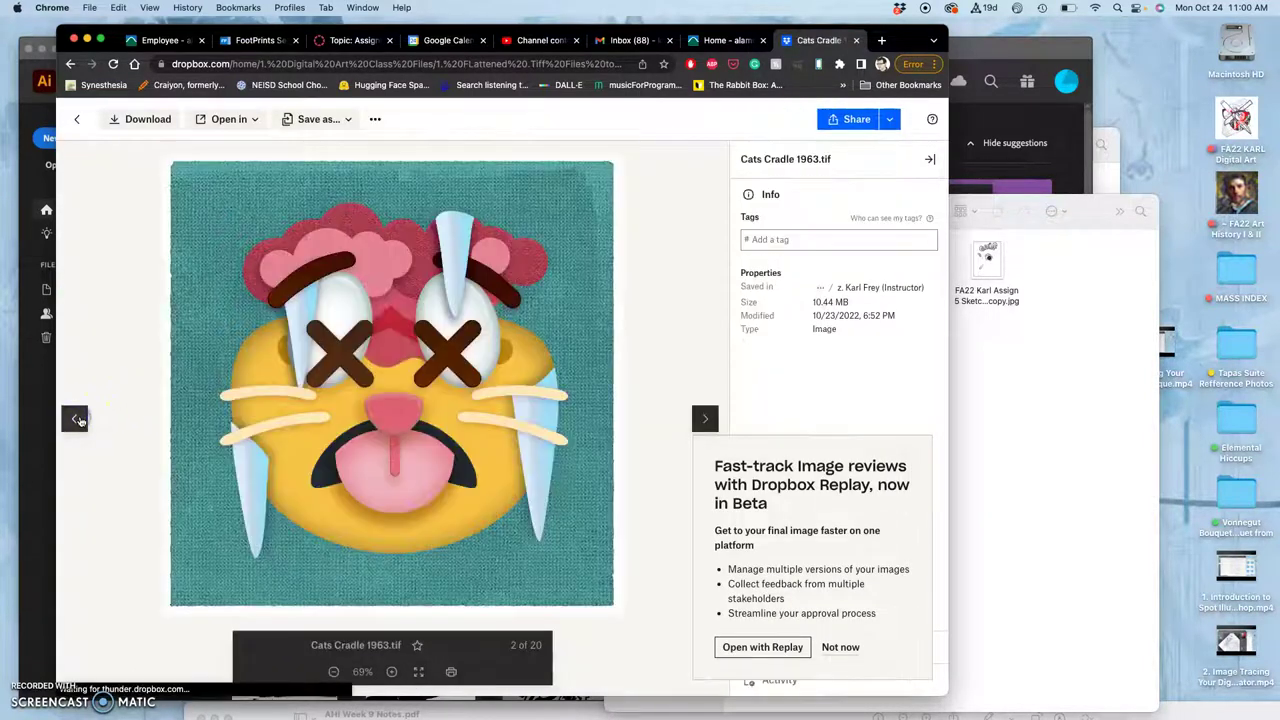
click(78, 122)
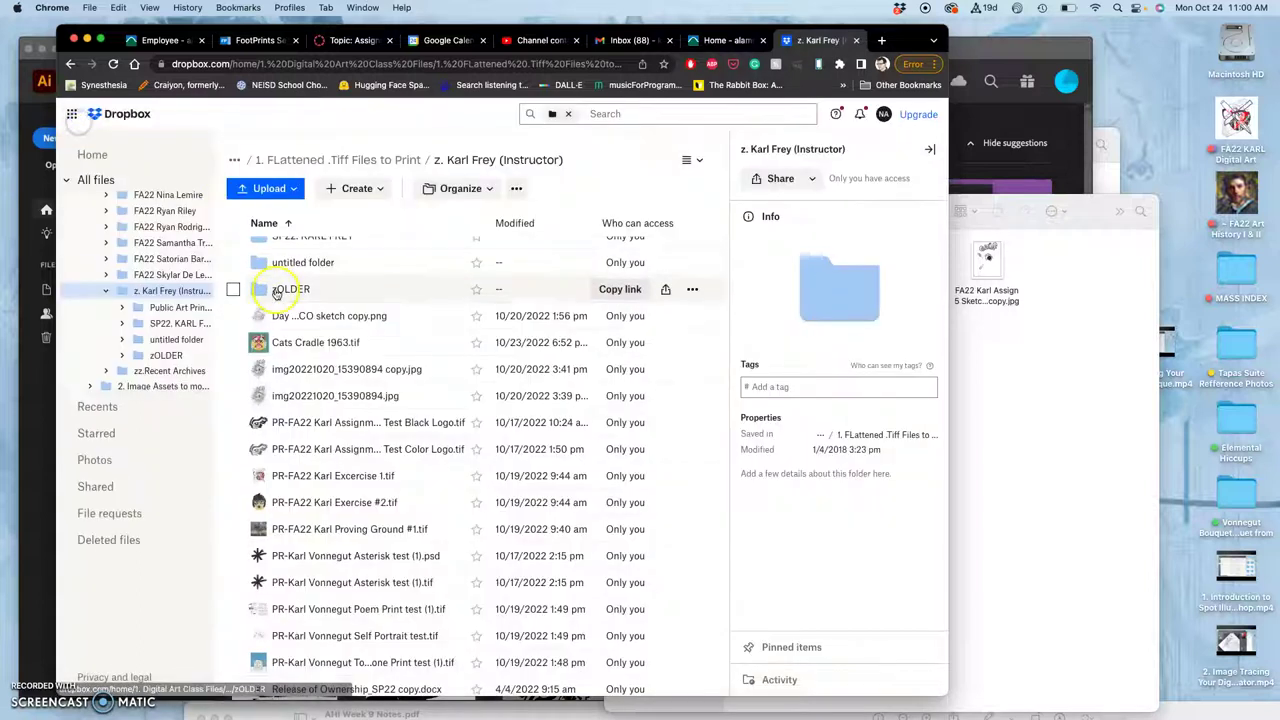
- Open the original scan img20221020_15390894.jpg and download it
click(293, 398)
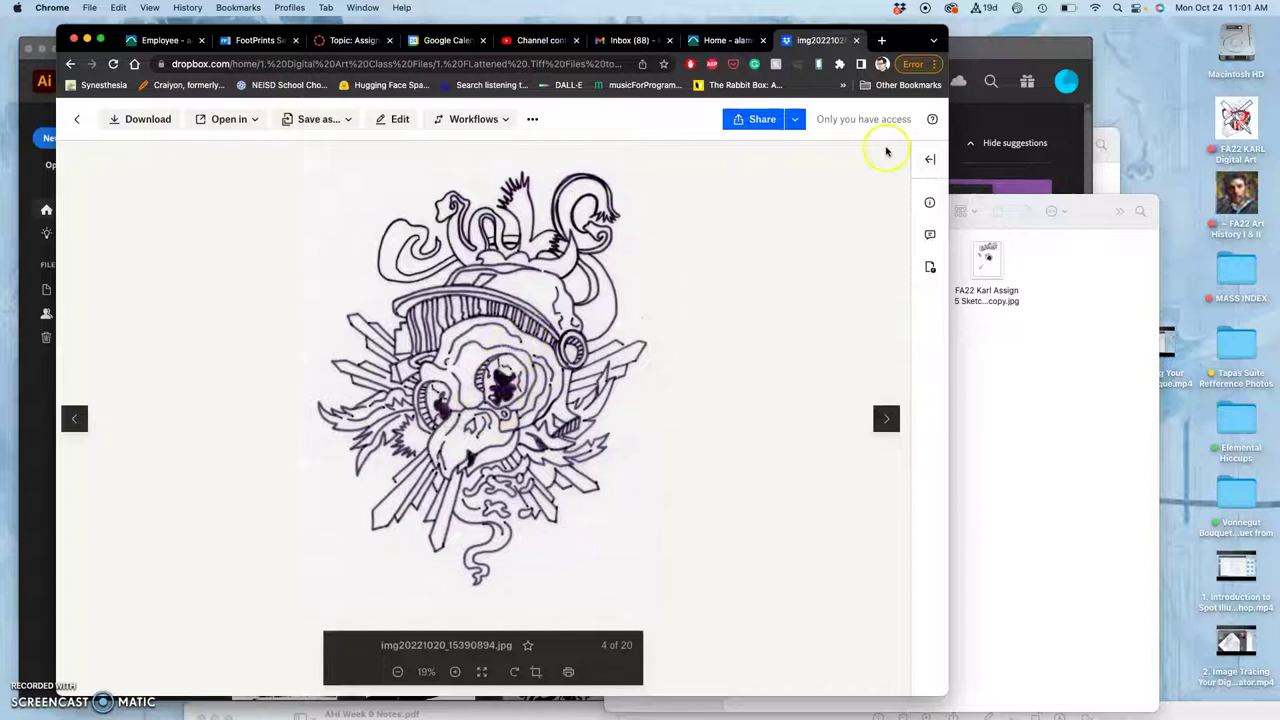
click(535, 120)
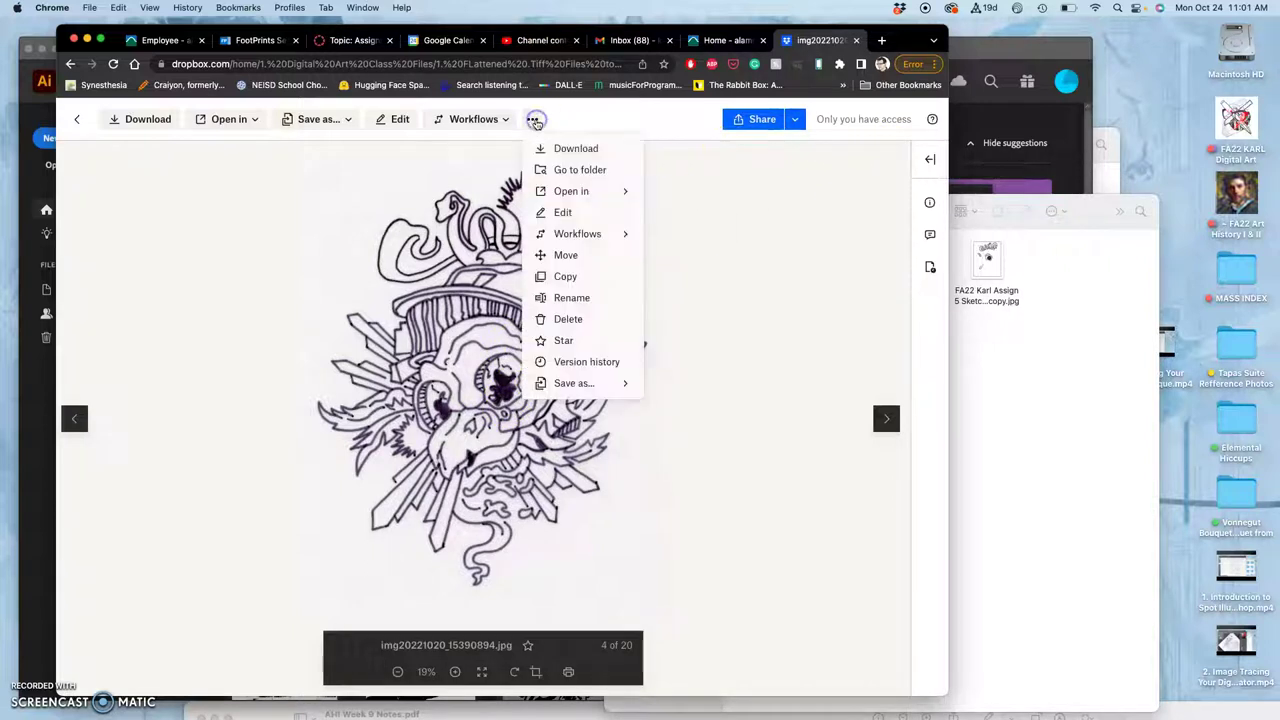
click(558, 147)
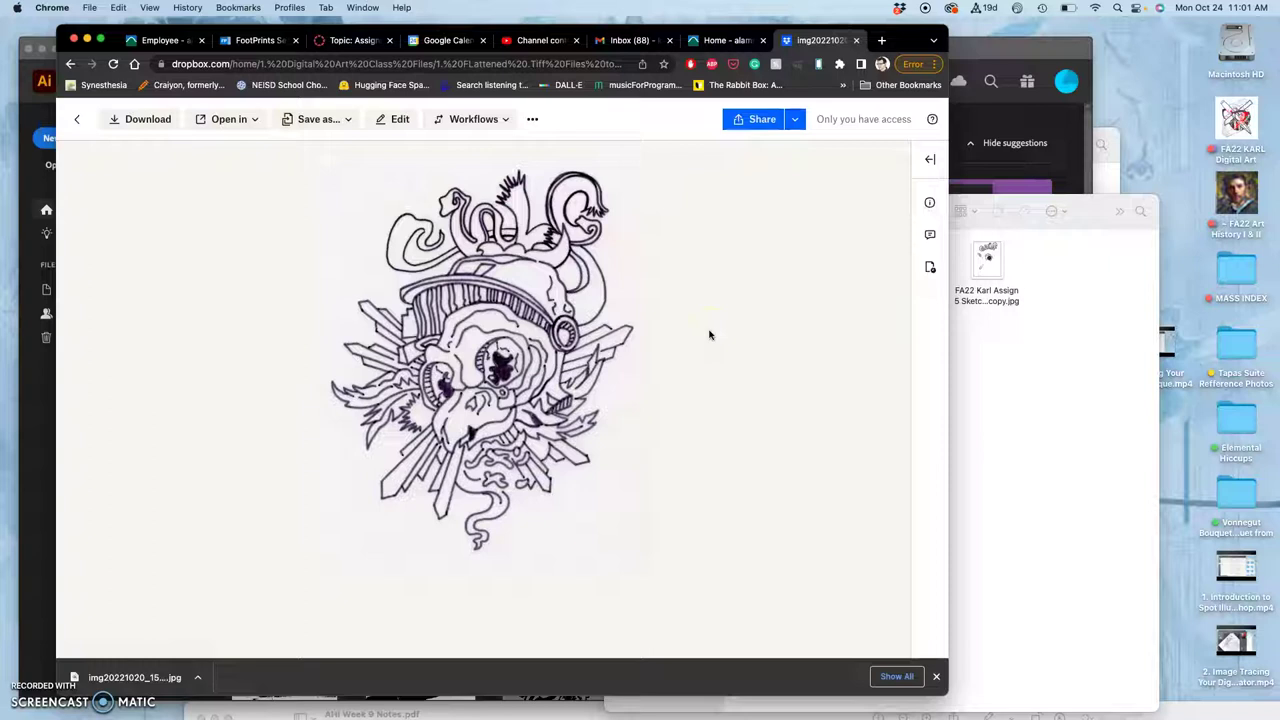
click(641, 270)
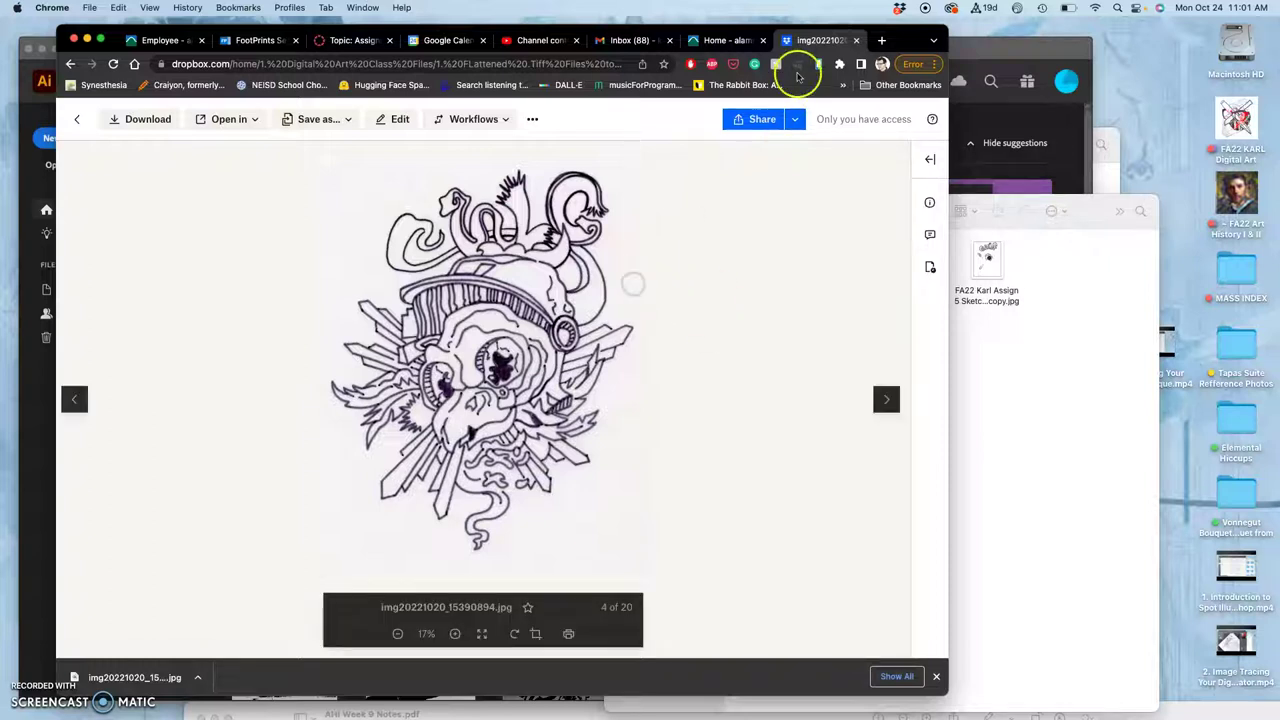
- Move the downloaded img20221020_15390894.jpg from Downloads into the Assign #5 spot illustration folder
mouse_move(909, 37)
mouse_down()
mouse_move(937, 57)
mouse_move(915, 40)
mouse_up()
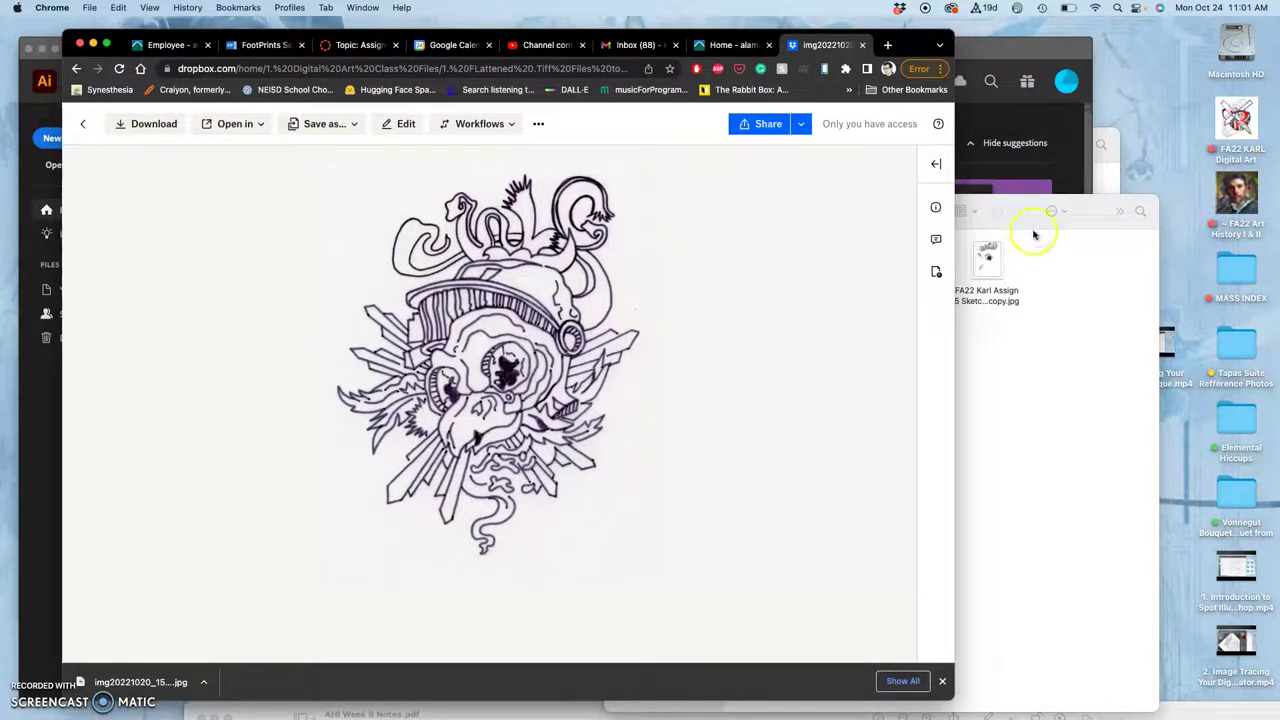
mouse_move(12, 684)
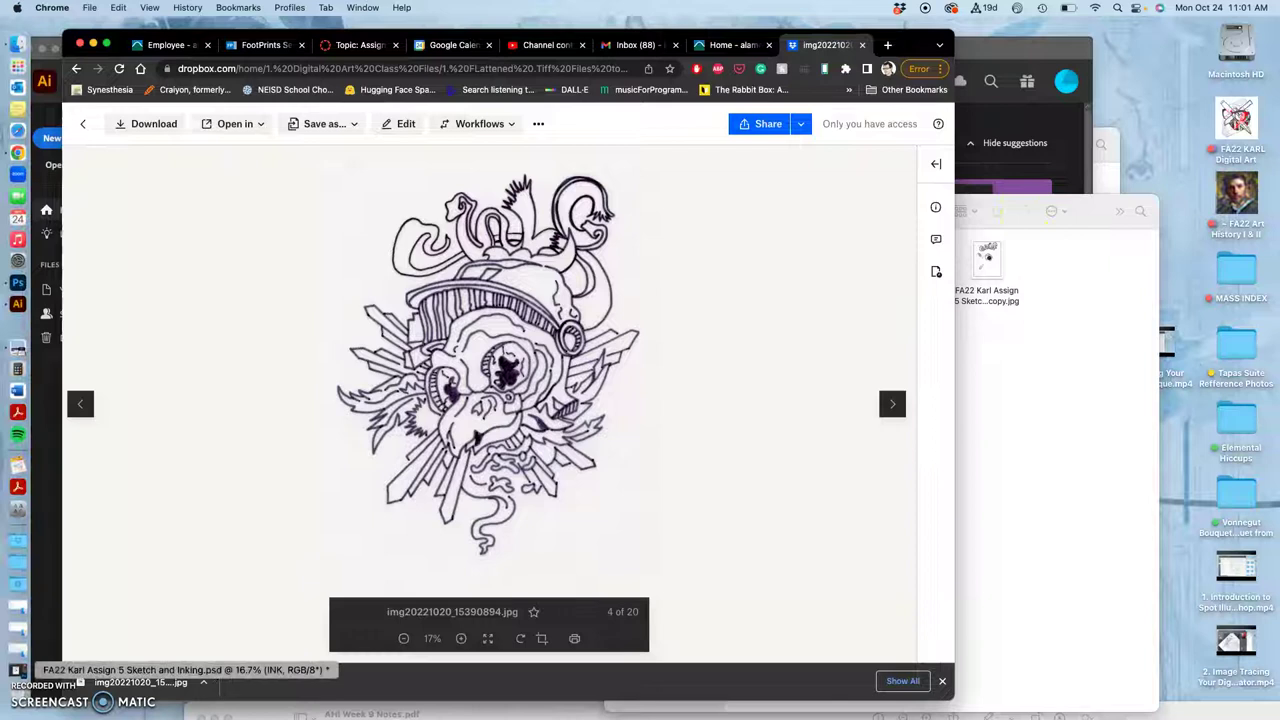
click(13, 590)
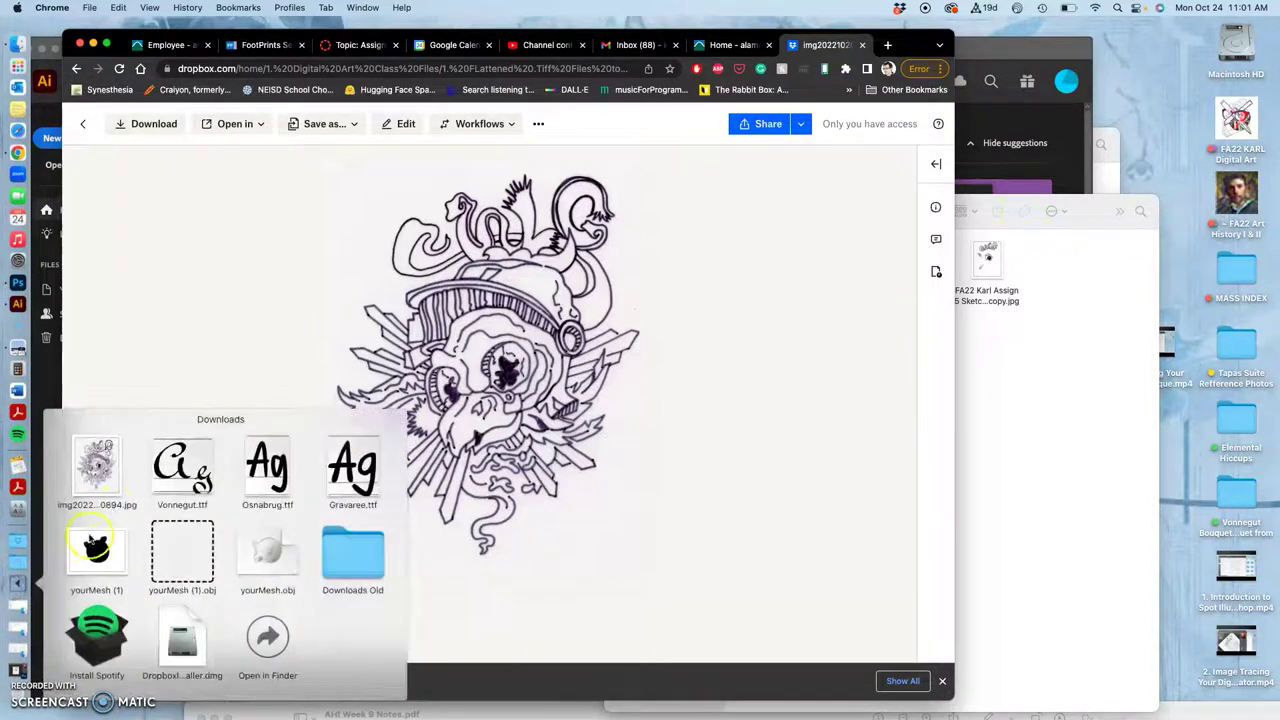
drag(92, 462, 812, 363)
click(1038, 405)
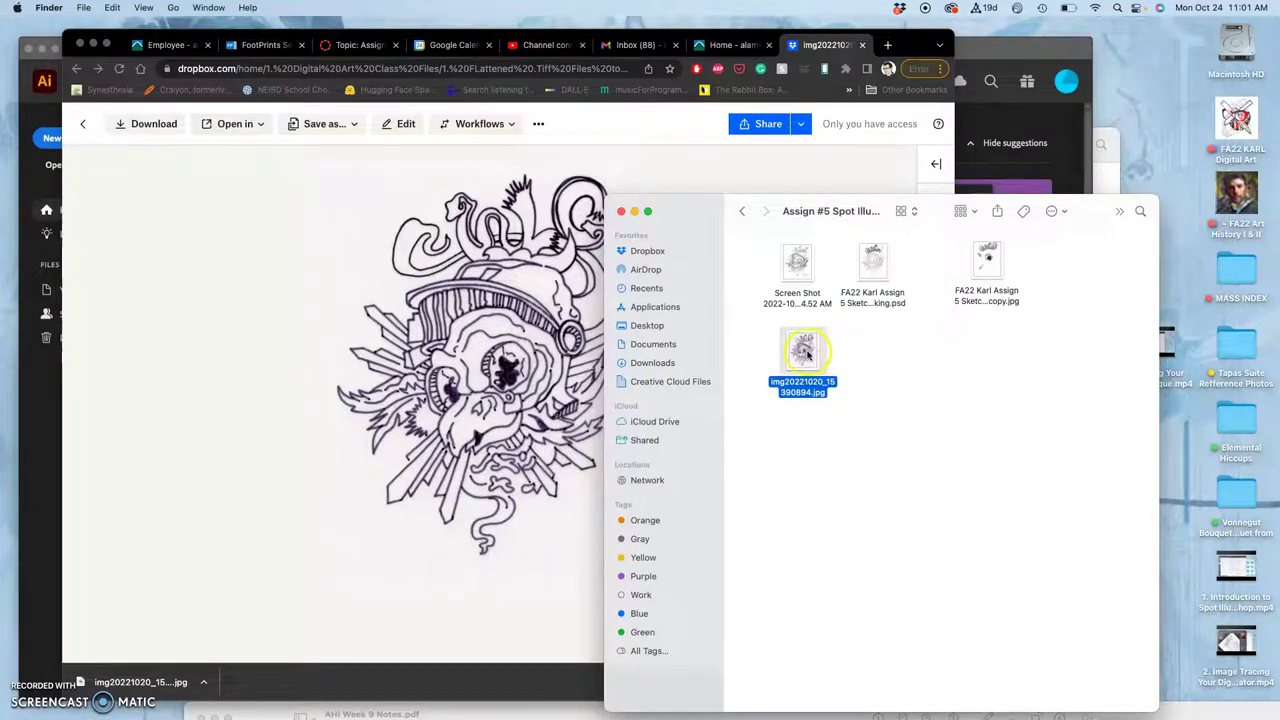
click(847, 352)
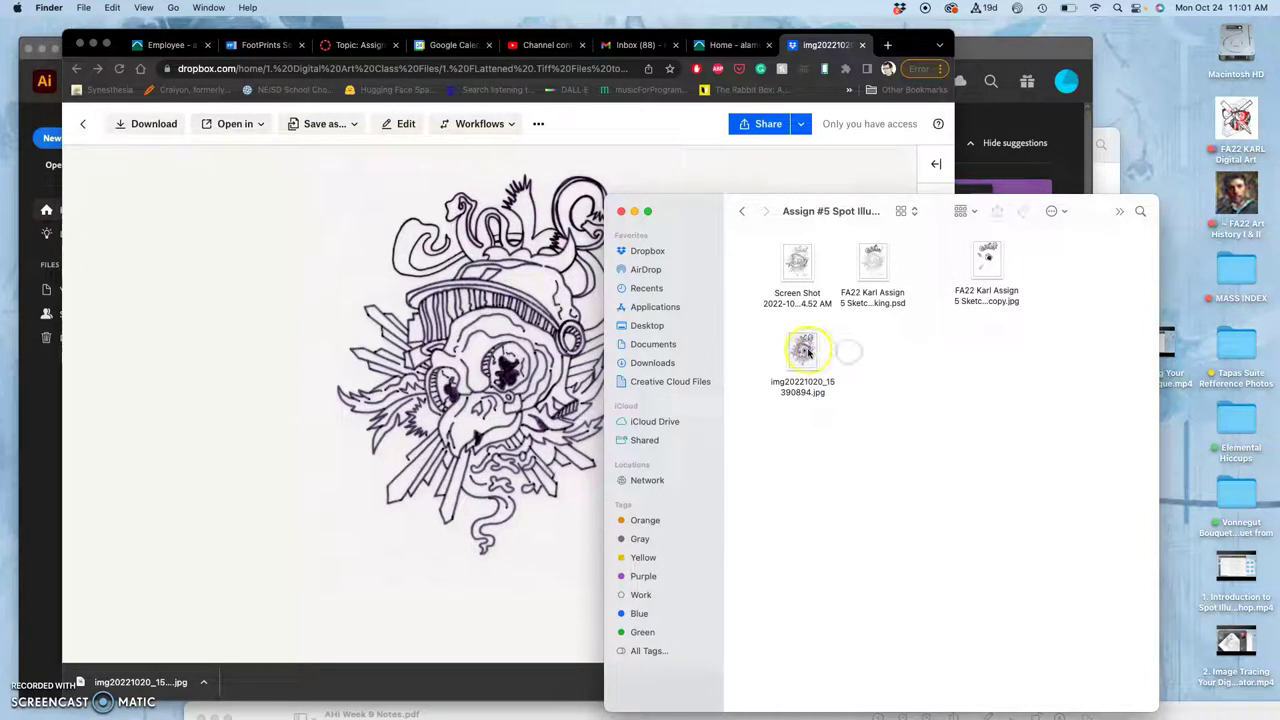
- Open img20221020_15390894.jpg in Preview and bring up its Adjust Color controls
double_click(805, 350)
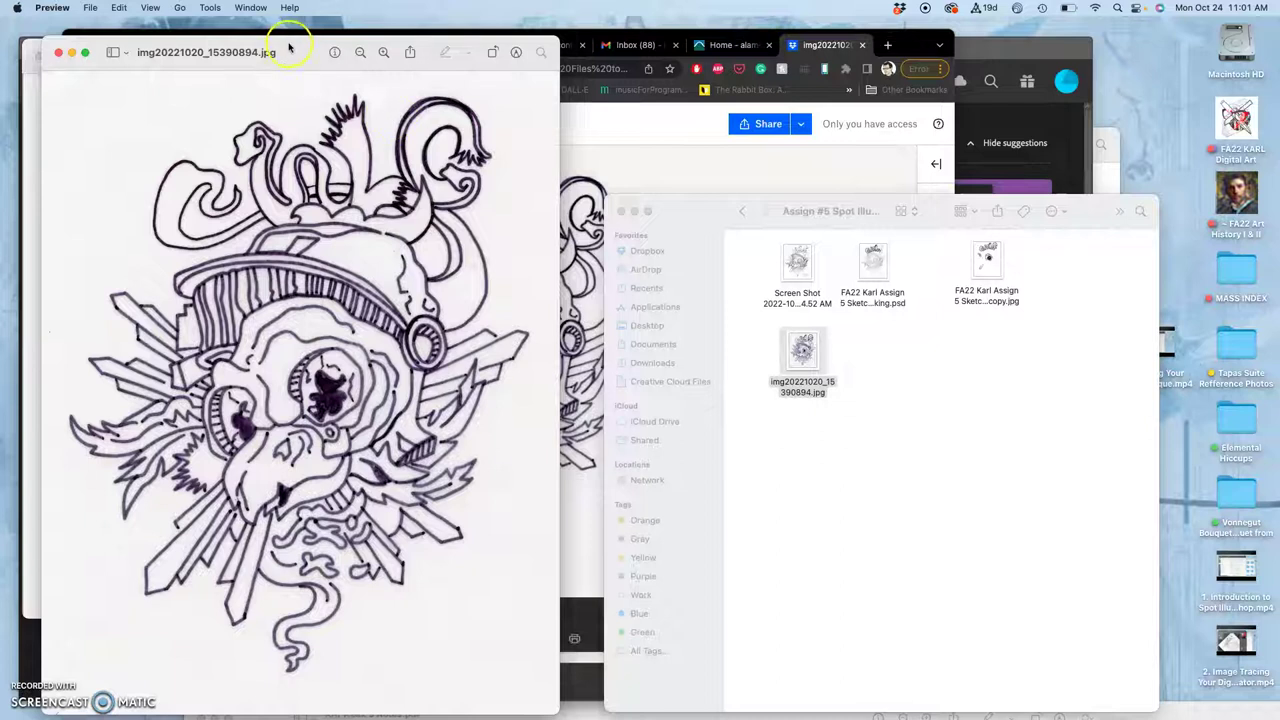
click(210, 8)
click(228, 58)
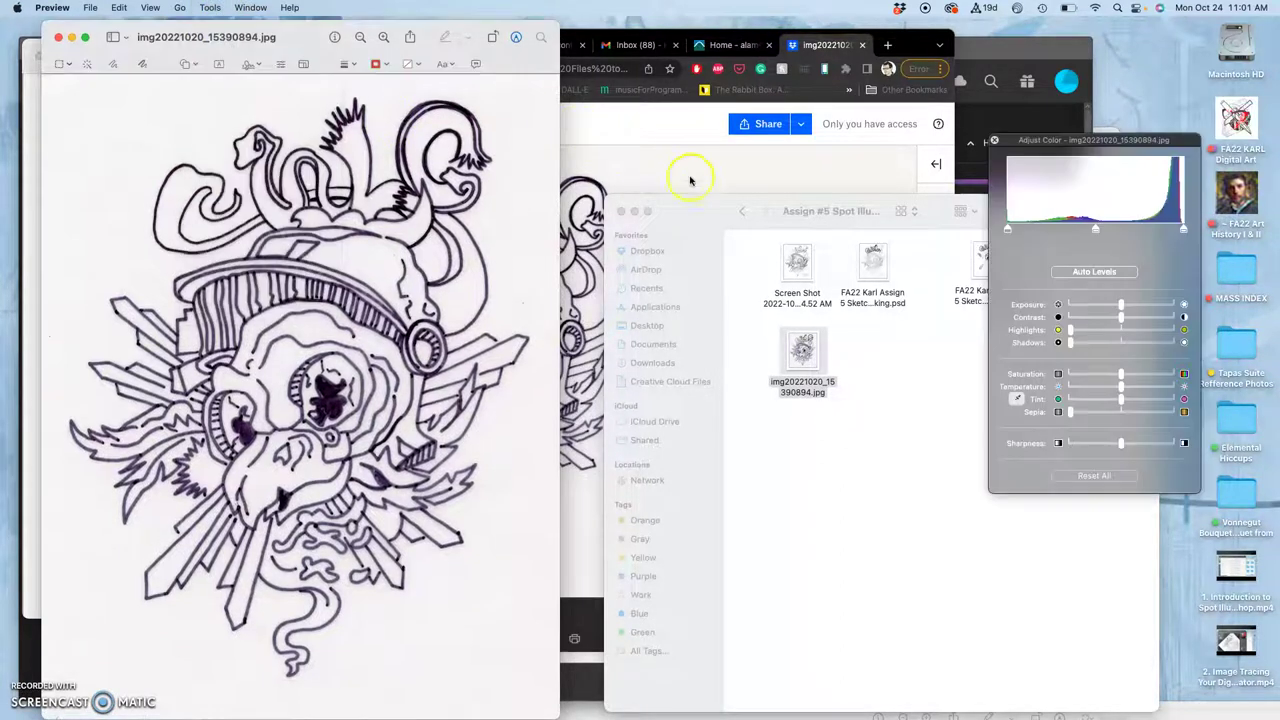
- Examine the color and edge quality of the scanned ink lines around the skull's eyes up close
scroll(336, 296, up, 10)
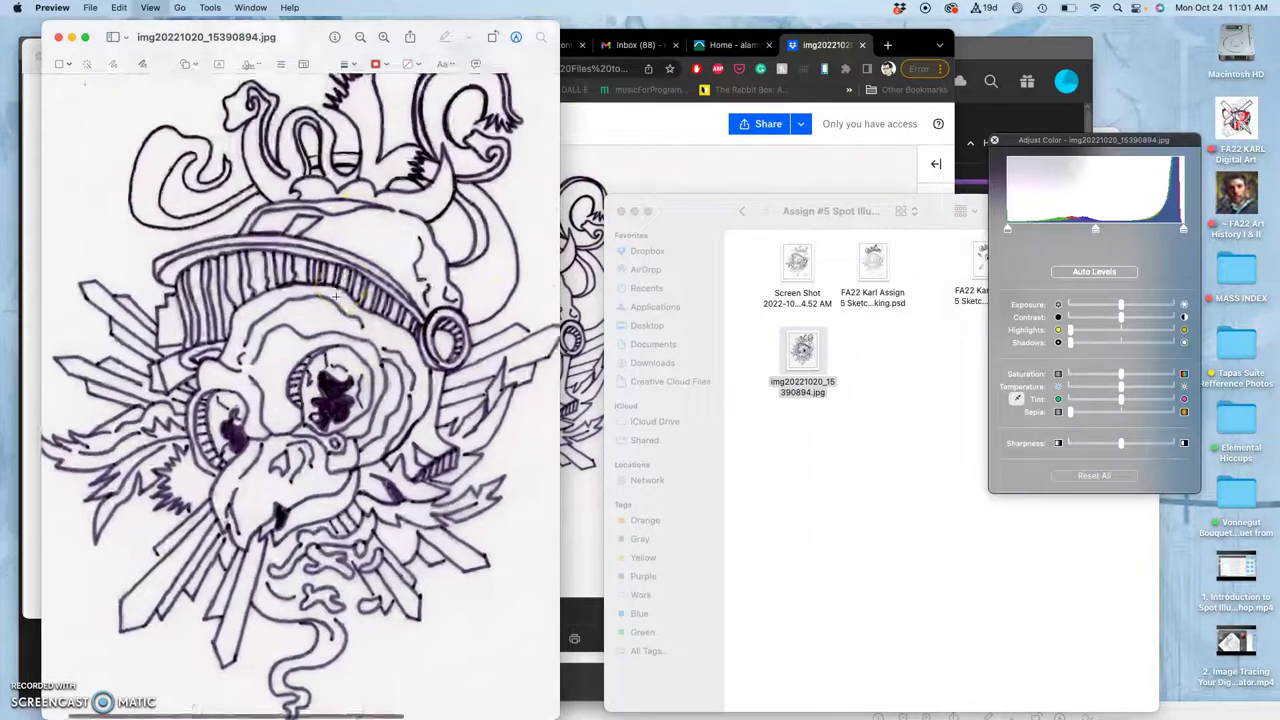
scroll(336, 296, up, 3)
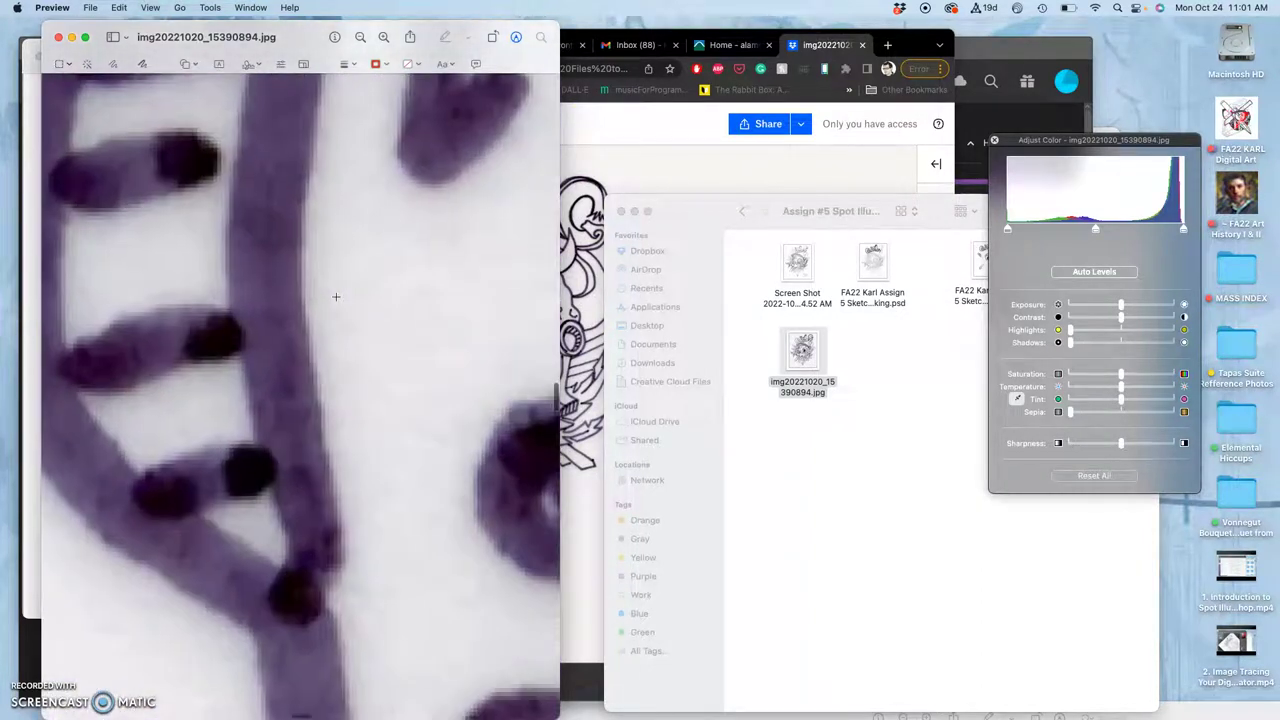
scroll(284, 259, up, 5)
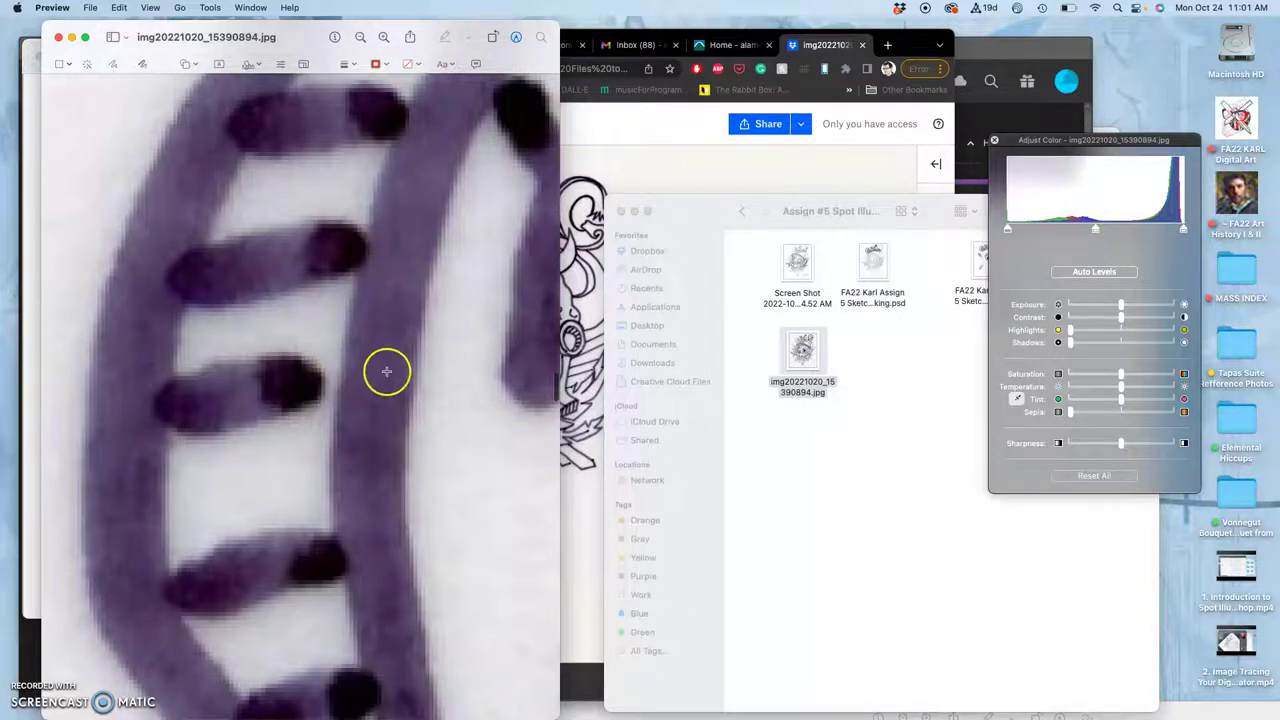
scroll(263, 380, left, 10)
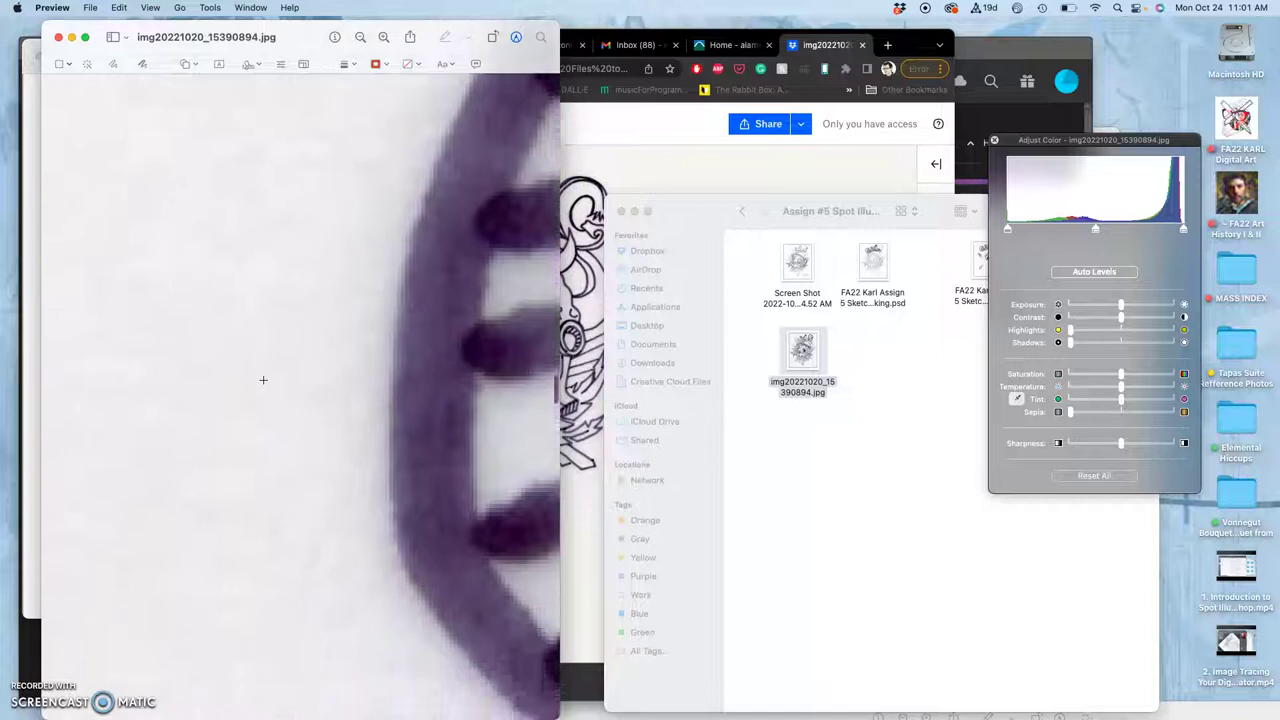
scroll(263, 380, down, 10)
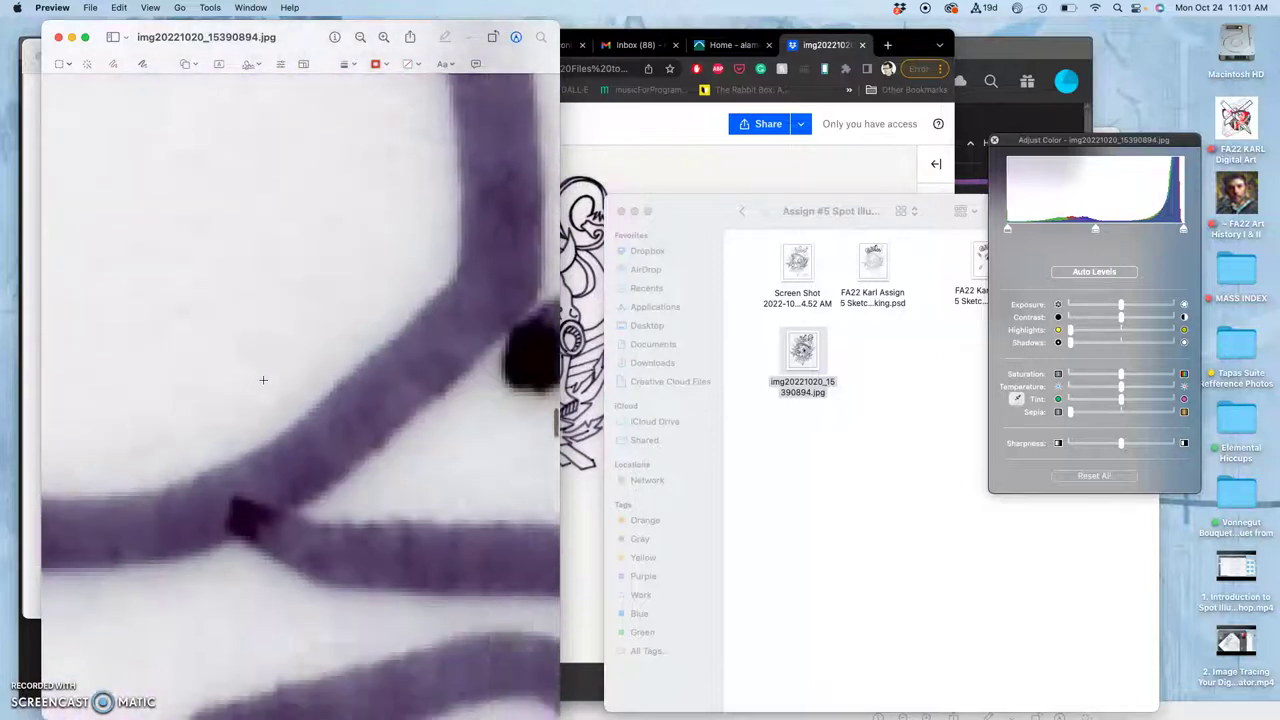
scroll(263, 380, left, 3)
scroll(237, 333, up, 5)
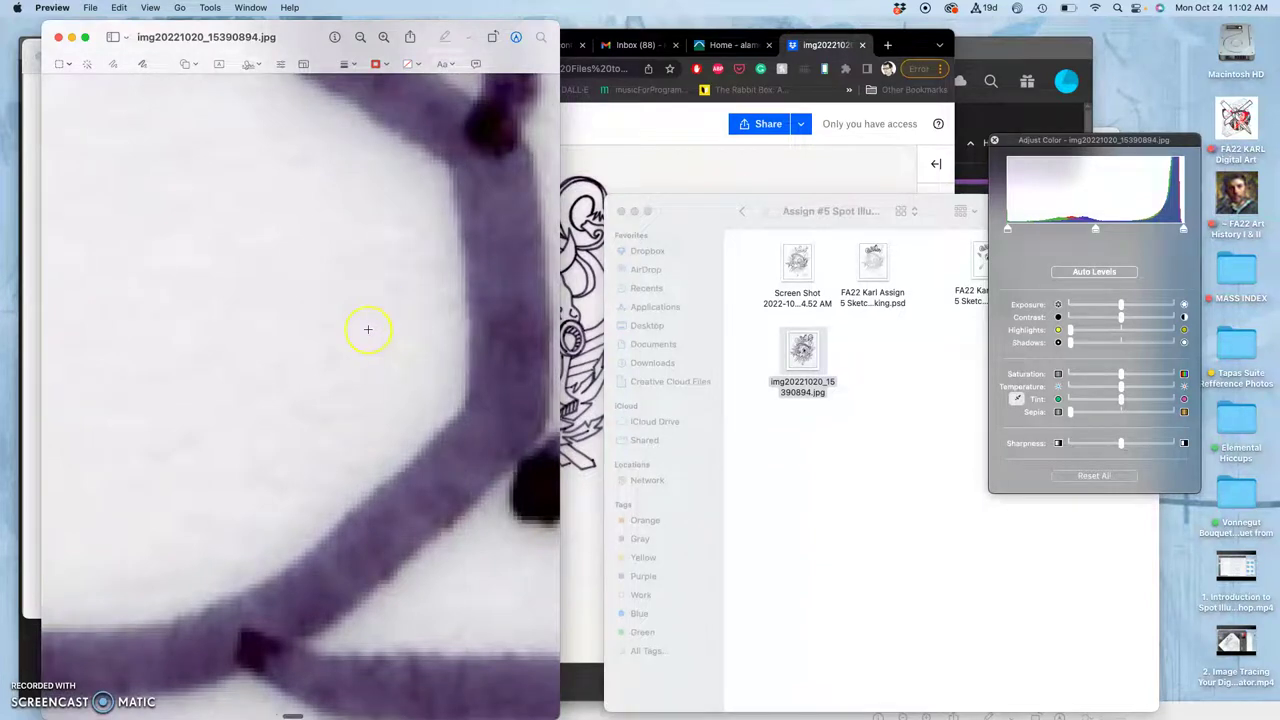
key(super+minus)
key(super+minus)
key(super+minus)
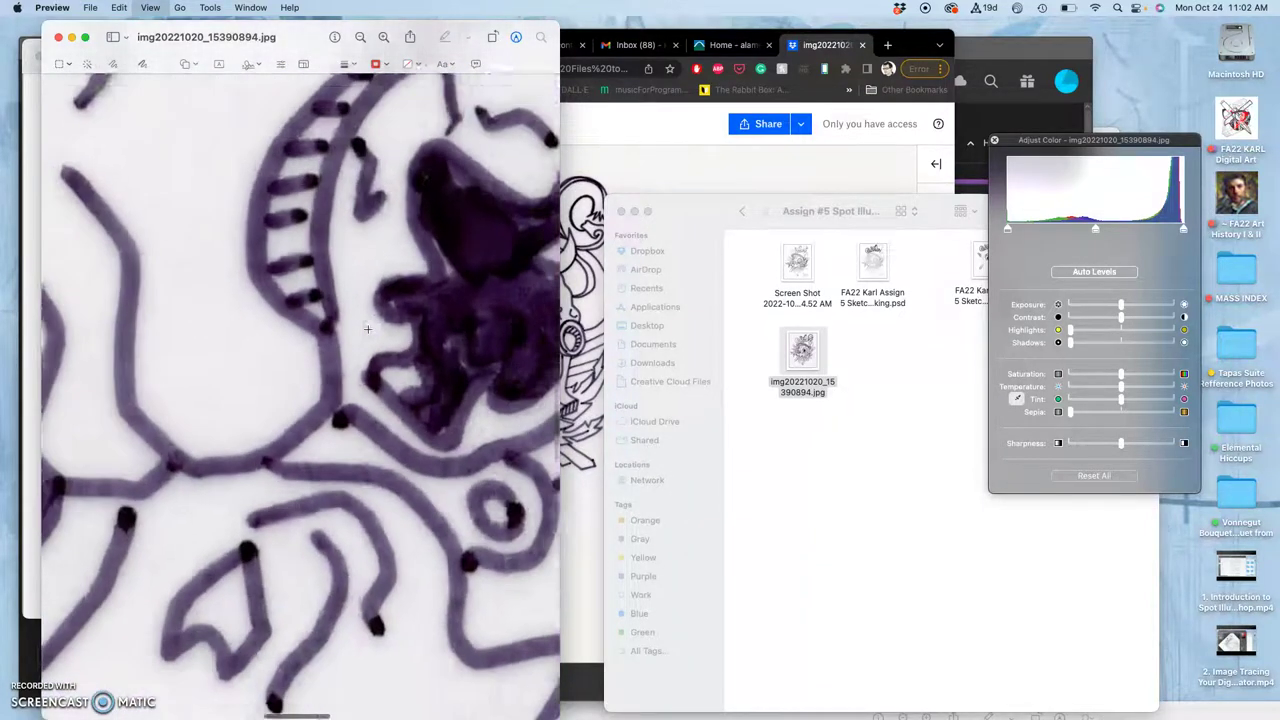
key(super+minus)
key(super+minus)
key(super+minus)
key(super+minus)
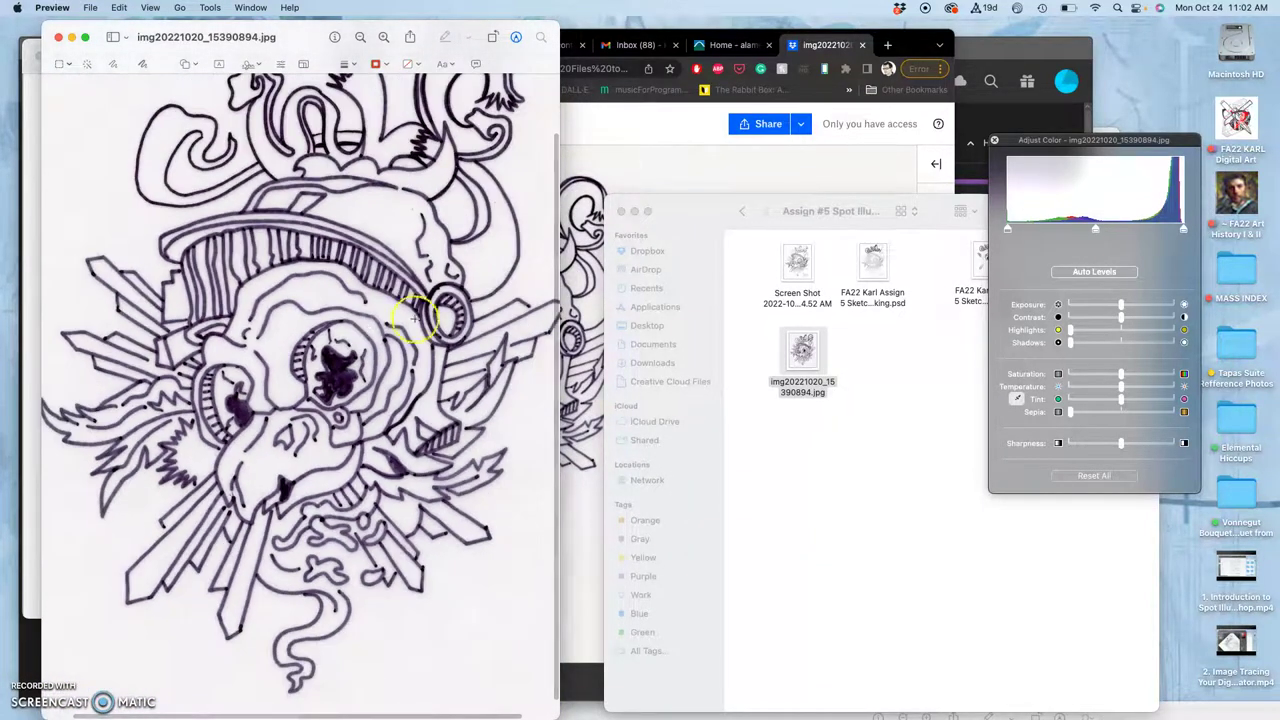
- Apply Auto Levels to the scanned line drawing
click(1100, 272)
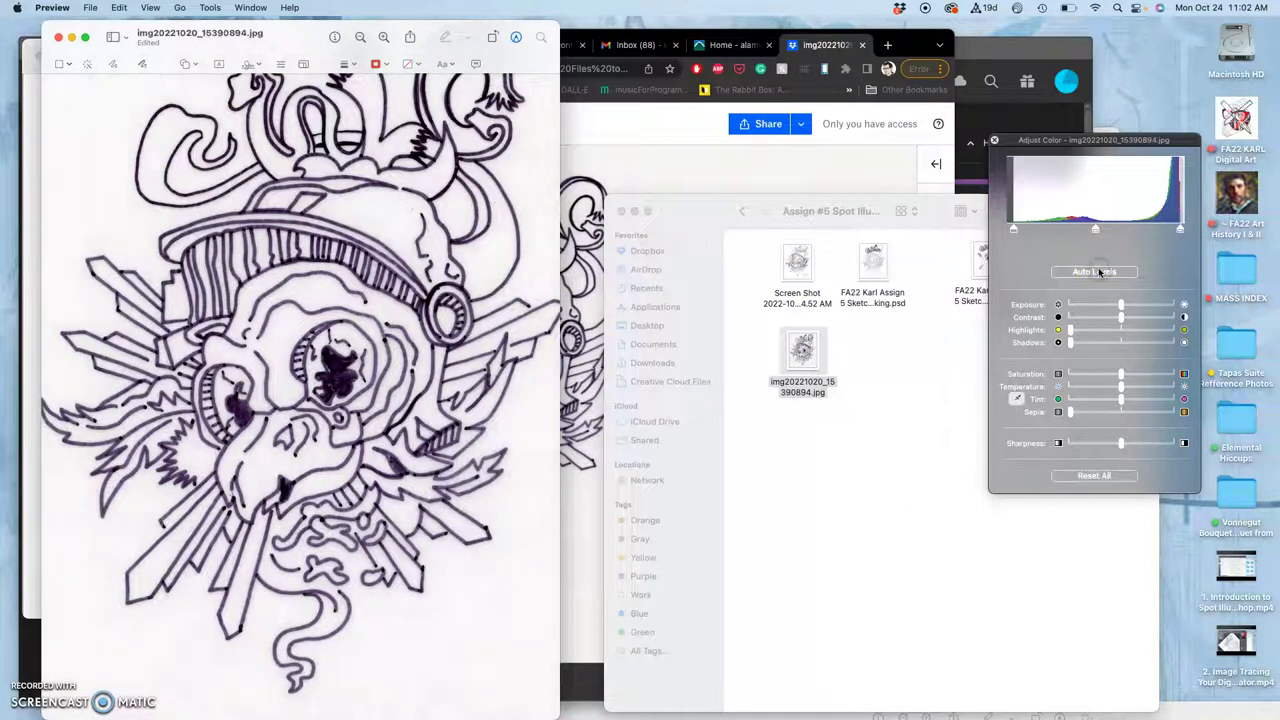
- Narrow the scan's levels by pulling the white point inward and raising the black point into the dark tones
drag(1183, 230, 1172, 230)
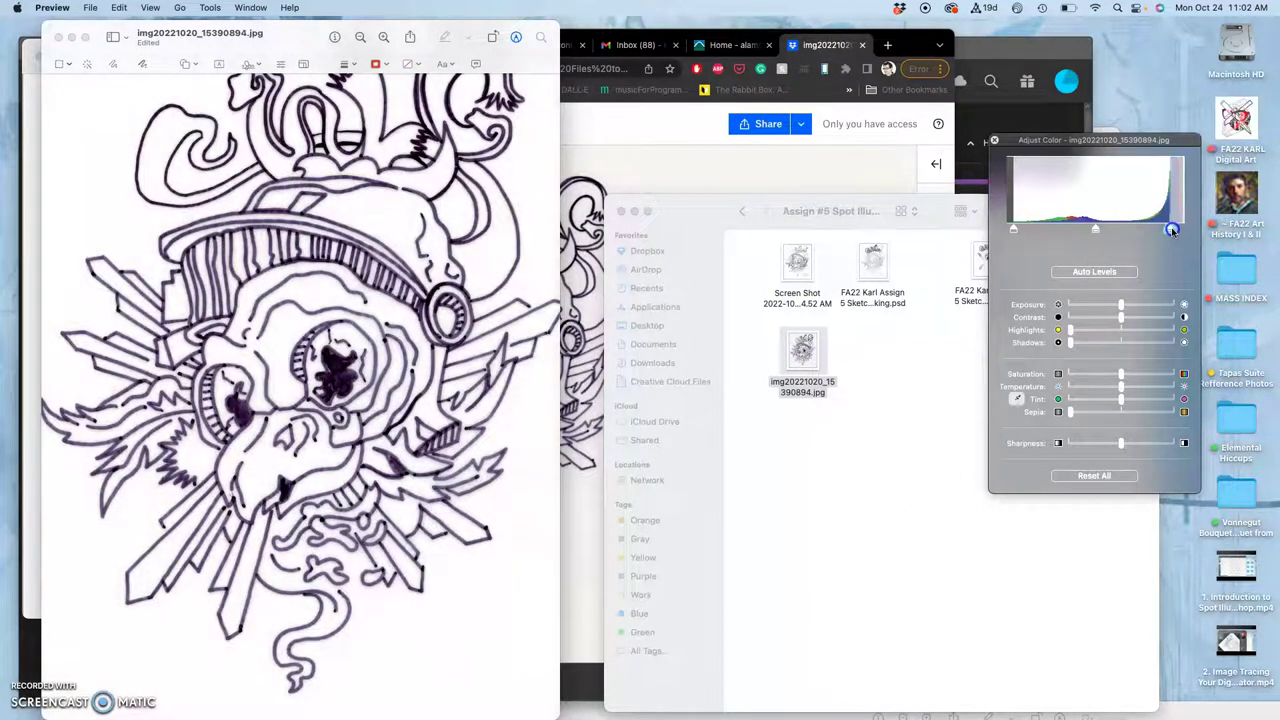
click(1011, 230)
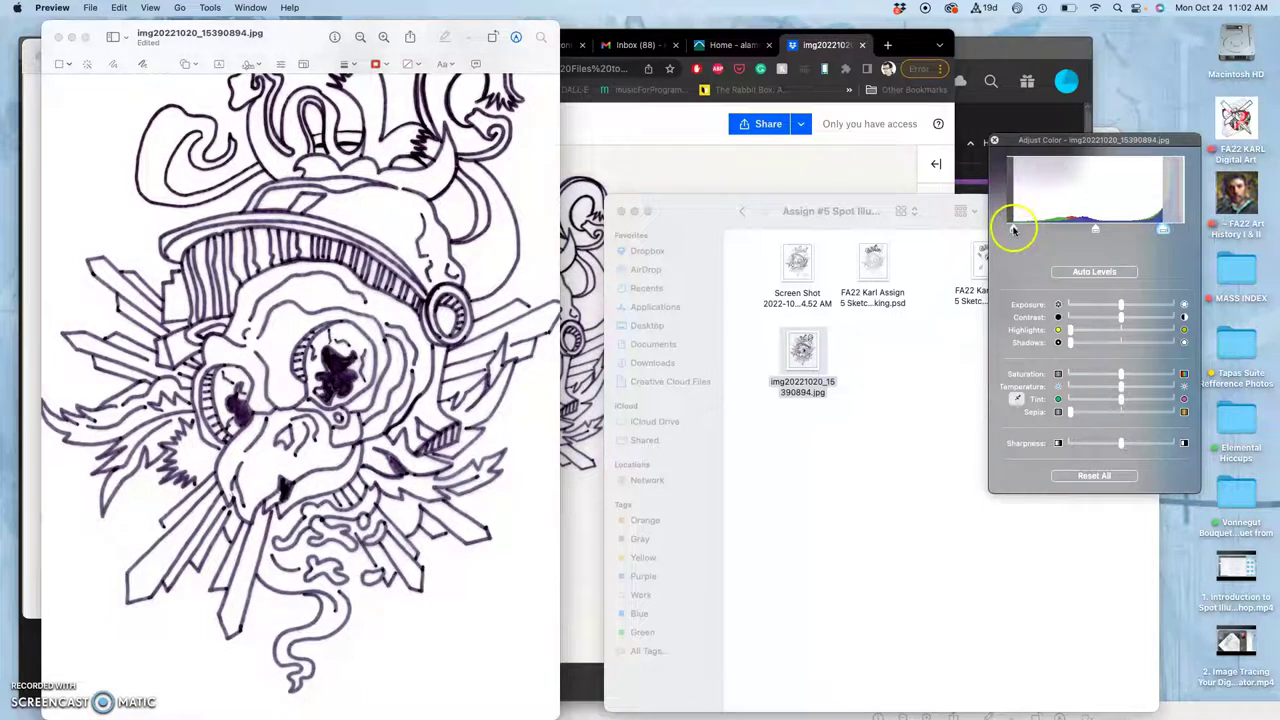
drag(1021, 229, 1071, 227)
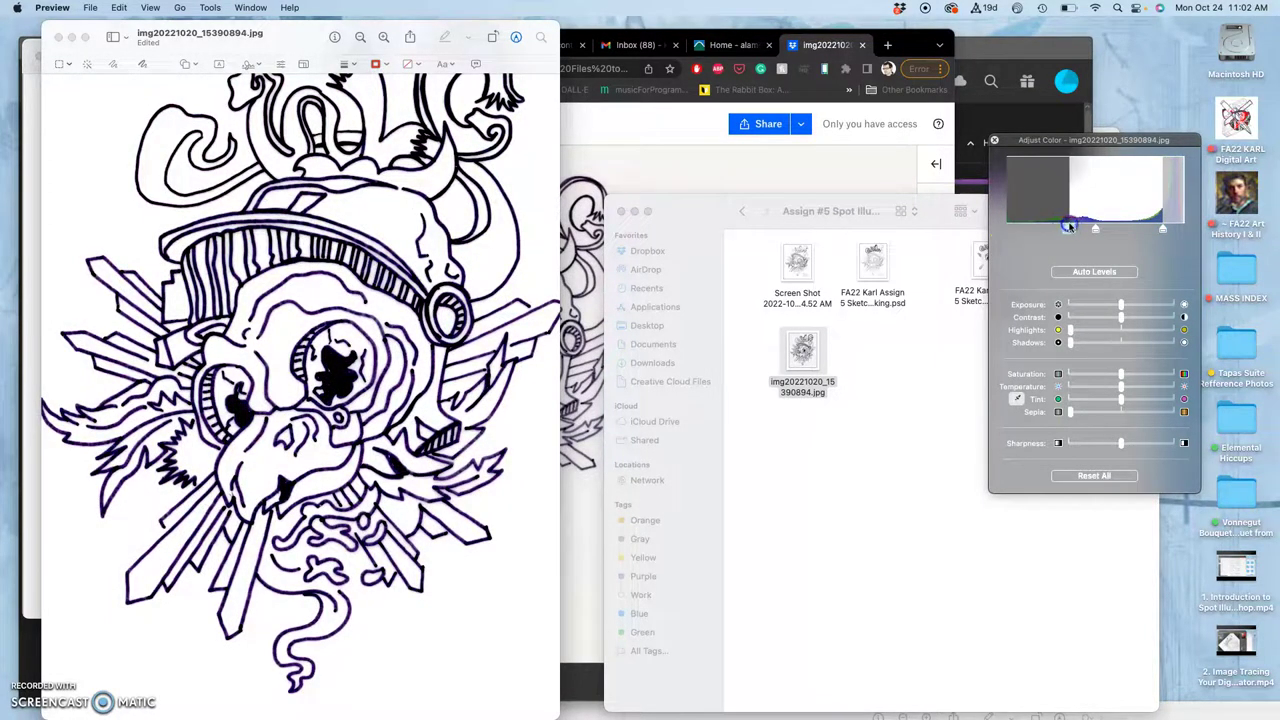
click(1135, 229)
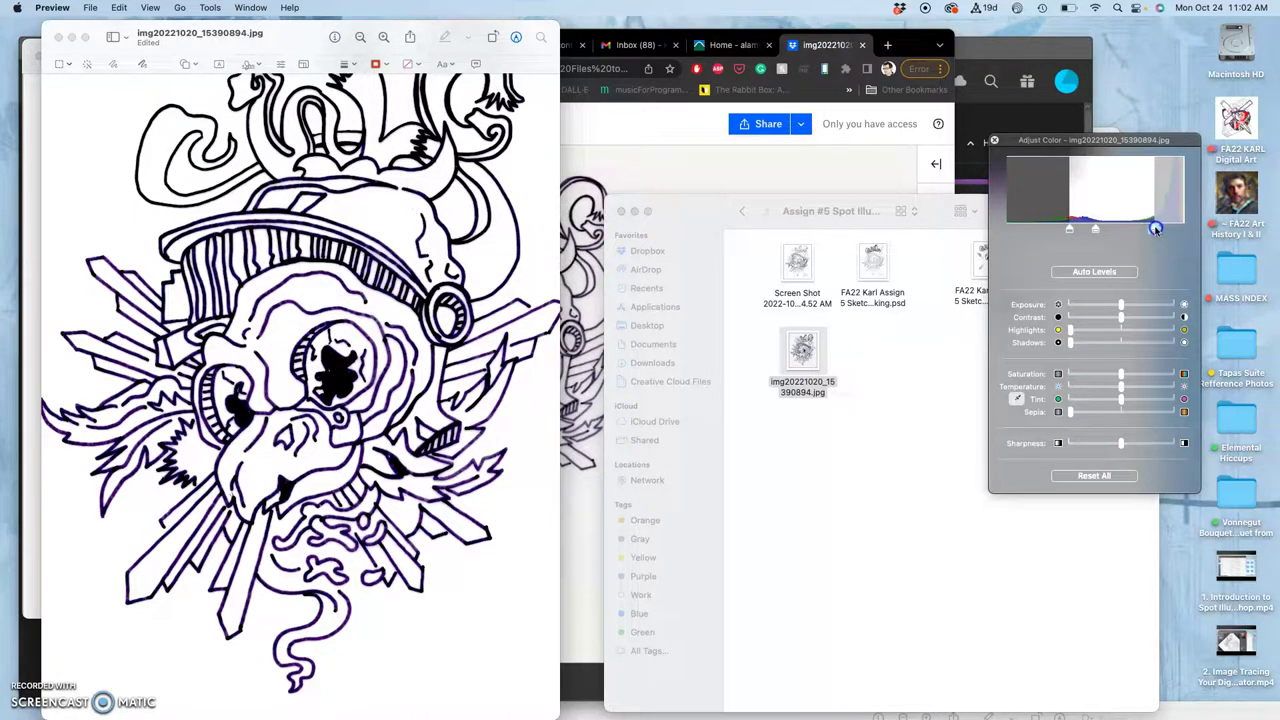
- Remove all saturation from the scan so the purple ink lines turn neutral black
click(528, 316)
scroll(531, 326, up, 10)
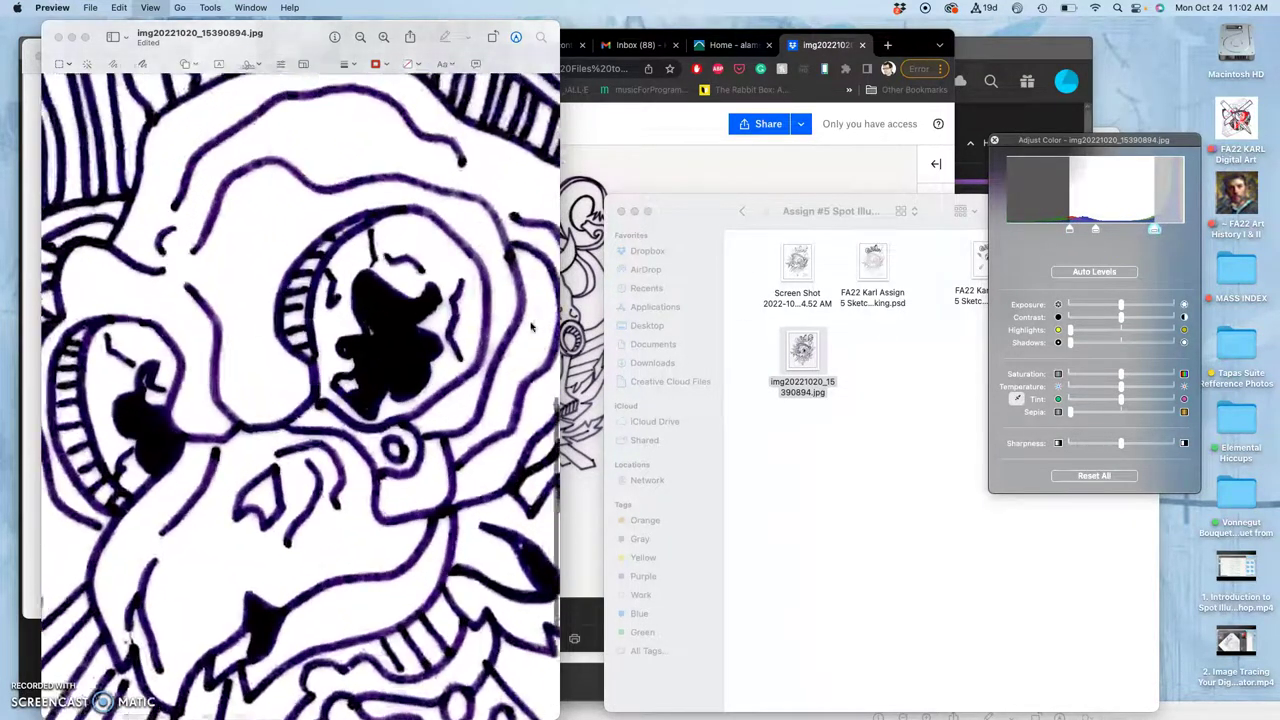
key(super+plus)
key(super+plus)
key(super+plus)
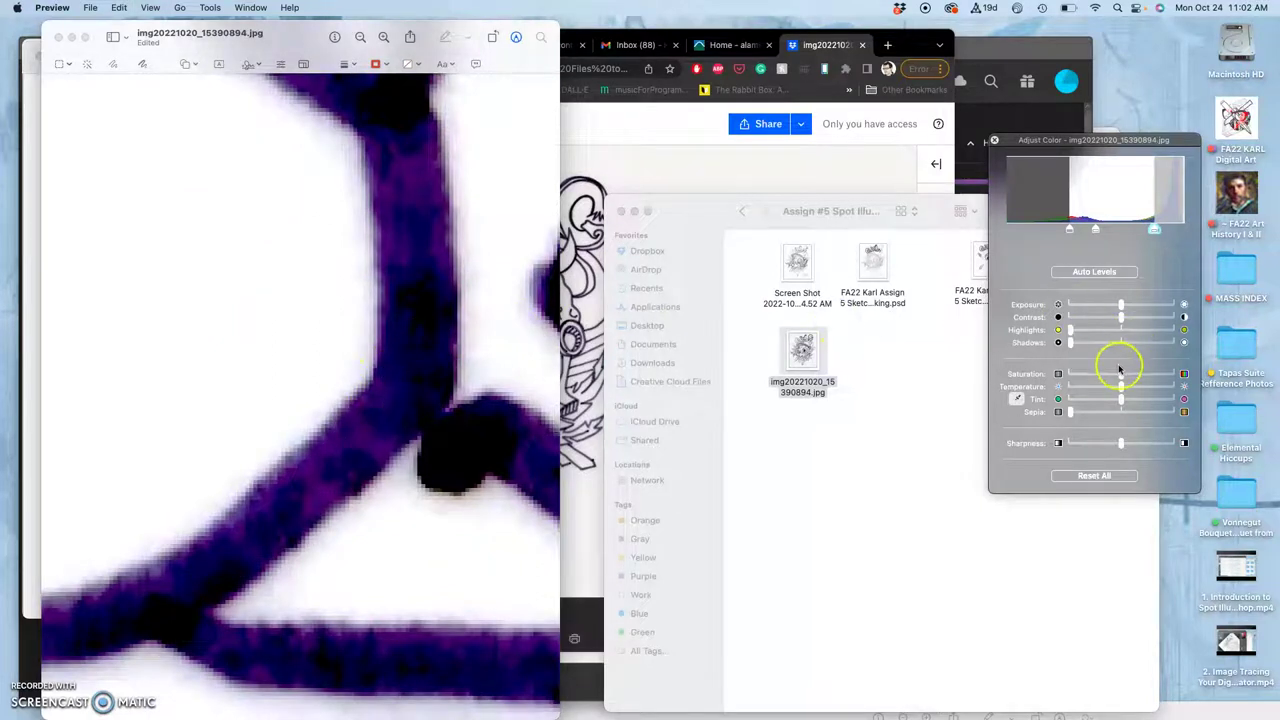
drag(1121, 374, 1043, 374)
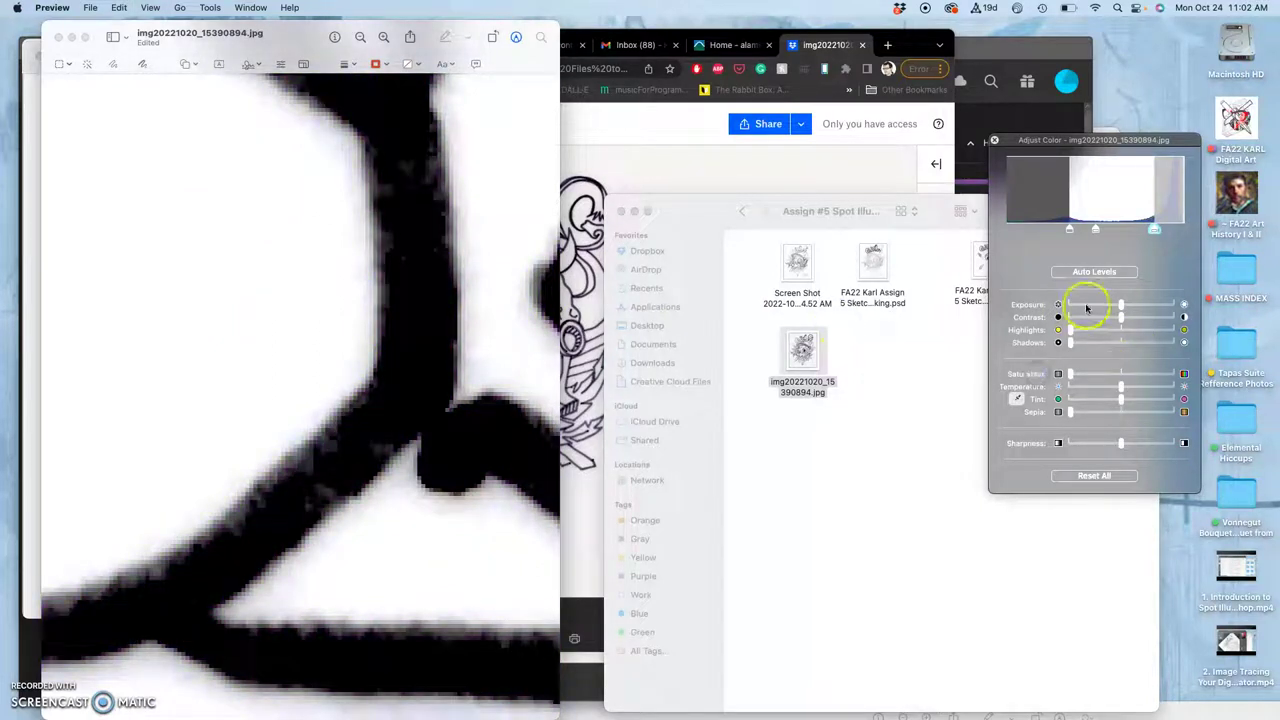
- Raise the scan's contrast and exposure moderately to sharpen the line edges and clear the background gray
drag(1130, 318, 1140, 317)
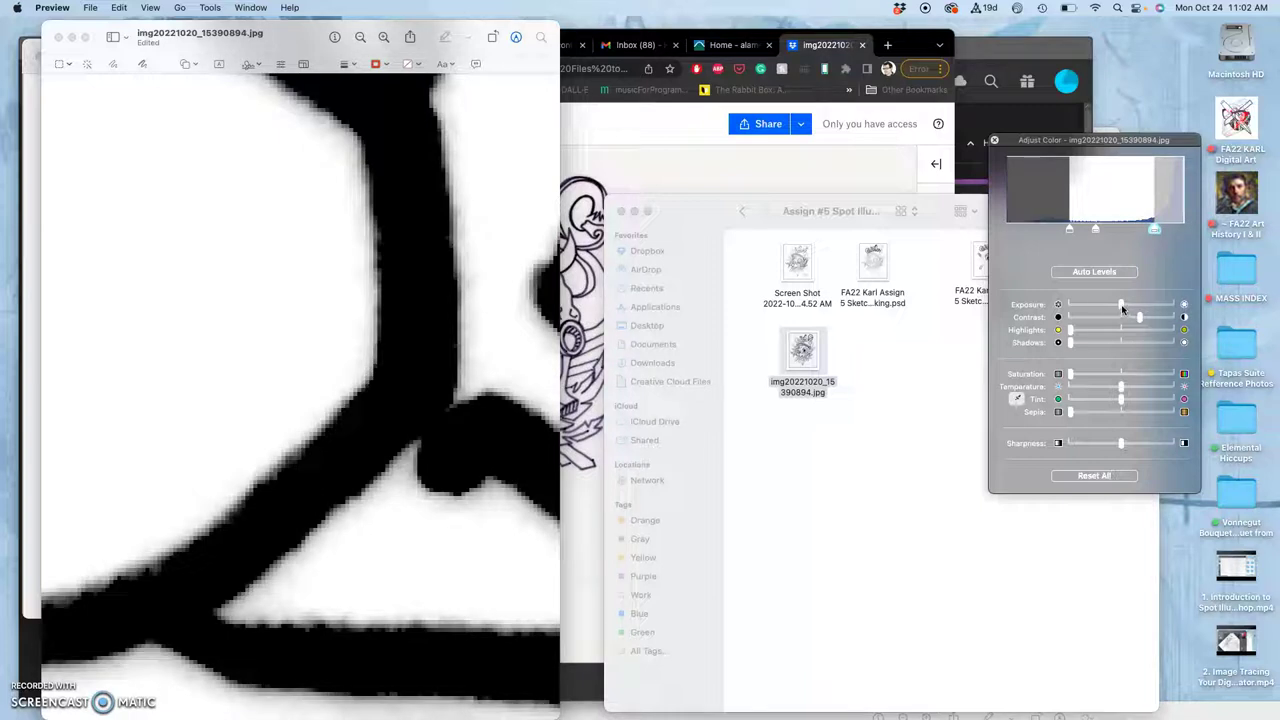
drag(1121, 304, 1147, 300)
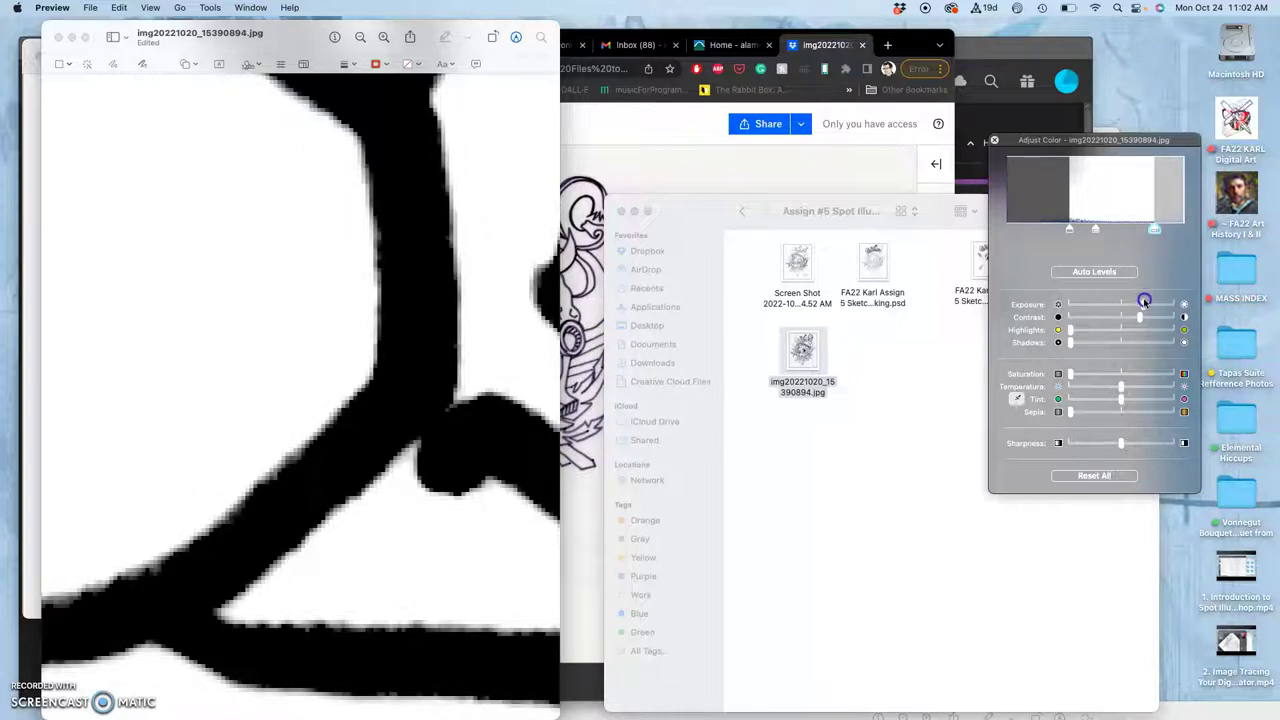
- Examine the adjusted line art as a whole and up close around the horns and curls for stray specks and gaps
key(super+minus)
key(super+minus)
key(super+minus)
key(super+minus)
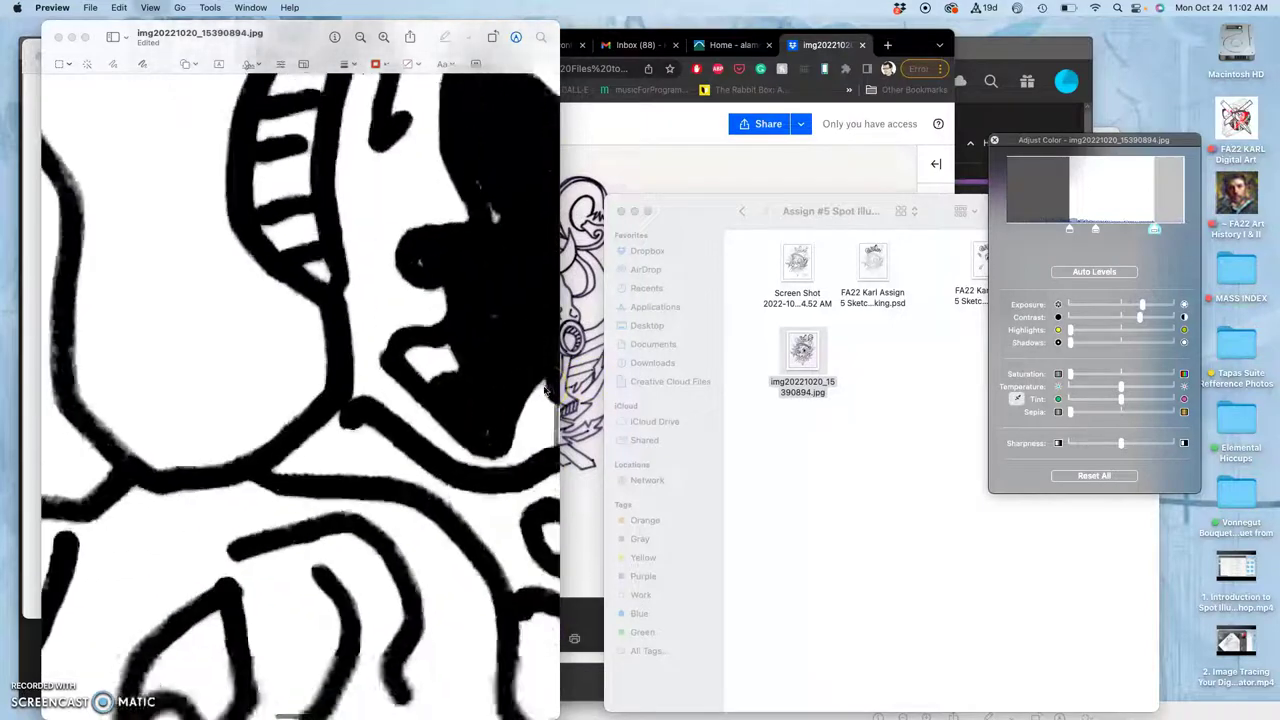
scroll(545, 390, down, 10)
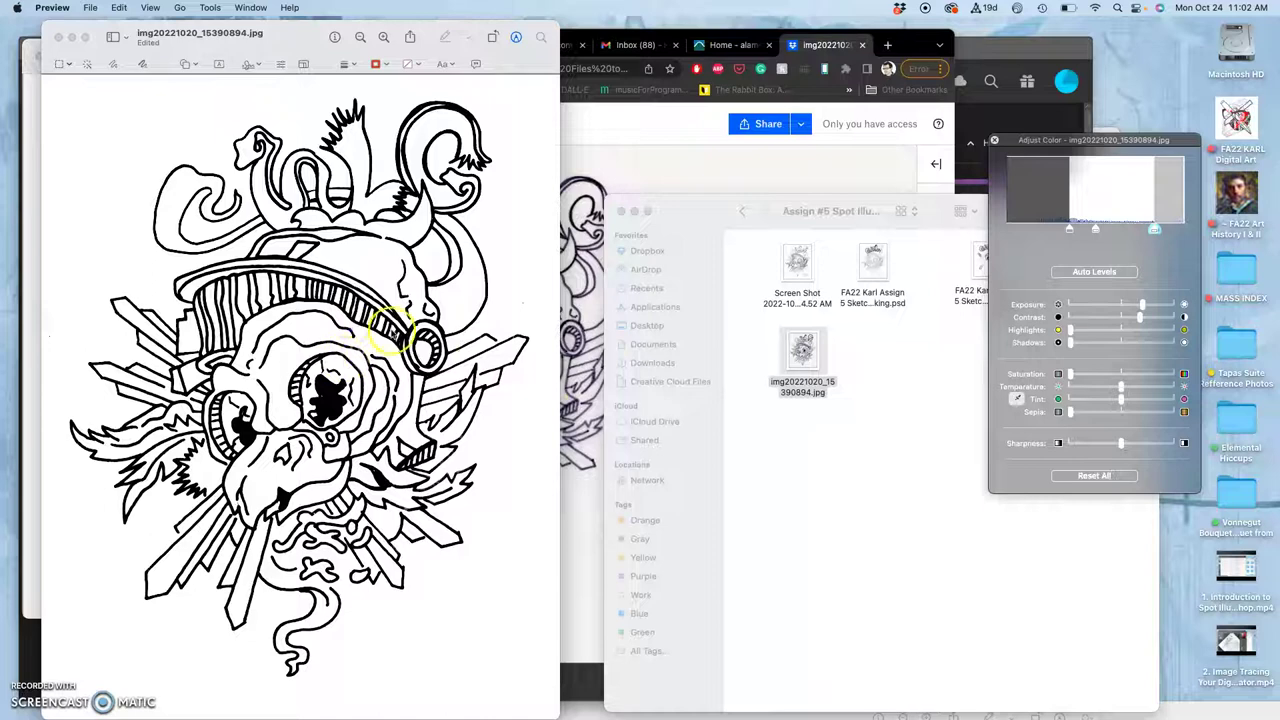
scroll(370, 350, up, 10)
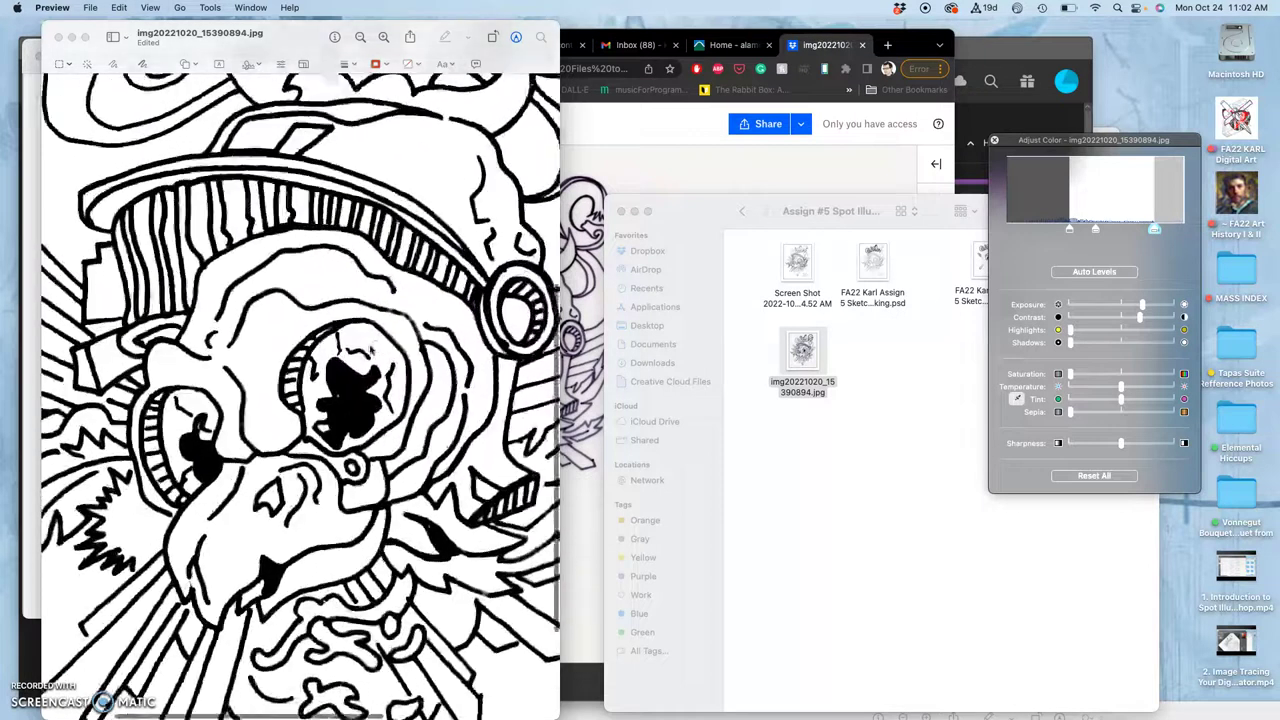
scroll(370, 350, up, 10)
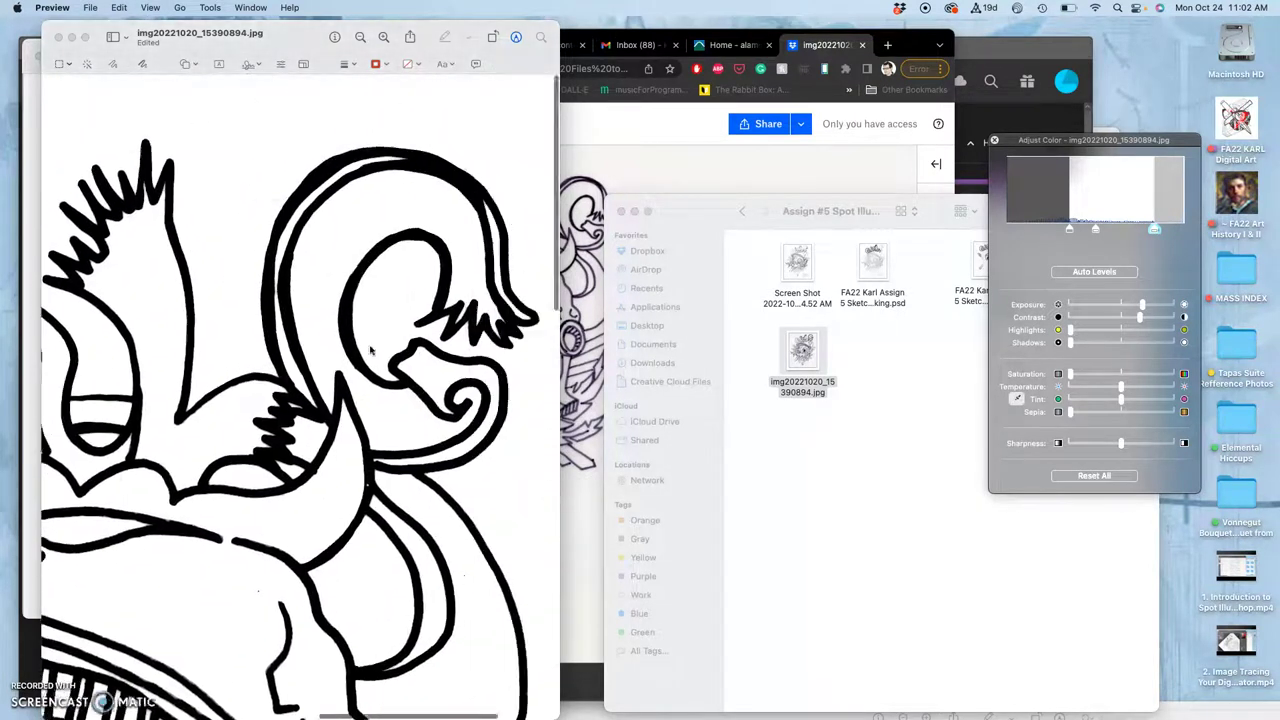
click(445, 255)
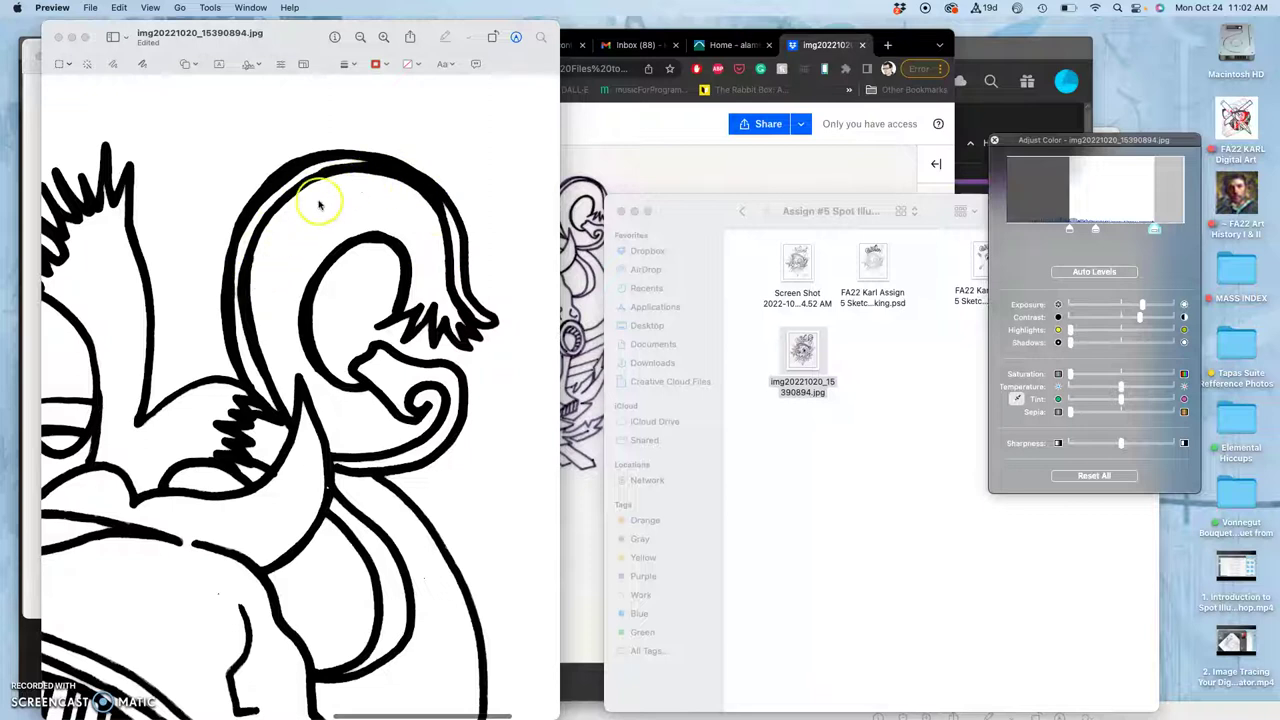
scroll(333, 418, up, 10)
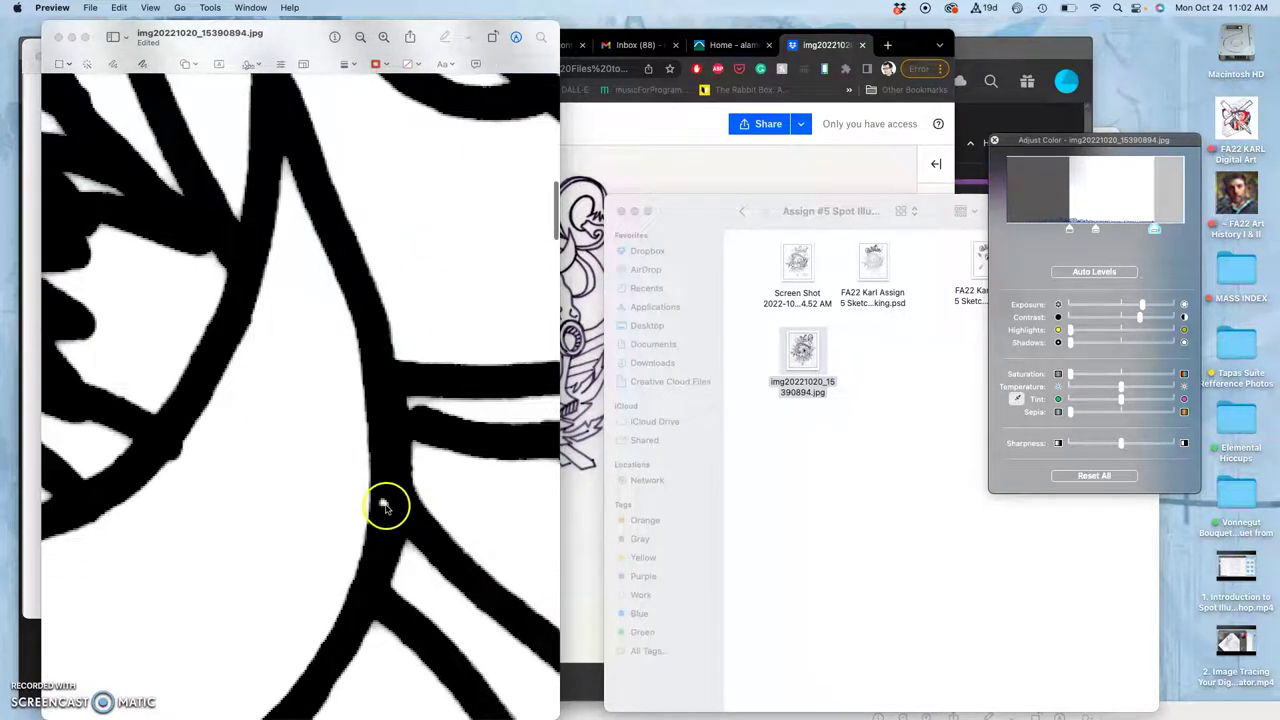
scroll(381, 501, down, 10)
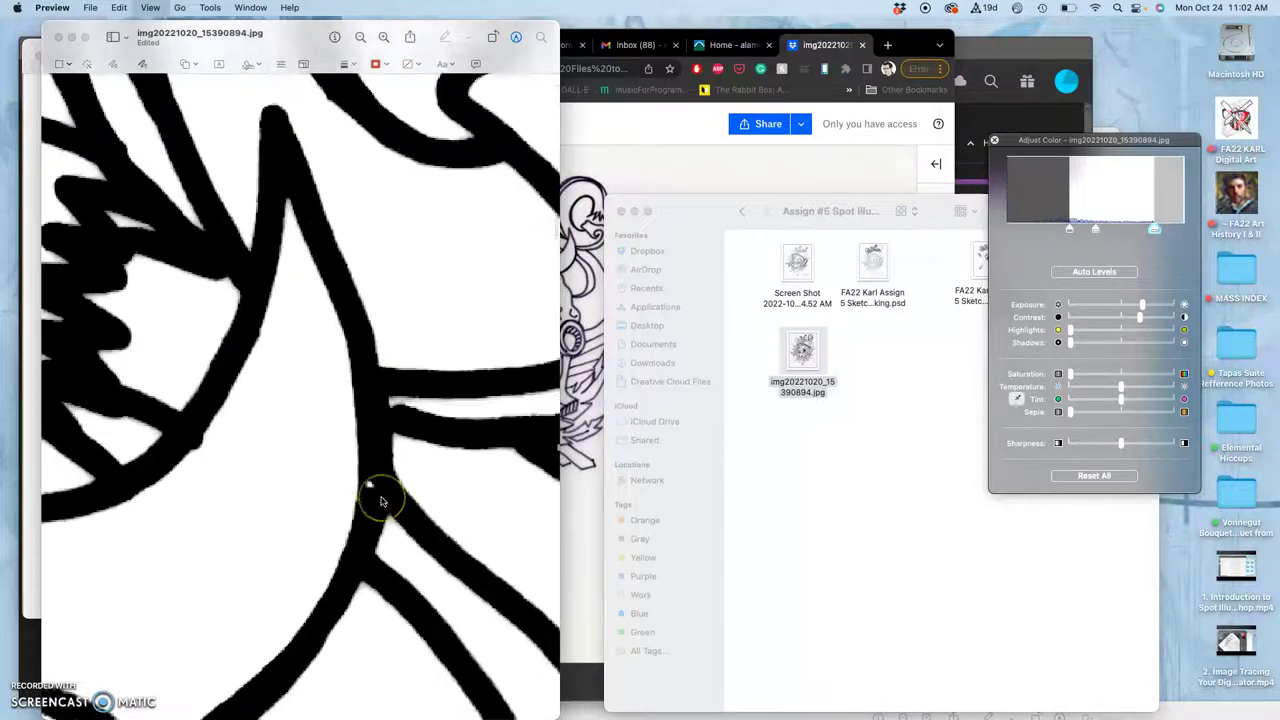
scroll(381, 501, up, 5)
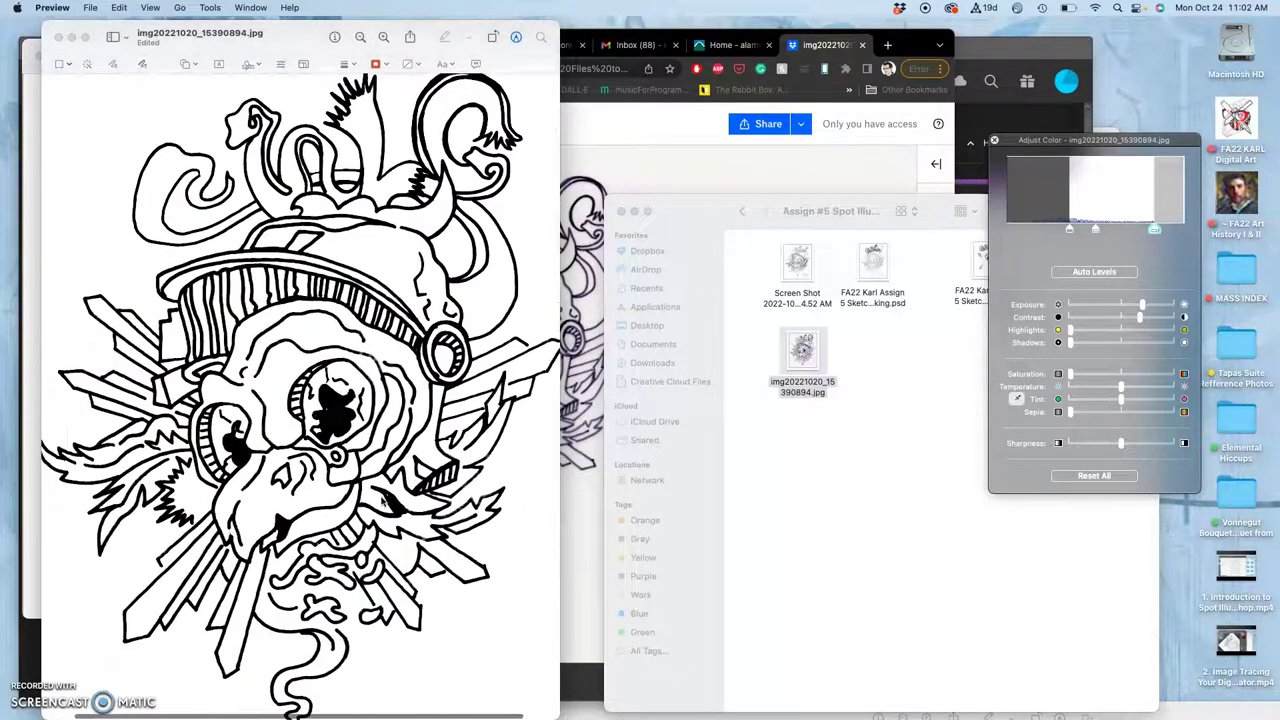
scroll(300, 380, down, 2)
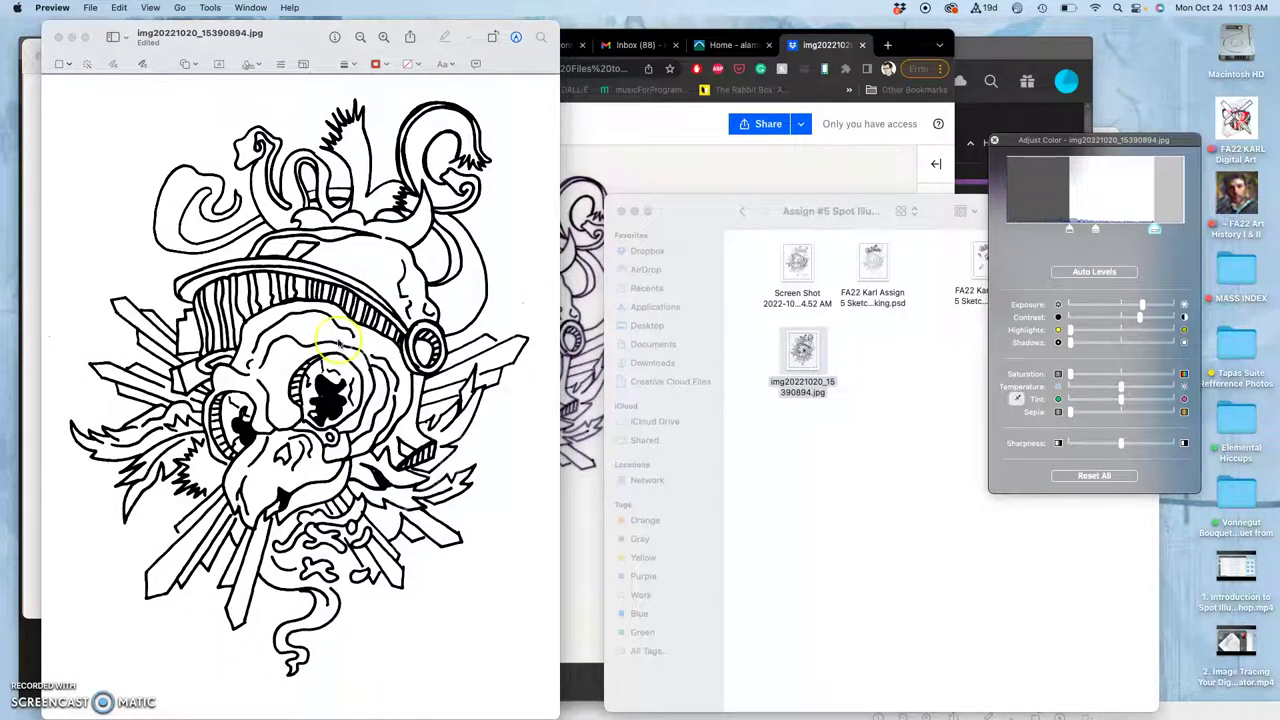
- Close the adjusted drawing and download a fresh copy of img20221020_15390894.jpg from Dropbox
click(59, 38)
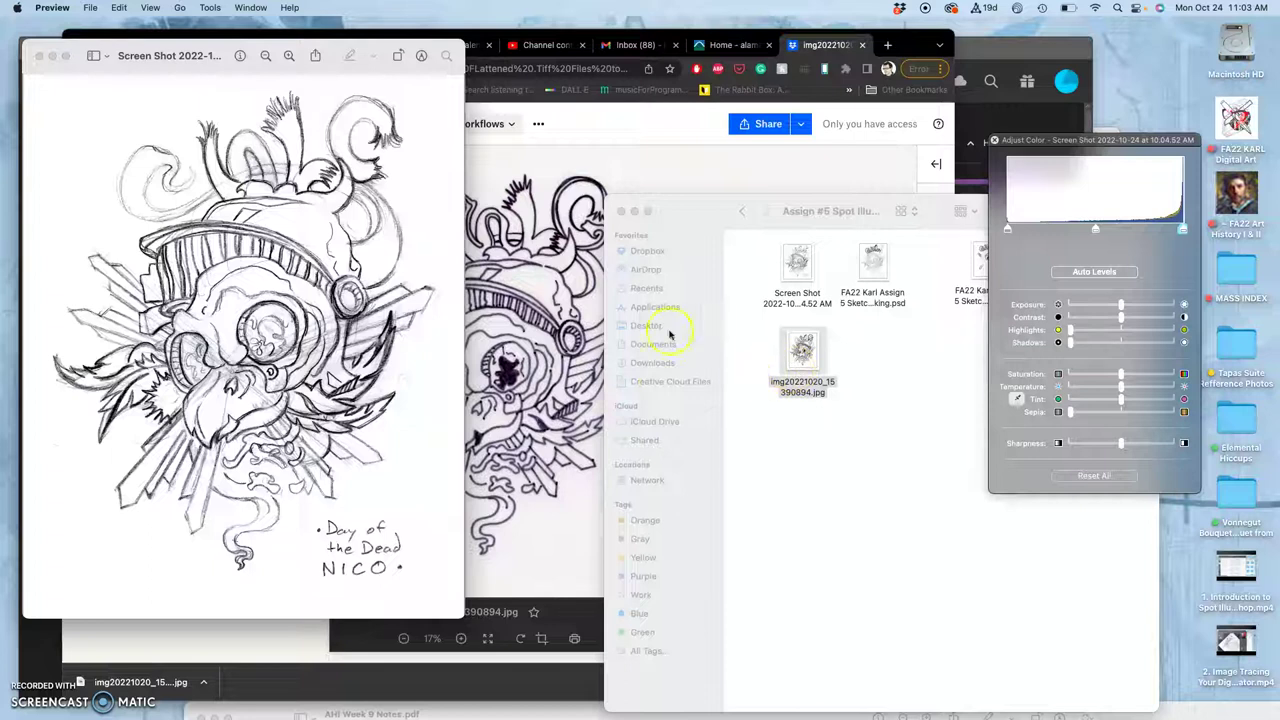
click(660, 228)
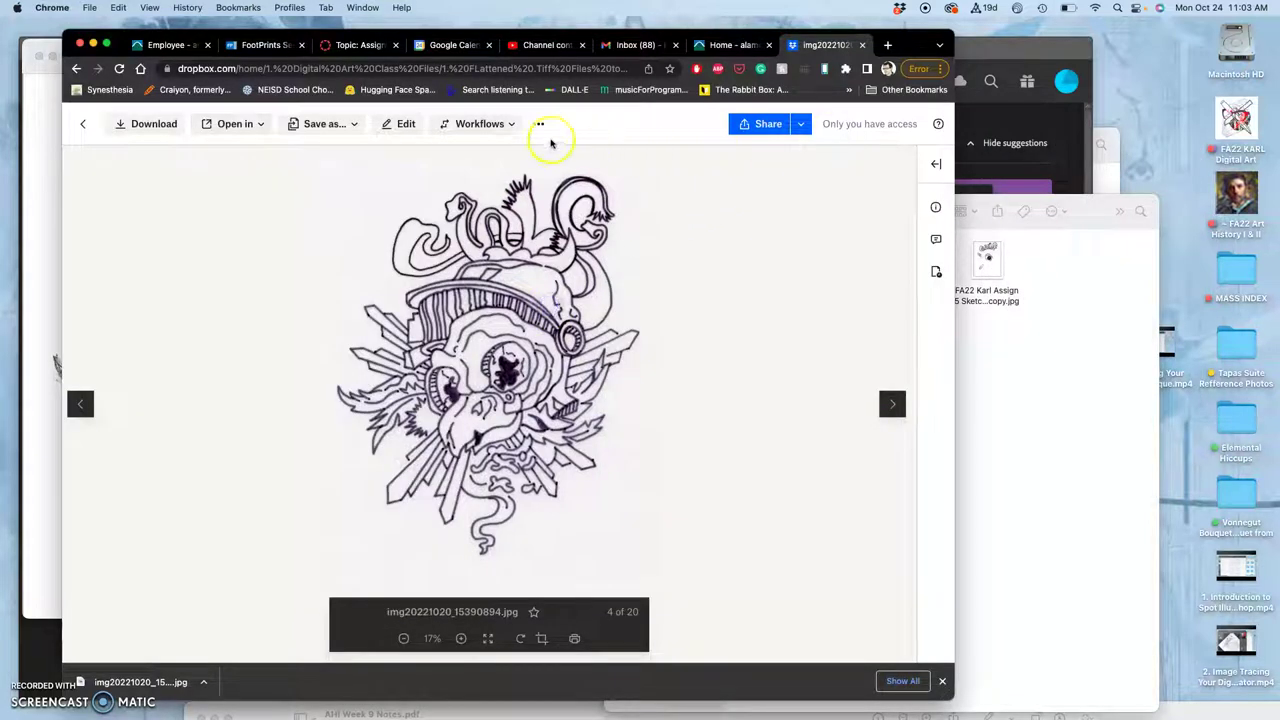
click(539, 125)
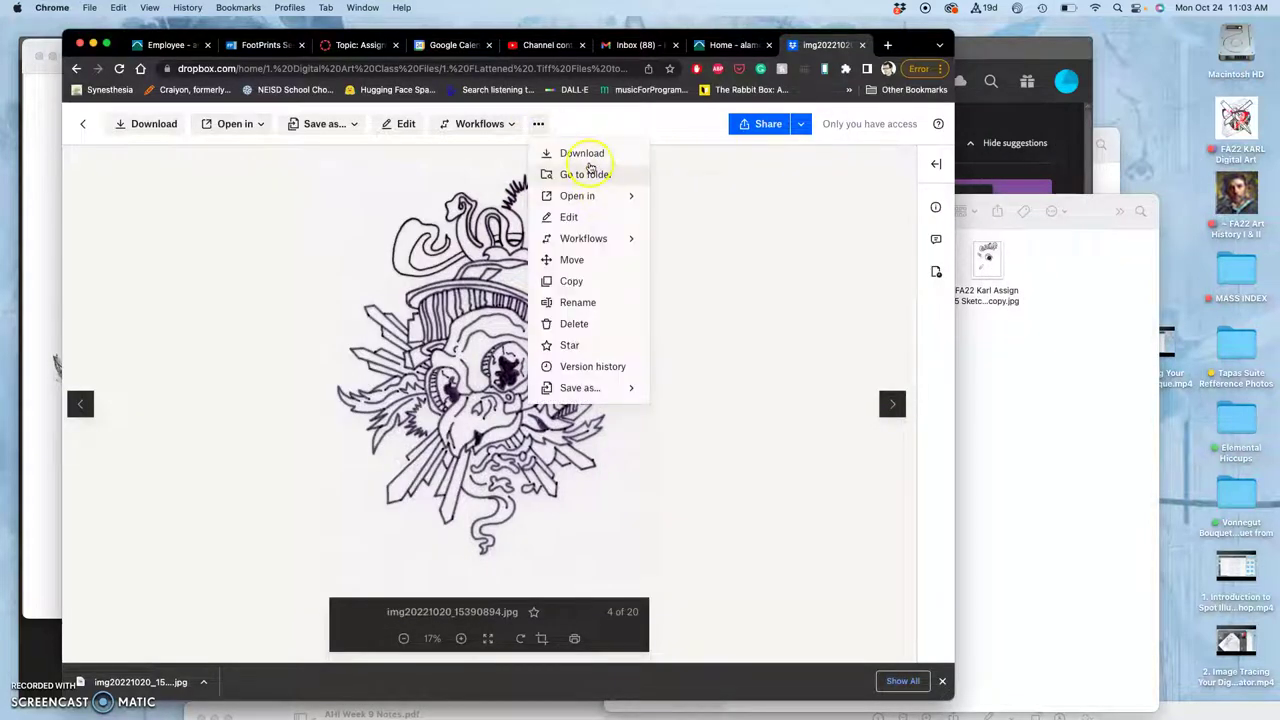
click(590, 155)
- Tag the adjusted drawing in the Assign #5 folder yellow and rename it test.jpg
click(994, 403)
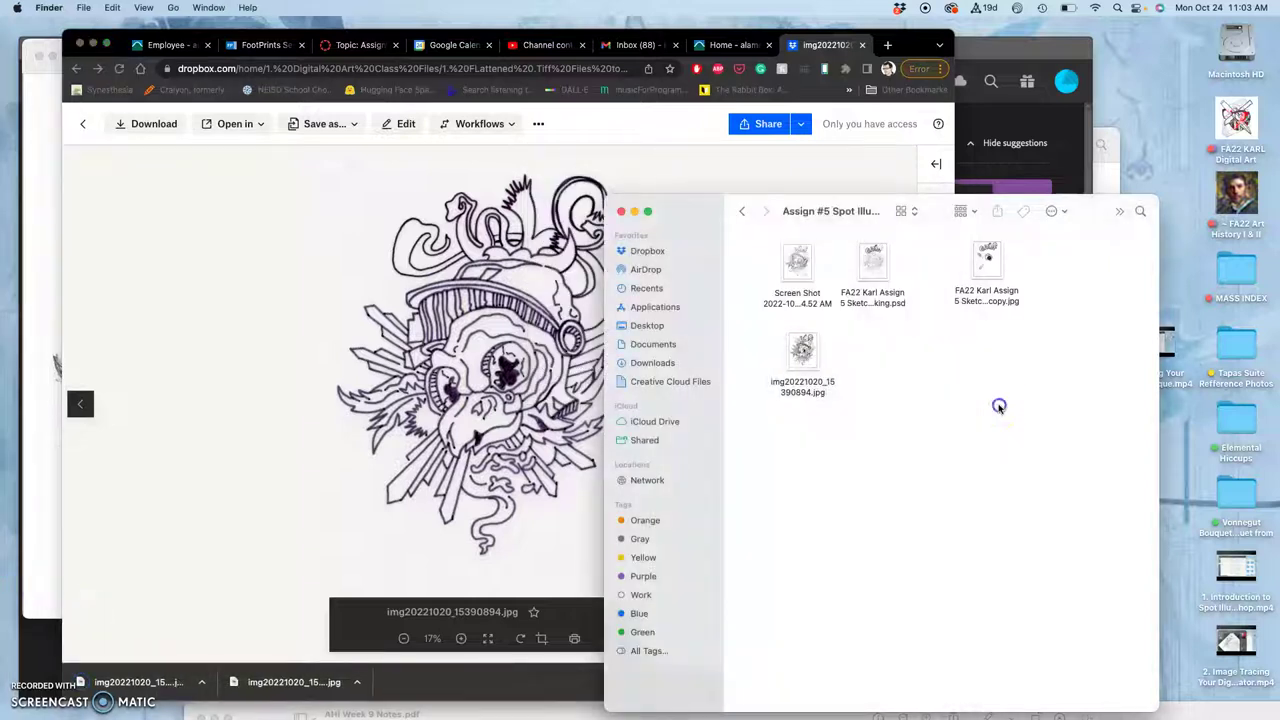
right_click(808, 352)
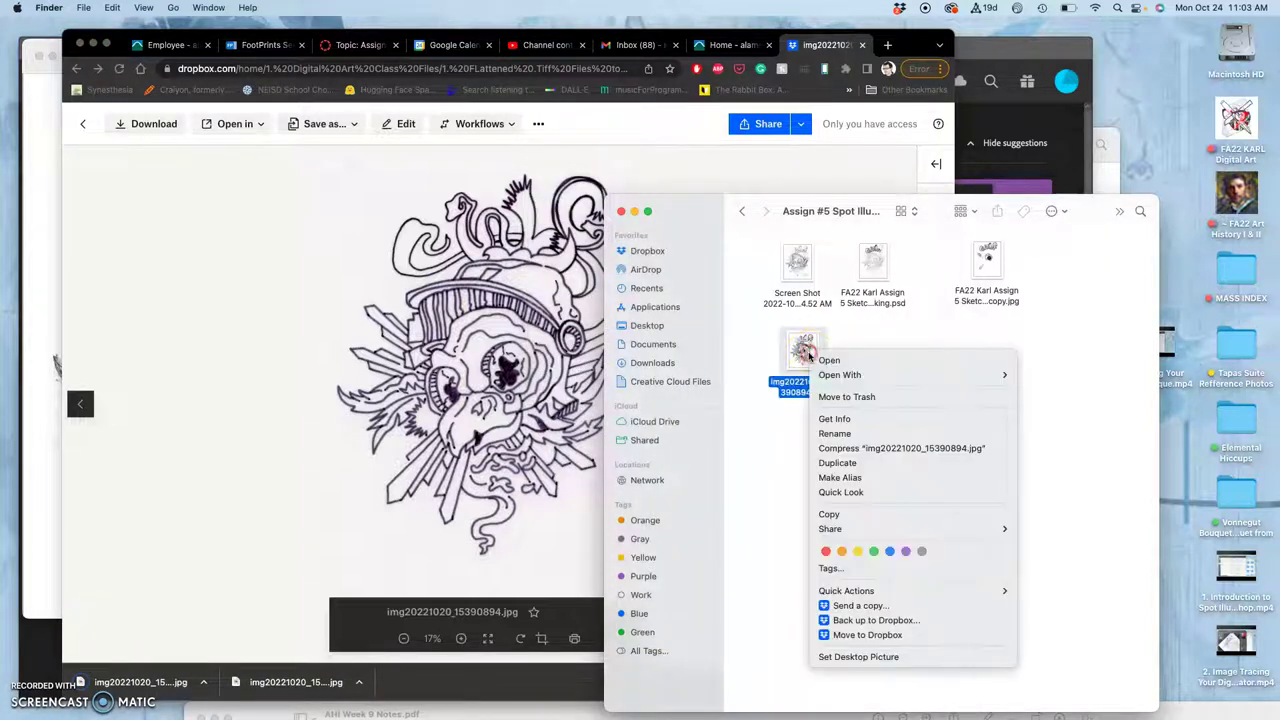
click(859, 552)
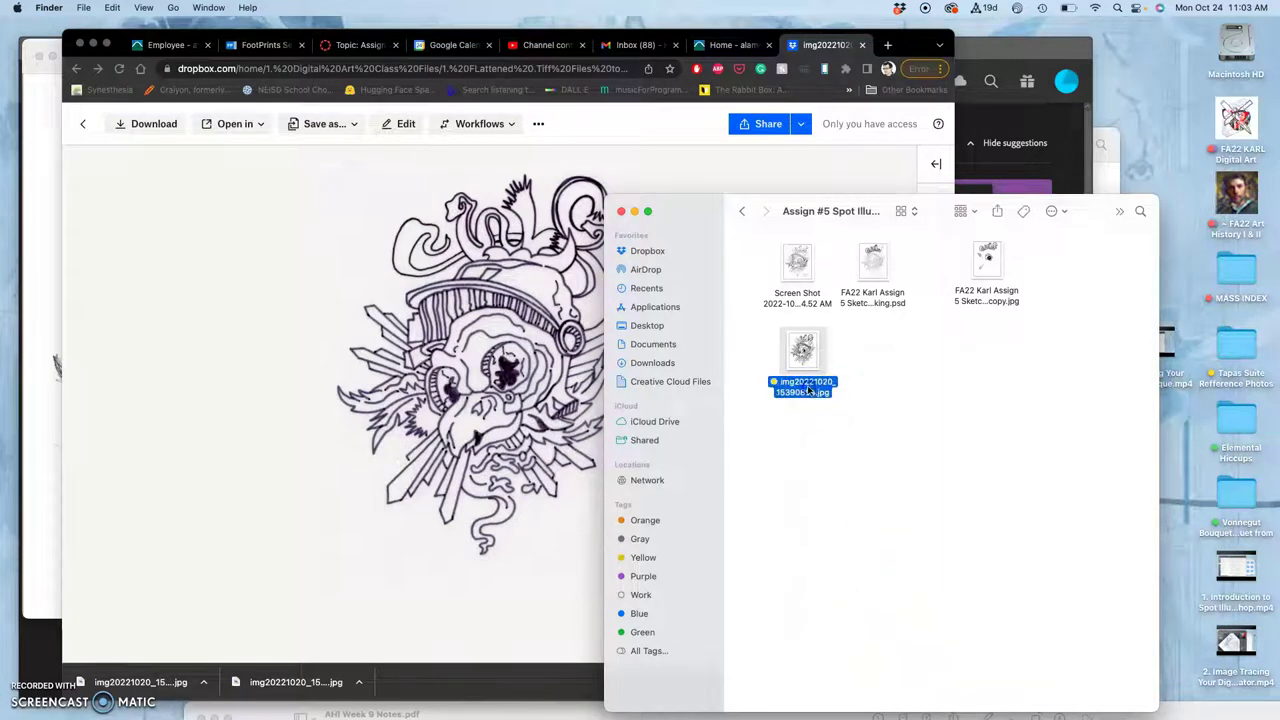
click(808, 389)
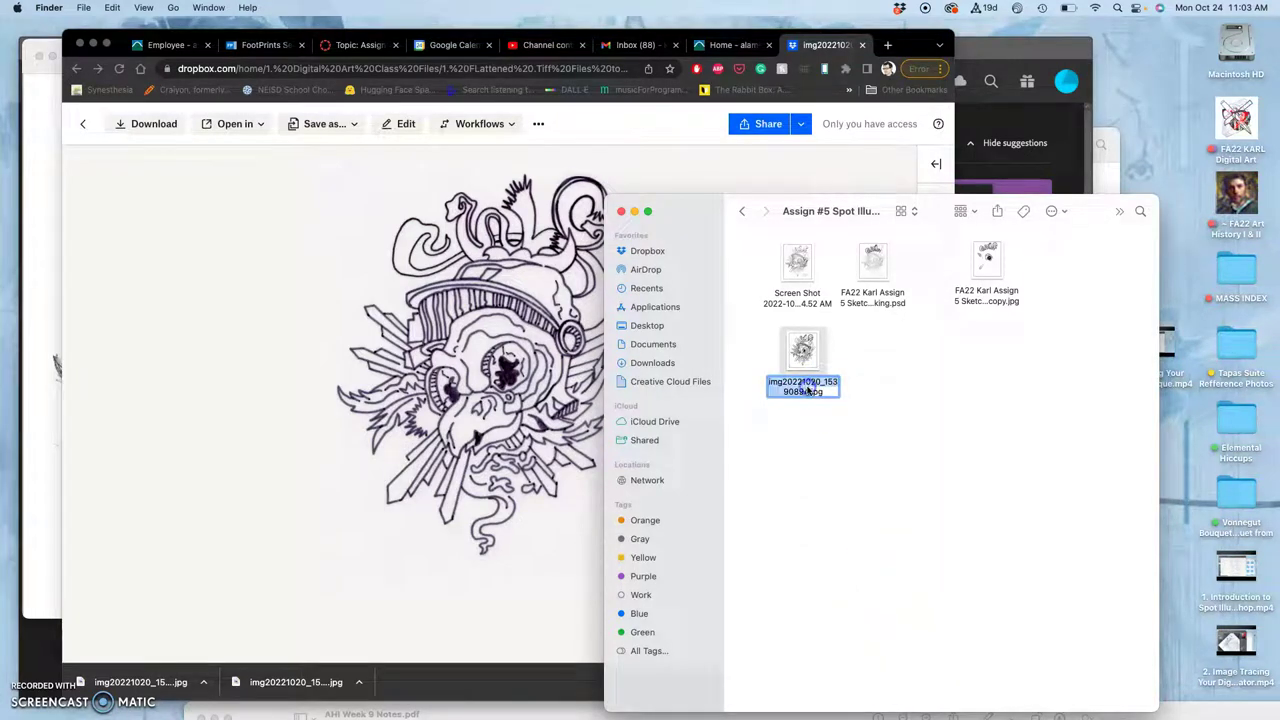
text(test)
click(870, 440)
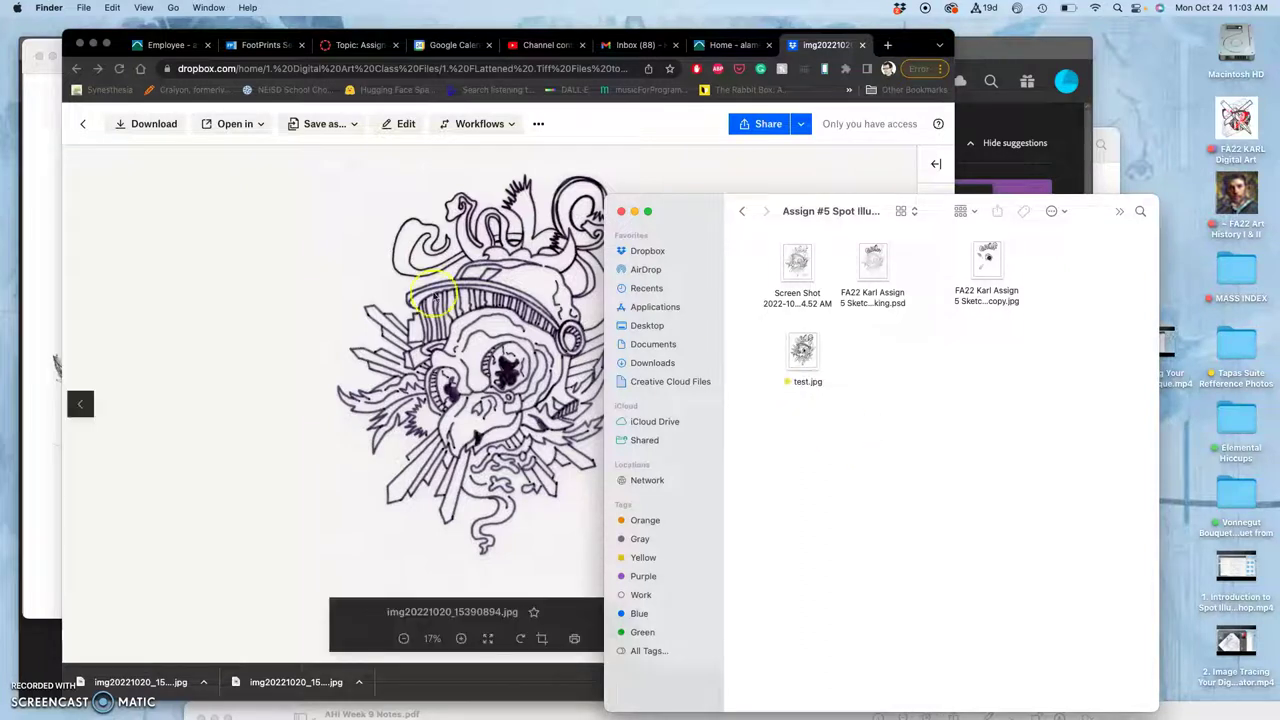
- Move the newly downloaded img20221020_15390894.jpg from Downloads into the Assign #5 spot illustration folder beside test.jpg
mouse_move(17, 508)
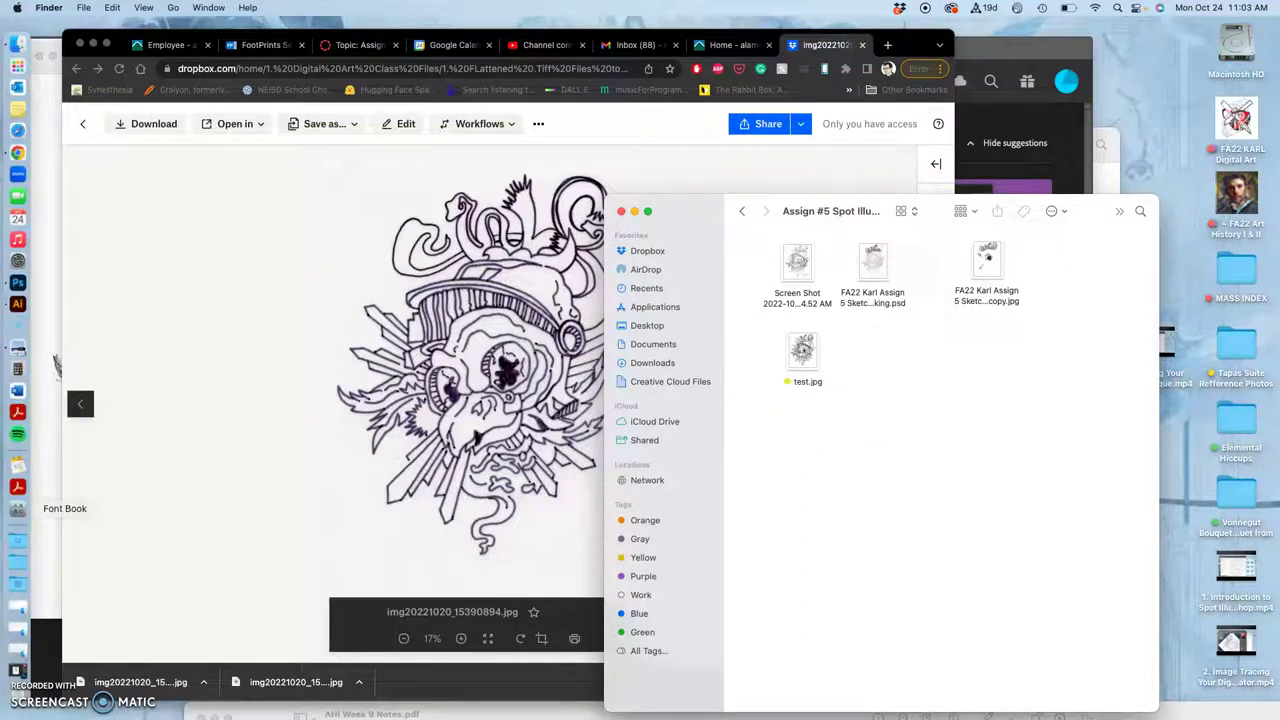
click(17, 580)
drag(91, 511, 889, 358)
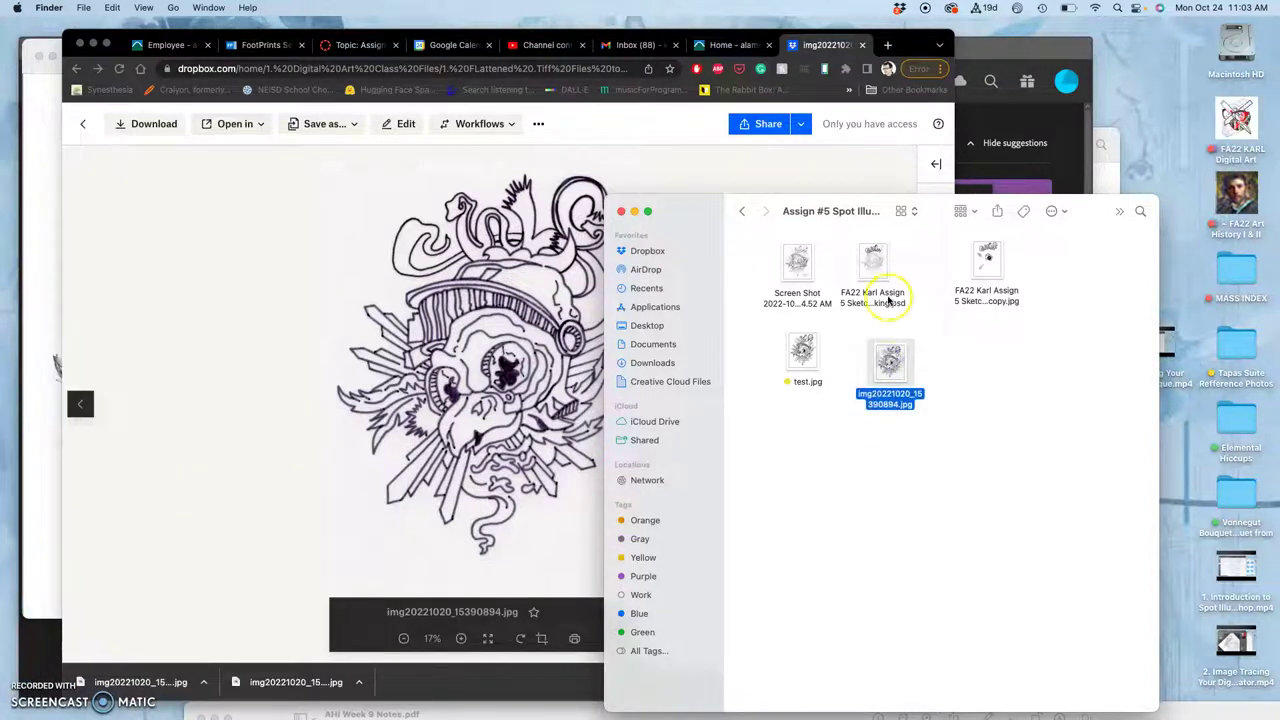
- Bring up the Assign #5 folder's view options and enlarge its icons to 224×224
click(975, 213)
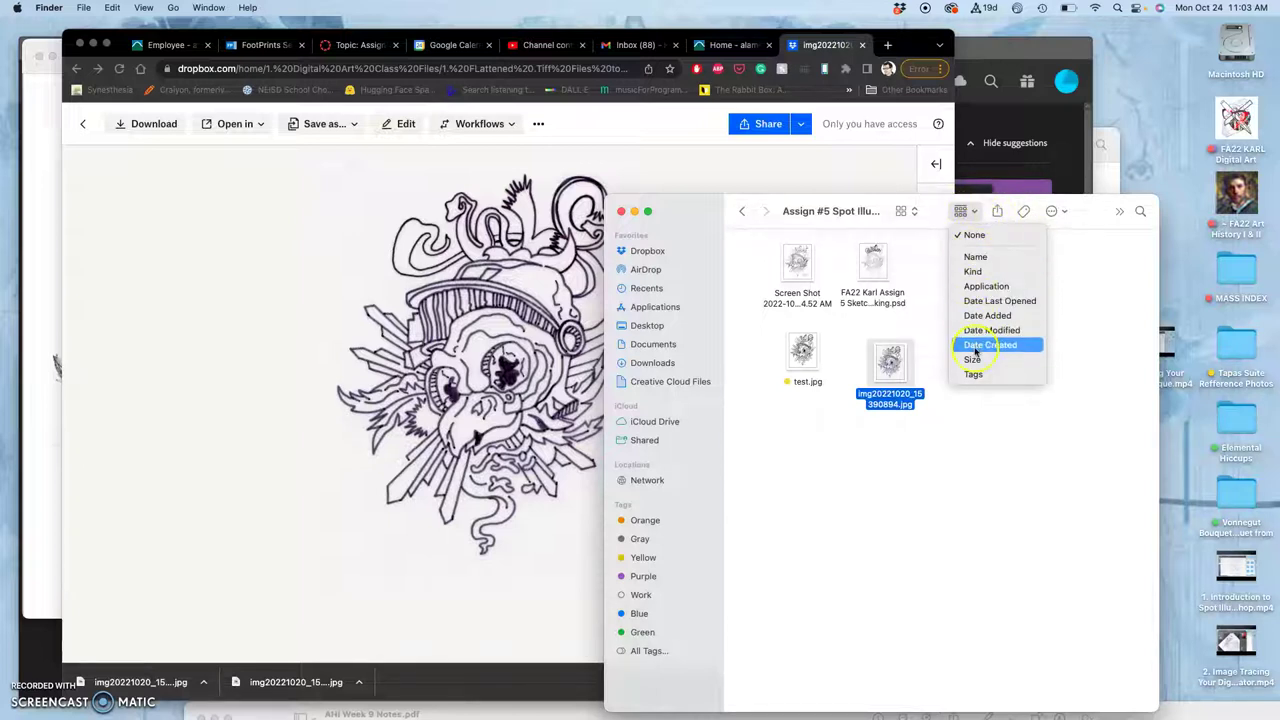
click(1066, 215)
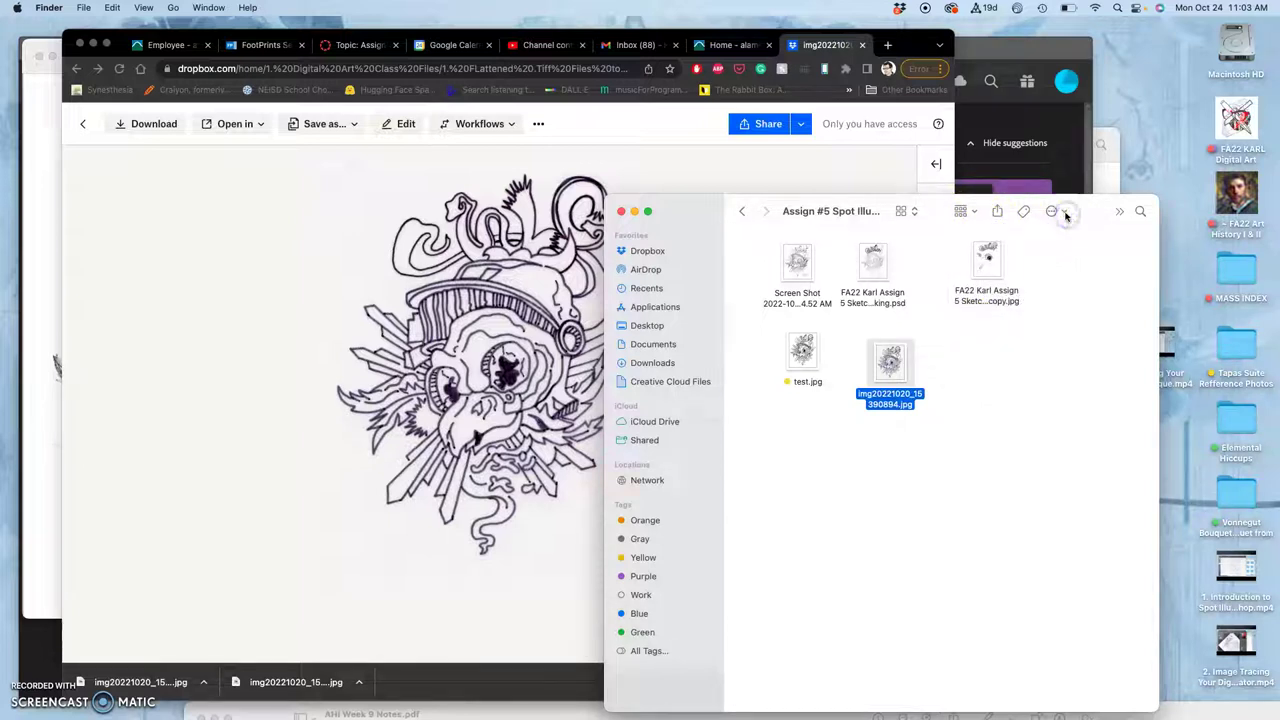
click(1066, 213)
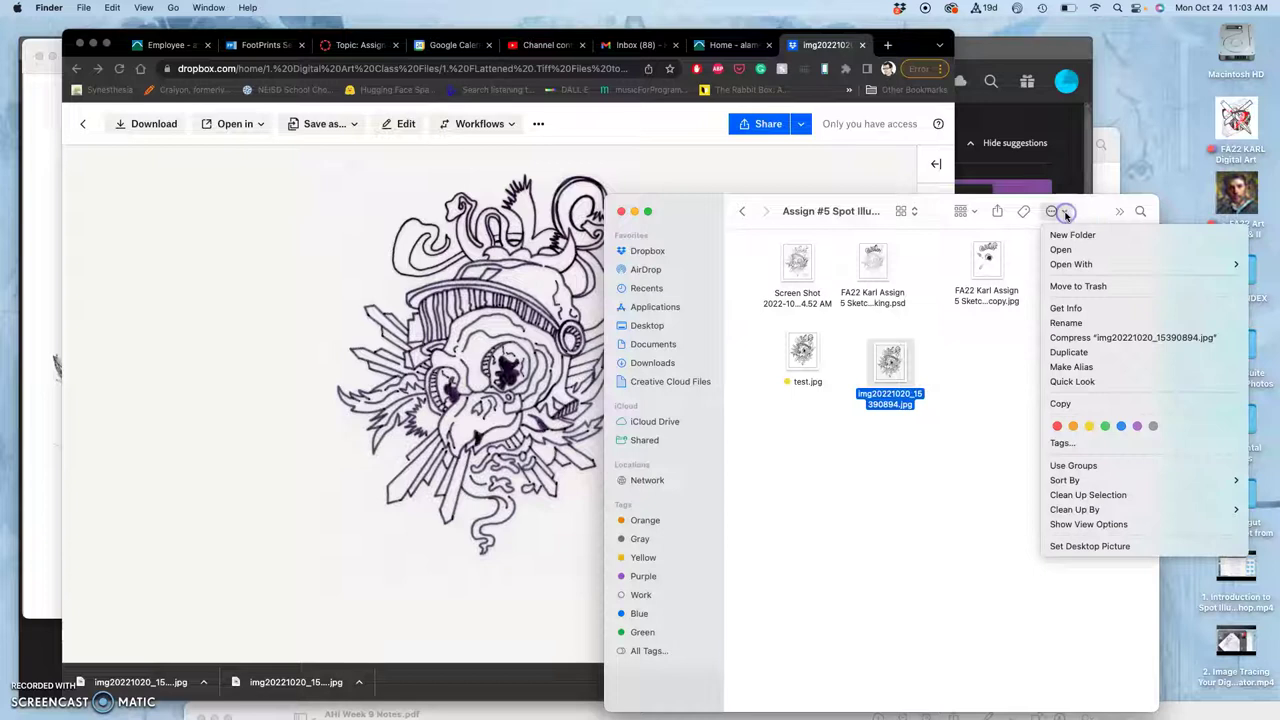
click(1080, 525)
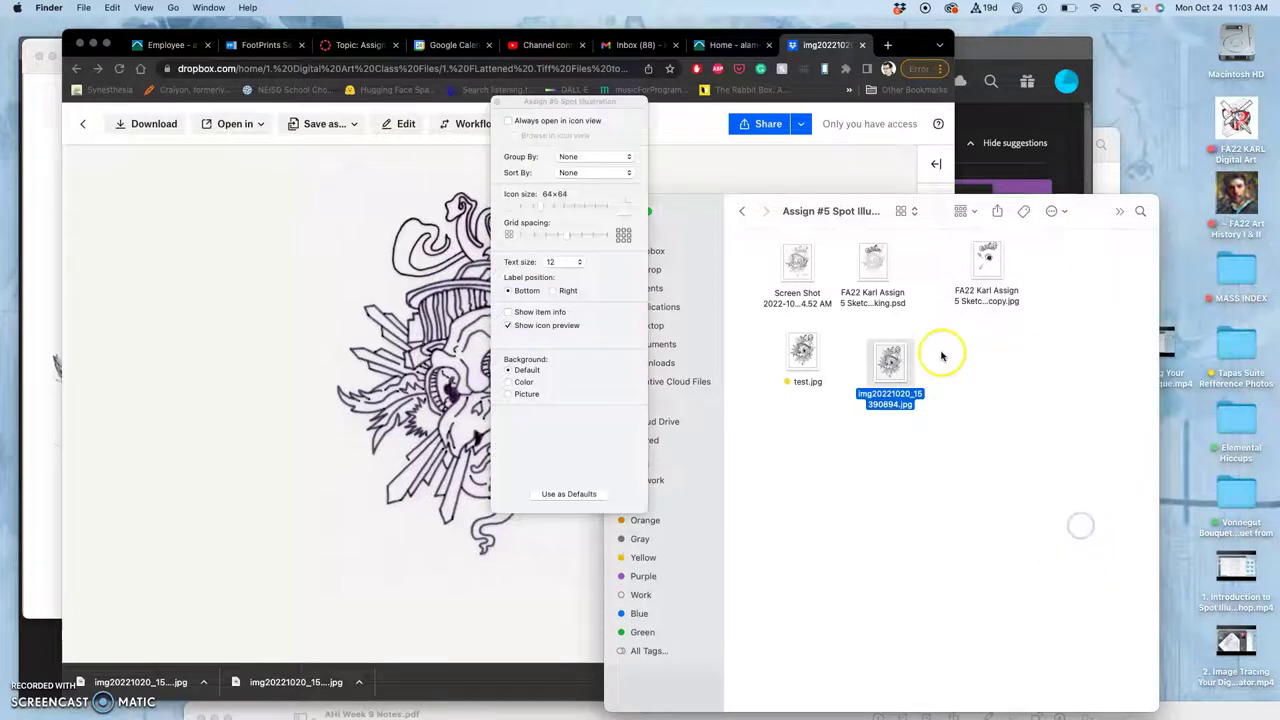
click(582, 208)
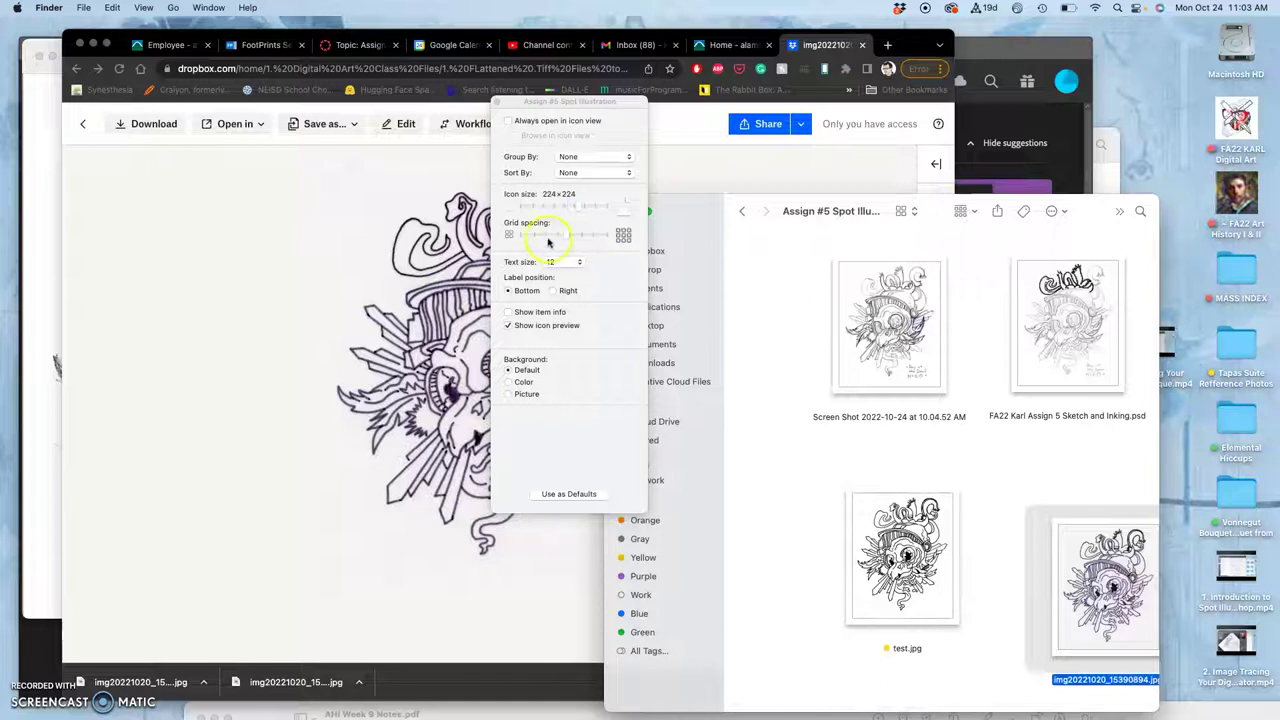
- Tighten the folder's icon grid spacing and set both grouping and sorting of the files to Name
drag(525, 236, 524, 236)
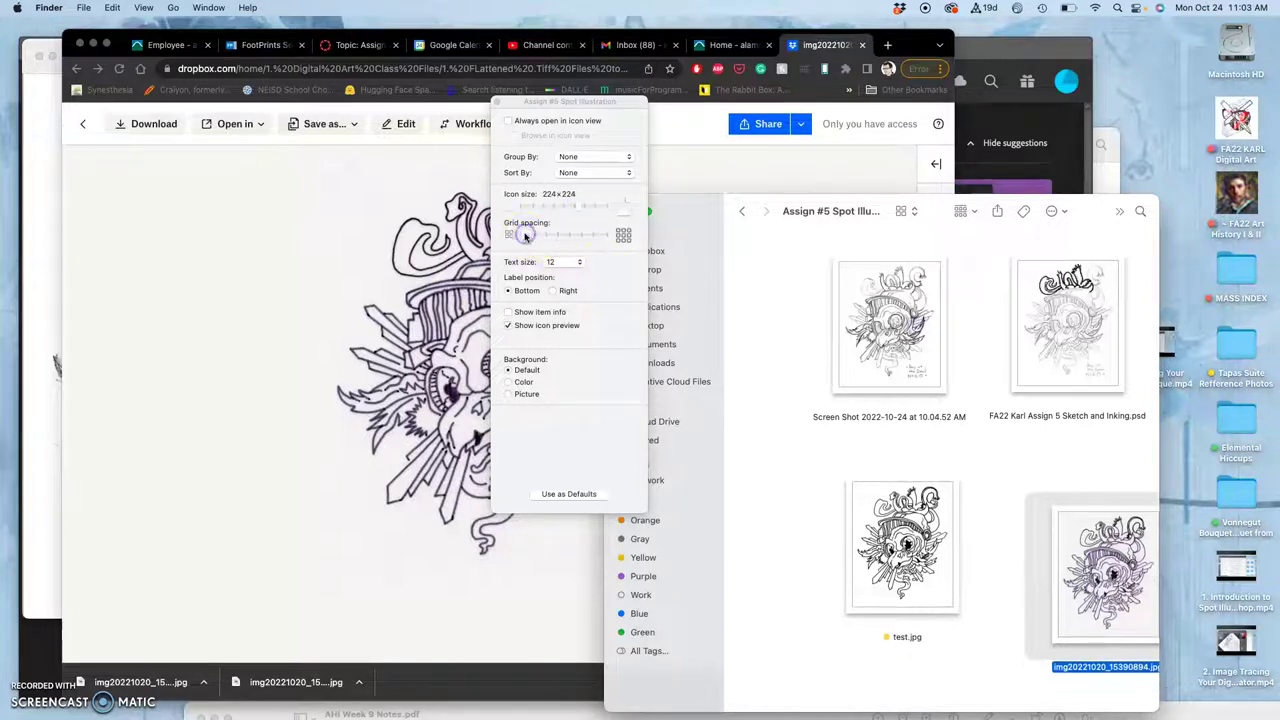
click(581, 157)
click(578, 172)
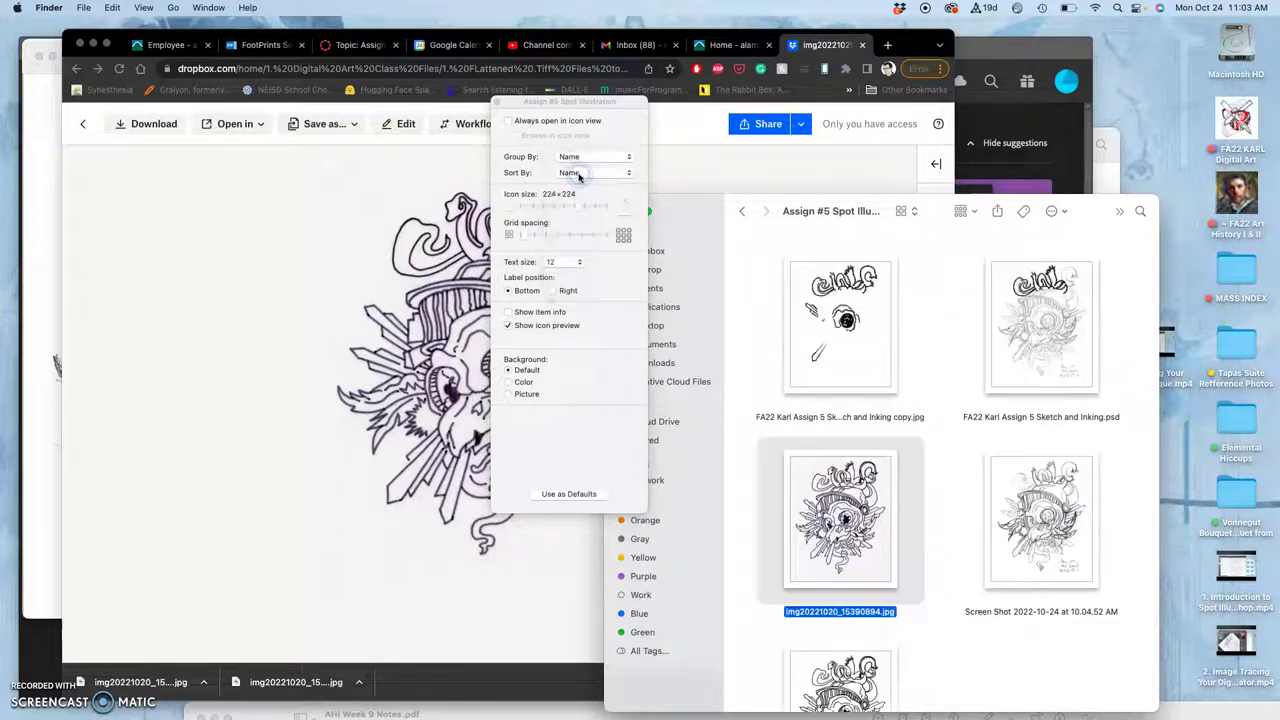
- Look over the thumbnails in the Assign #5 folder, comparing the original scan, the sketch, the partial inking and test.jpg
scroll(990, 470, down, 3)
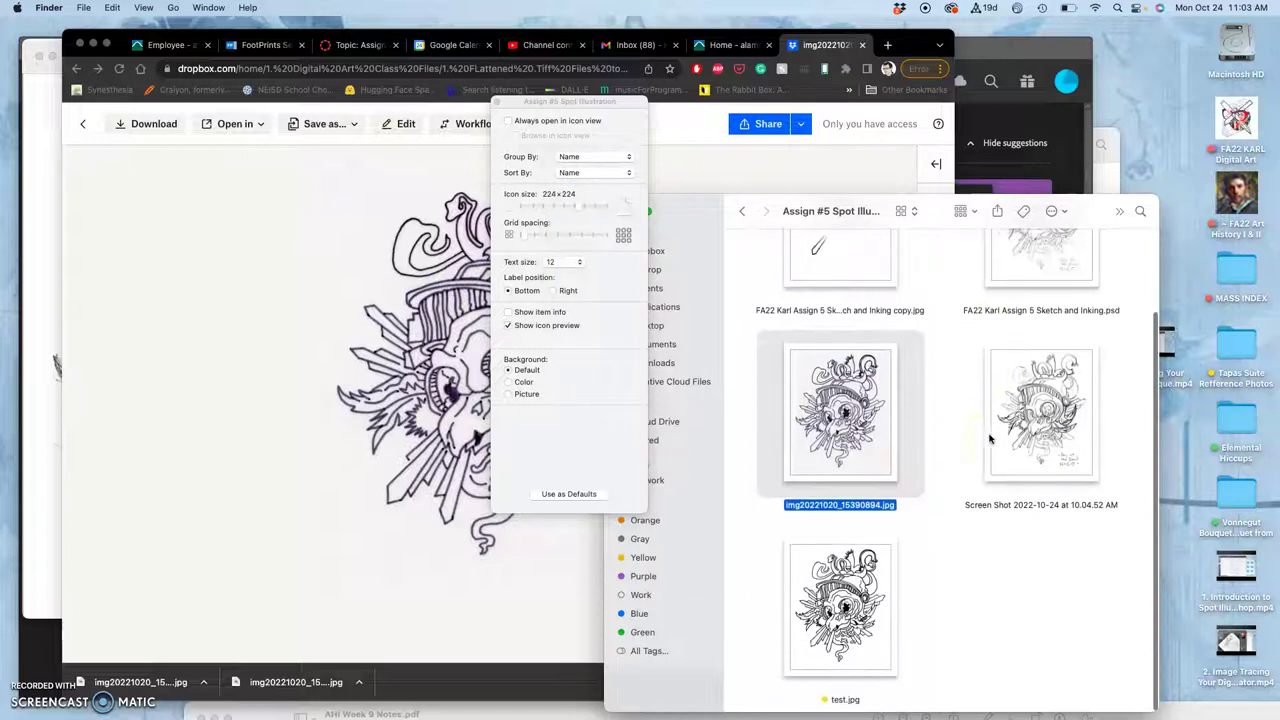
click(1002, 550)
scroll(1005, 530, up, 3)
scroll(1005, 530, down, 4)
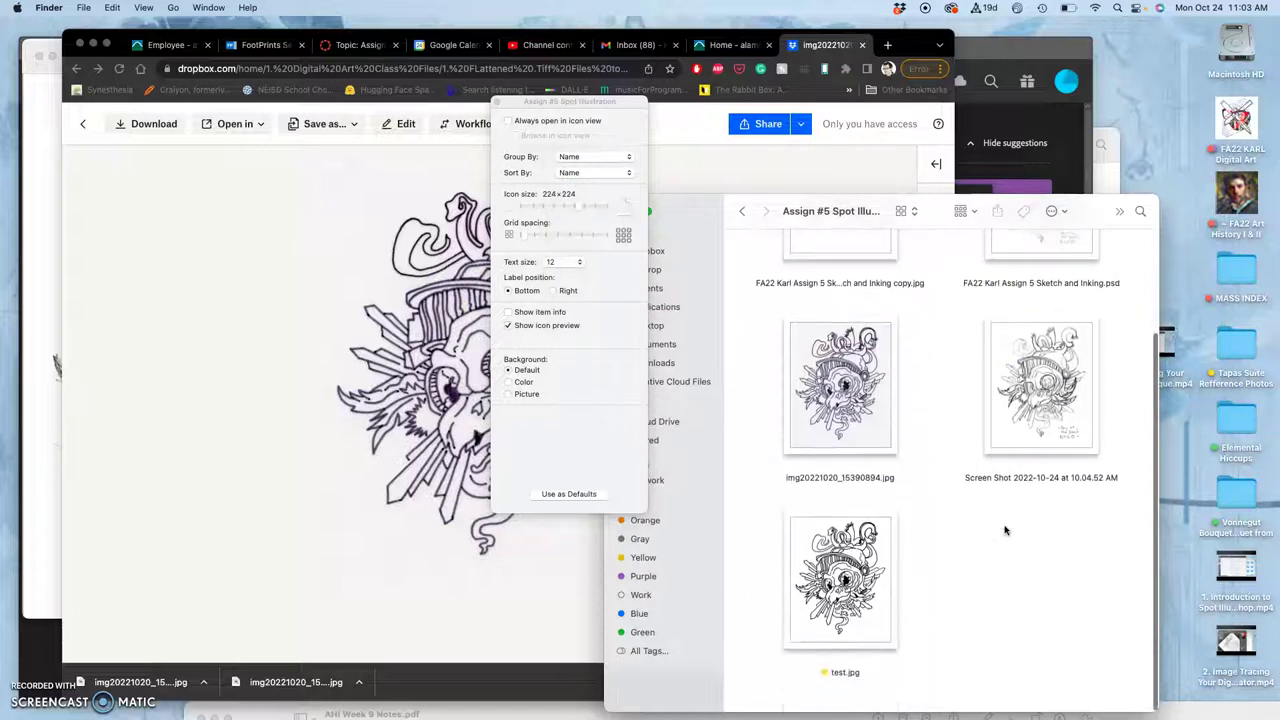
scroll(1010, 520, up, 1)
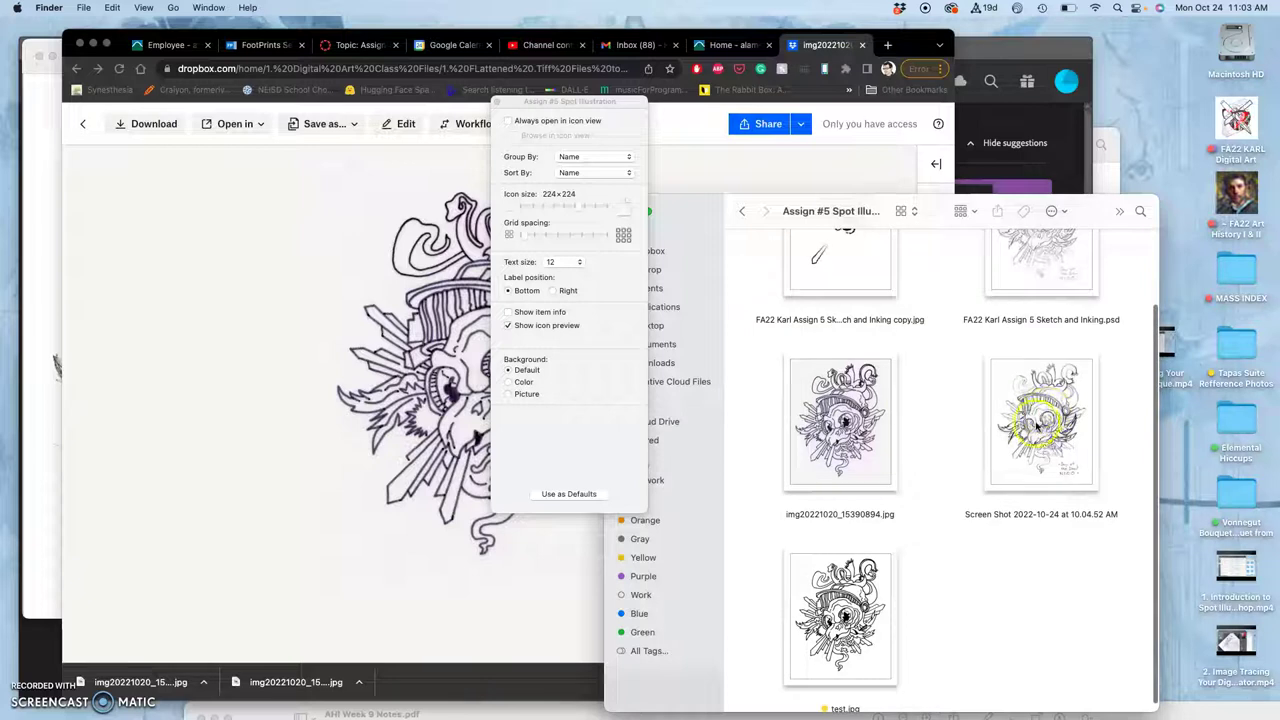
scroll(1037, 425, up, 3)
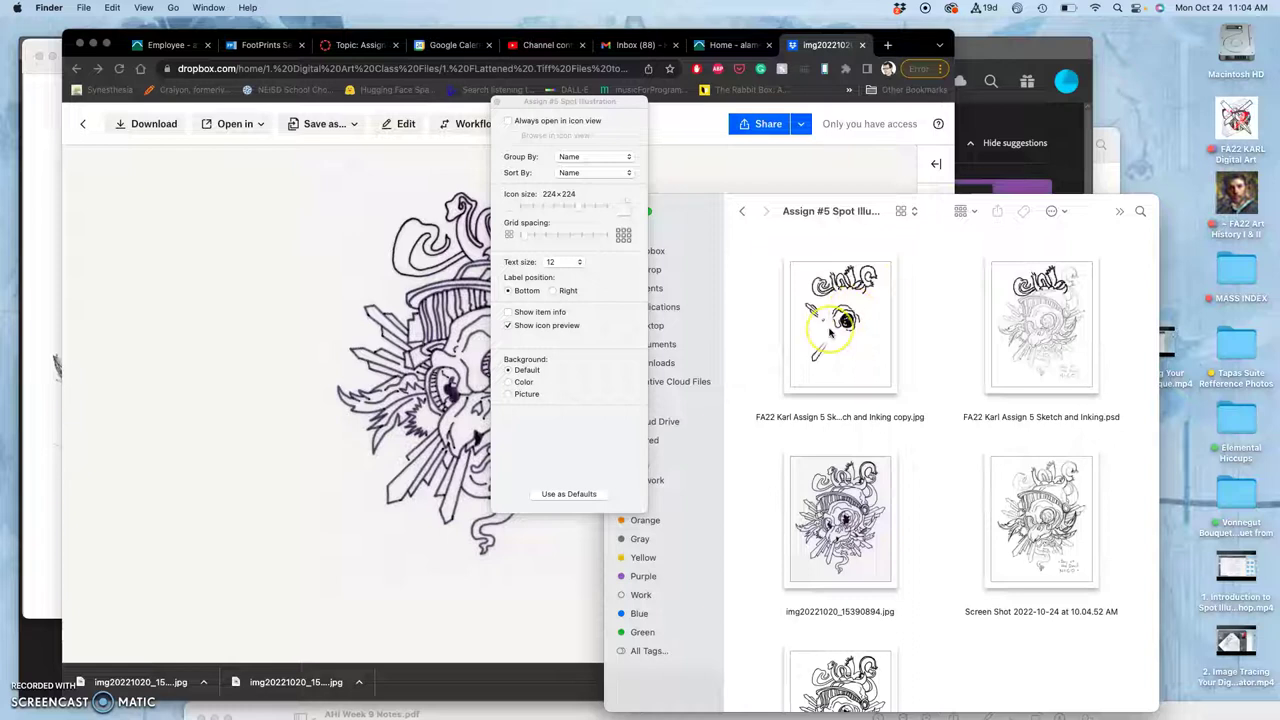
scroll(830, 331, down, 3)
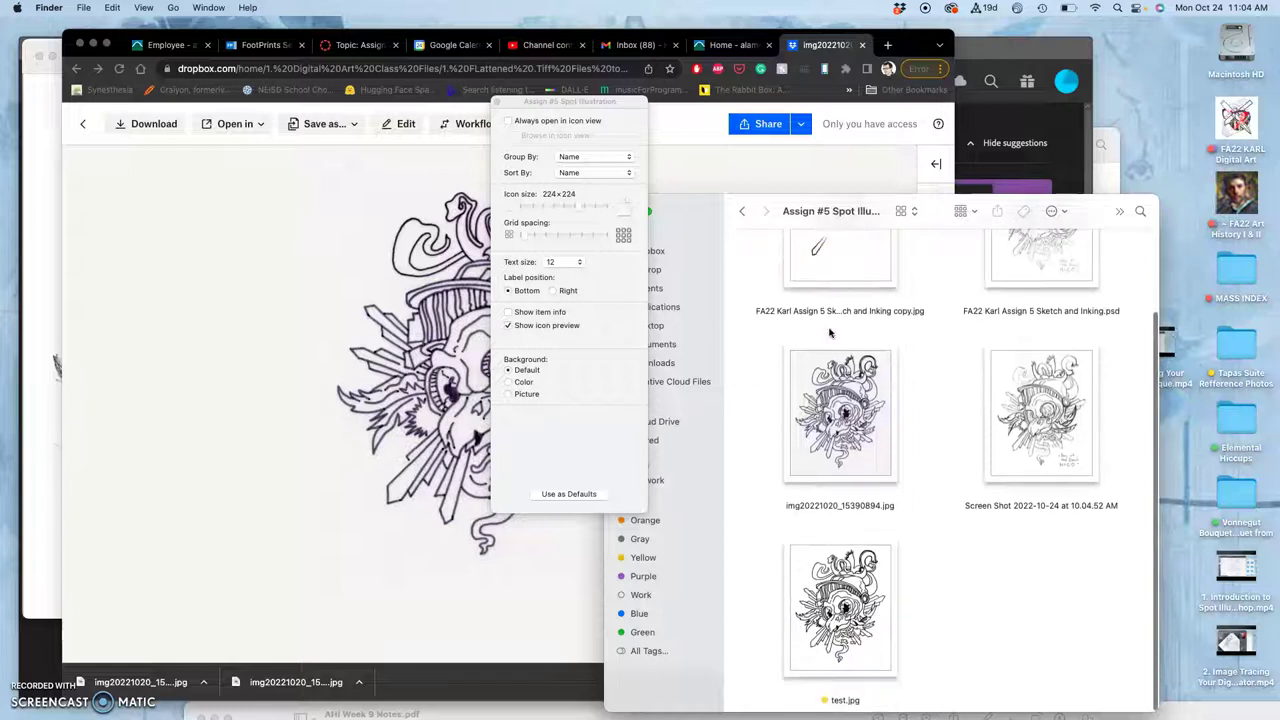
- Open img20221020_15390894.jpg to review the original scan, and close its window and the leftover image window behind it
double_click(845, 425)
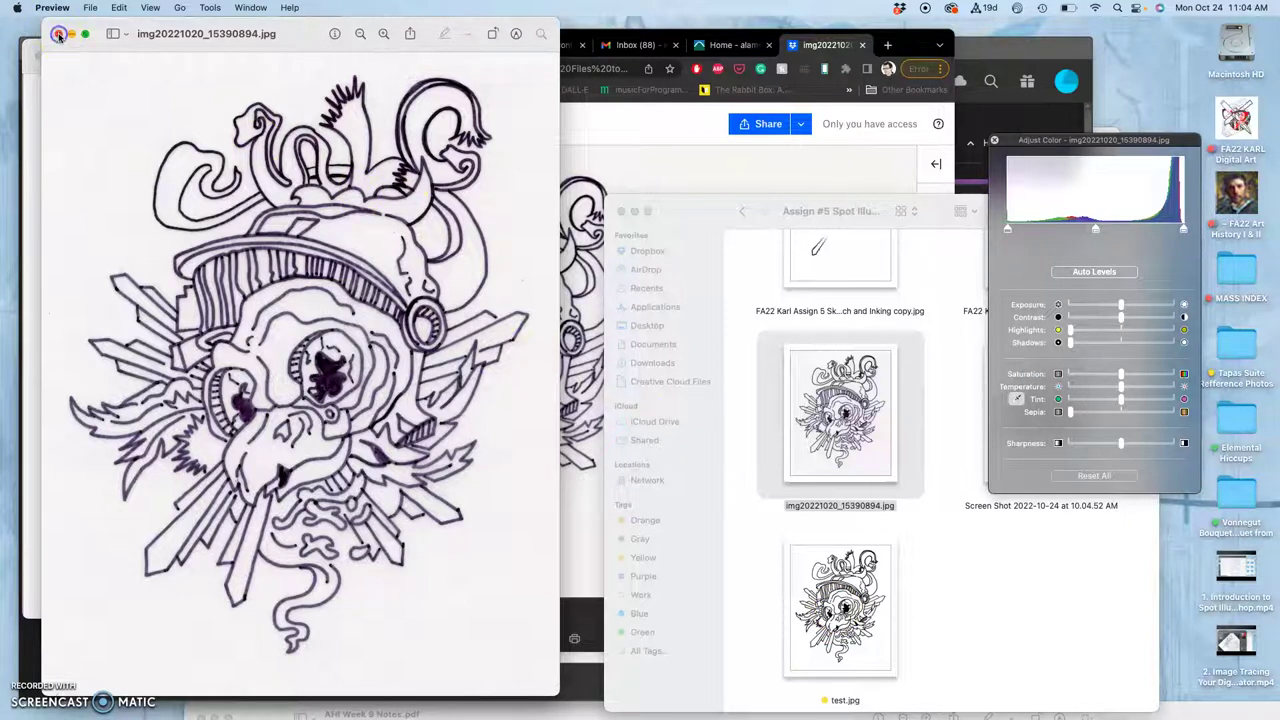
click(58, 35)
click(38, 57)
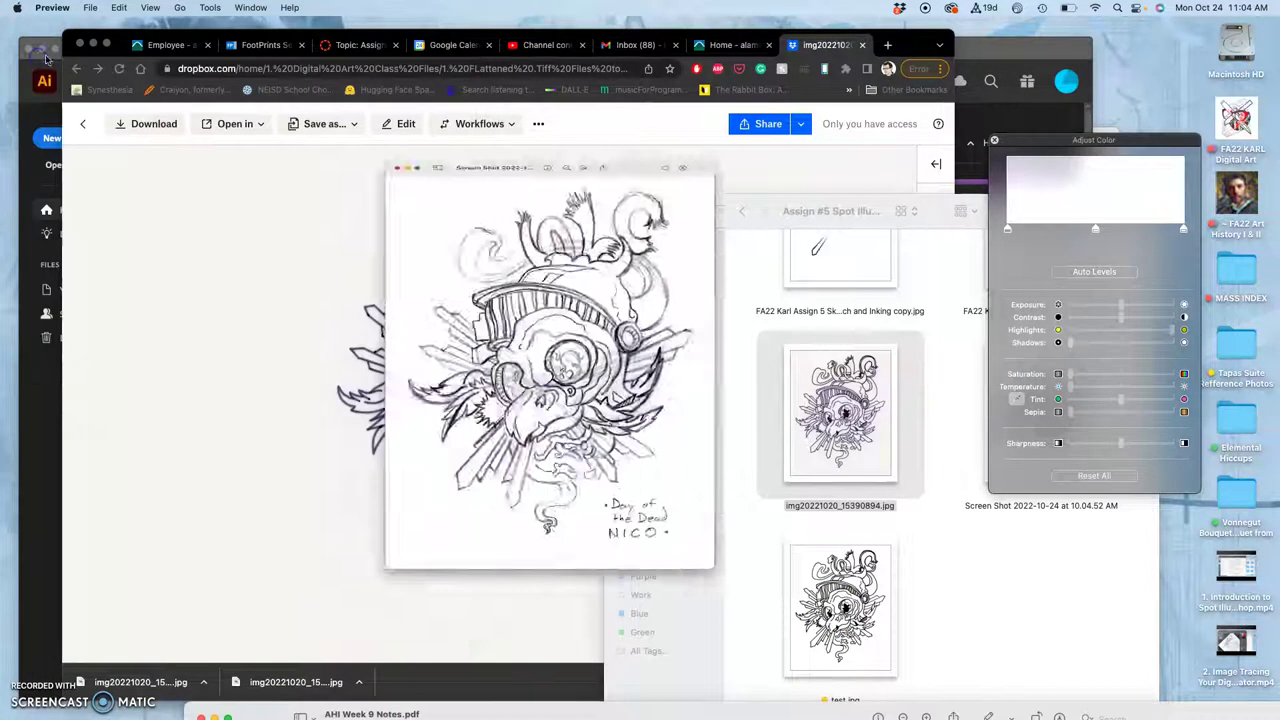
- Open test.jpg and examine the edges of its ink lines around the eye socket down to pixel level
double_click(851, 560)
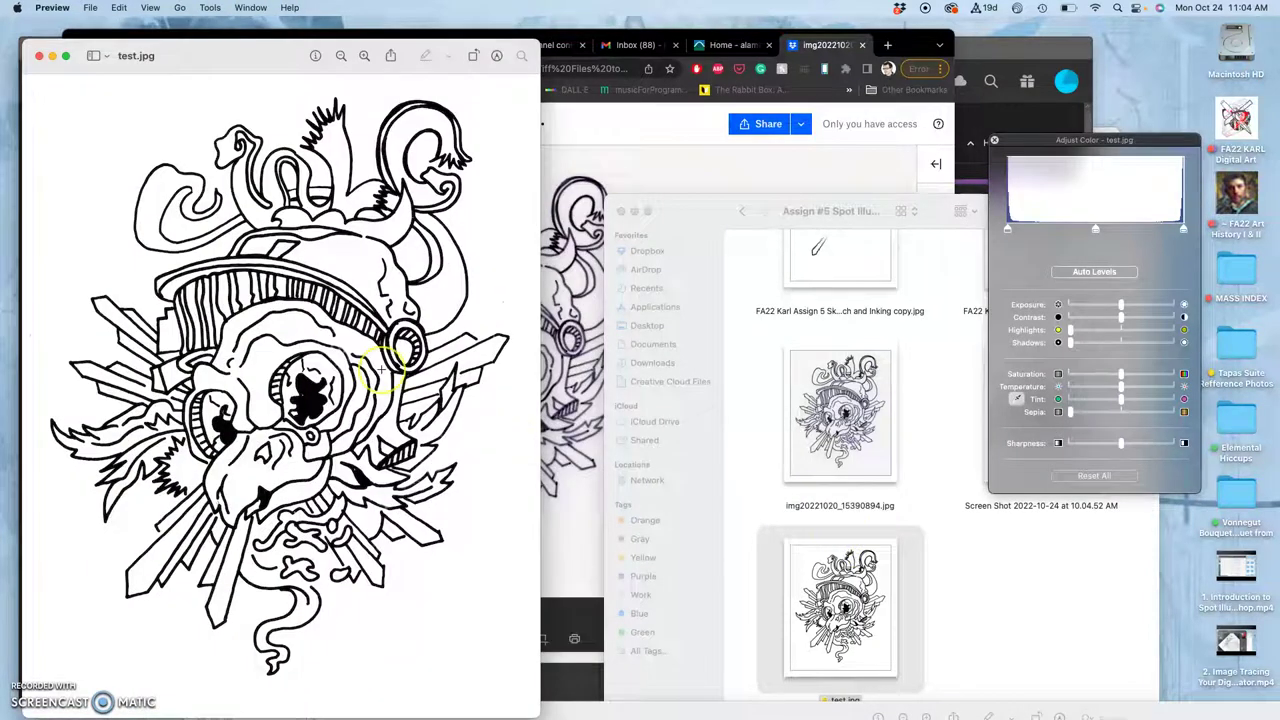
key(super+plus)
key(super+plus)
key(super+plus)
key(super+plus)
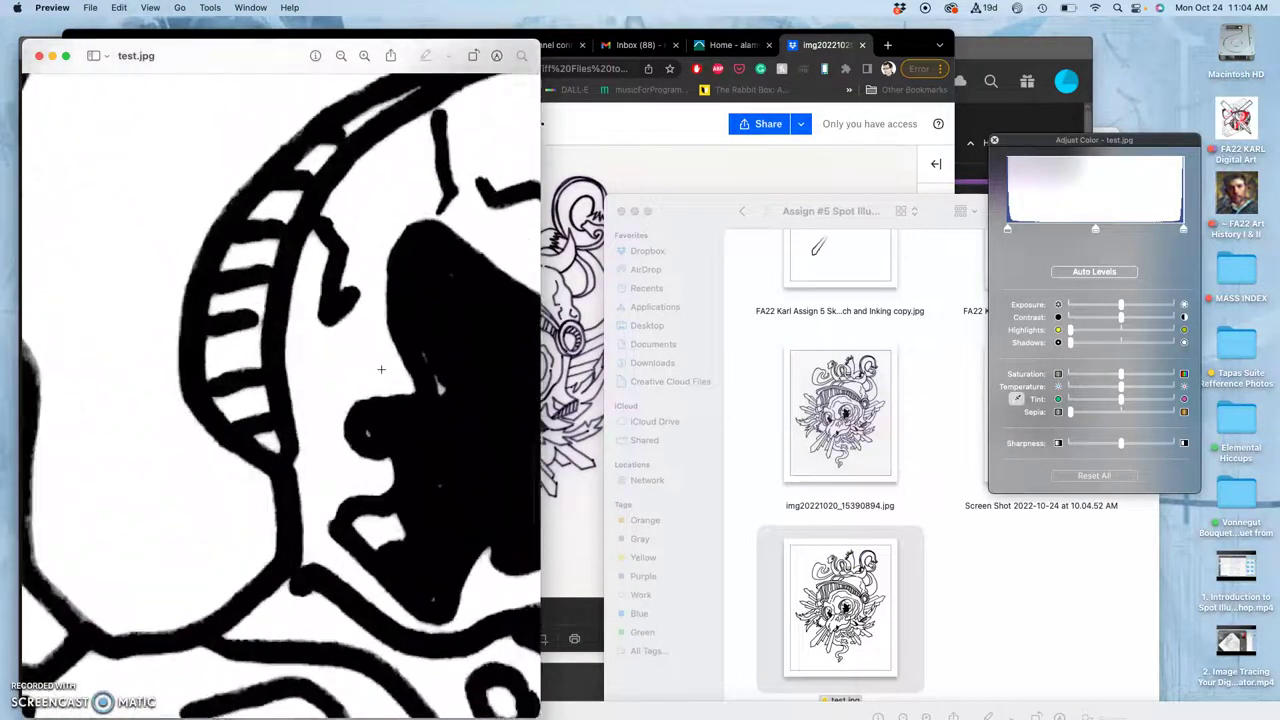
key(super+plus)
key(super+plus)
key(super+plus)
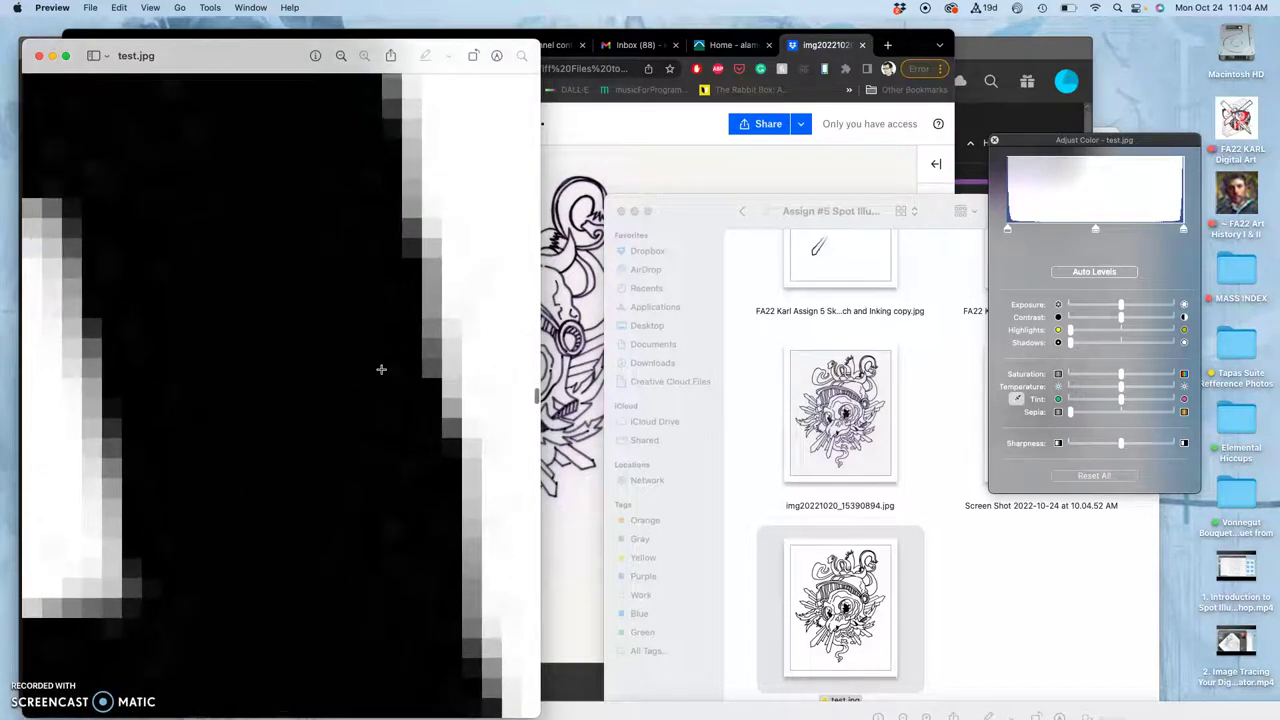
key(super+minus)
key(super+minus)
key(super+minus)
key(super+minus)
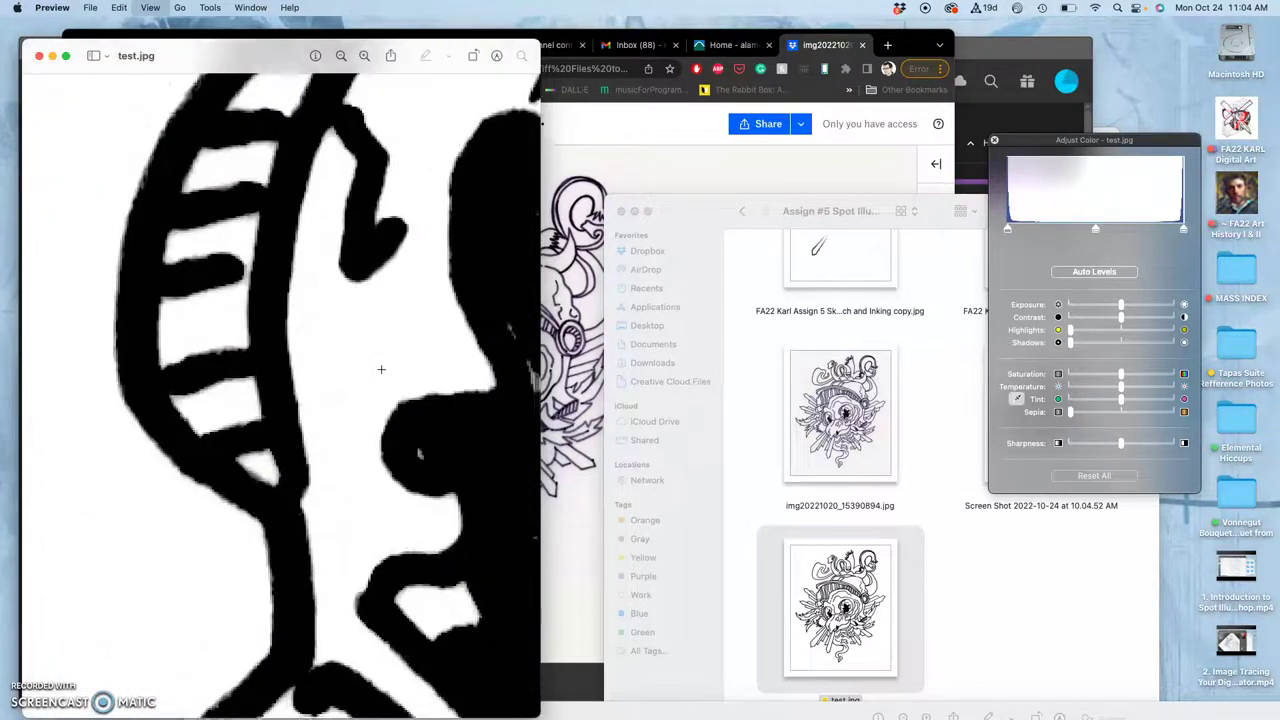
key(super+minus)
key(super+minus)
key(super+minus)
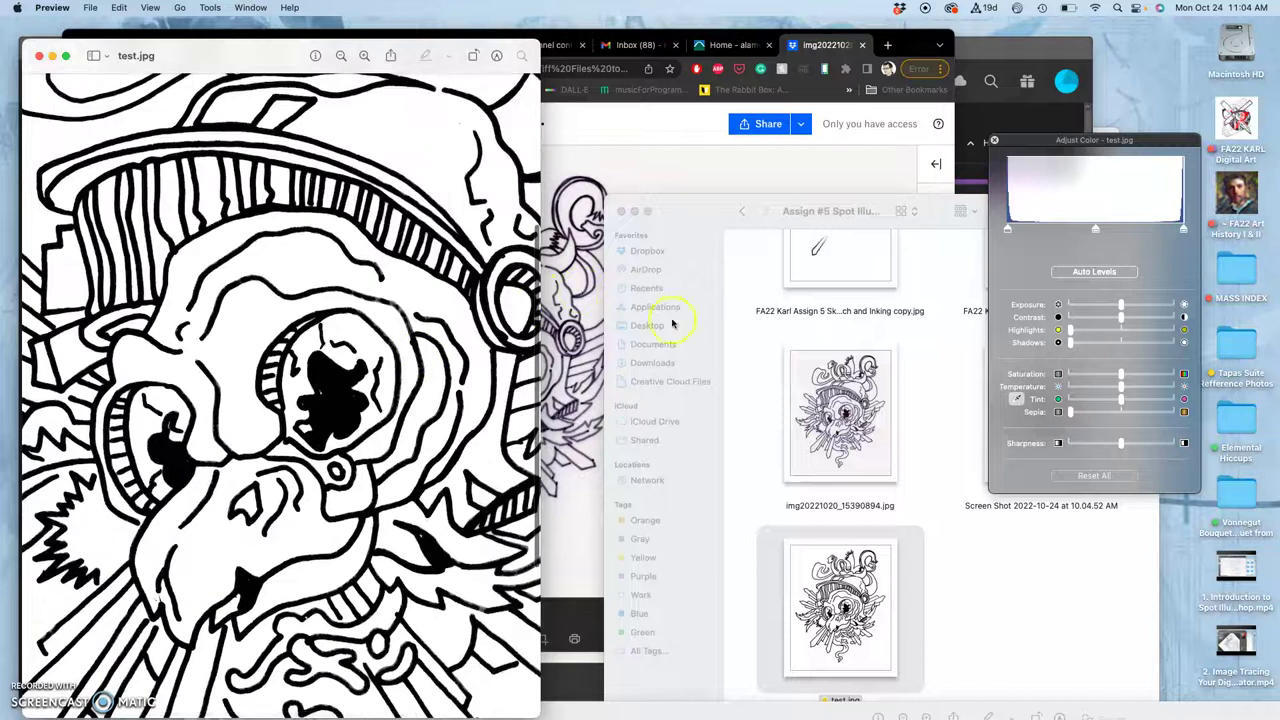
- Open FA22 Karl Assign 5 Sketch and Inking copy.jpg from the folder and examine its digitally inked line edges at pixel level
click(765, 344)
key(super+j)
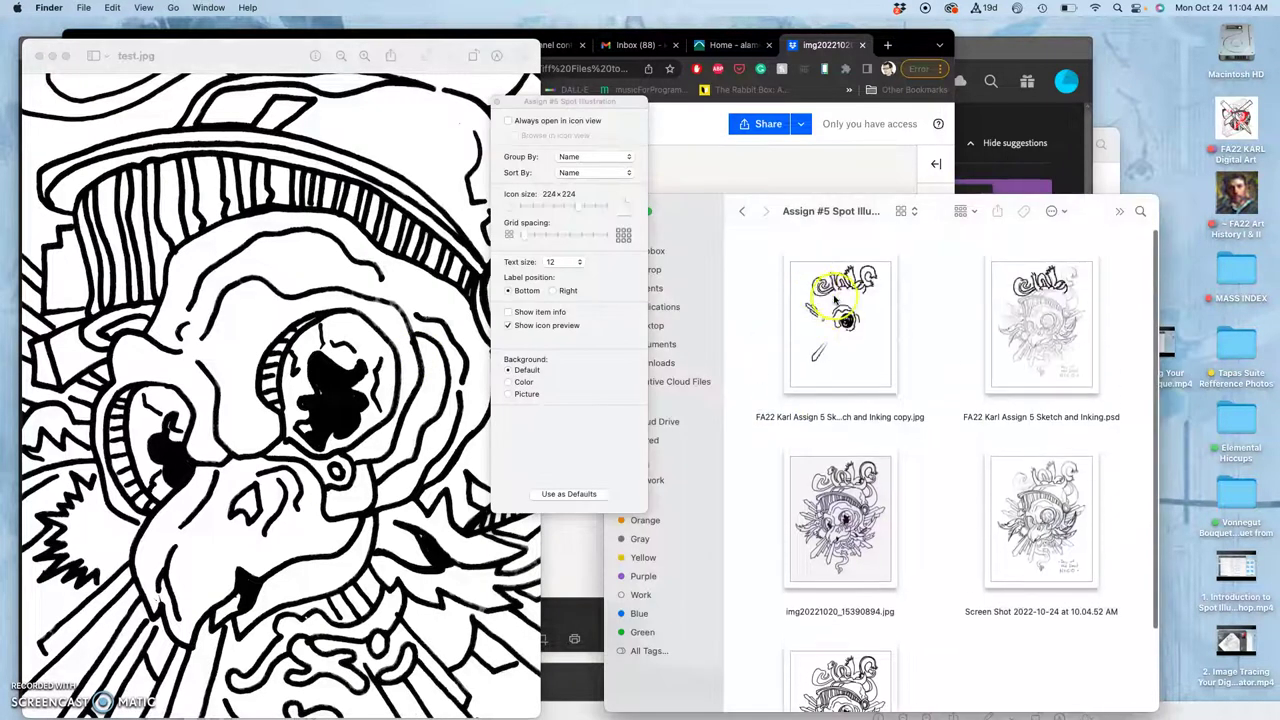
double_click(835, 300)
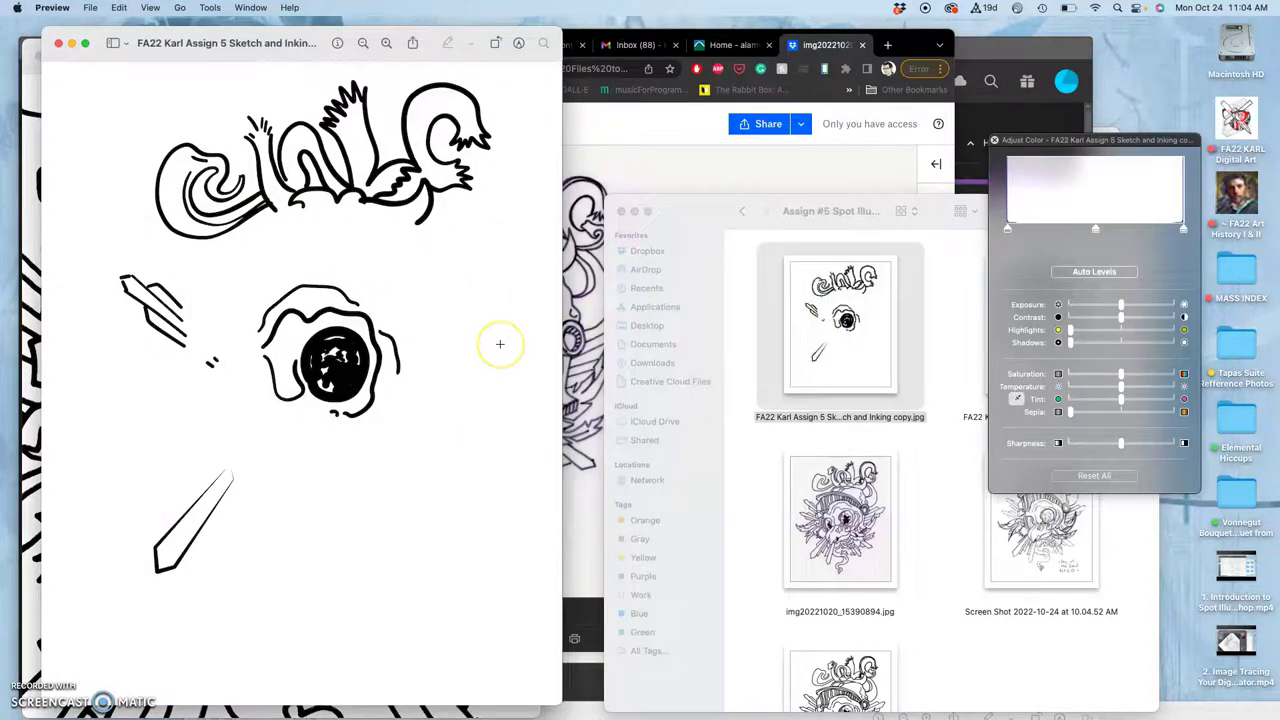
key(super+plus)
key(super+plus)
key(super+plus)
key(super+plus)
key(super+plus)
key(super+plus)
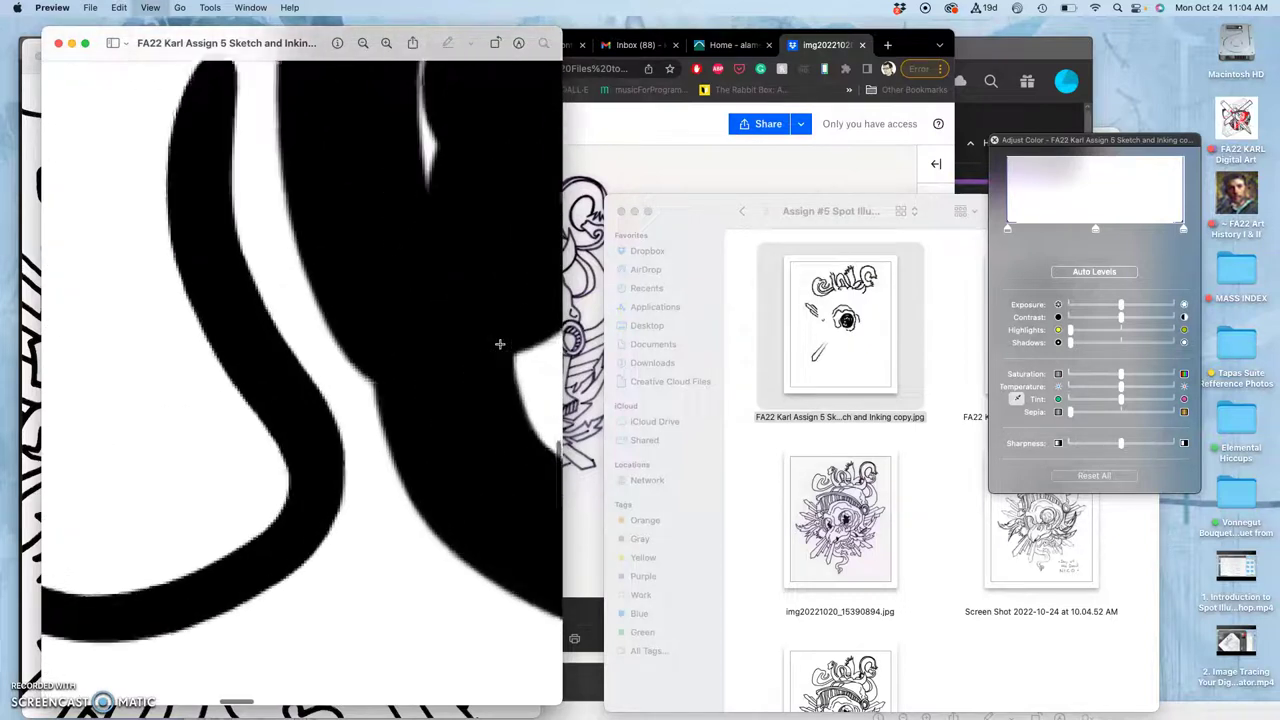
key(super+plus)
key(super+plus)
key(super+plus)
key(super+plus)
key(super+plus)
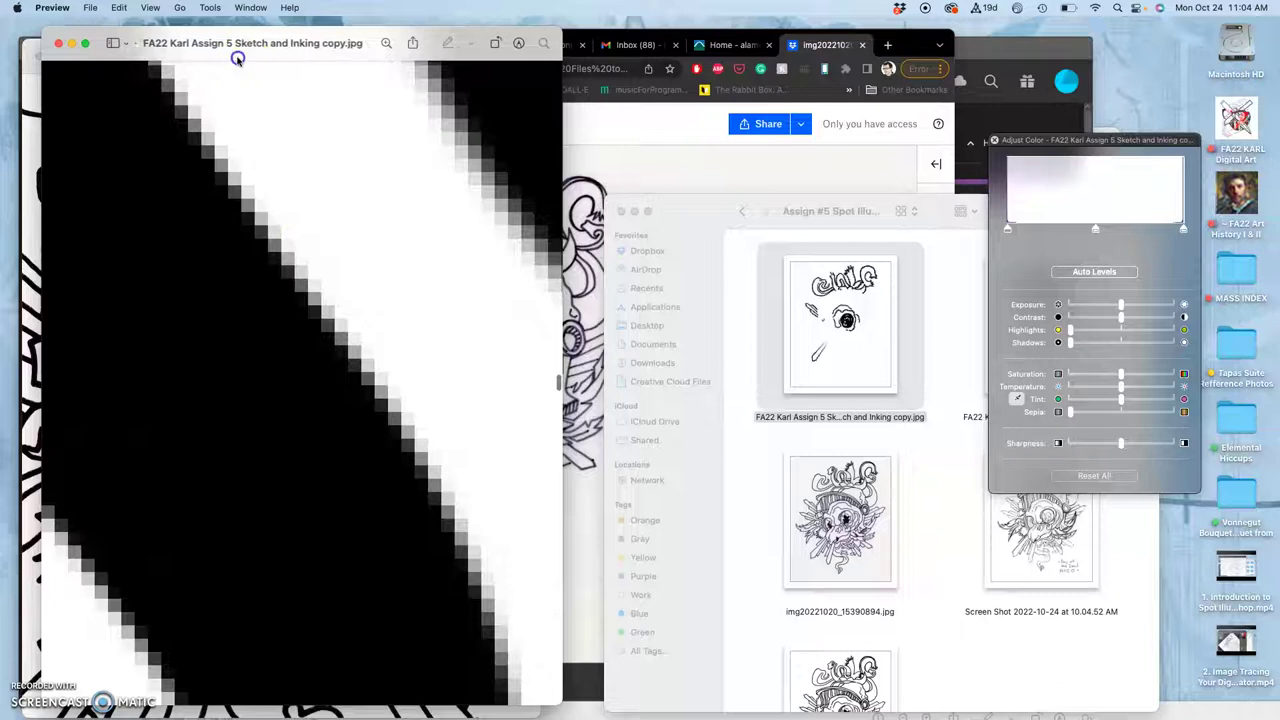
- Place the digital inking image beside test.jpg, compare their line edges at pixel level, and close test.jpg
drag(237, 45, 693, 35)
click(358, 238)
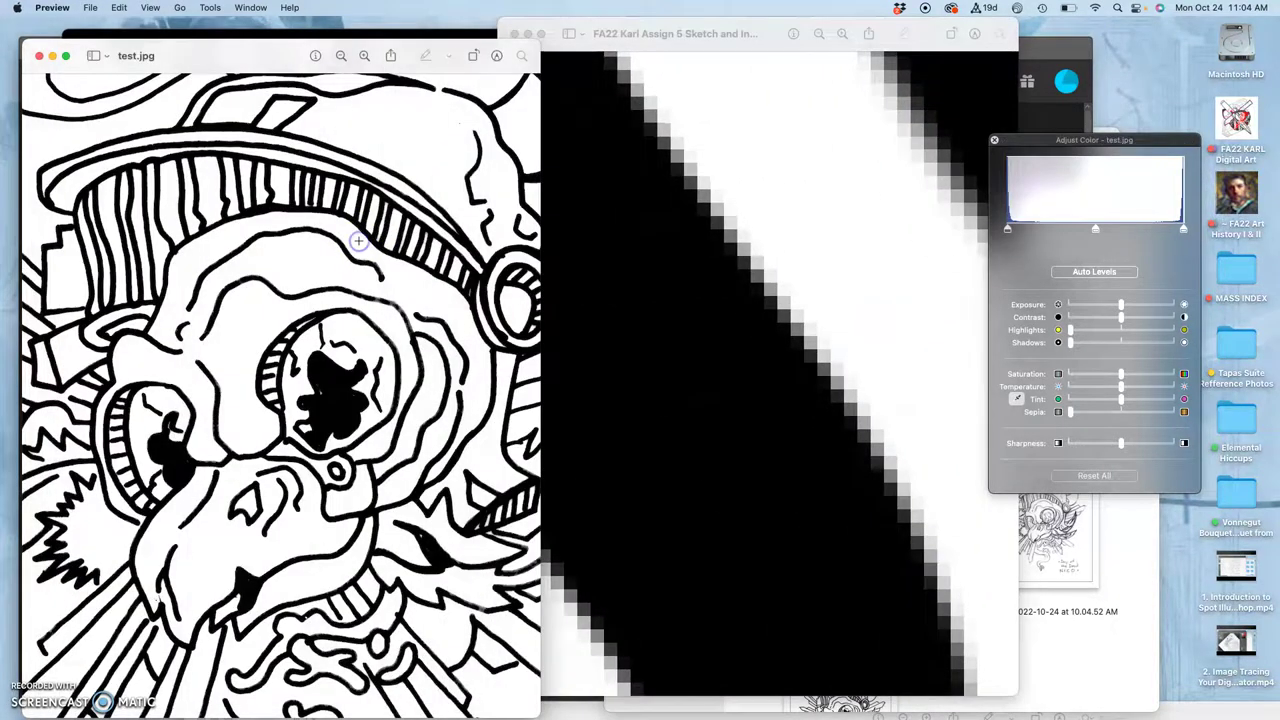
key(super+plus)
key(super+plus)
key(super+plus)
key(super+plus)
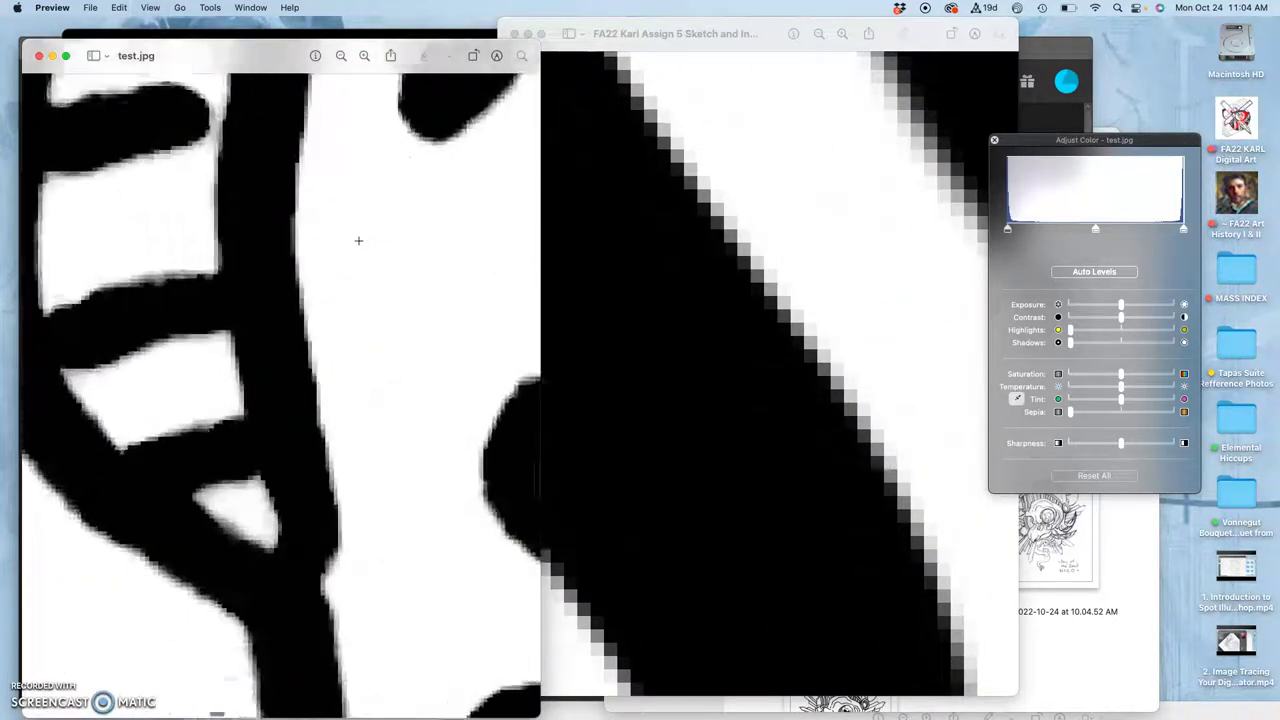
key(super+plus)
key(super+plus)
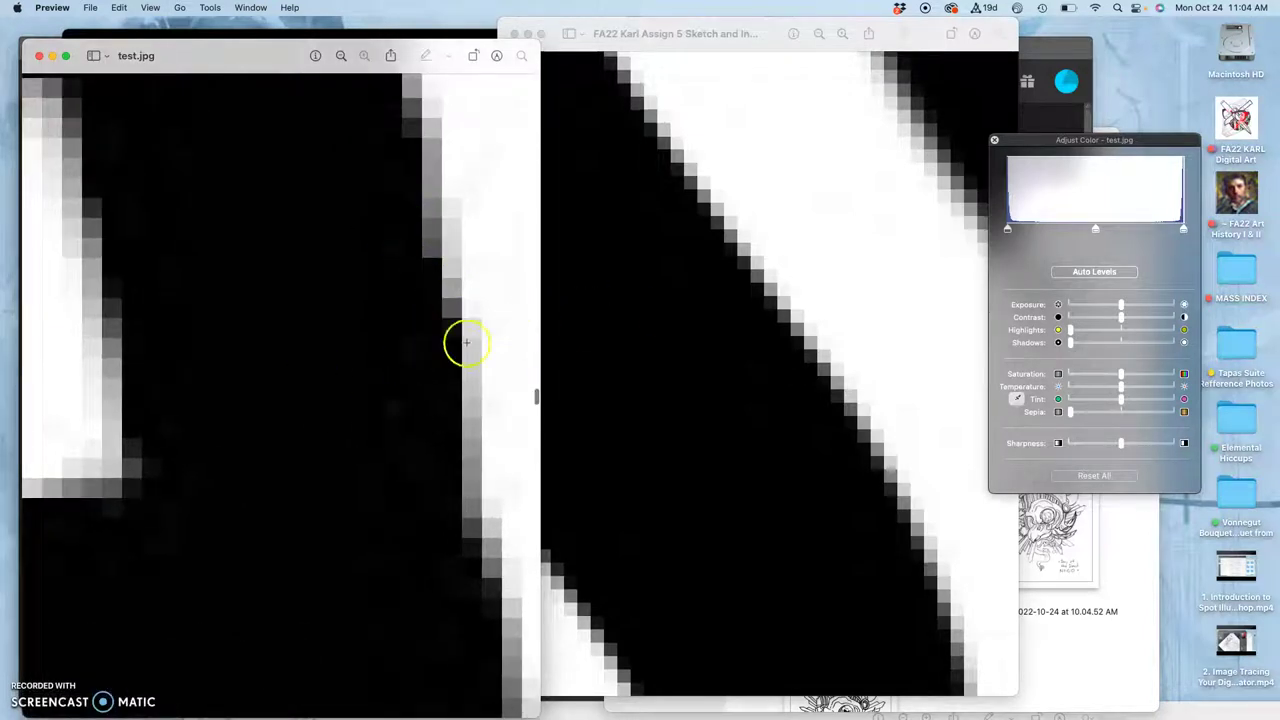
click(39, 57)
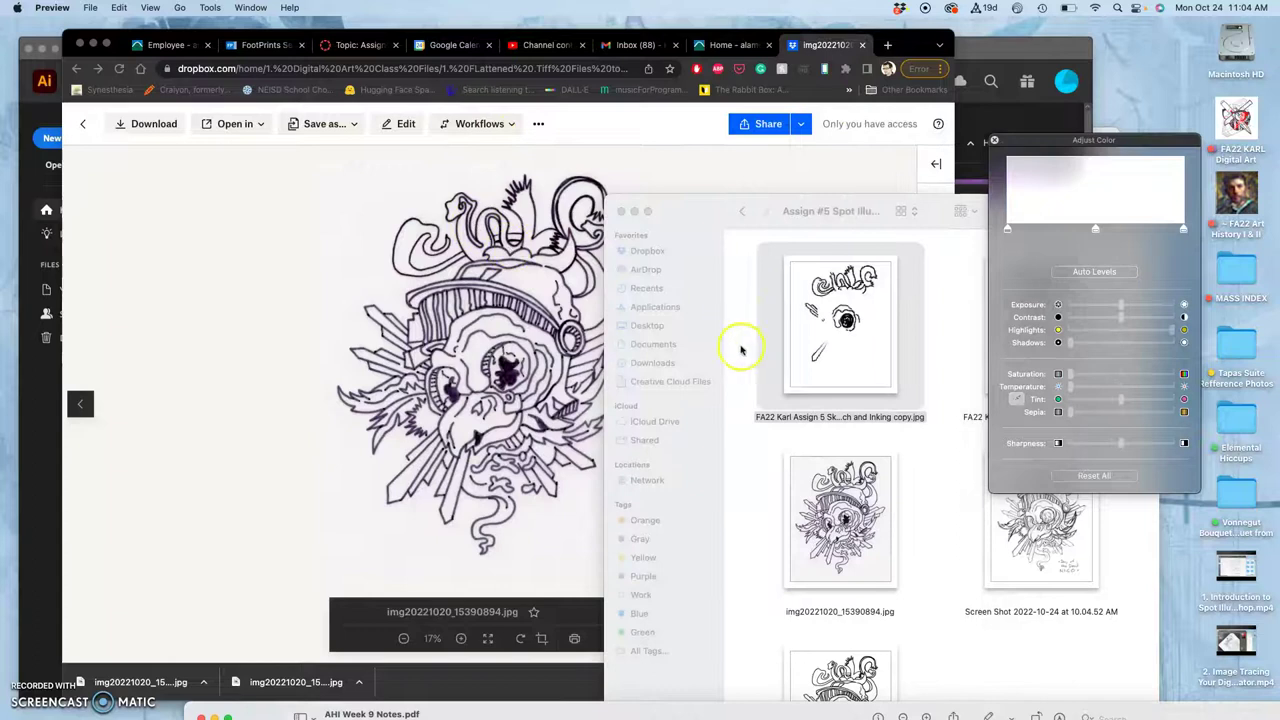
- Open test.jpg from the Assign #5 folder in Adobe Illustrator 2022
click(740, 350)
scroll(738, 348, down, 3)
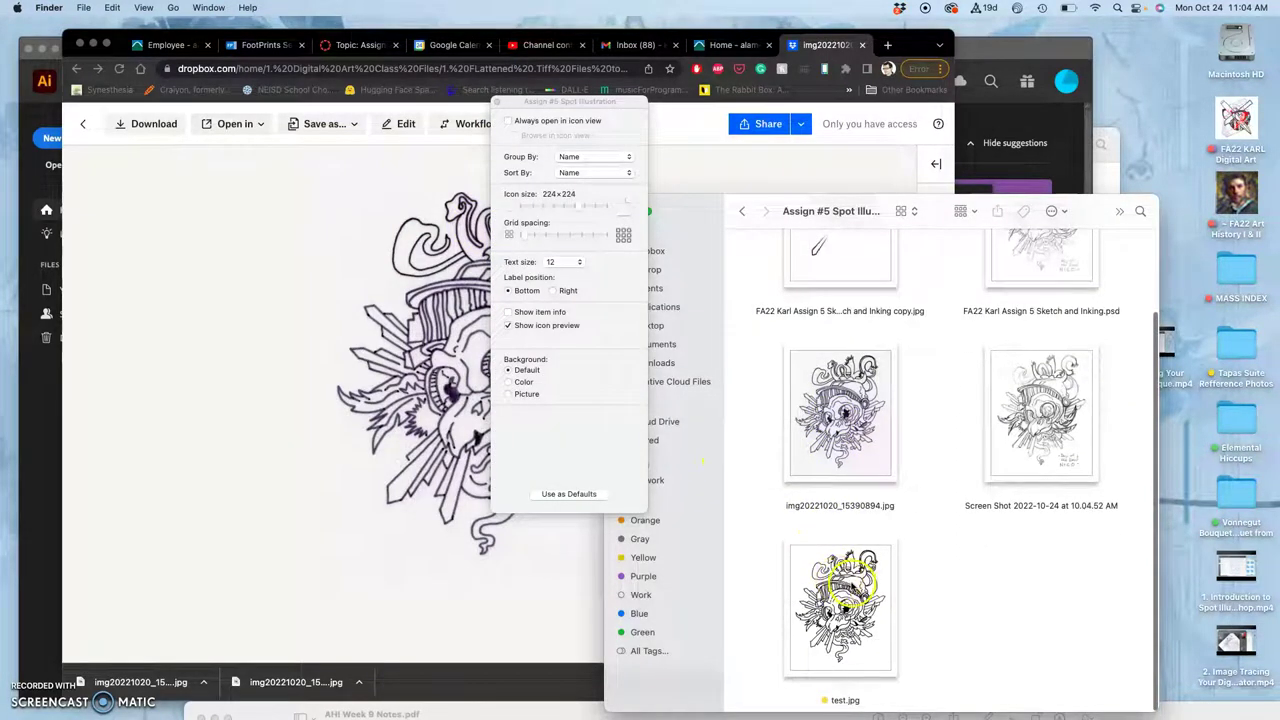
right_click(848, 583)
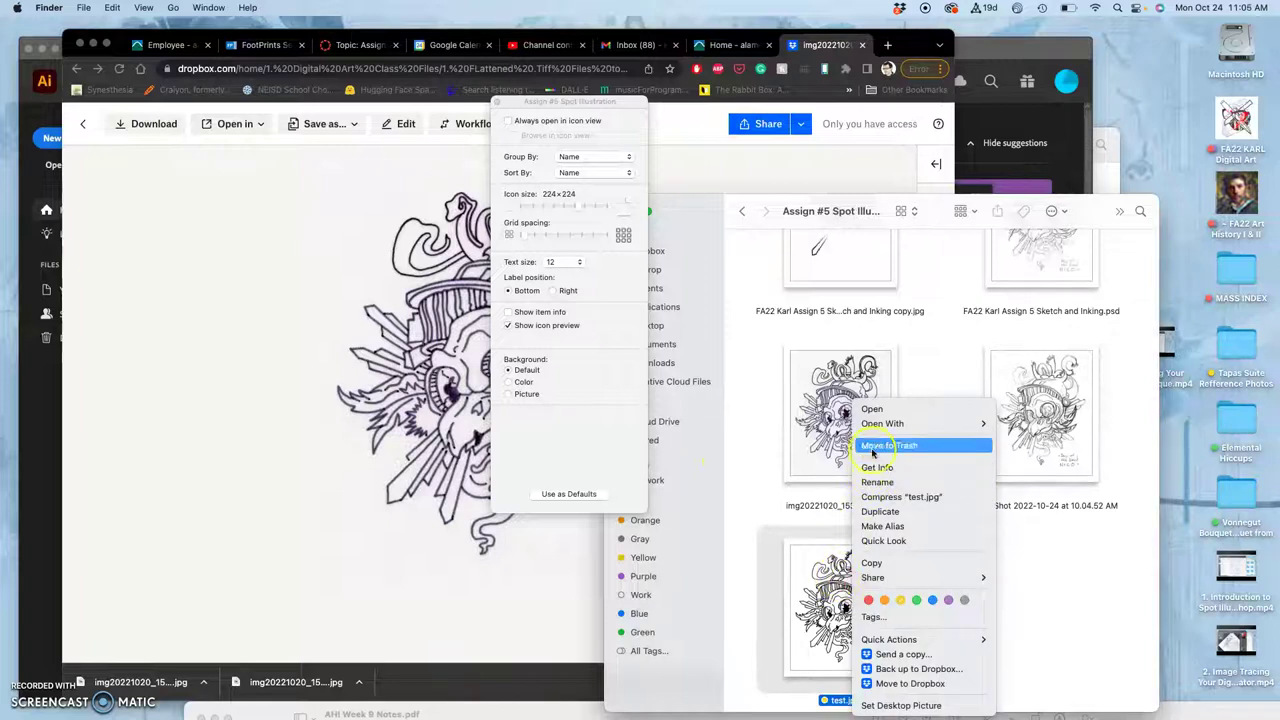
mouse_move(880, 423)
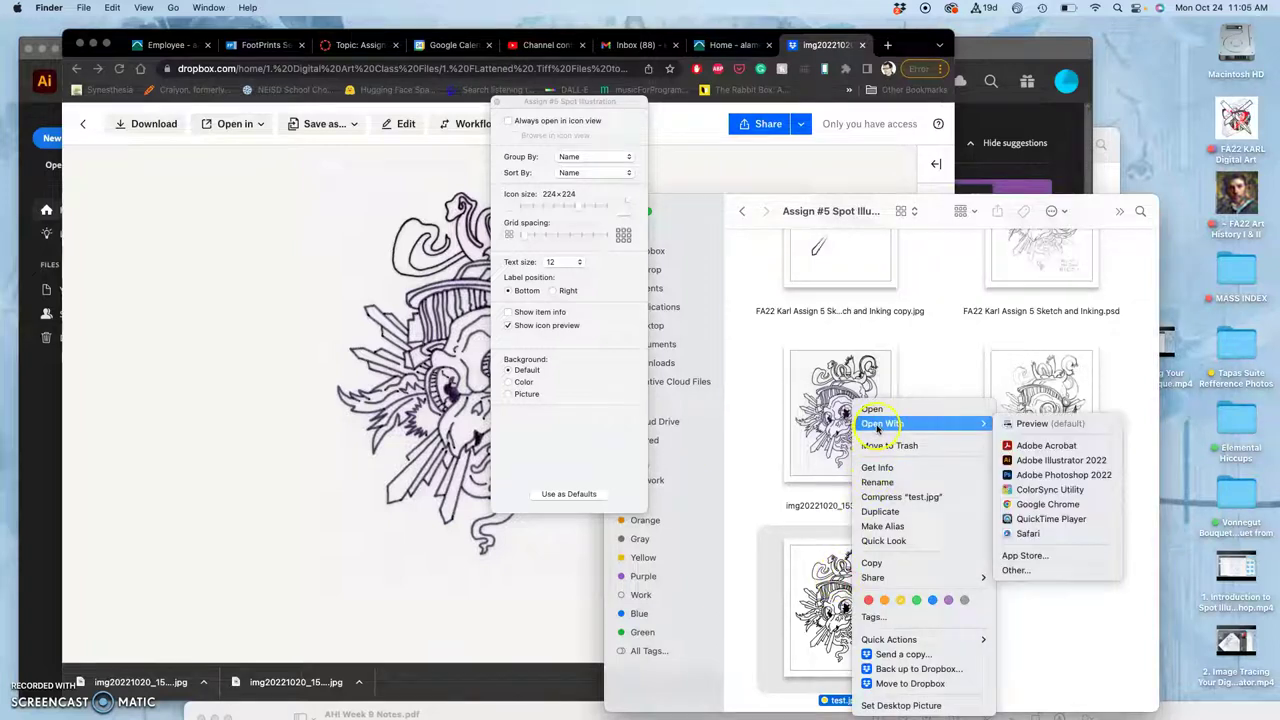
click(1057, 461)
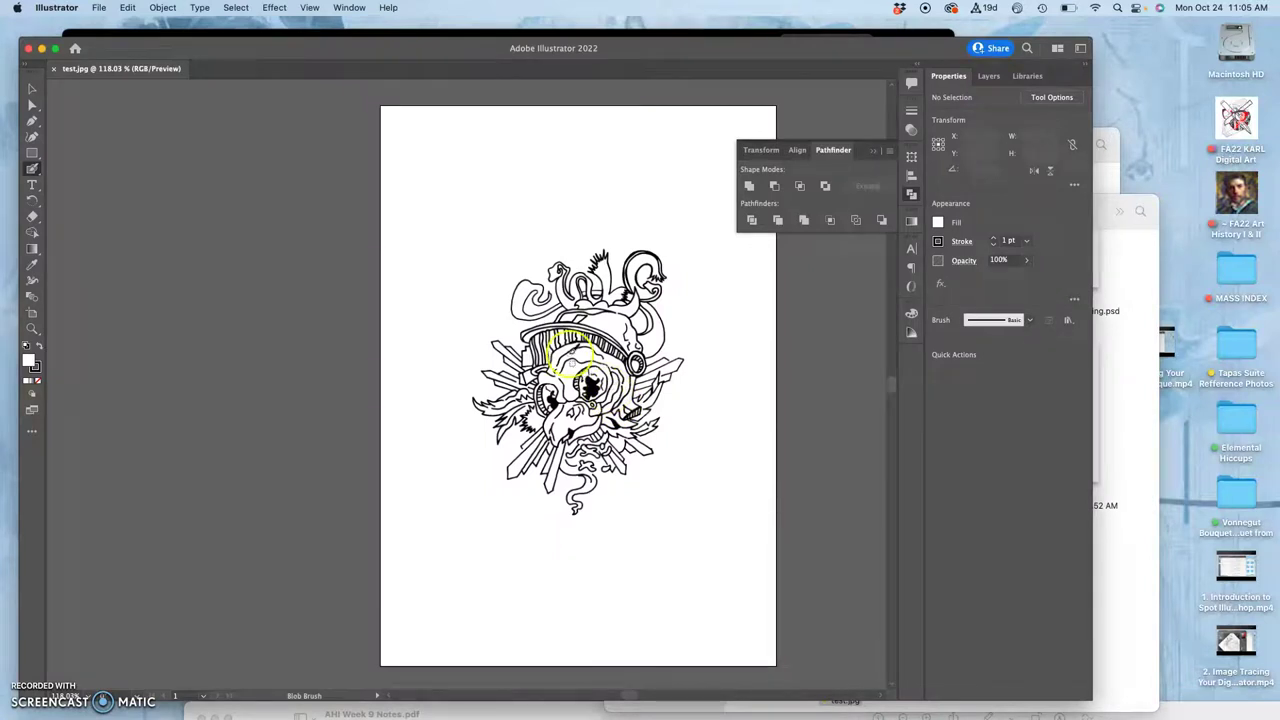
- Move the drawing off the artboard onto the empty canvas to its left with the Selection tool
click(31, 90)
drag(645, 360, 250, 315)
scroll(323, 456, left, 5)
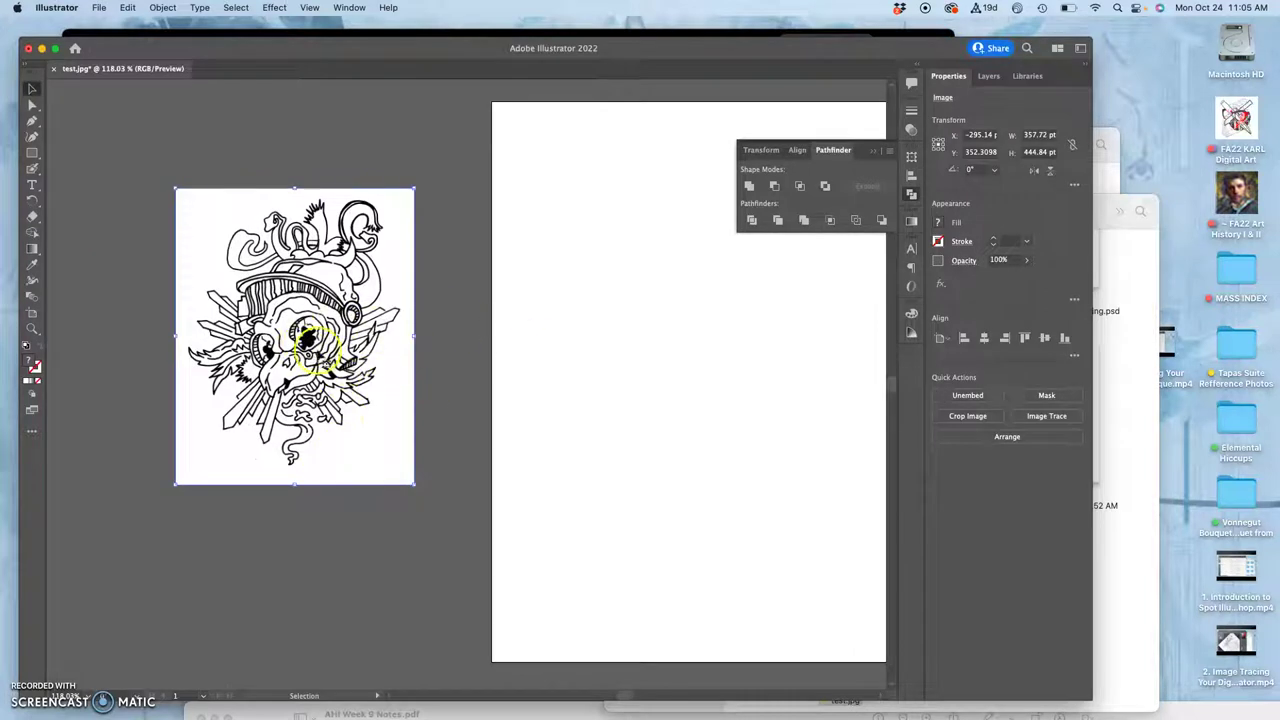
- Image Trace the selected drawing with the Black and White Logo preset, accepting the large-image warning and turning off its future display
click(988, 76)
click(950, 77)
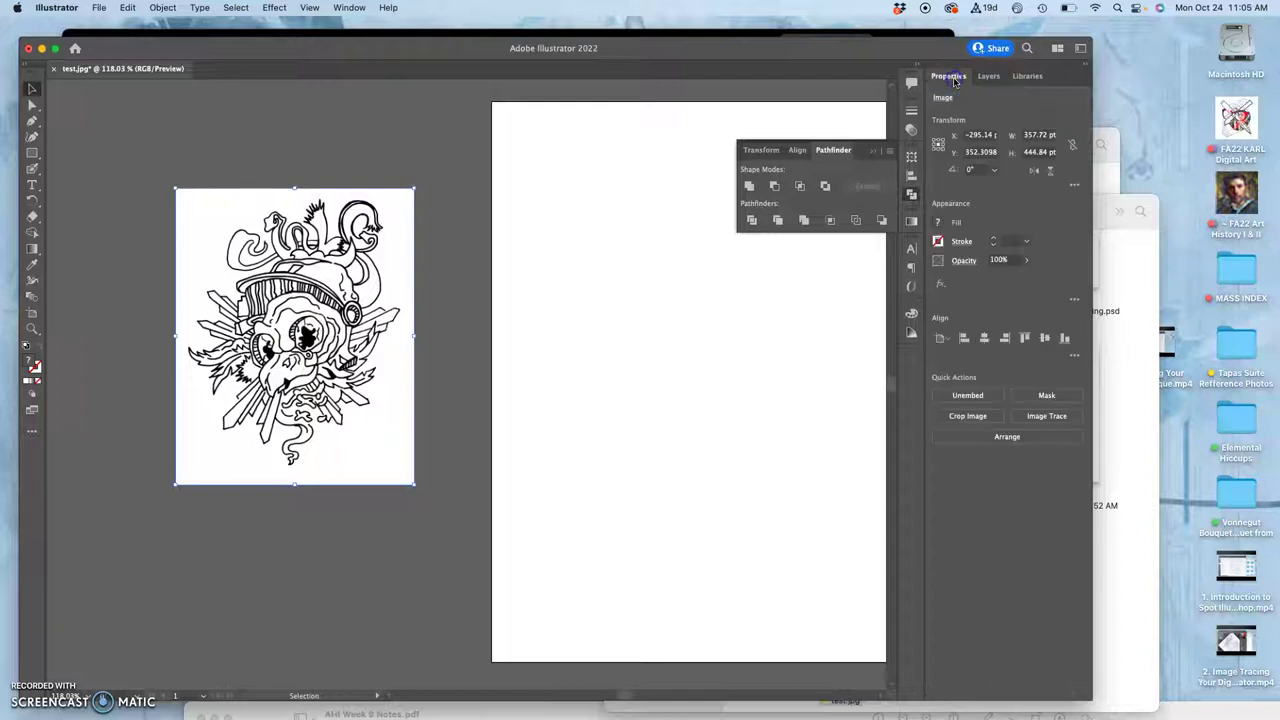
click(1050, 416)
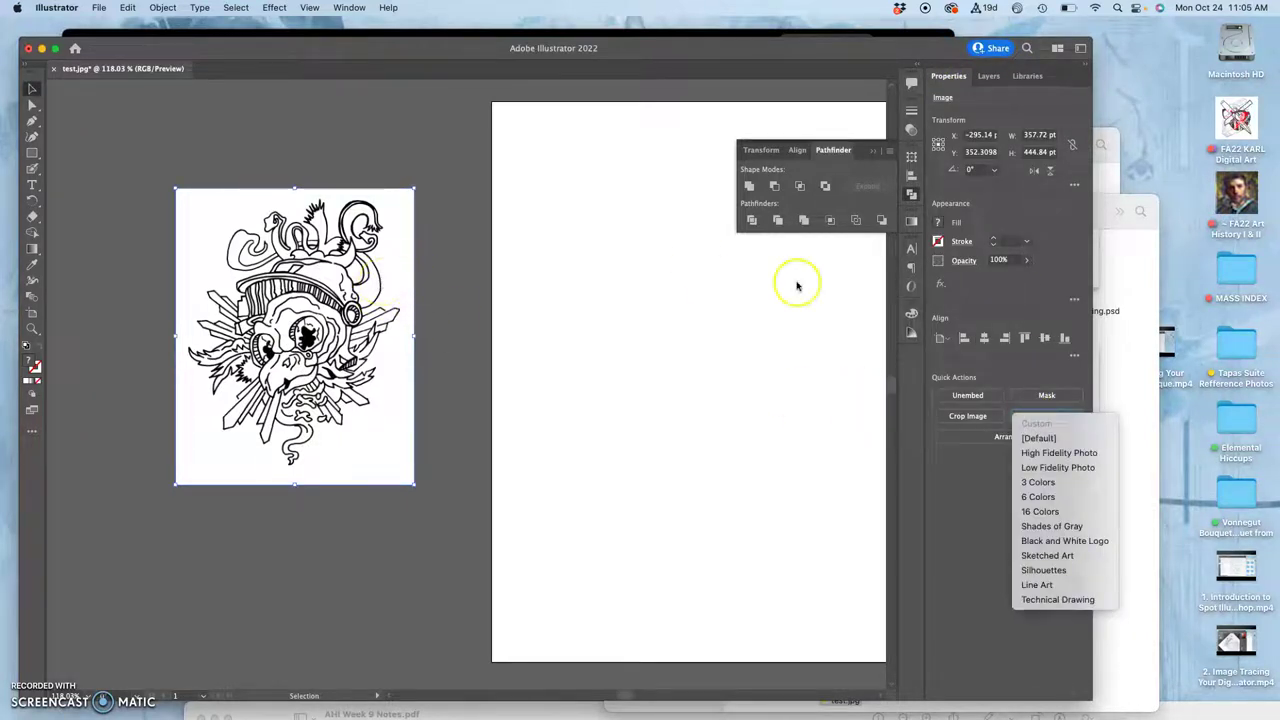
click(1040, 540)
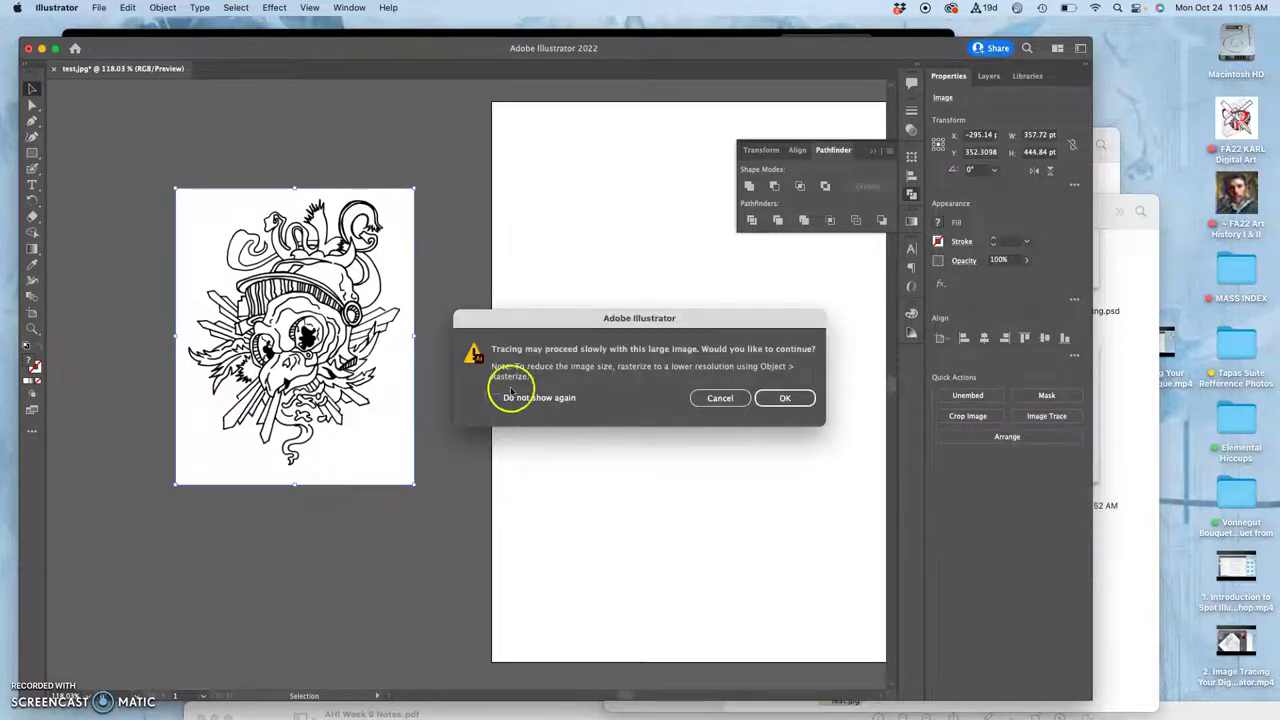
click(496, 398)
click(785, 398)
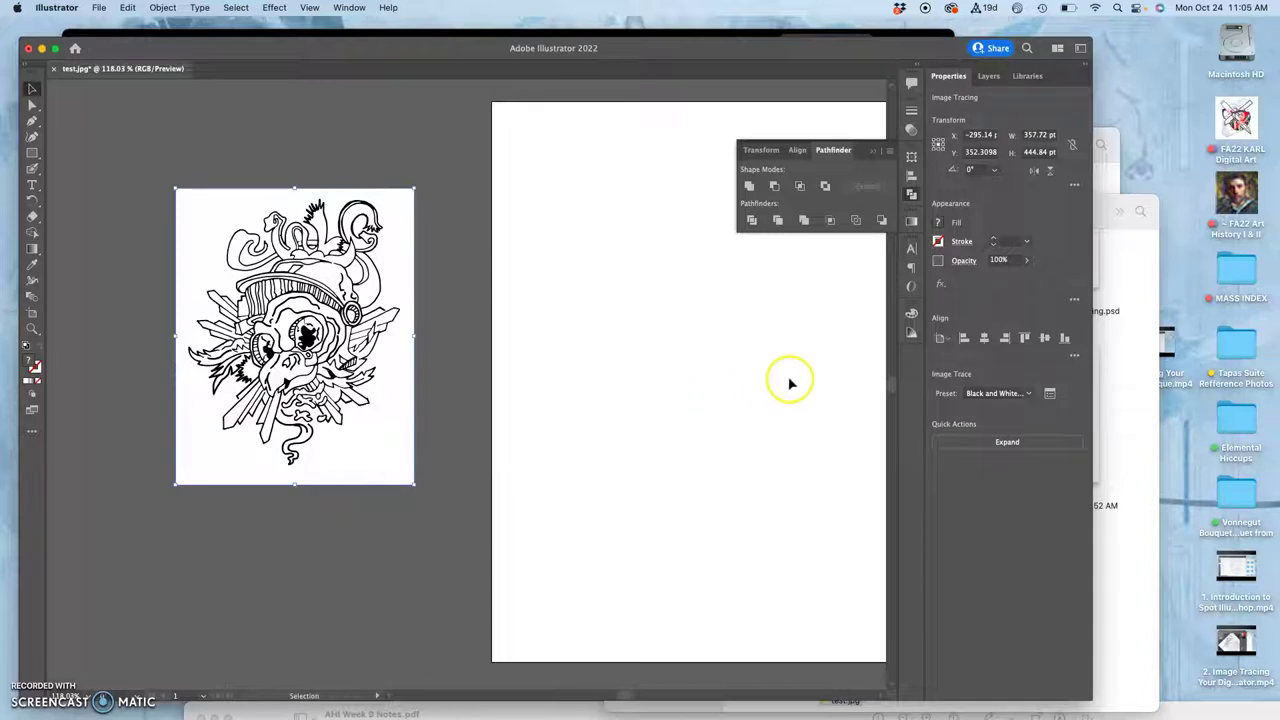
- Open the detailed Image Trace settings for the traced drawing
click(1050, 395)
scroll(430, 228, left, 4)
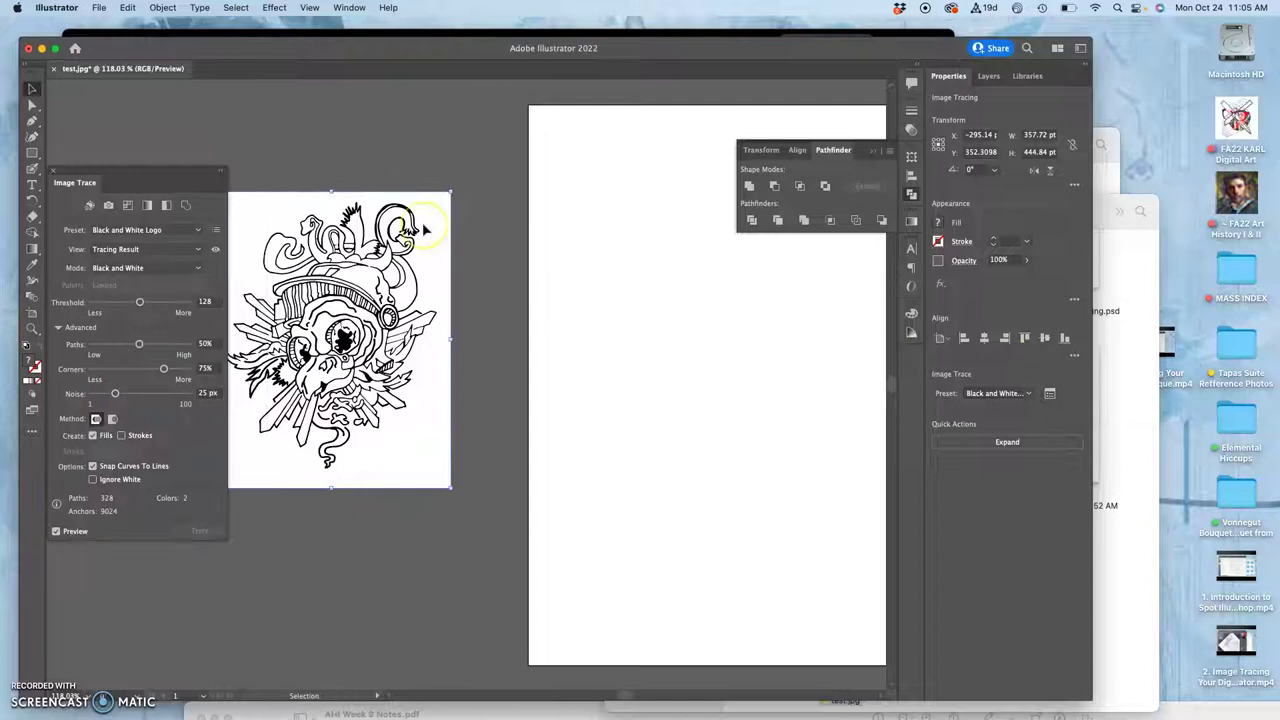
scroll(450, 228, up, 1)
key(super+equal)
key(super+equal)
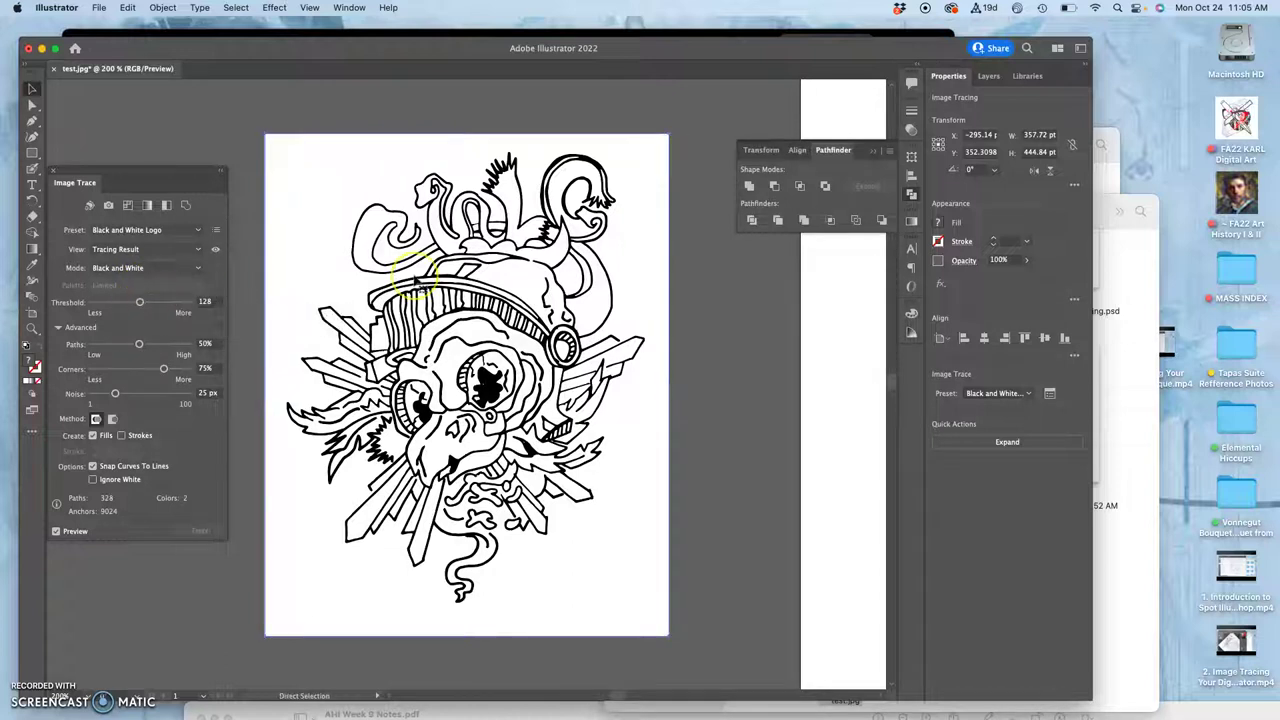
- Examine the traced linework up close, checking edge smoothness around the eye socket, the hat and the upper curls
key(super+equal)
key(super+equal)
key(super+equal)
key(super+equal)
key(super+equal)
key(super+equal)
key(super+equal)
key(super+equal)
key(super+equal)
key(super+equal)
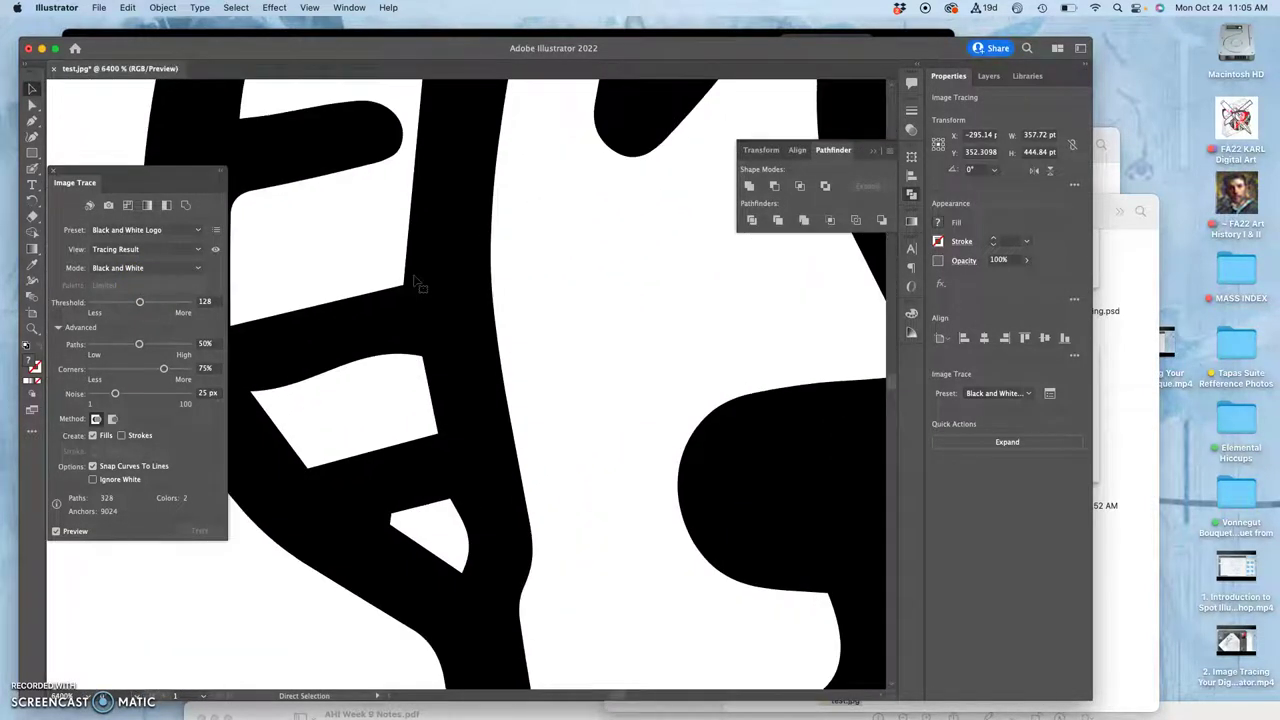
scroll(418, 283, down, 8)
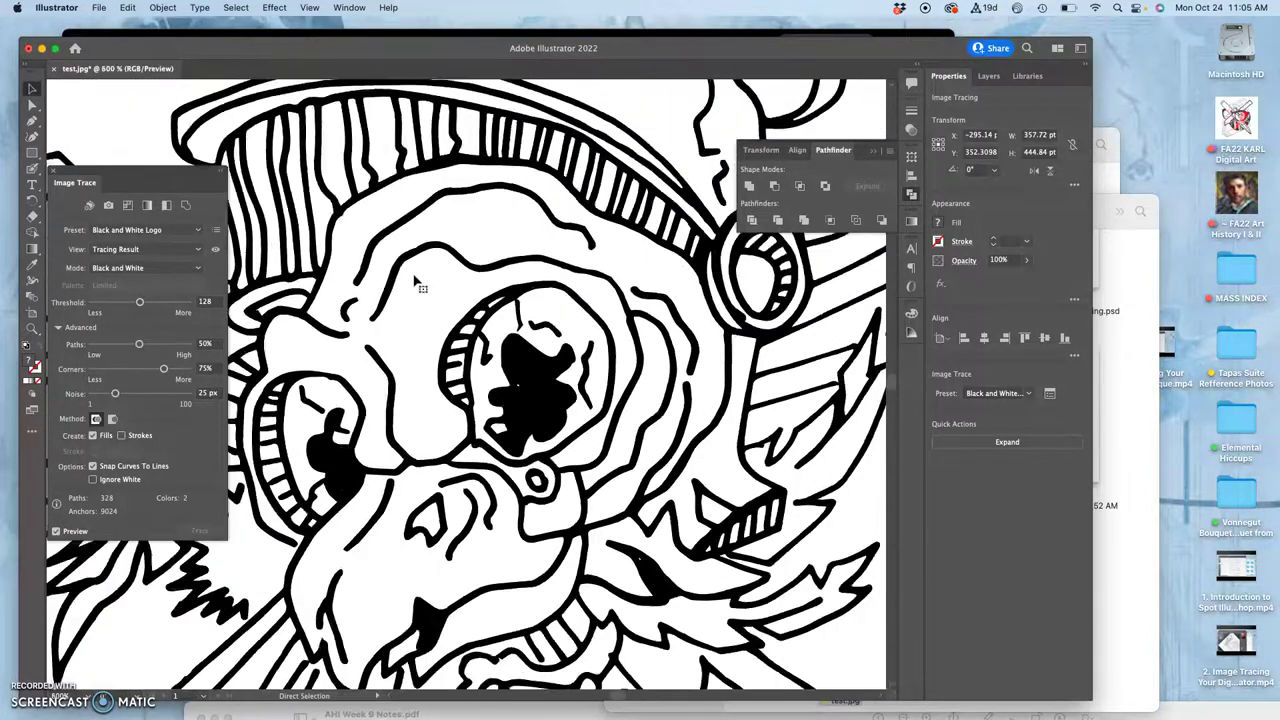
scroll(416, 283, down, 4)
scroll(418, 283, up, 2)
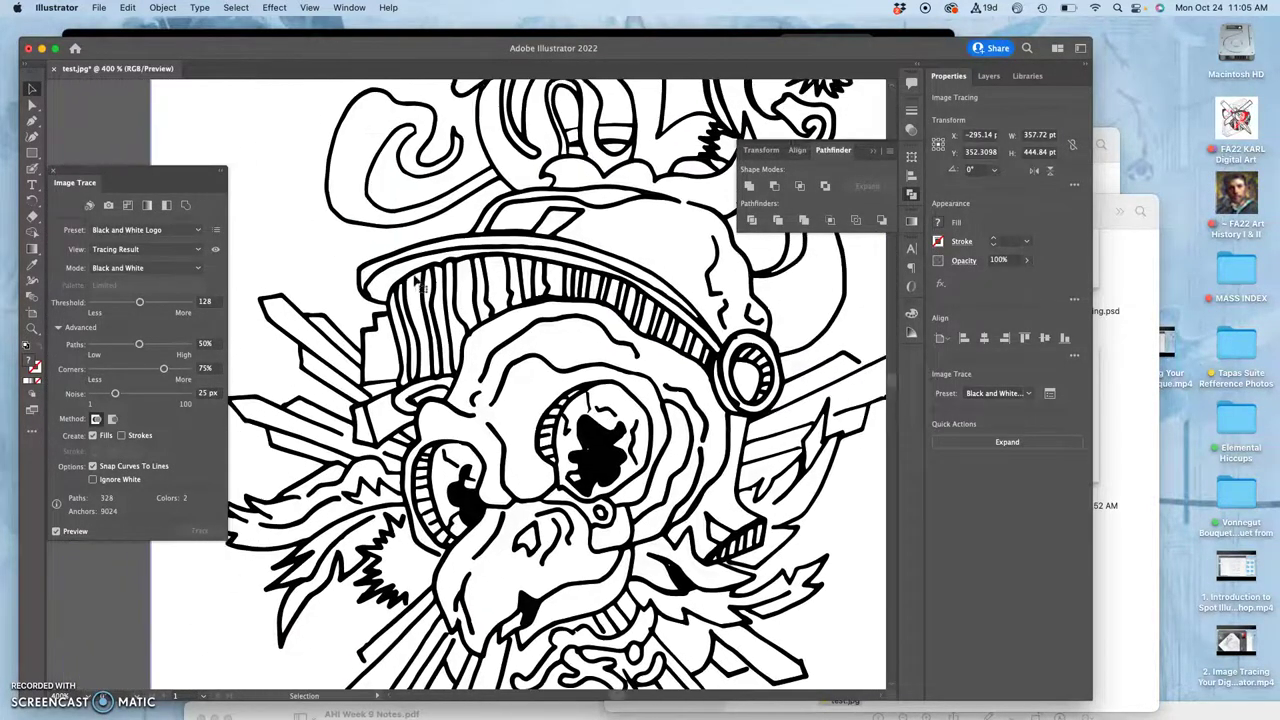
scroll(418, 284, up, 5)
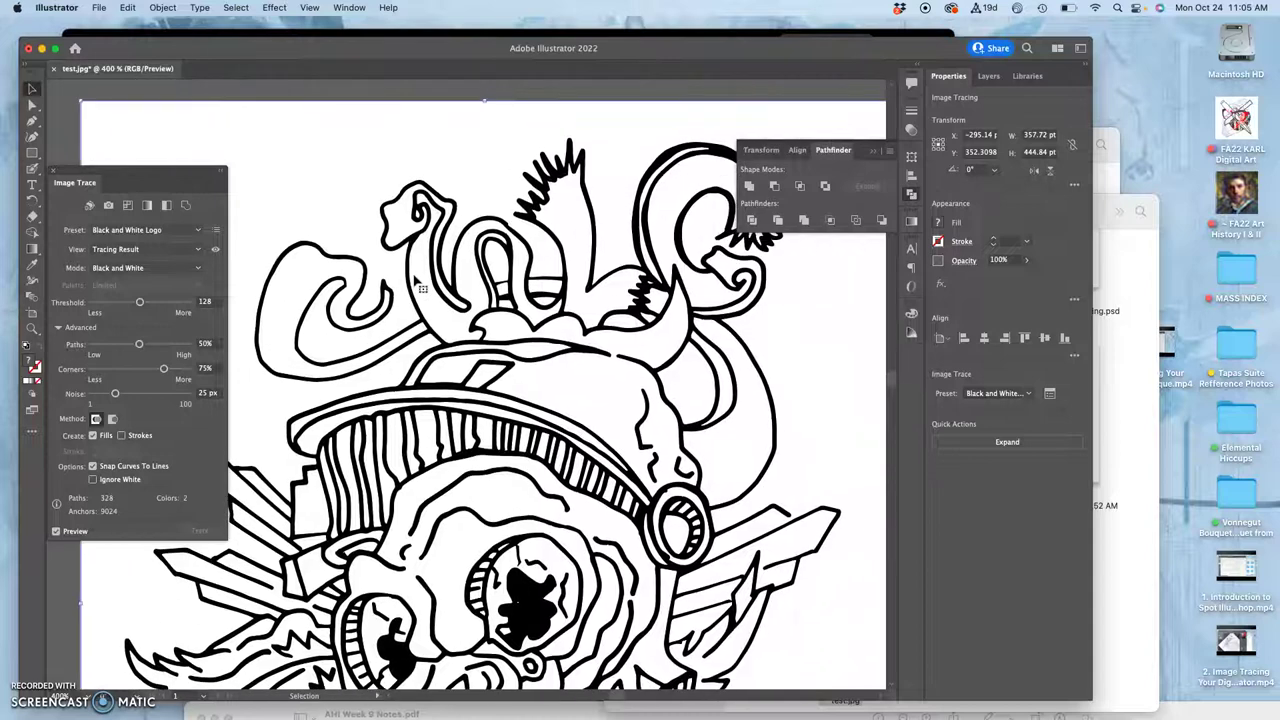
- Turn on Ignore White in the advanced Image Trace options and expand the tracing into editable paths
scroll(418, 283, down, 5)
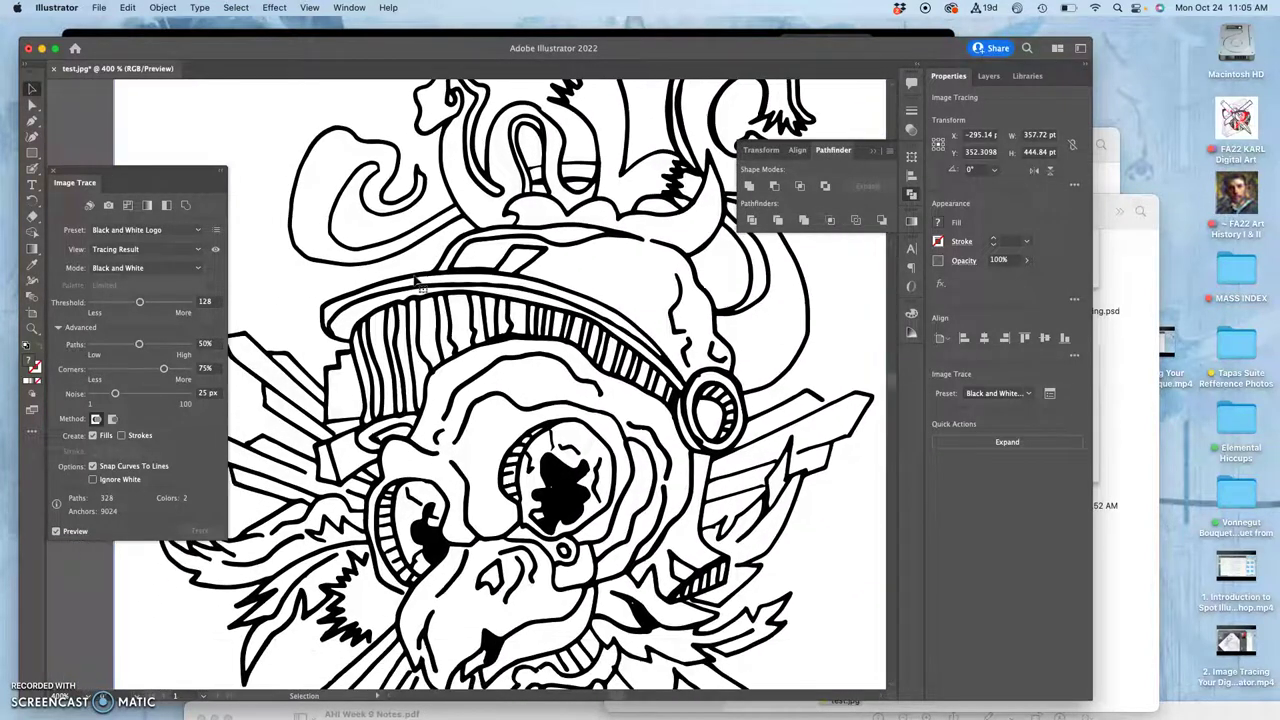
scroll(416, 283, down, 5)
scroll(422, 288, down, 2)
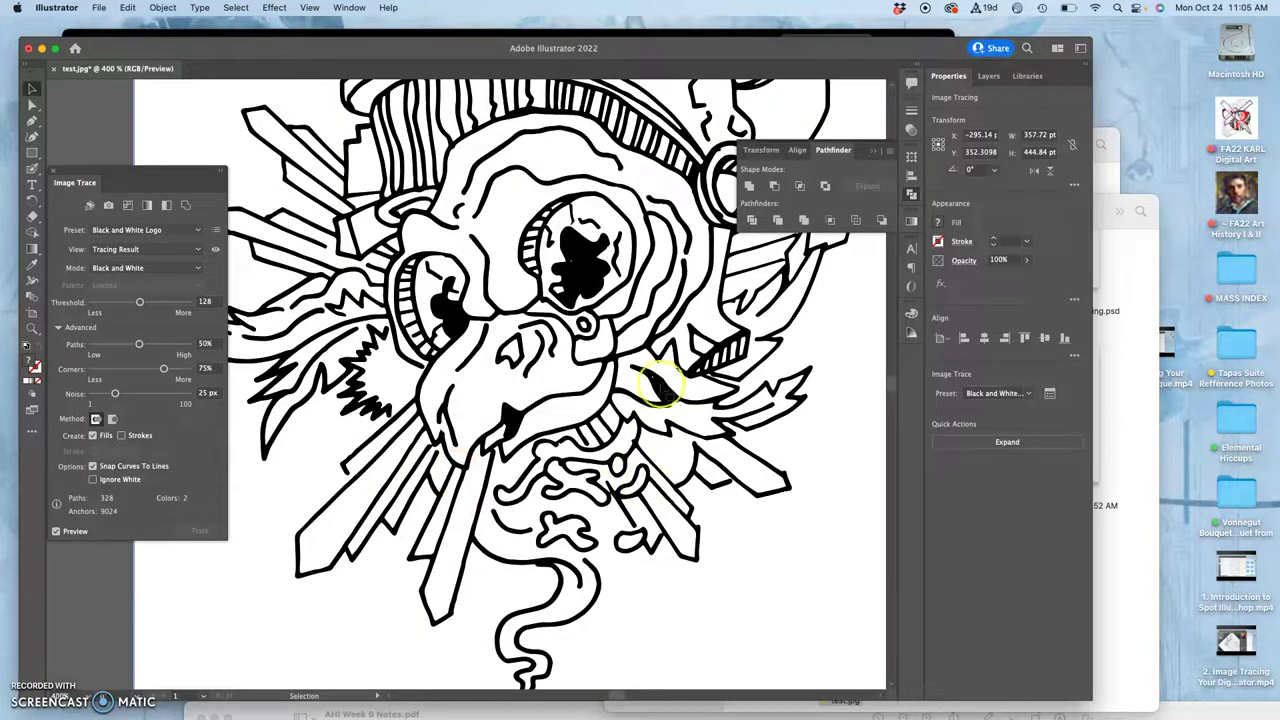
scroll(476, 340, up, 3)
scroll(476, 340, up, 6)
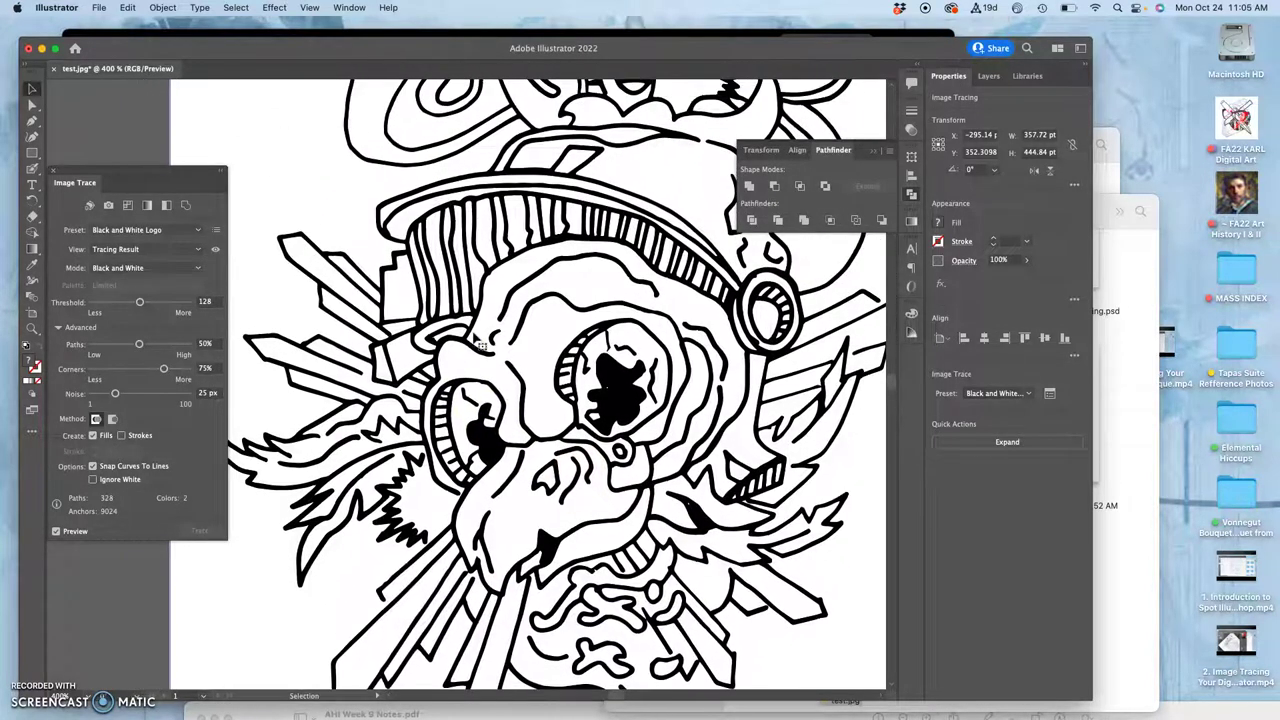
scroll(478, 340, up, 5)
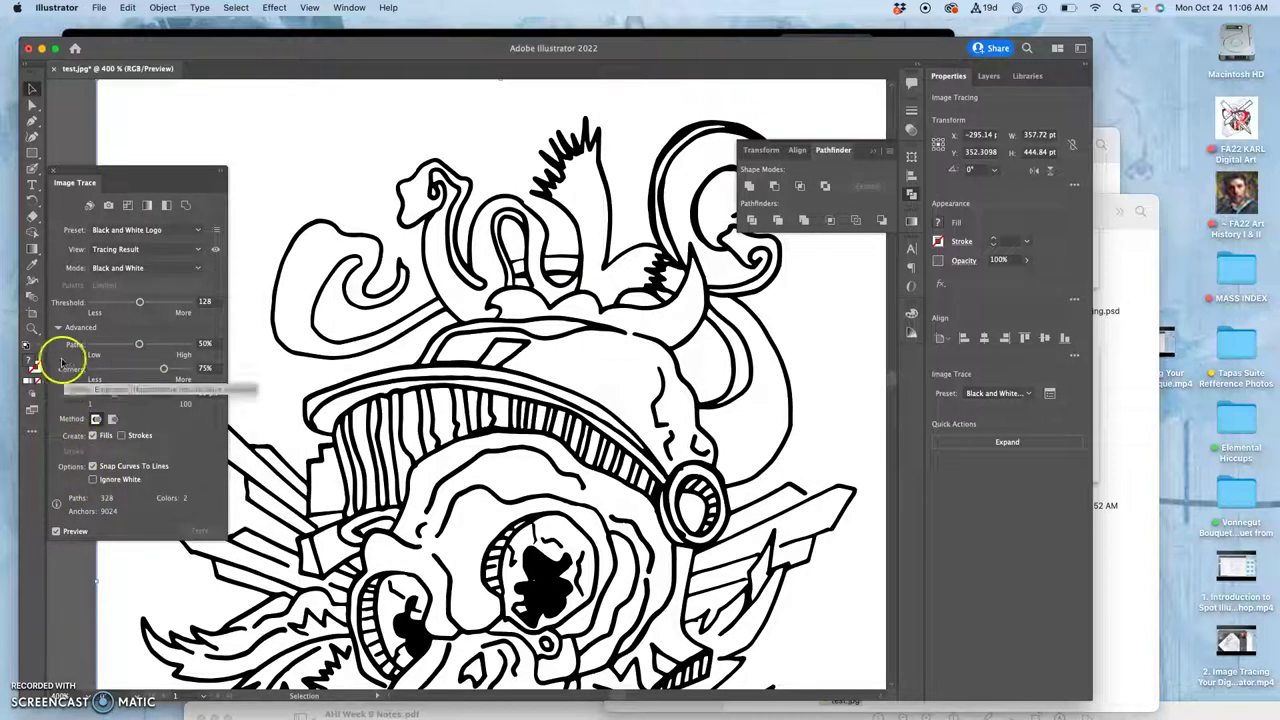
click(58, 328)
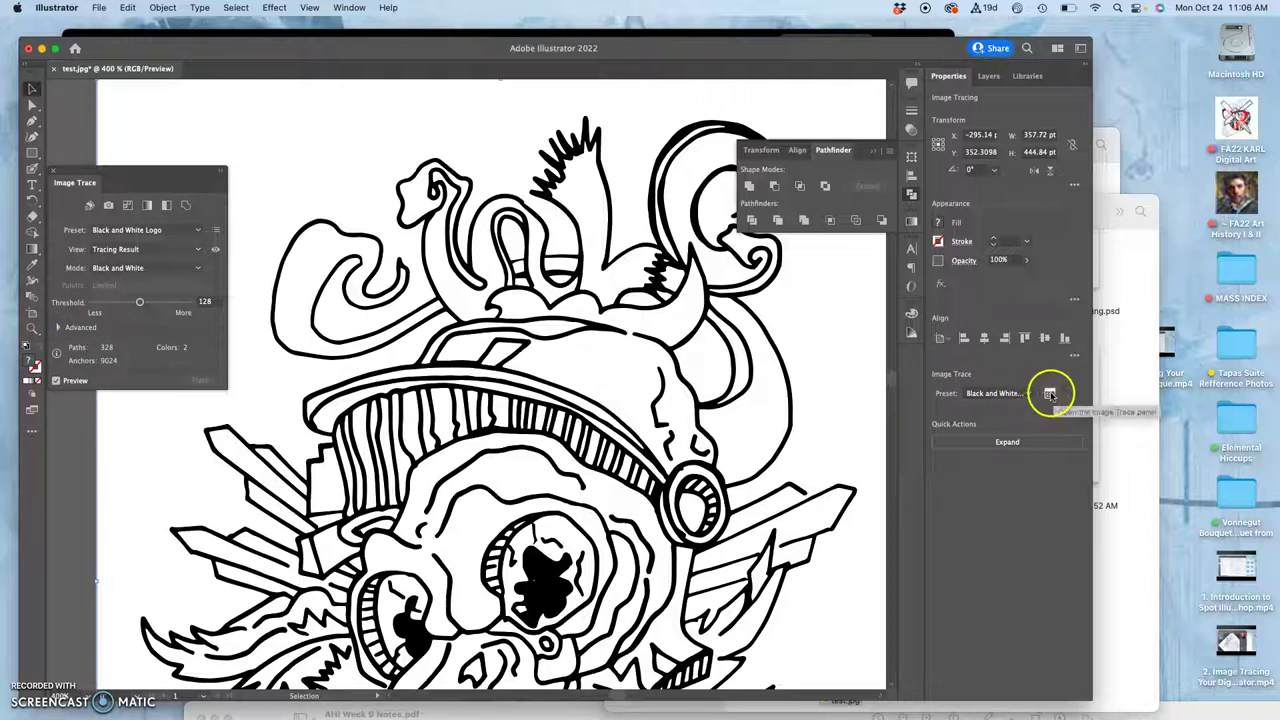
click(58, 328)
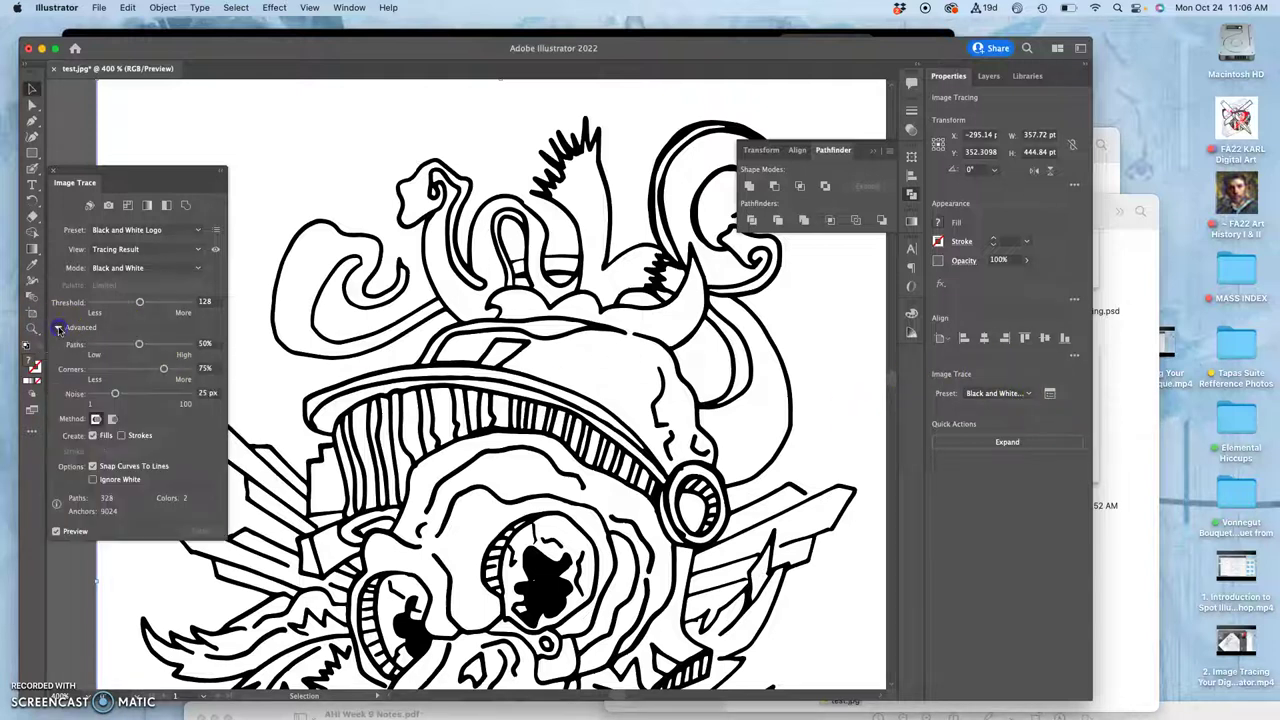
click(93, 481)
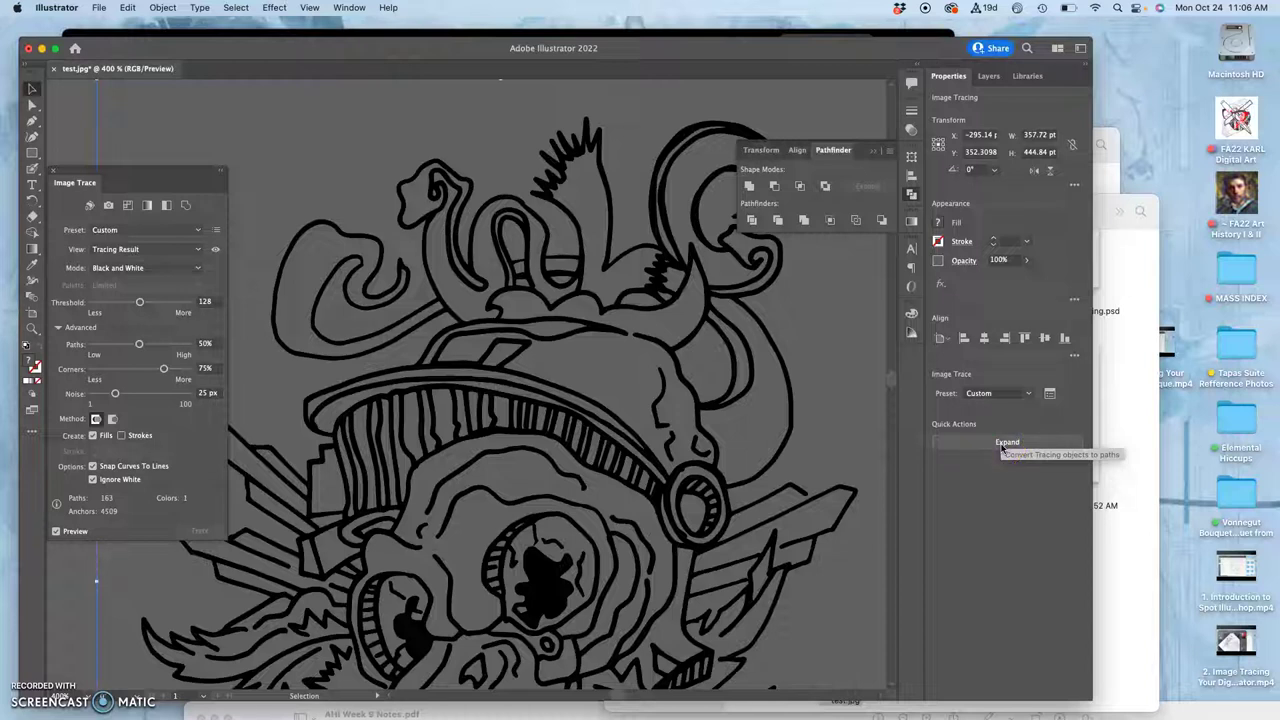
click(1002, 443)
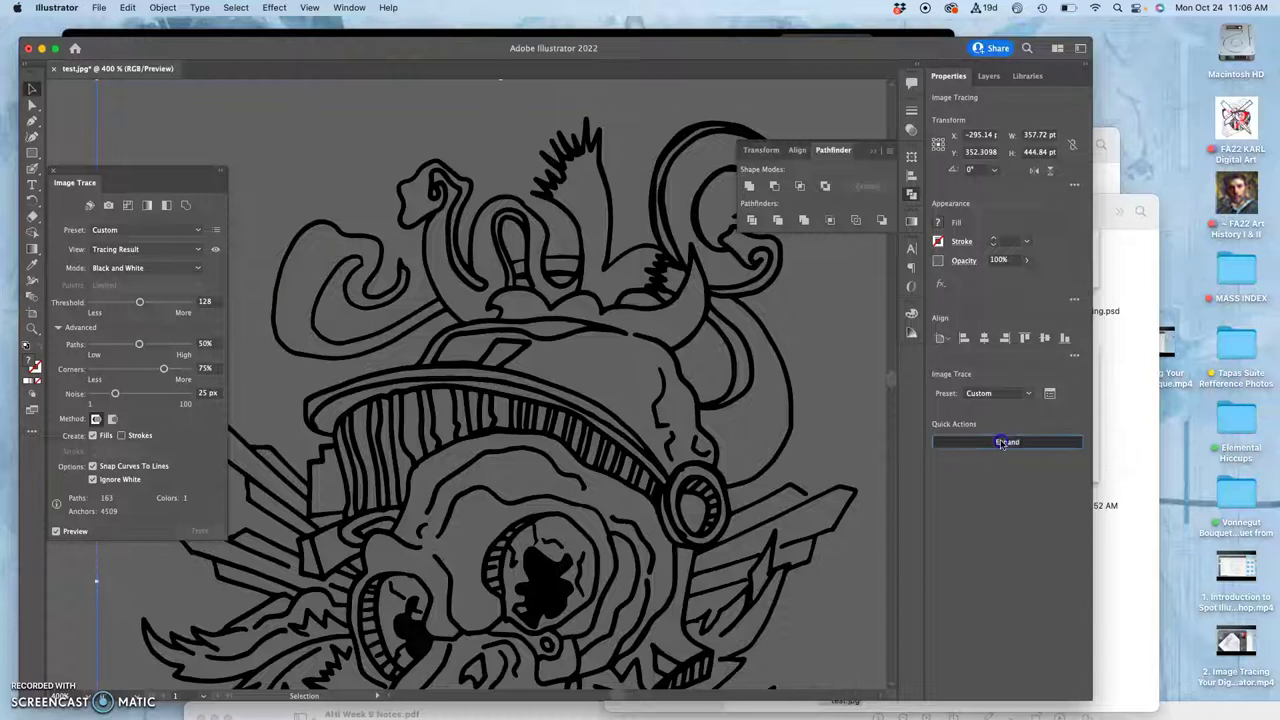
click(678, 484)
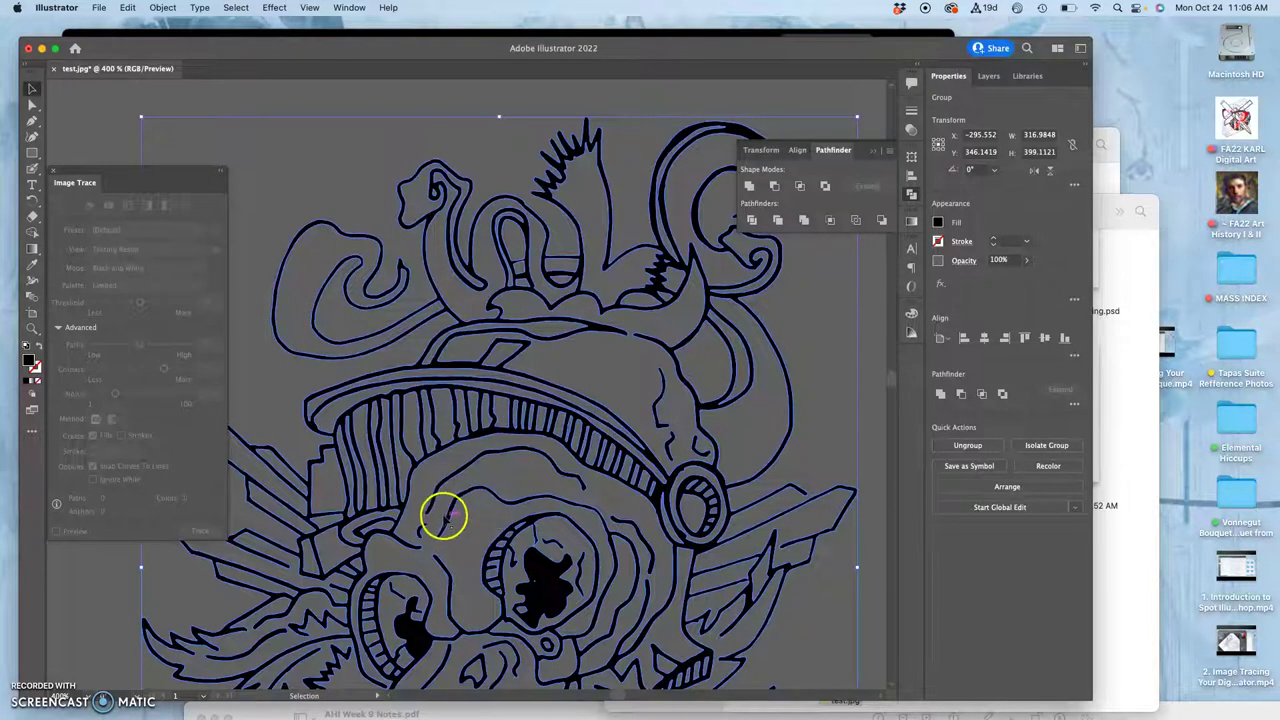
- Examine the expanded paths and their anchor points up close around the larger eye socket
key(super+plus)
key(super+plus)
key(super+plus)
key(super+plus)
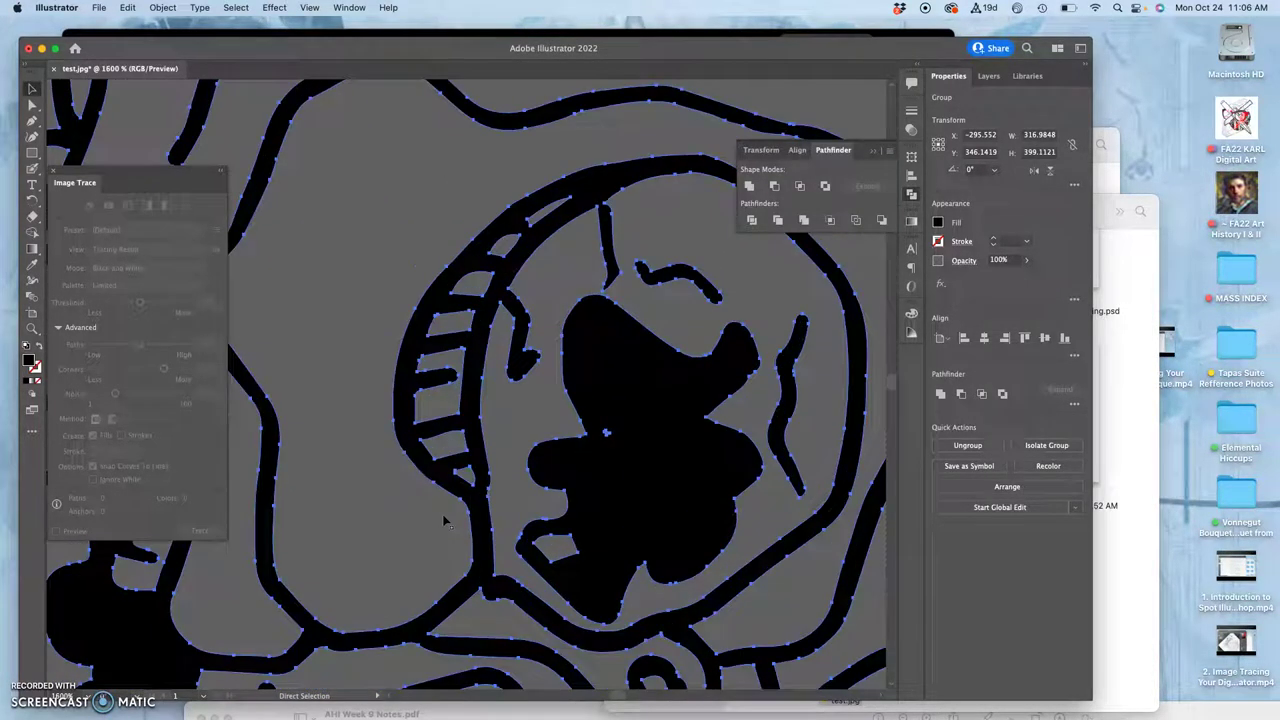
key(v)
click(430, 420)
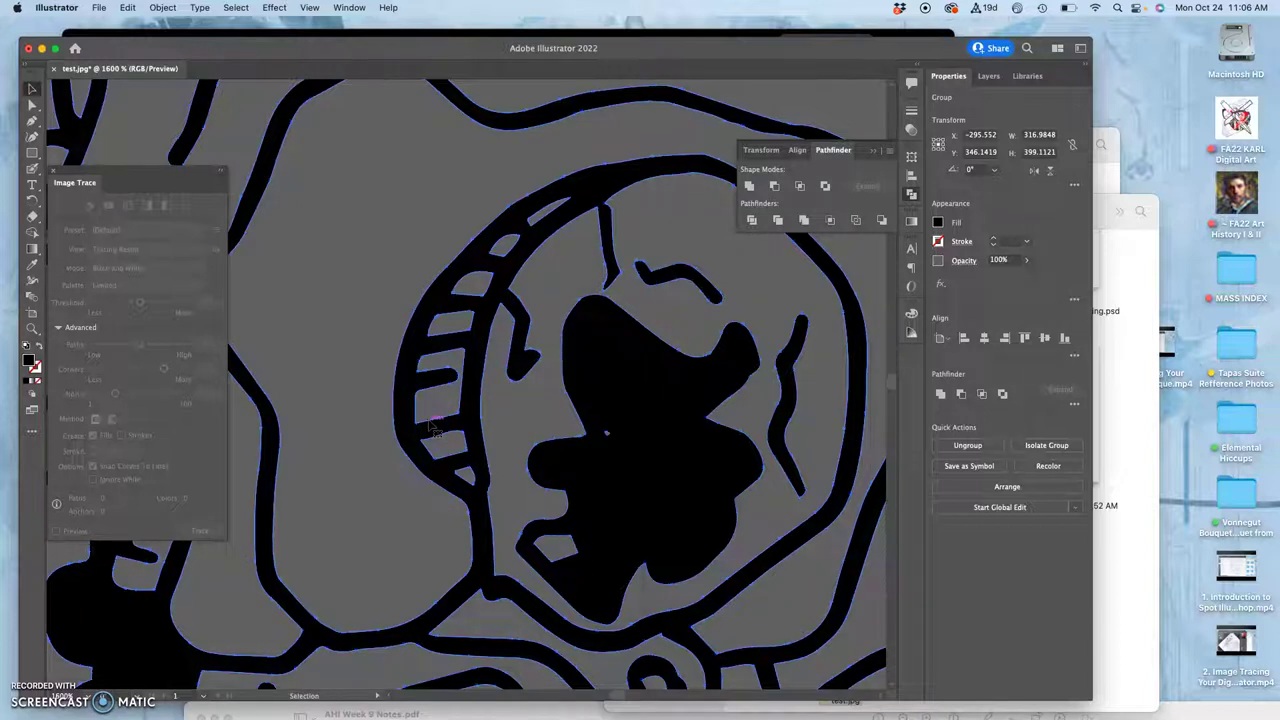
key(super+minus)
key(super+minus)
key(super+minus)
key(super+minus)
key(super+minus)
key(super+minus)
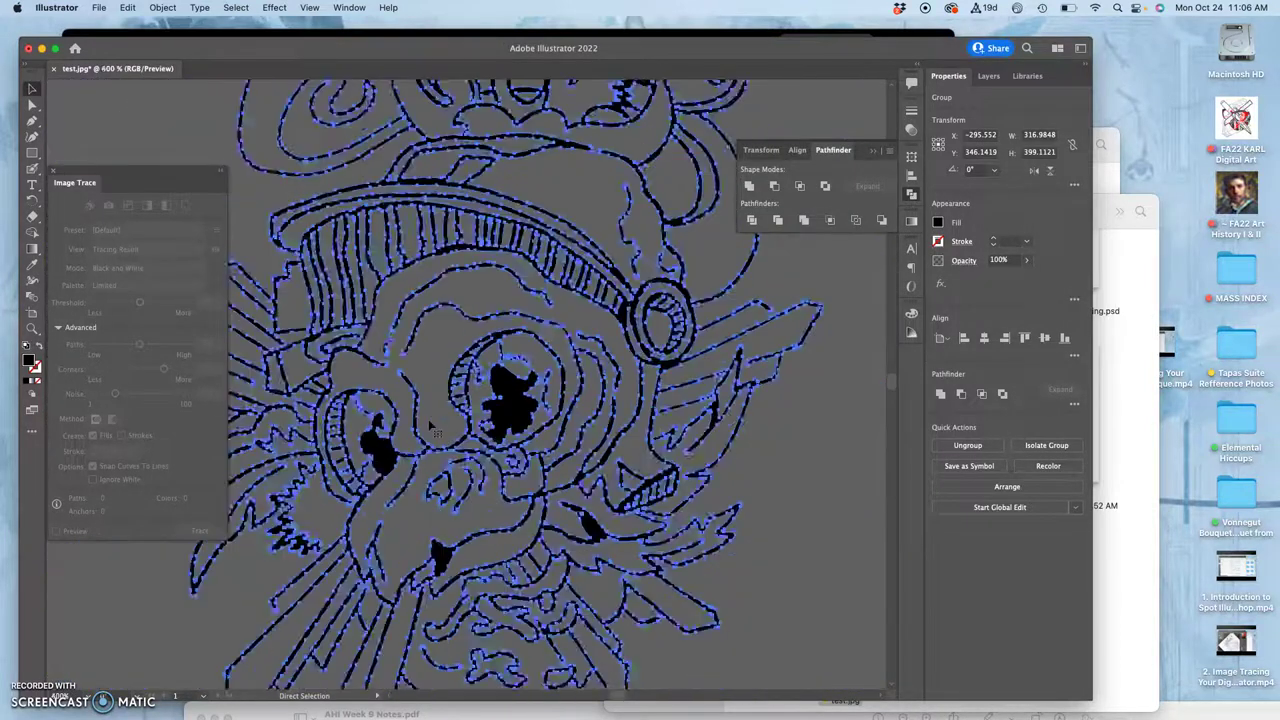
- Return to the Selection tool and close the Image Trace settings
click(157, 198)
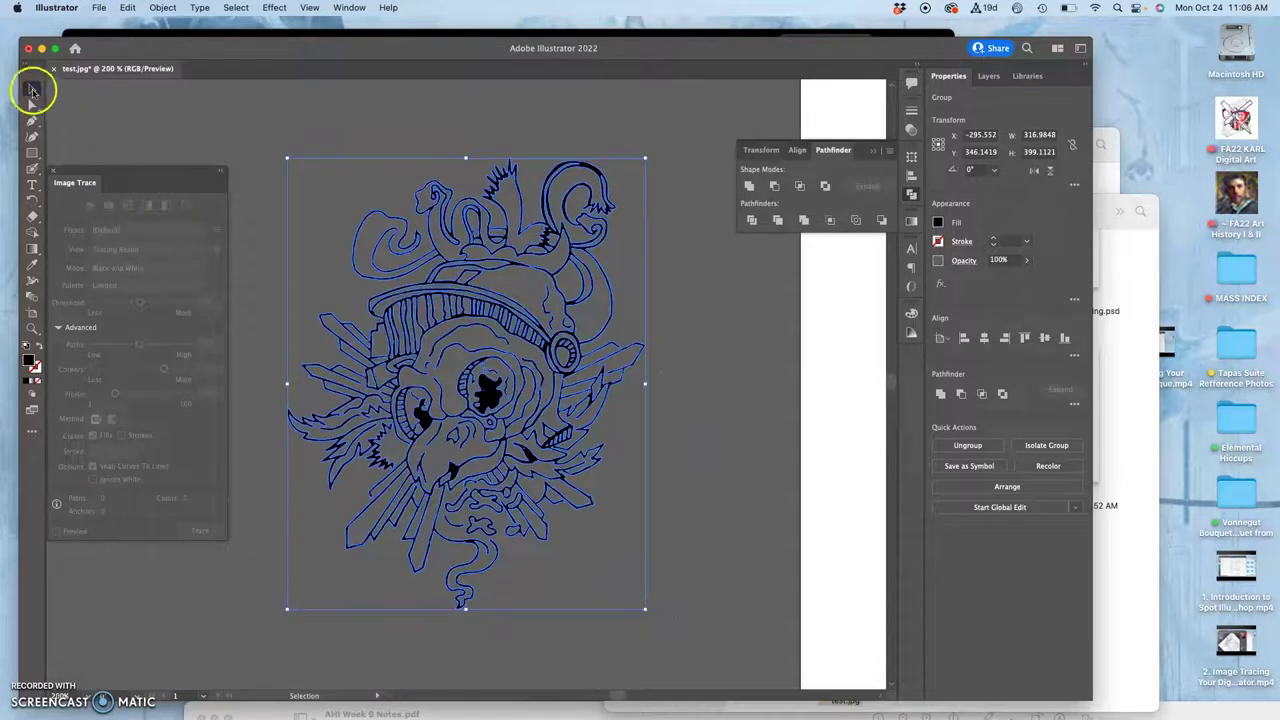
click(58, 173)
click(134, 200)
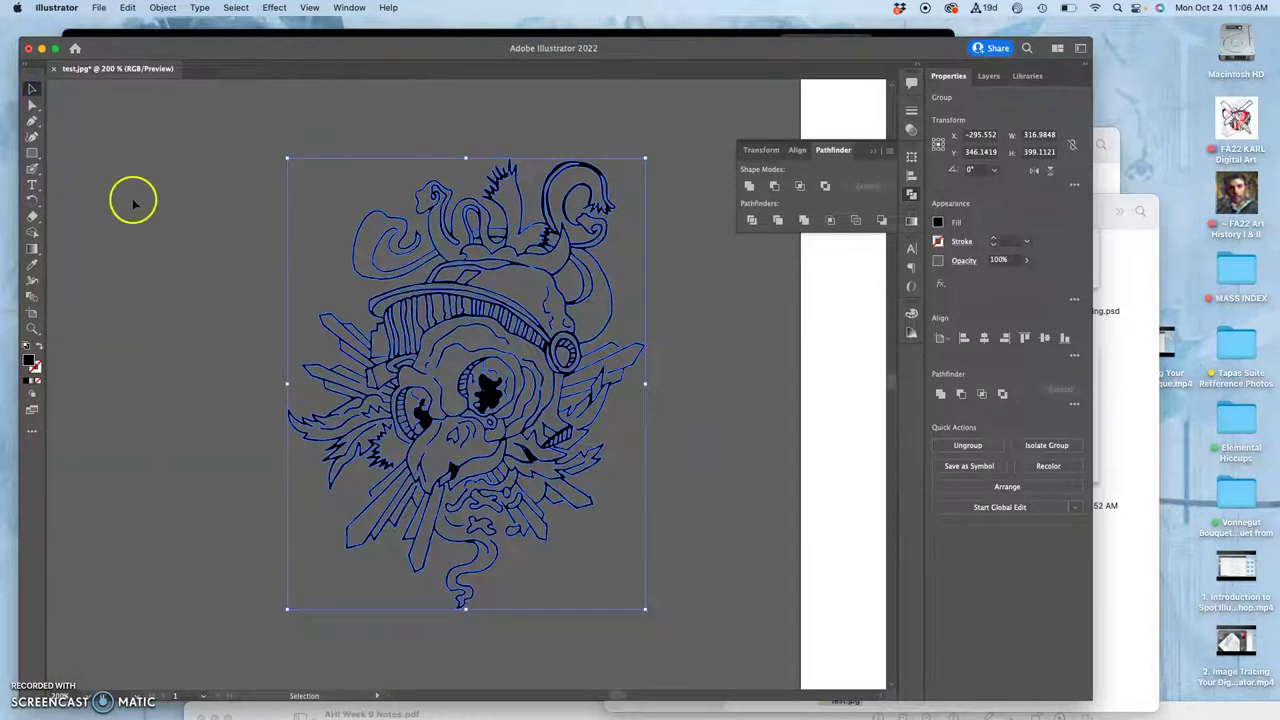
- Move the expanded line art onto the artboard and scale it up to about 540 × 684 pt
key(super+minus)
key(super+minus)
key(super+minus)
key(super+minus)
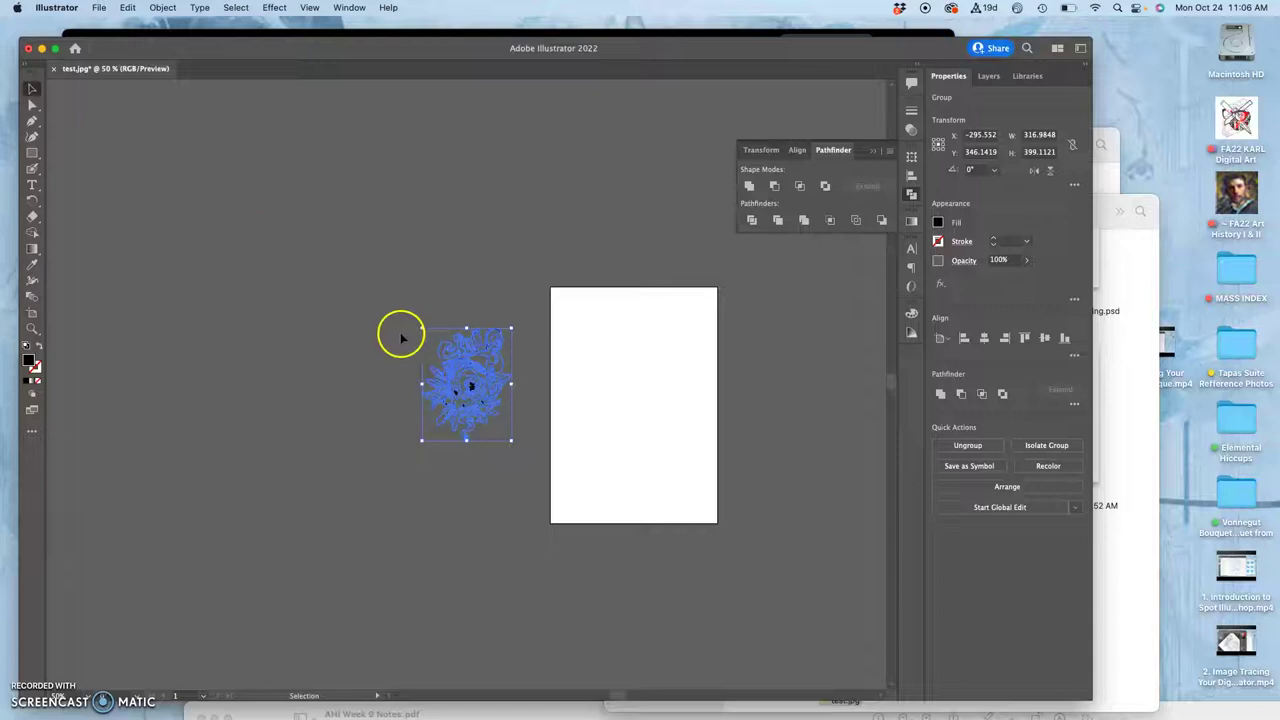
drag(450, 345, 600, 331)
drag(647, 419, 710, 511)
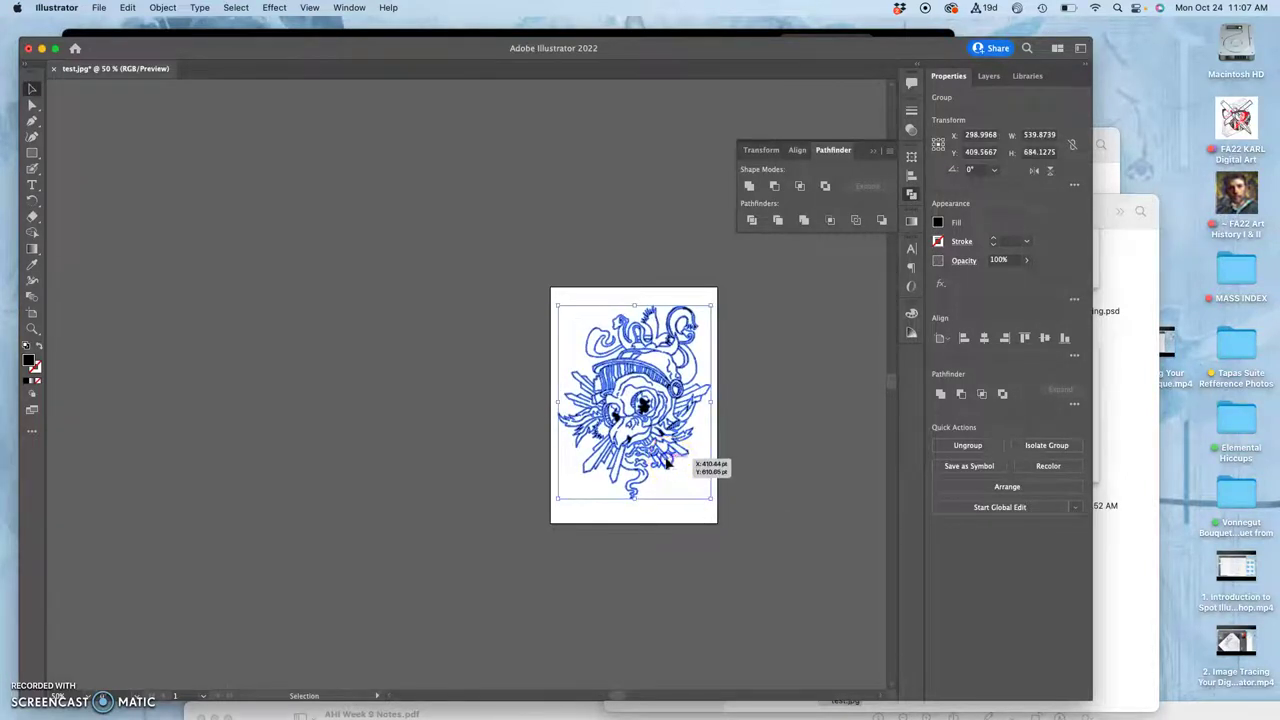
- Fine-tune the enlarged drawing's position on the artboard, finishing with a 5 pt nudge to the right
drag(668, 460, 663, 463)
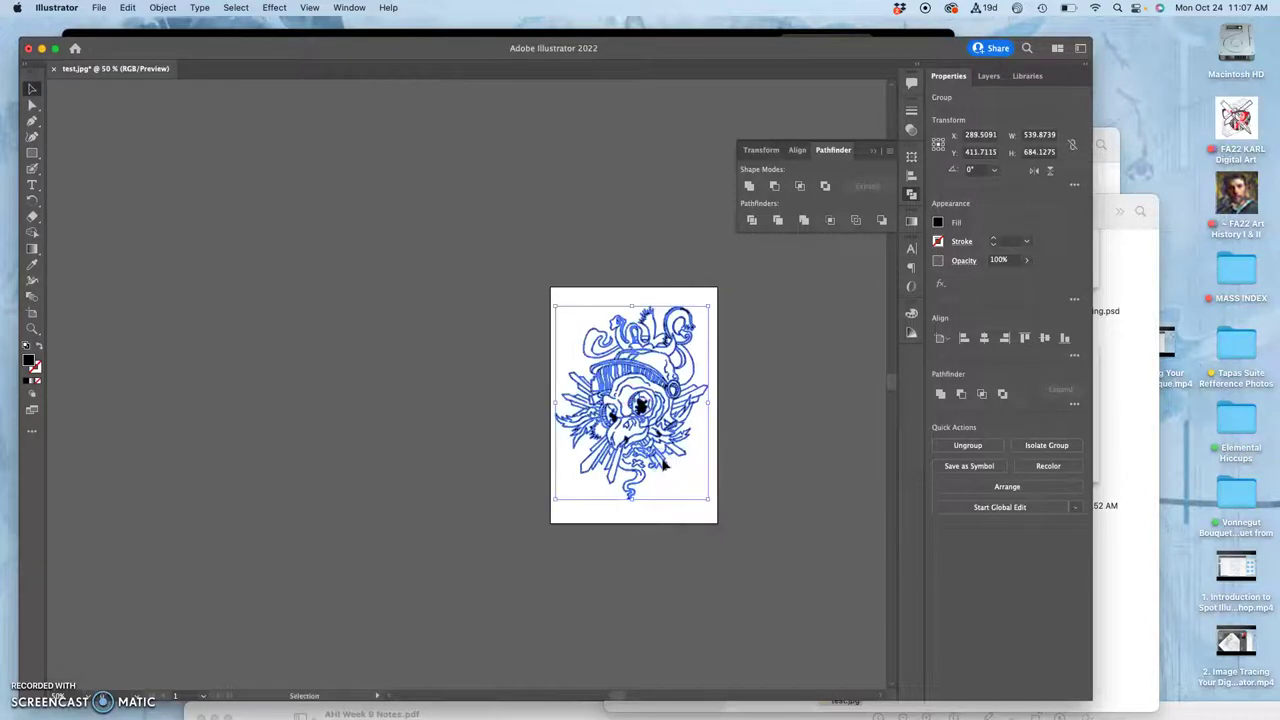
key(Right)
key(Right)
key(Right)
key(Right)
key(Right)
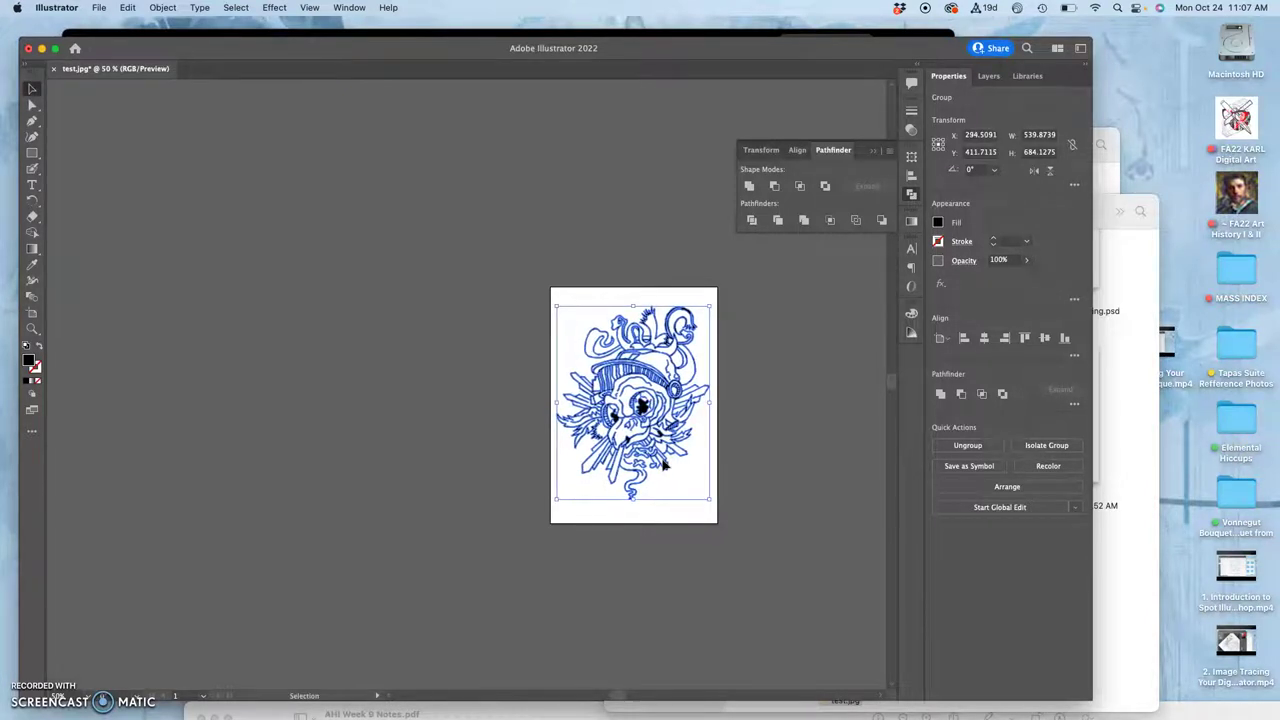
- Deselect the drawing and examine its linework at 1600% around the eye socket and the forehead below the hat brim
scroll(663, 463, up, 6)
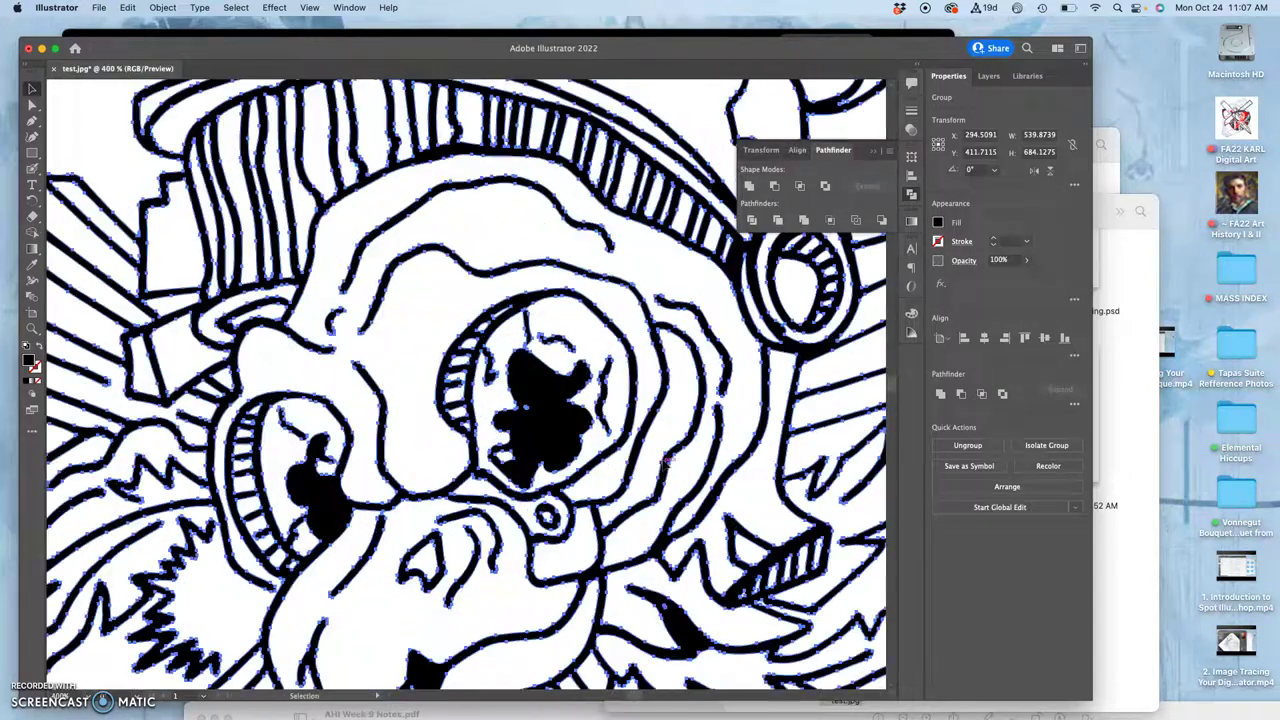
click(362, 206)
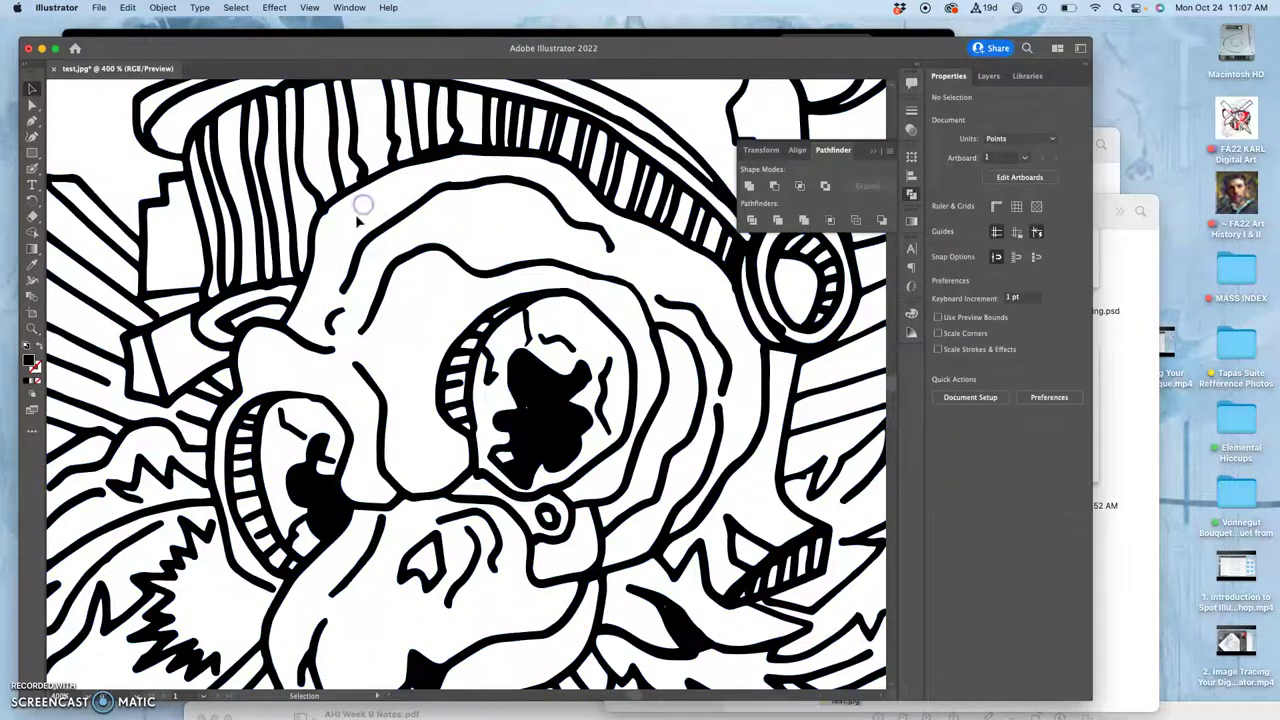
key(super+plus)
key(super+plus)
key(super+plus)
key(super+plus)
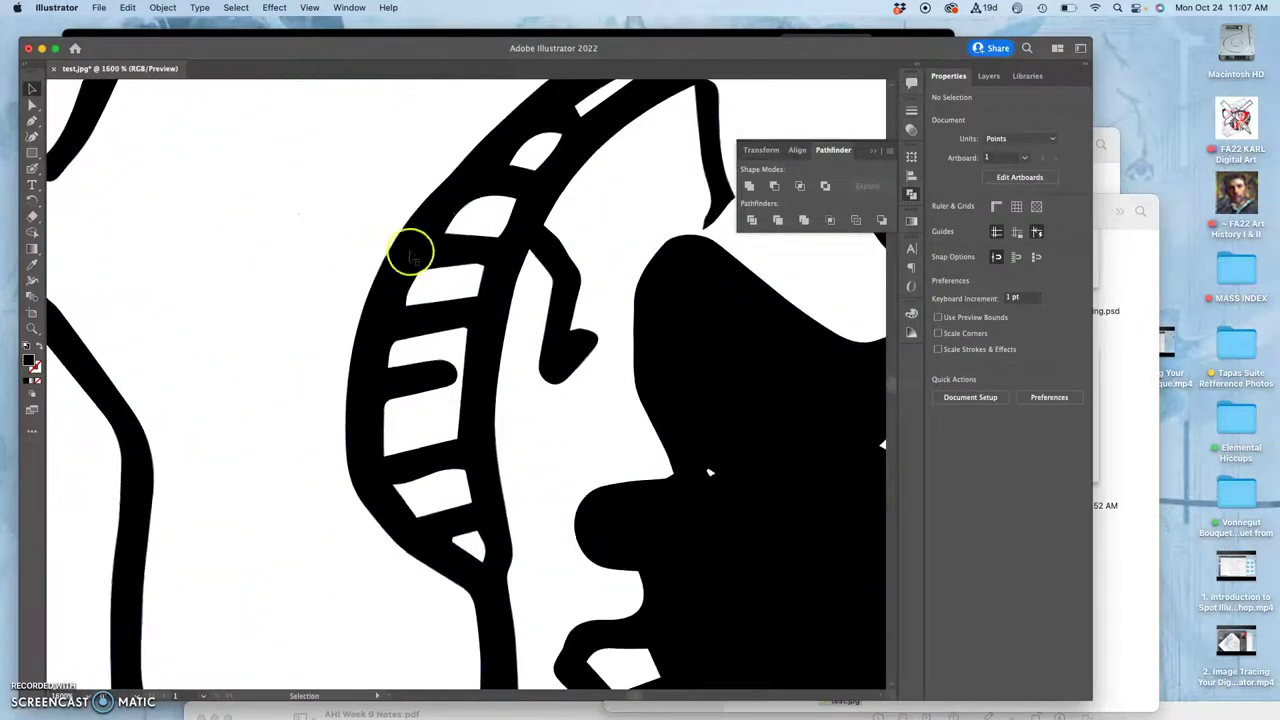
scroll(359, 272, up, 1)
scroll(358, 272, up, 6)
scroll(358, 272, left, 5)
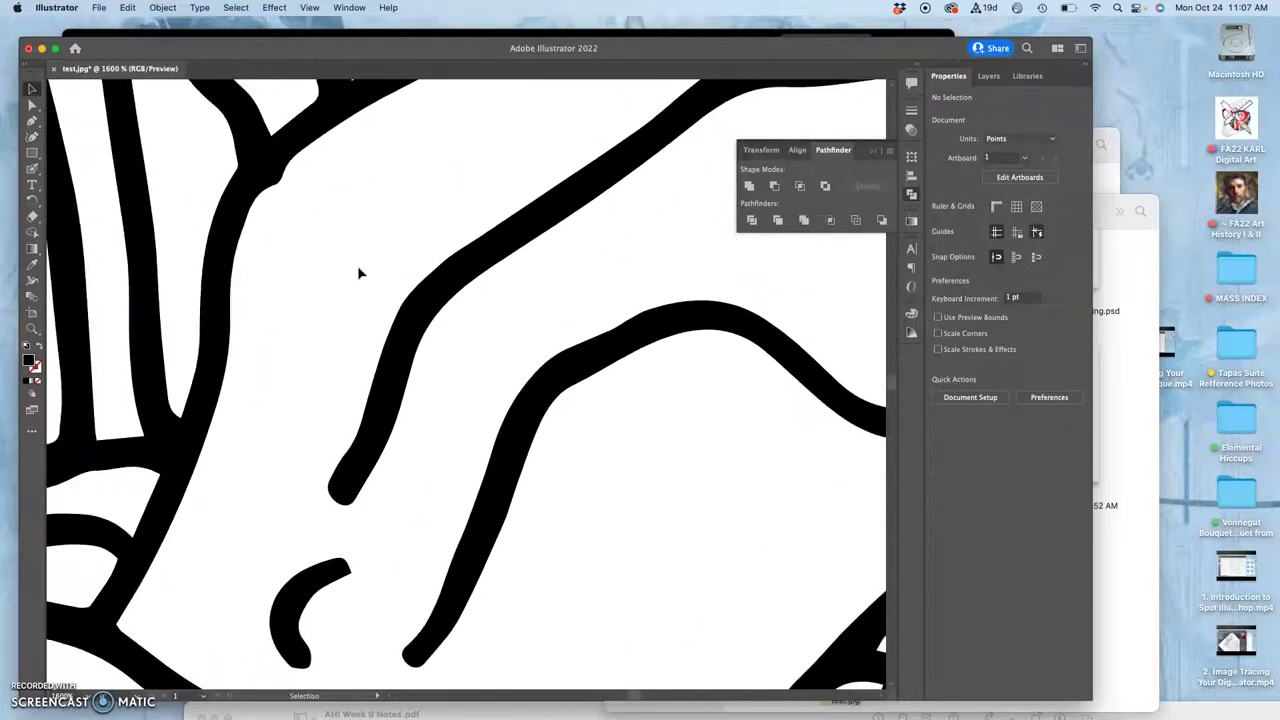
scroll(358, 268, up, 1)
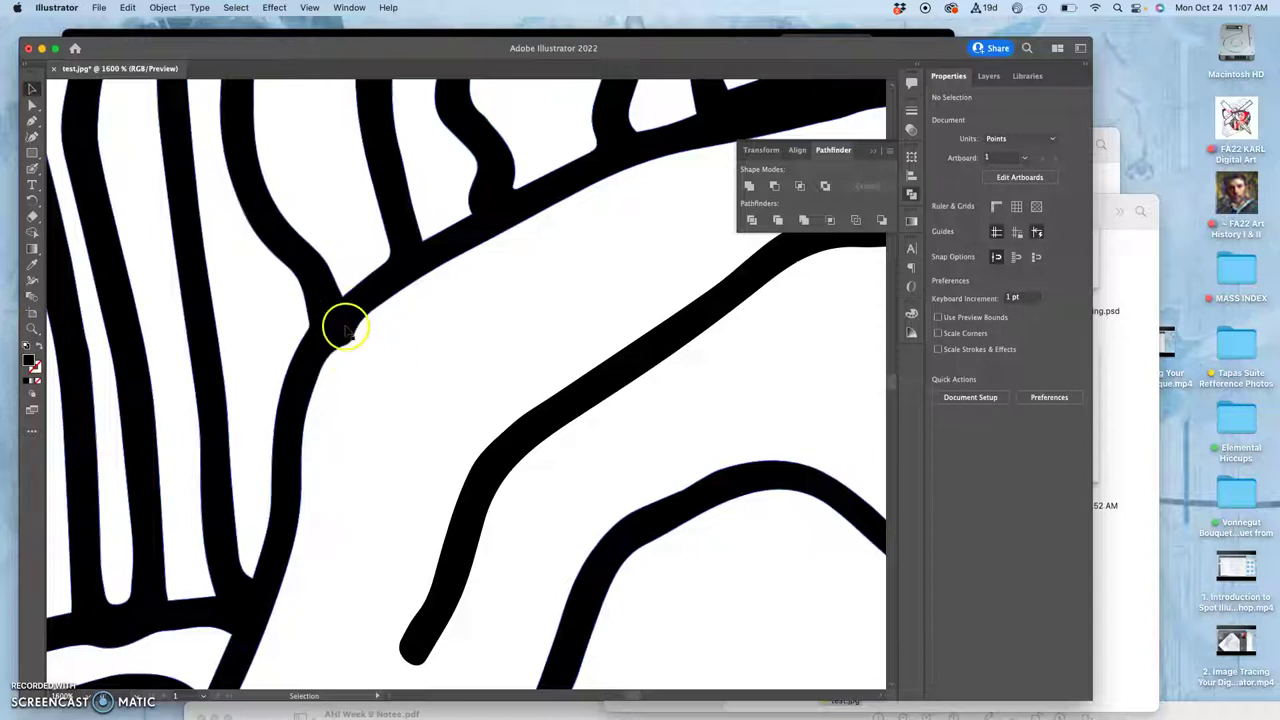
- Select the line art's compound path and smooth the bump below the hat brim with the Pencil tool, keeping its current options
click(33, 105)
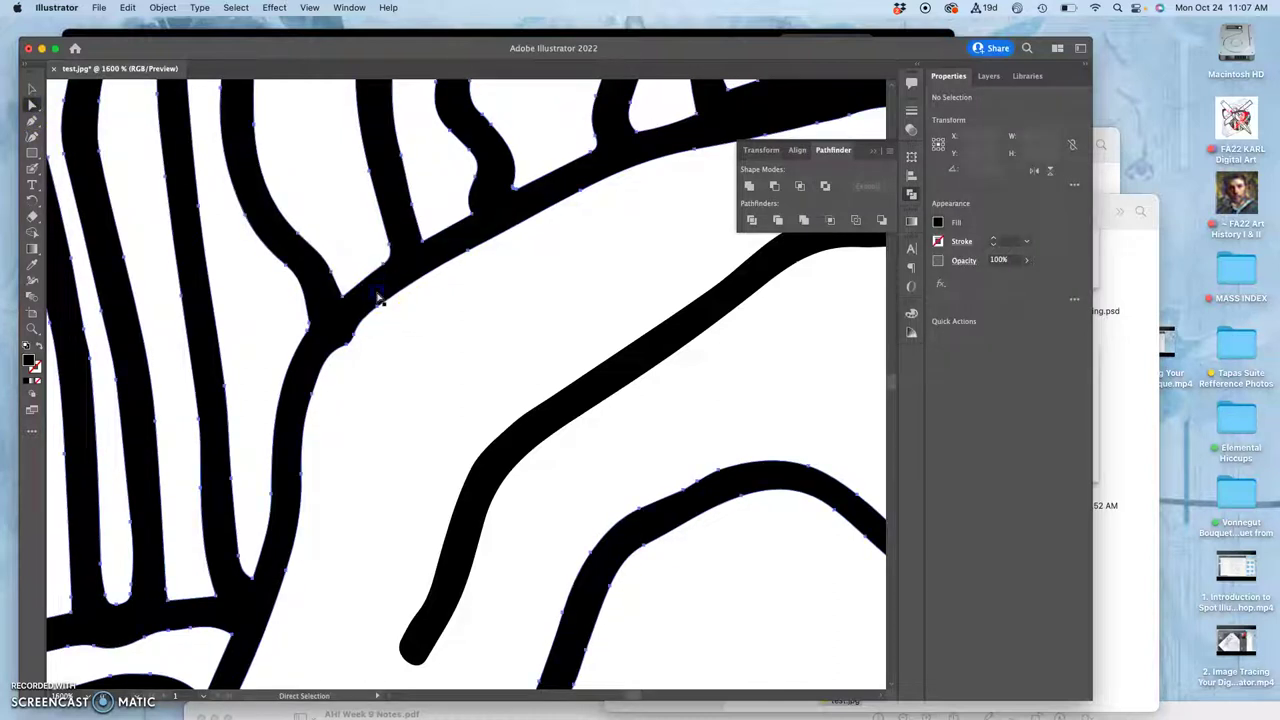
click(378, 298)
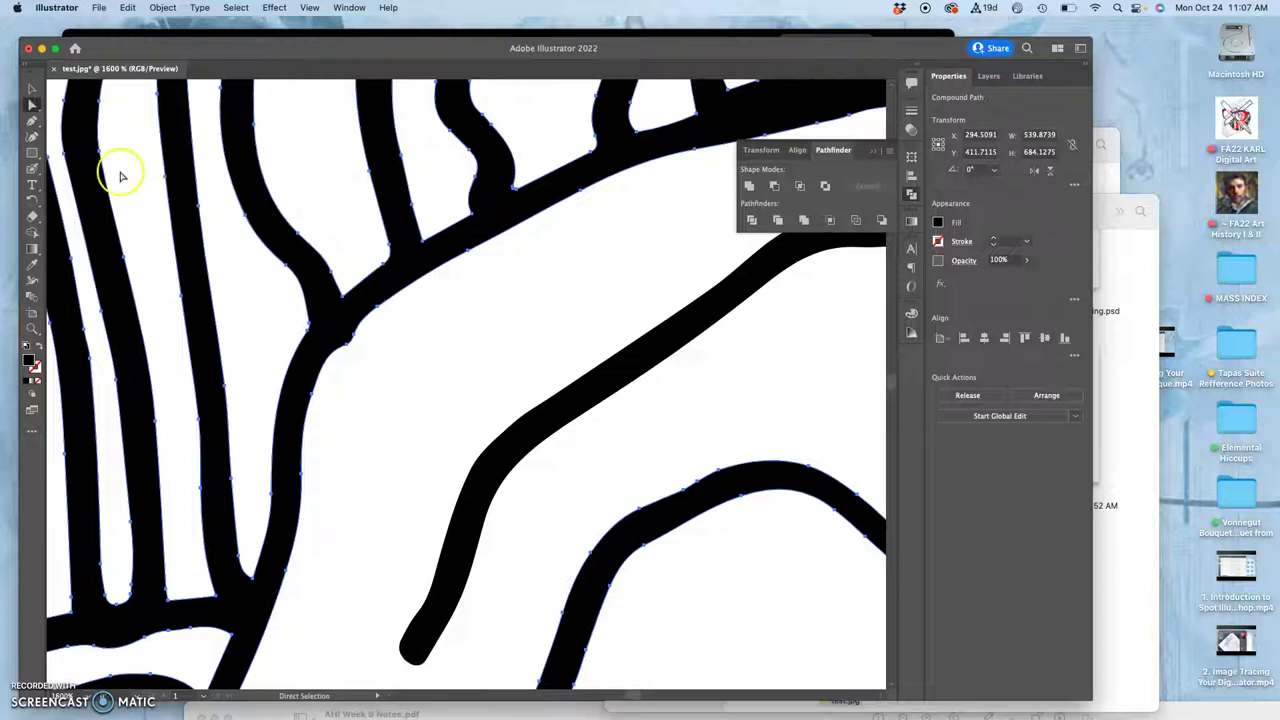
mouse_move(32, 170)
mouse_down()
mouse_move(100, 168)
mouse_move(110, 183)
mouse_up()
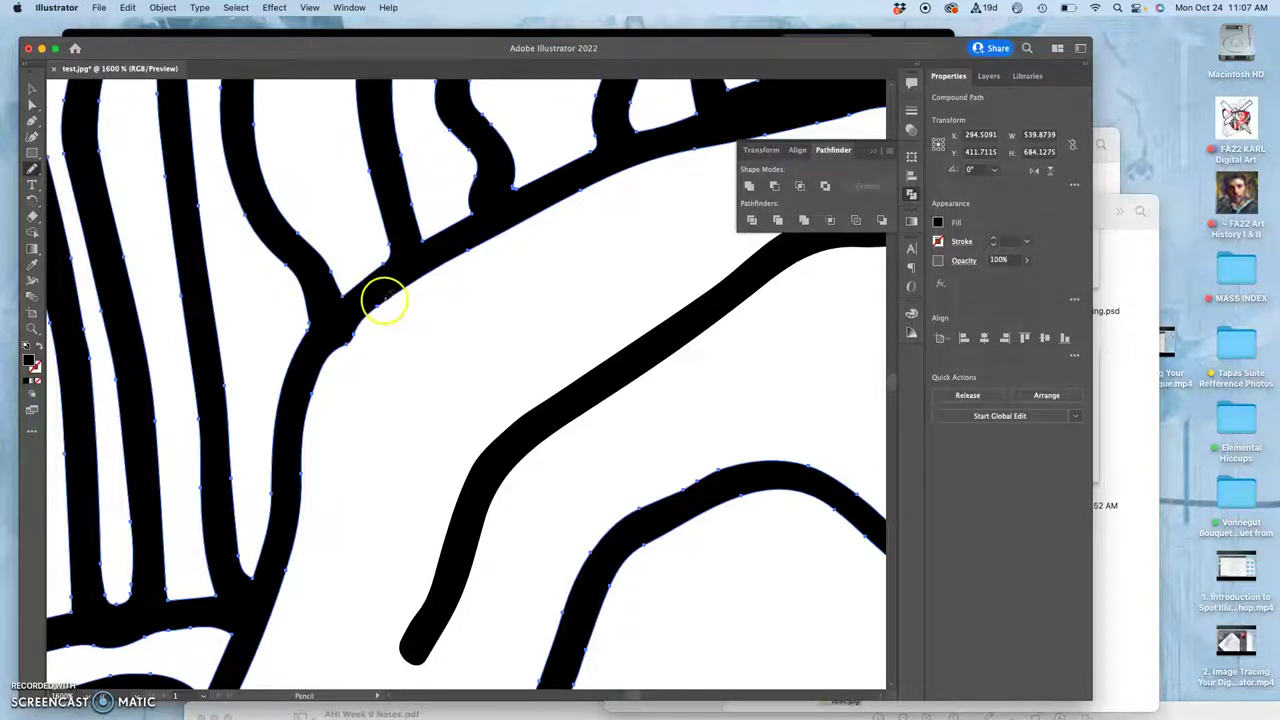
double_click(32, 168)
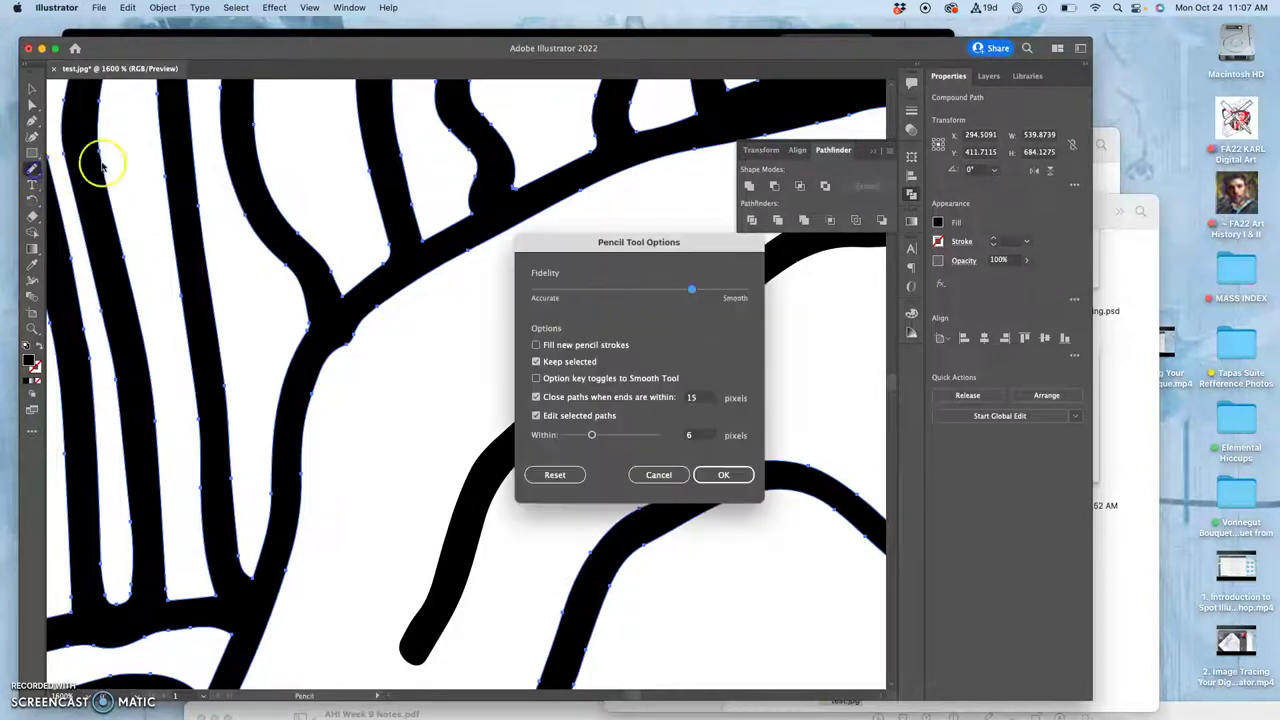
click(723, 474)
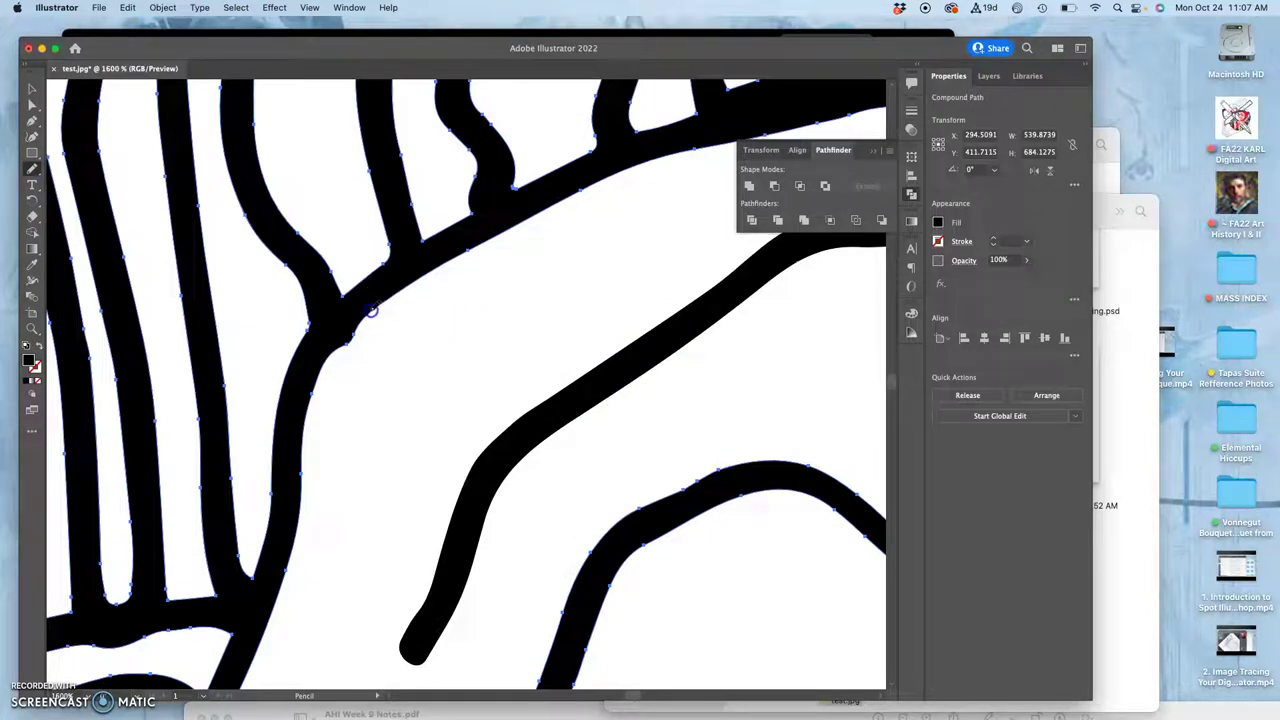
drag(325, 362, 318, 382)
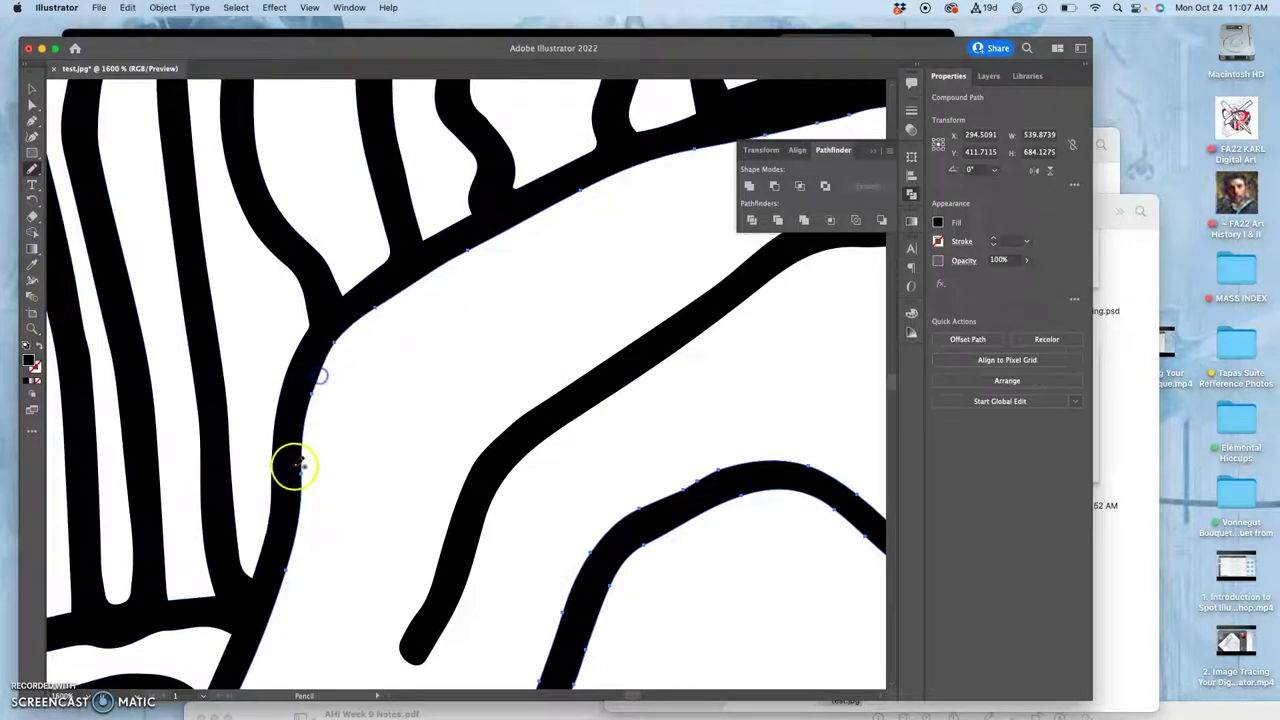
- Redraw the outer right edge of the banded loop and the left edge of the adjacent pointed V with the Pencil tool
drag(449, 418, 563, 597)
drag(532, 371, 435, 268)
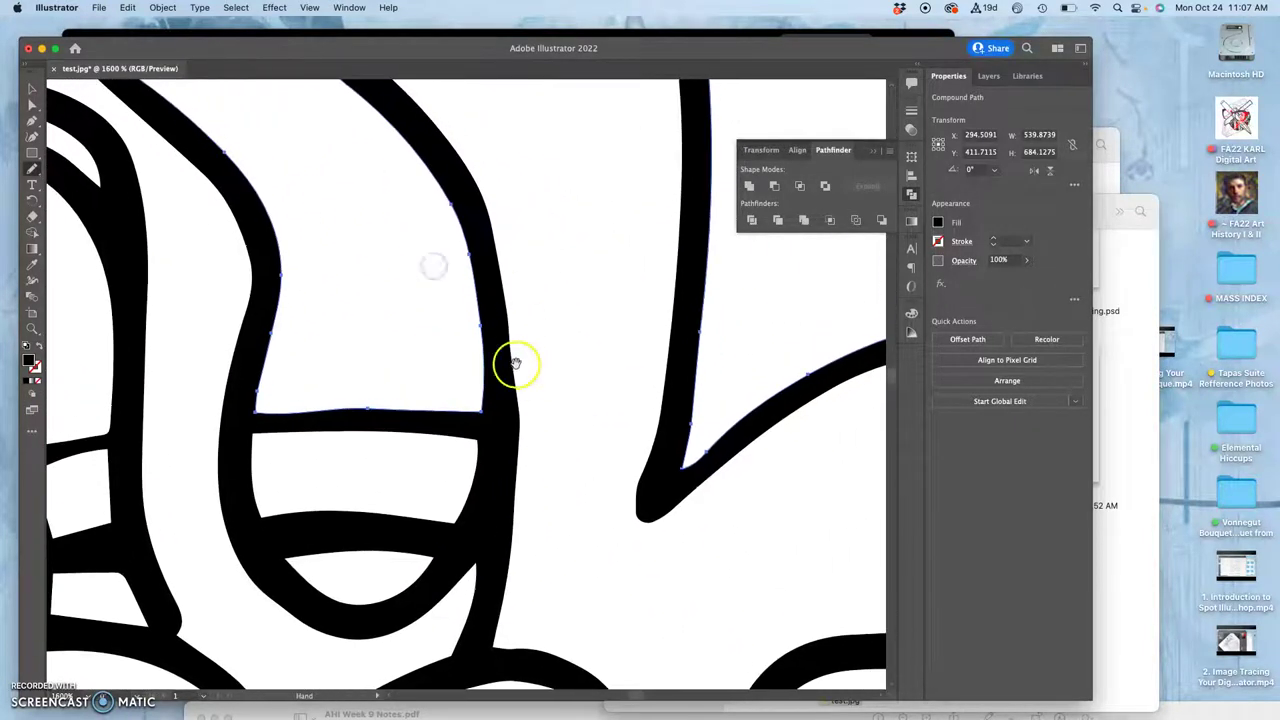
super+click(508, 365)
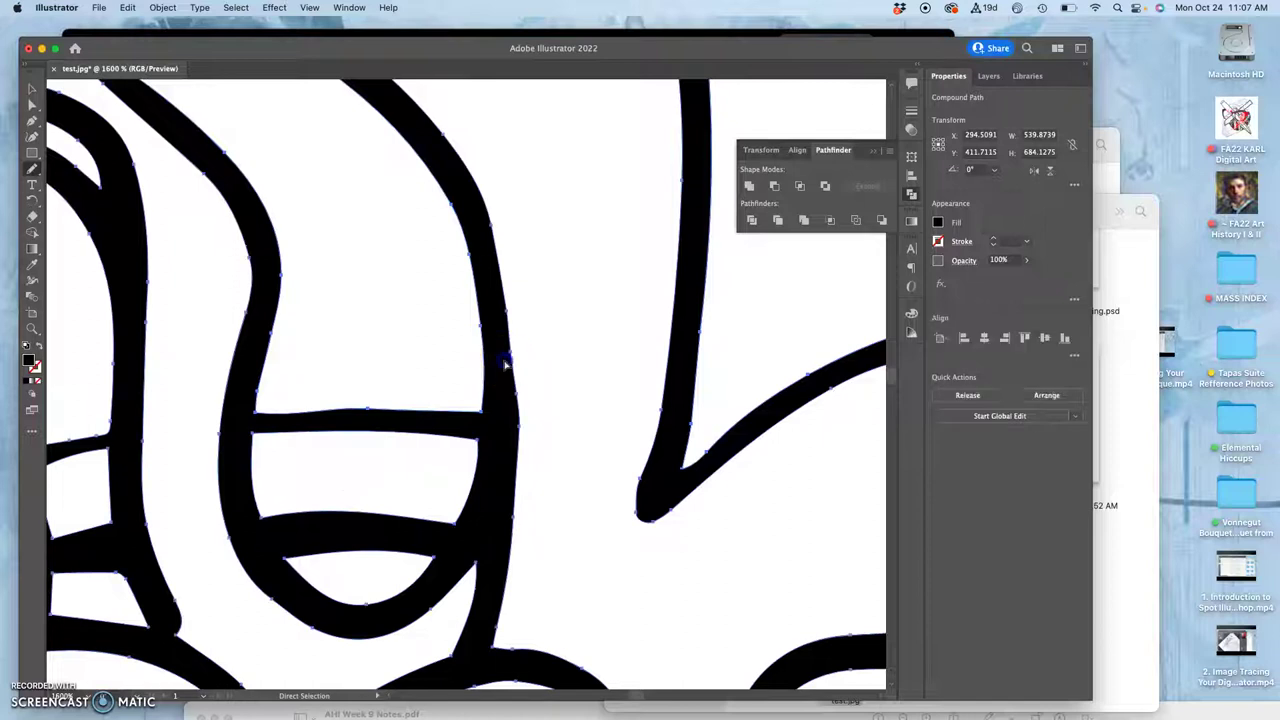
click(509, 289)
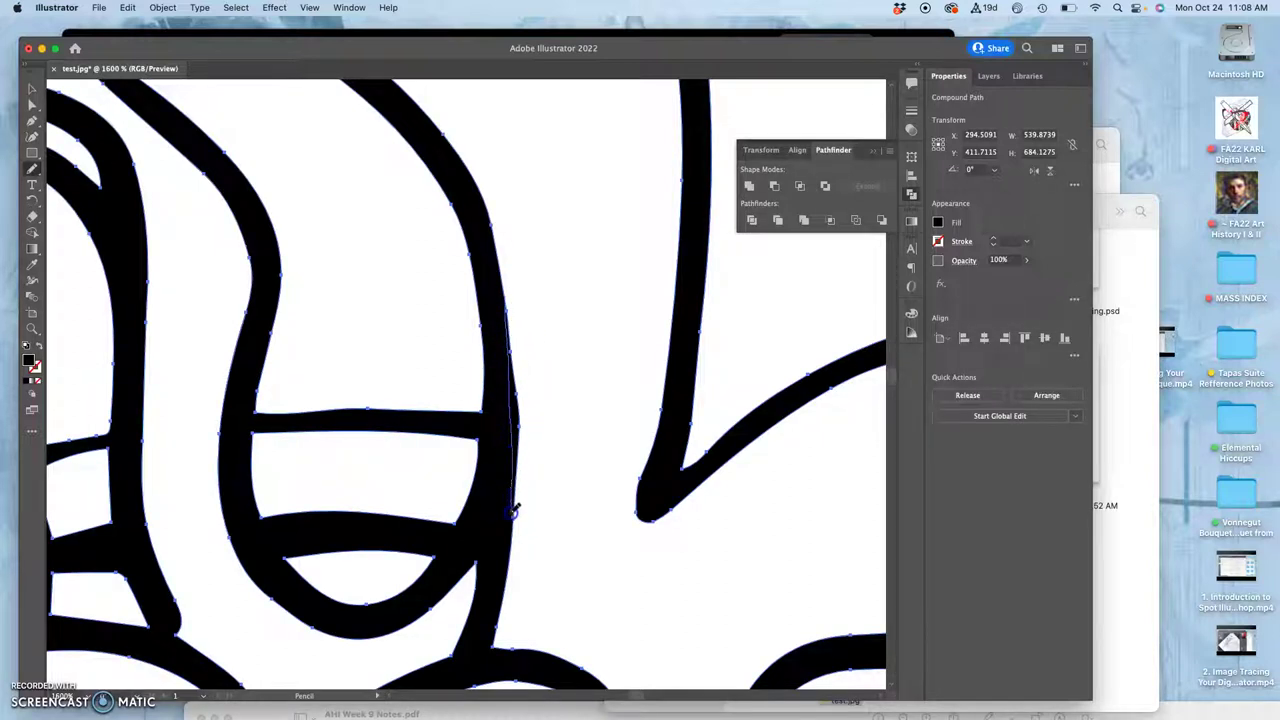
drag(509, 570, 507, 595)
click(509, 513)
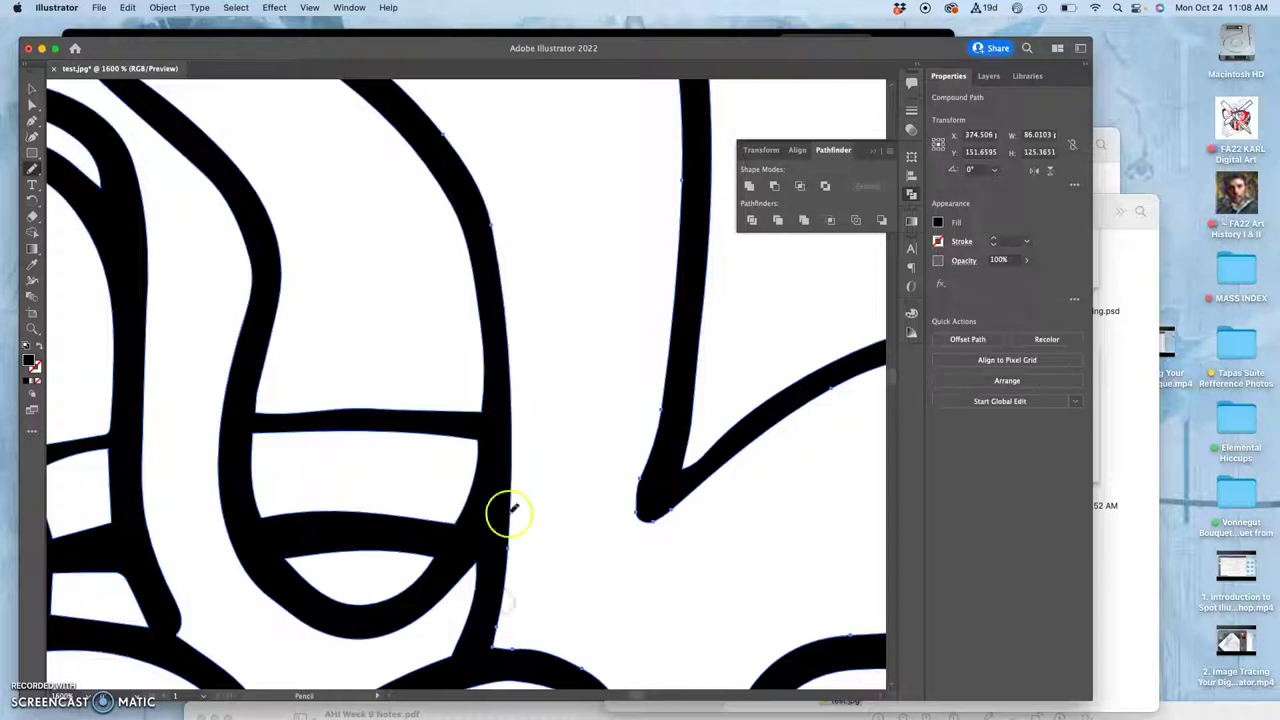
super+click(675, 320)
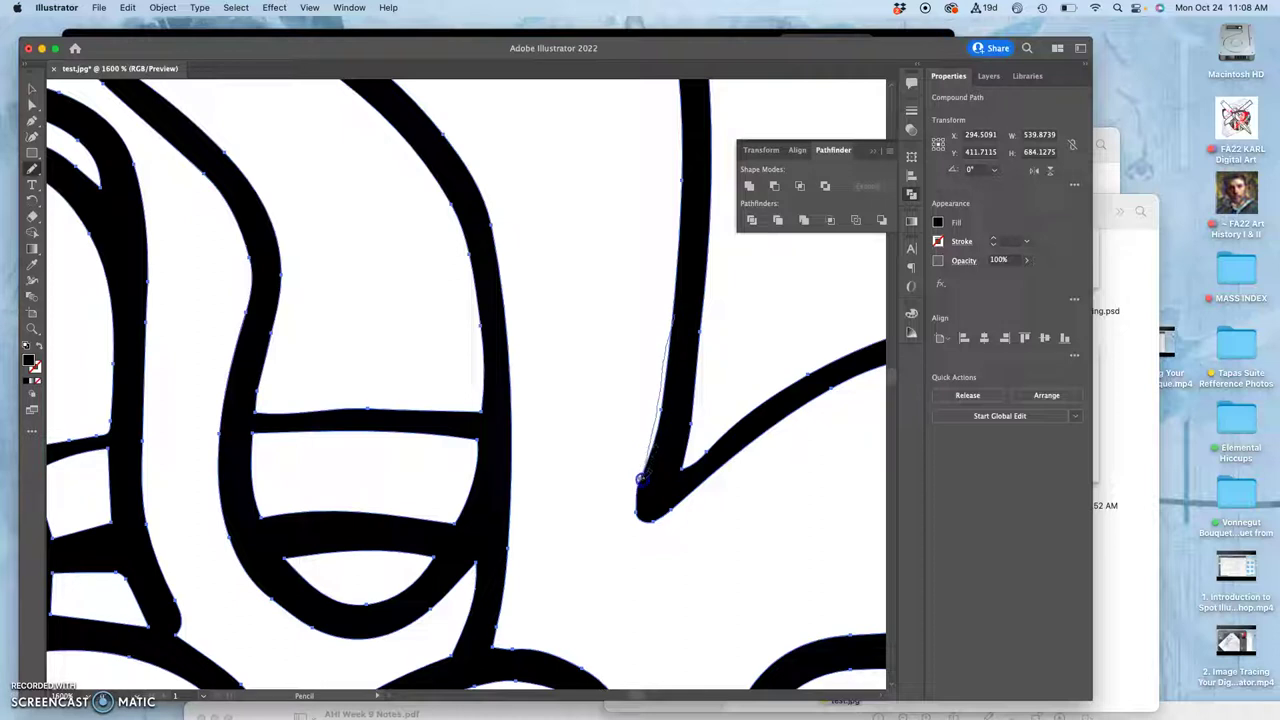
drag(637, 510, 643, 523)
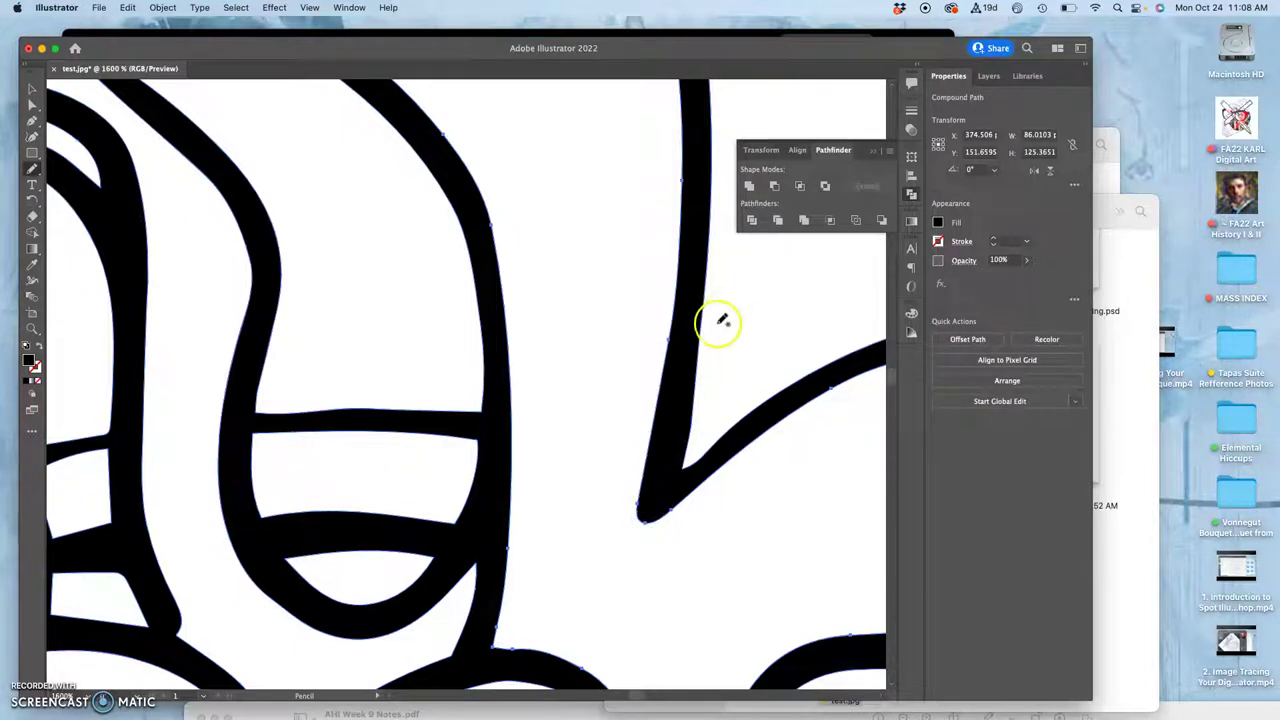
- Redraw the inner edges of the pointed V and of the spiky fringe beneath its tallest spike with the Pencil tool
super+click(686, 390)
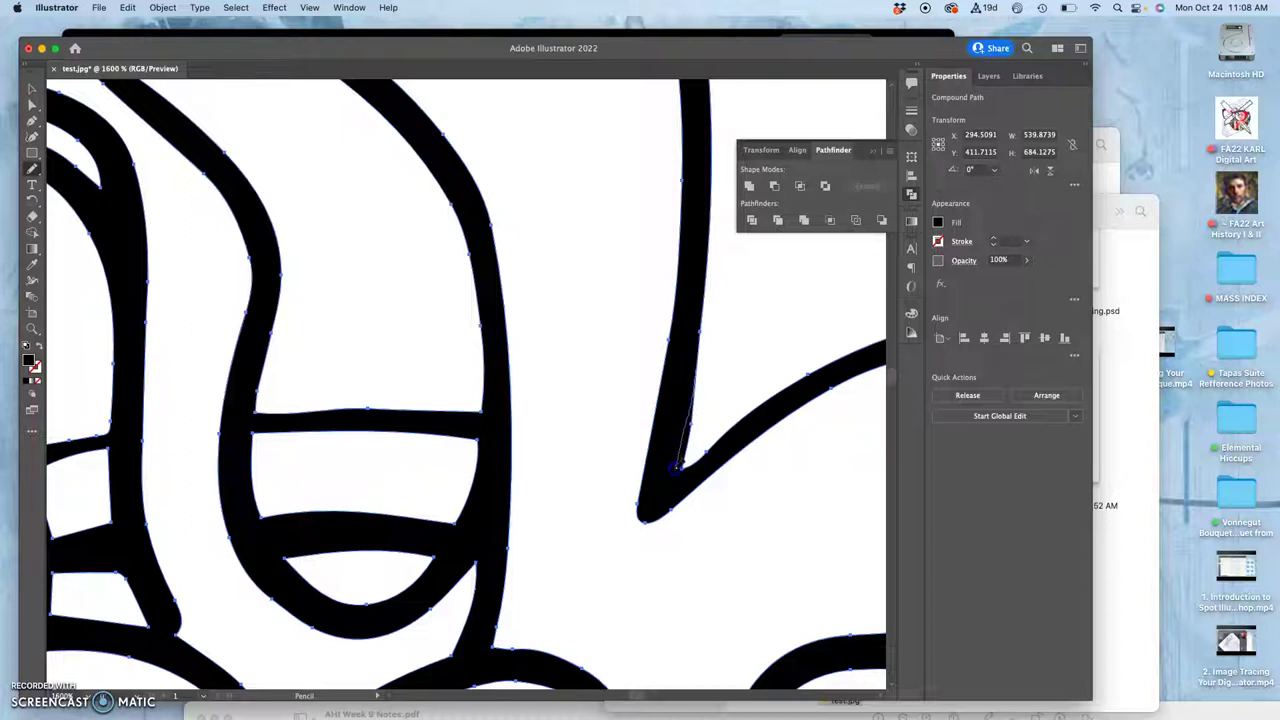
drag(700, 455, 709, 443)
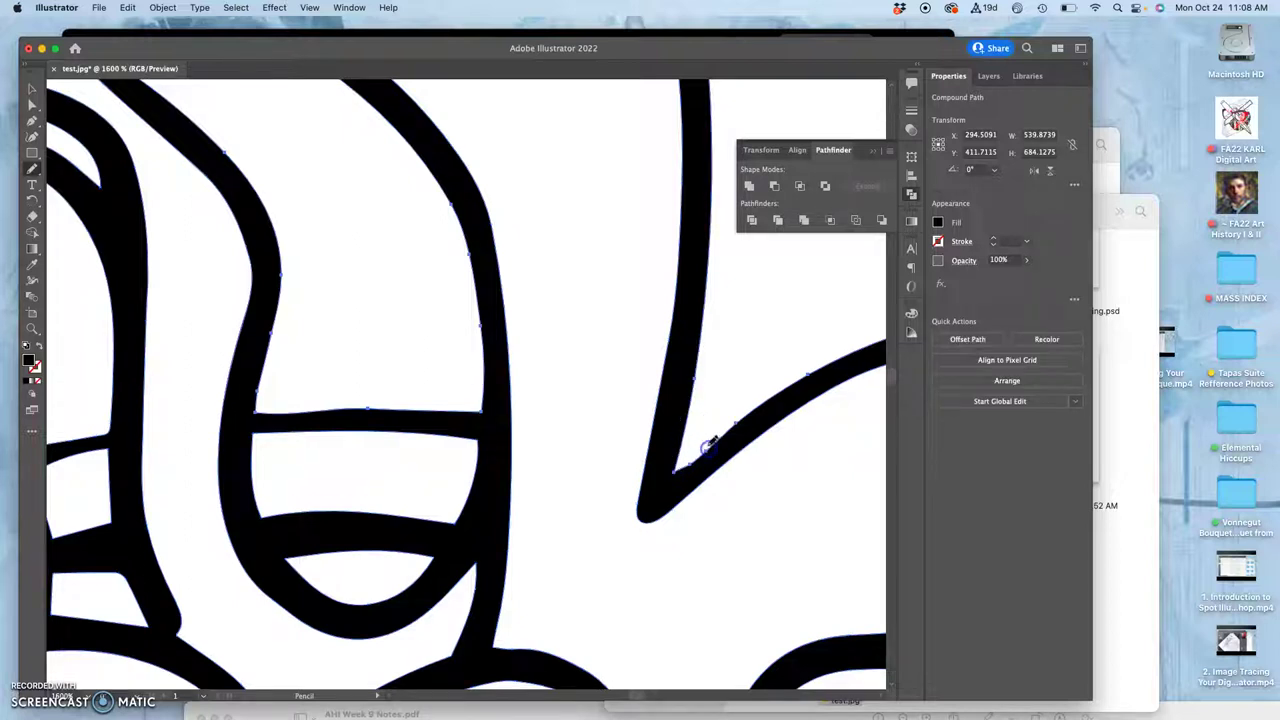
drag(641, 260, 611, 517)
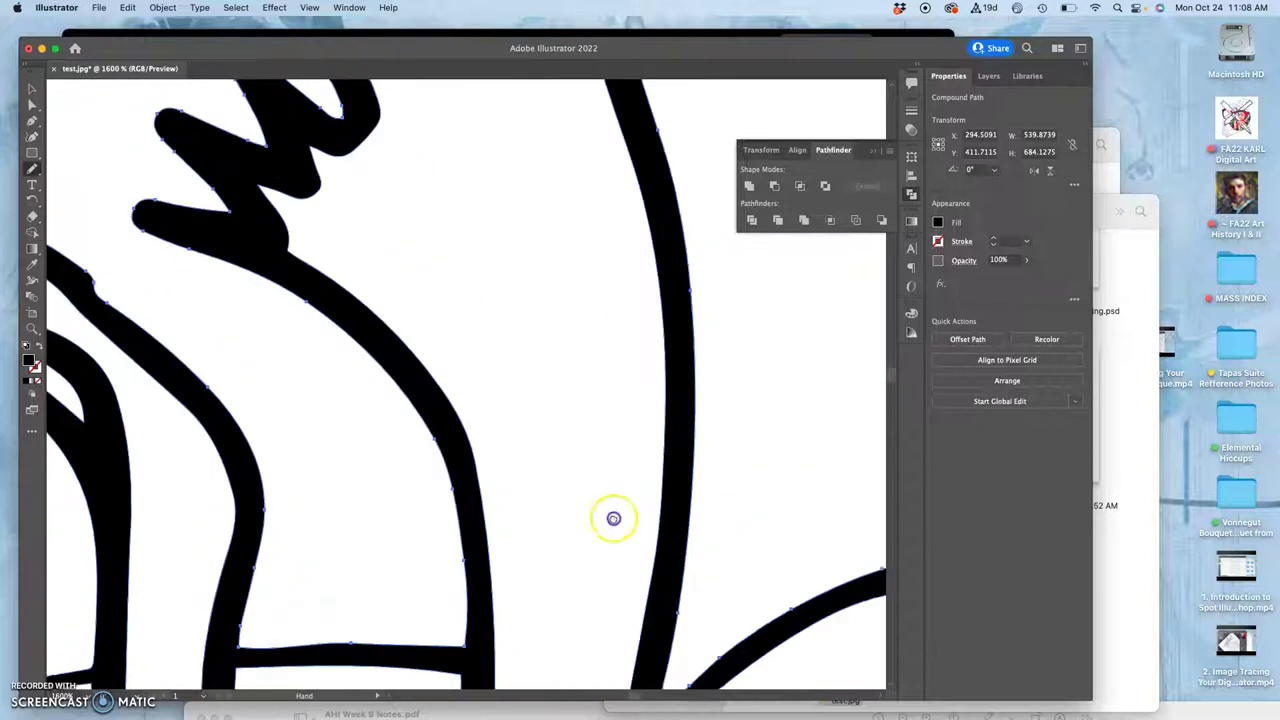
drag(575, 192, 571, 506)
mouse_move(549, 303)
mouse_down()
mouse_move(480, 382)
mouse_move(474, 353)
mouse_move(492, 325)
mouse_move(469, 341)
mouse_move(407, 339)
mouse_move(473, 365)
mouse_move(459, 344)
mouse_move(449, 367)
mouse_move(423, 358)
mouse_move(420, 390)
mouse_up()
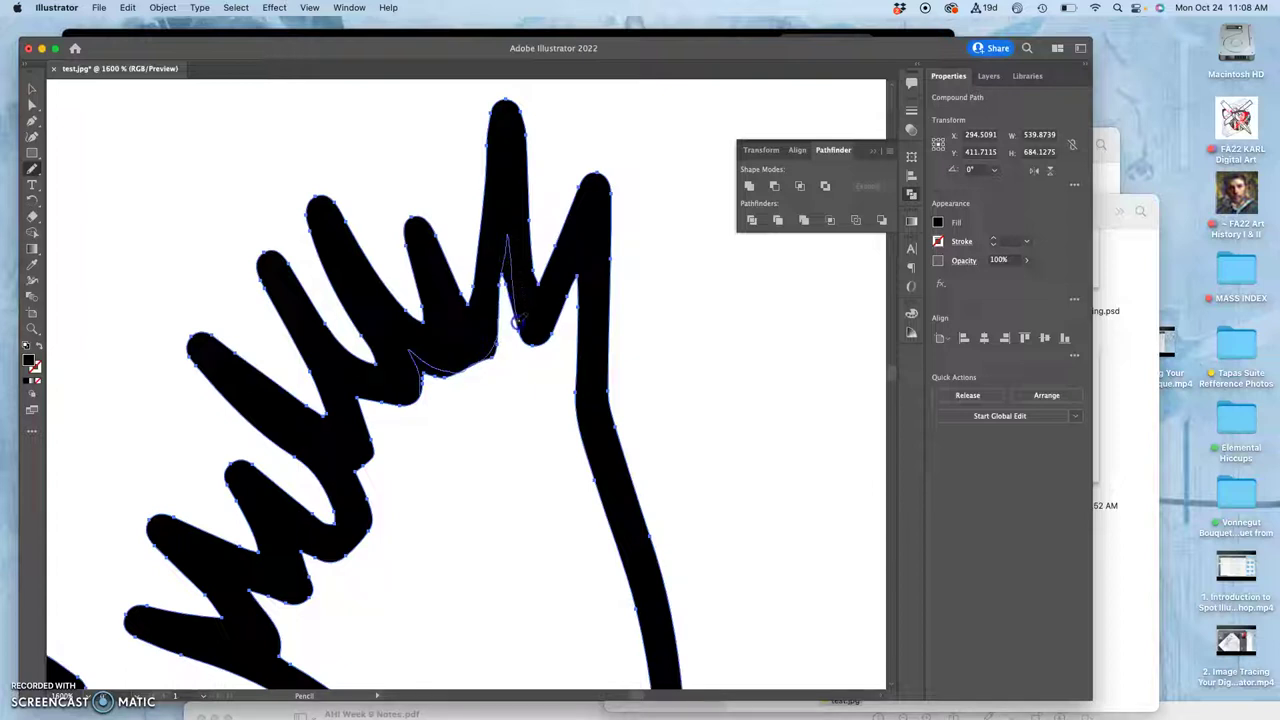
drag(517, 320, 522, 323)
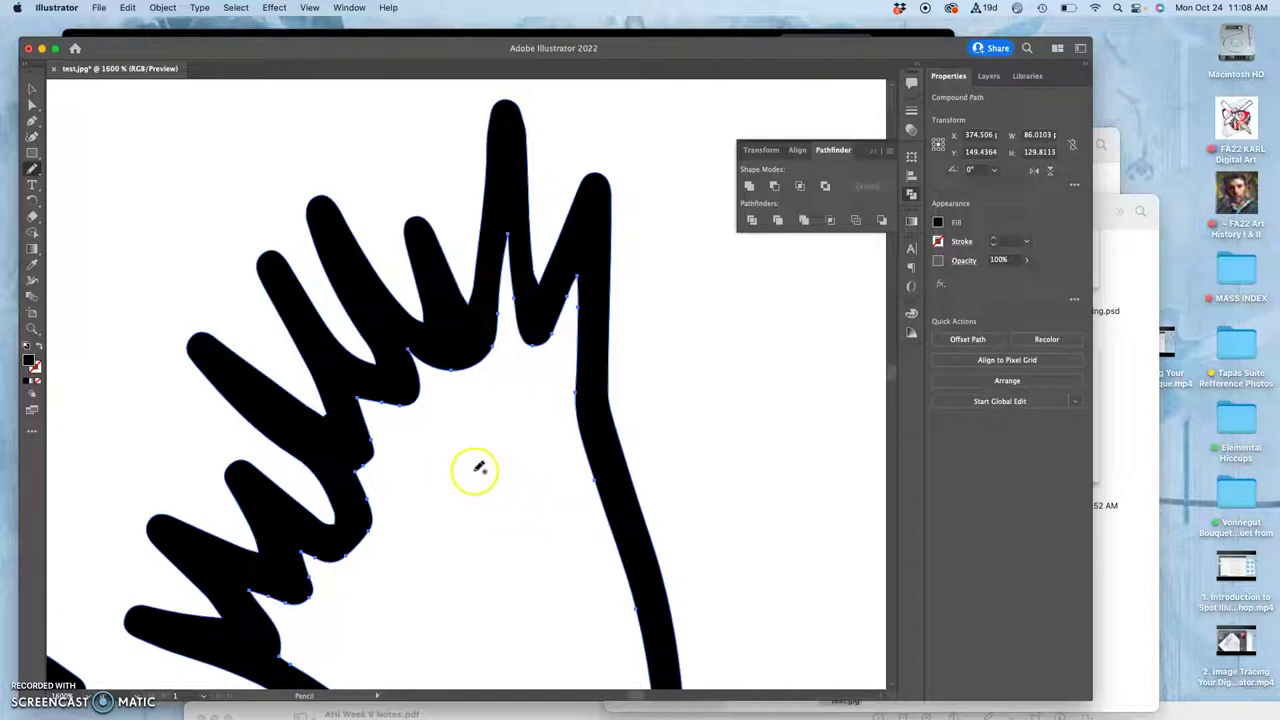
- Redraw the inner contour of the fringe at its lowest spike and around its middle notches with the Pencil tool, sharpening the points
drag(394, 529, 474, 329)
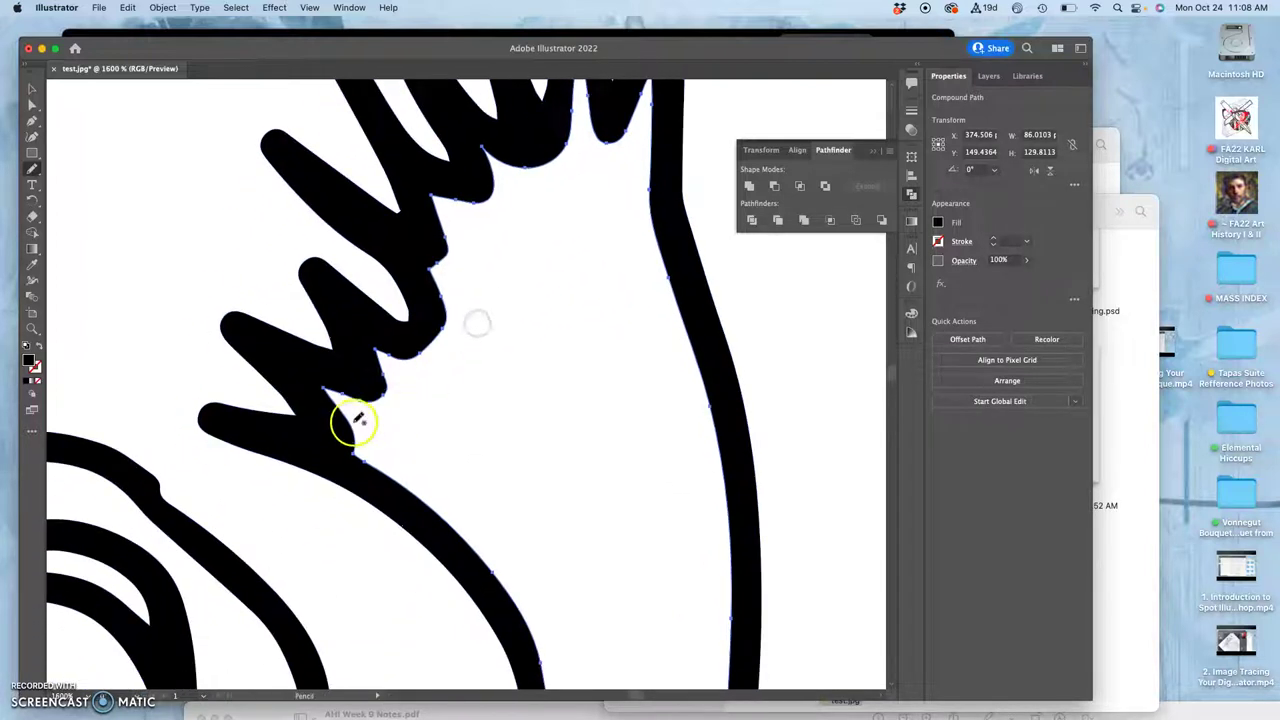
drag(352, 420, 343, 428)
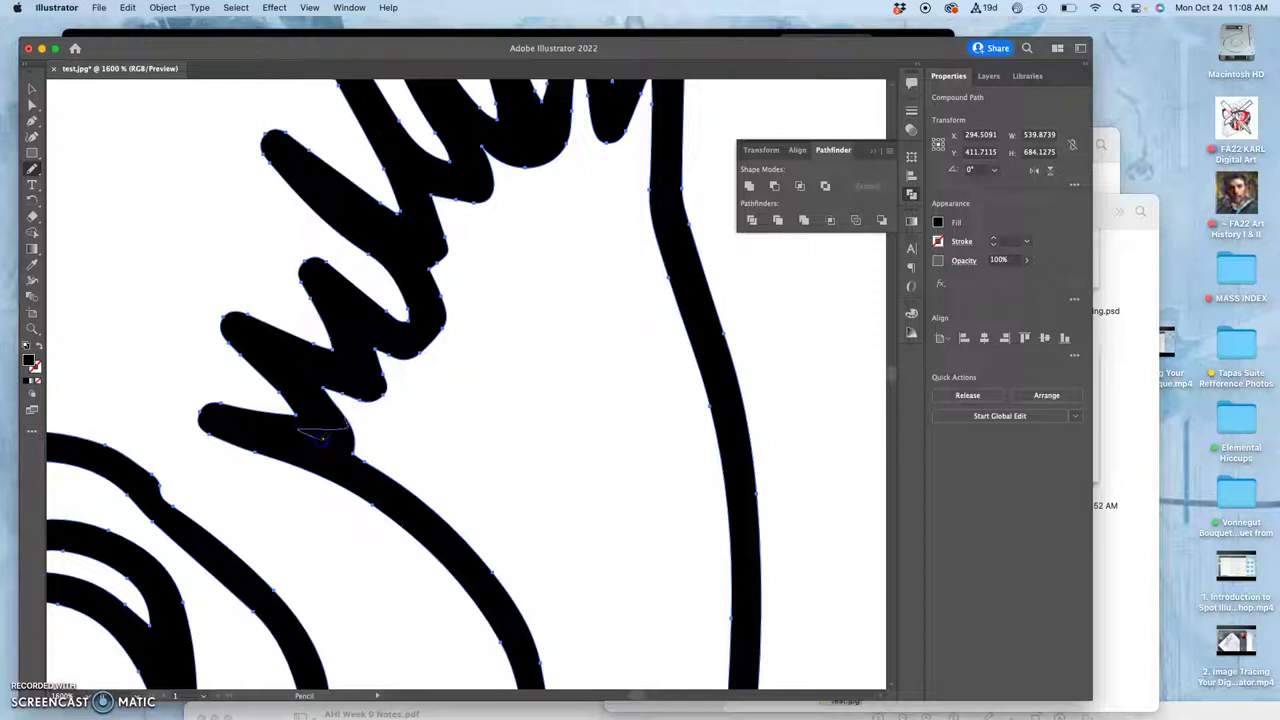
drag(360, 453, 363, 455)
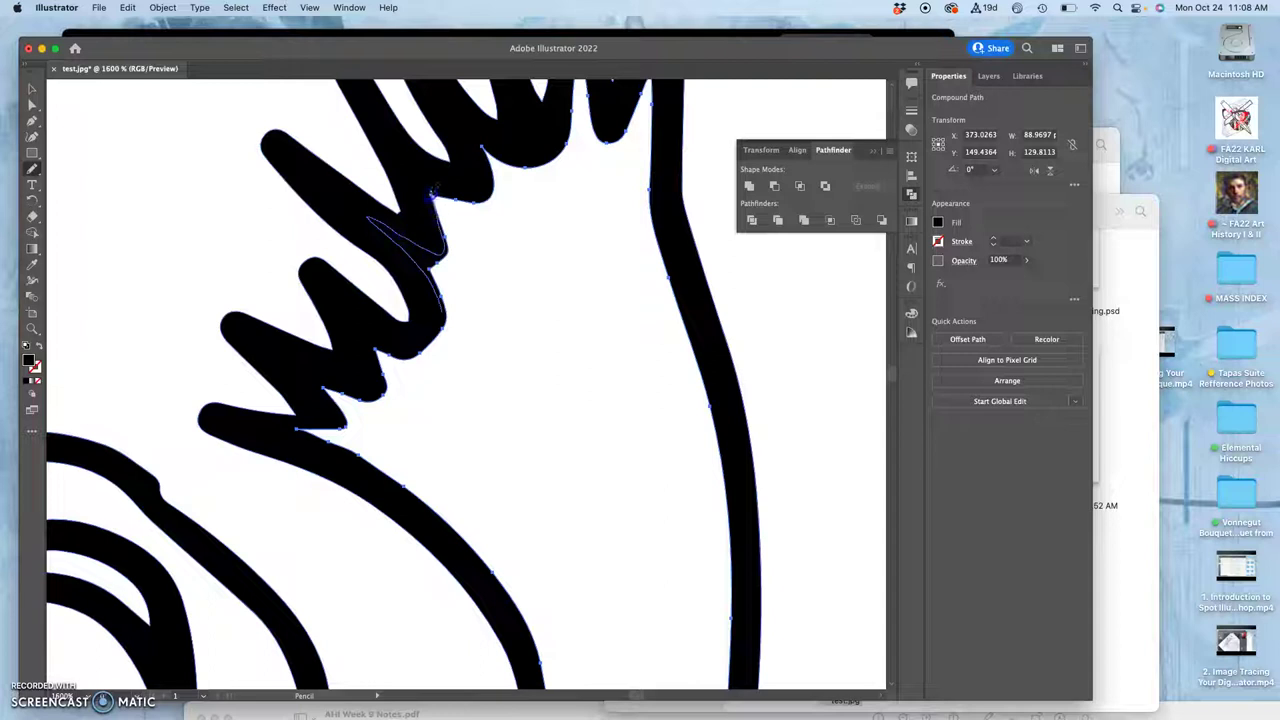
drag(431, 193, 442, 216)
key(super+z)
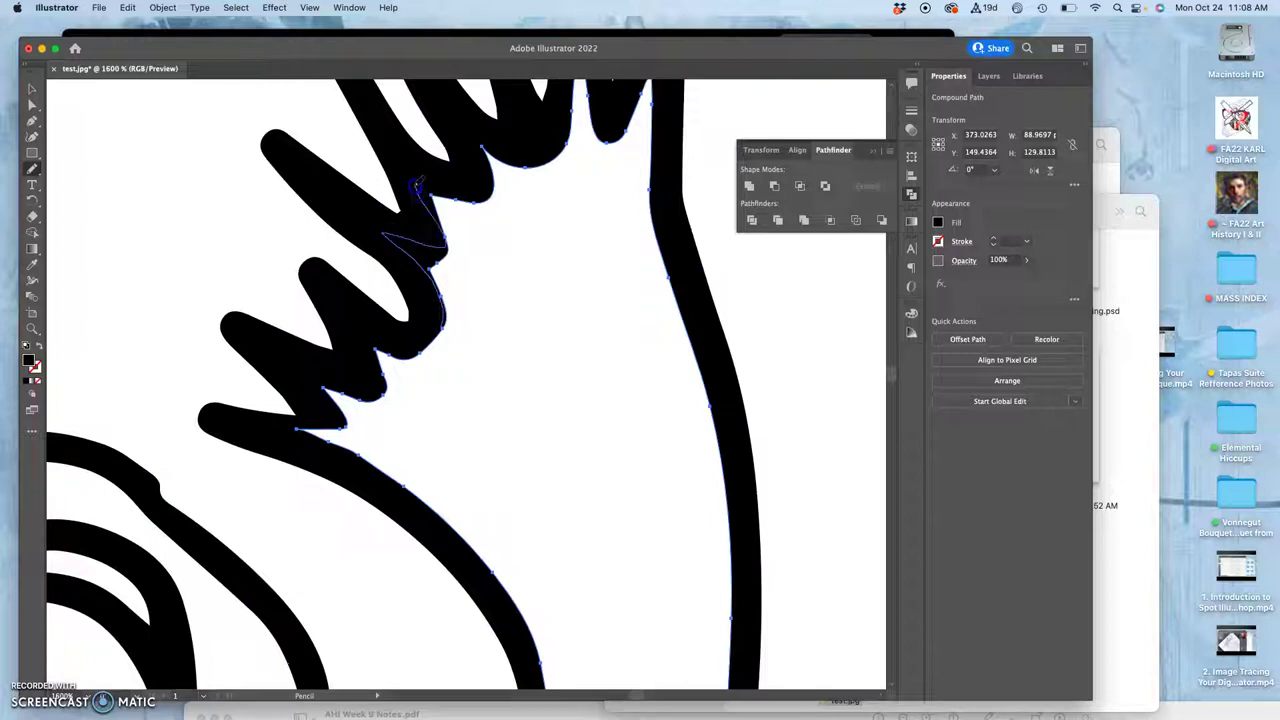
drag(474, 203, 478, 212)
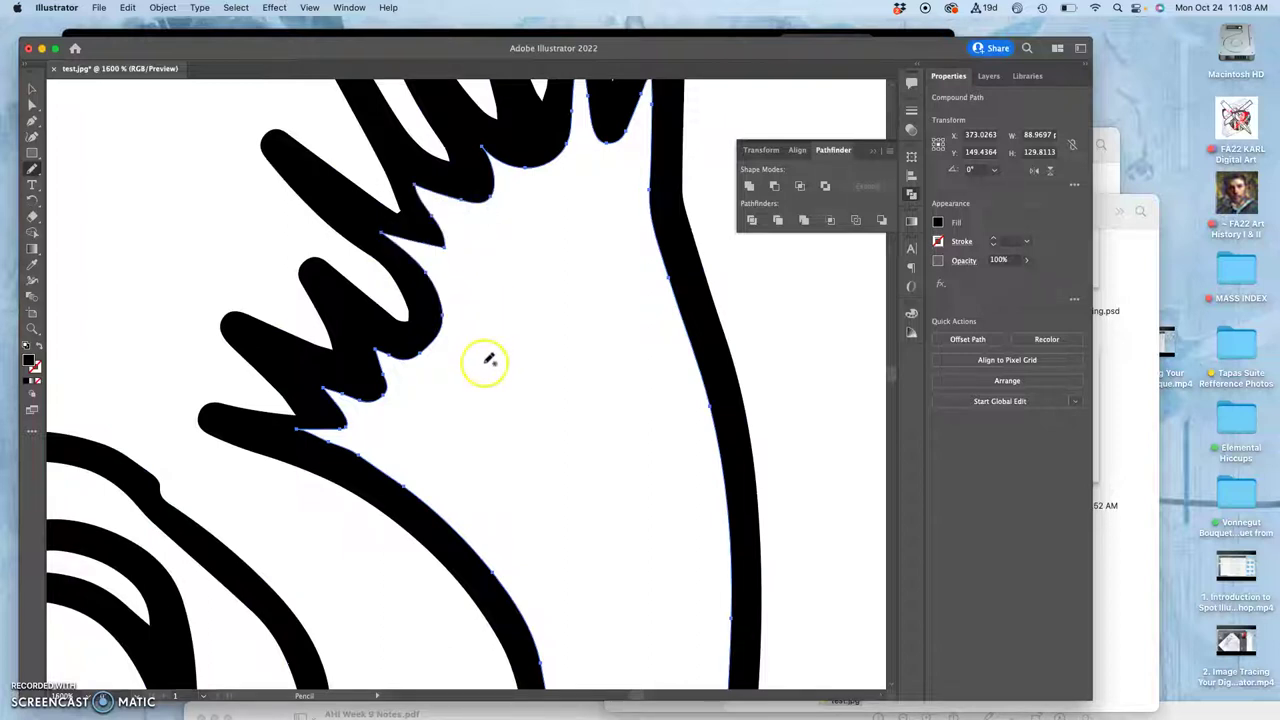
- Smooth the bump on the outer edge of the large arch beside the spiky fringe with the Pencil tool
drag(480, 443, 528, 249)
drag(475, 353, 546, 295)
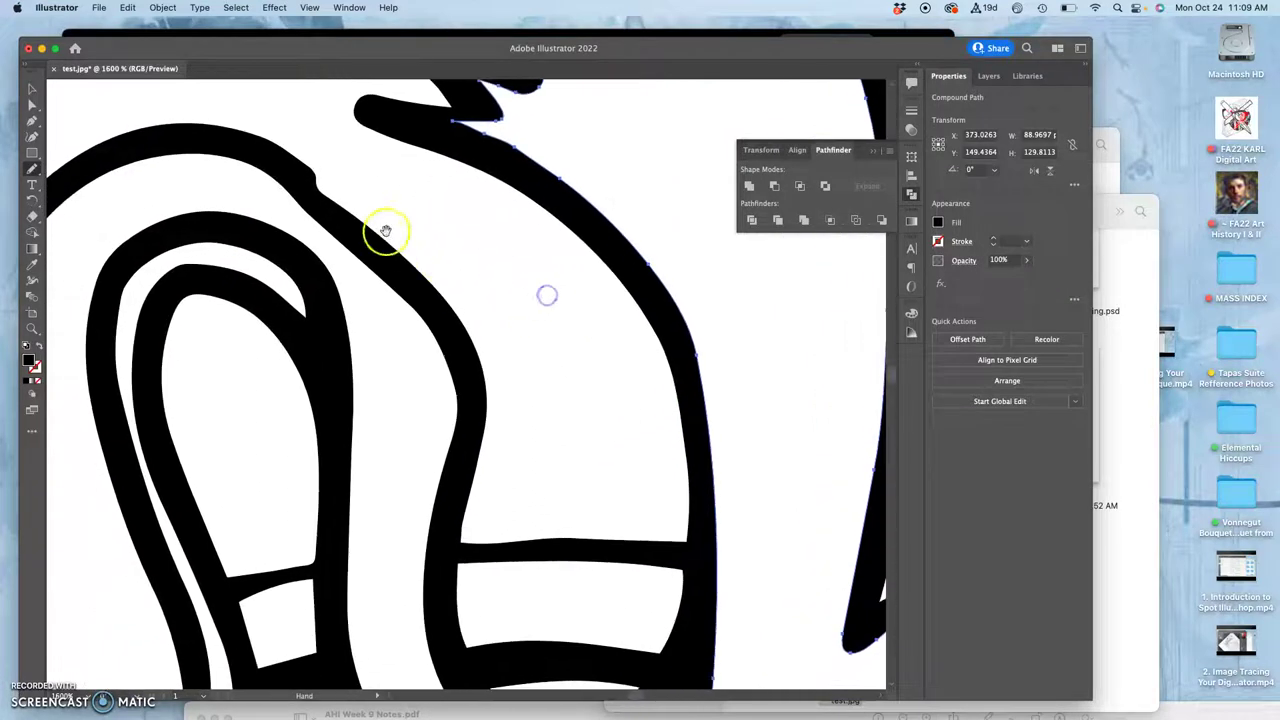
drag(408, 214, 517, 223)
key(a)
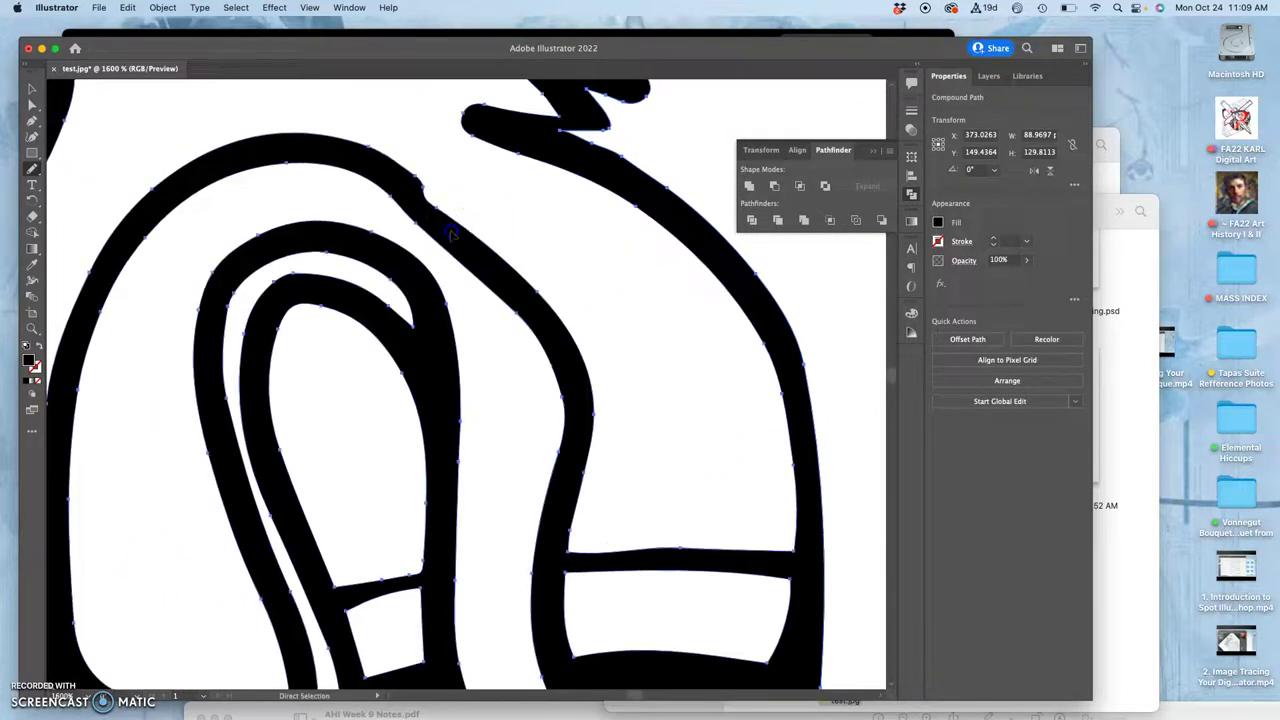
super+click(451, 233)
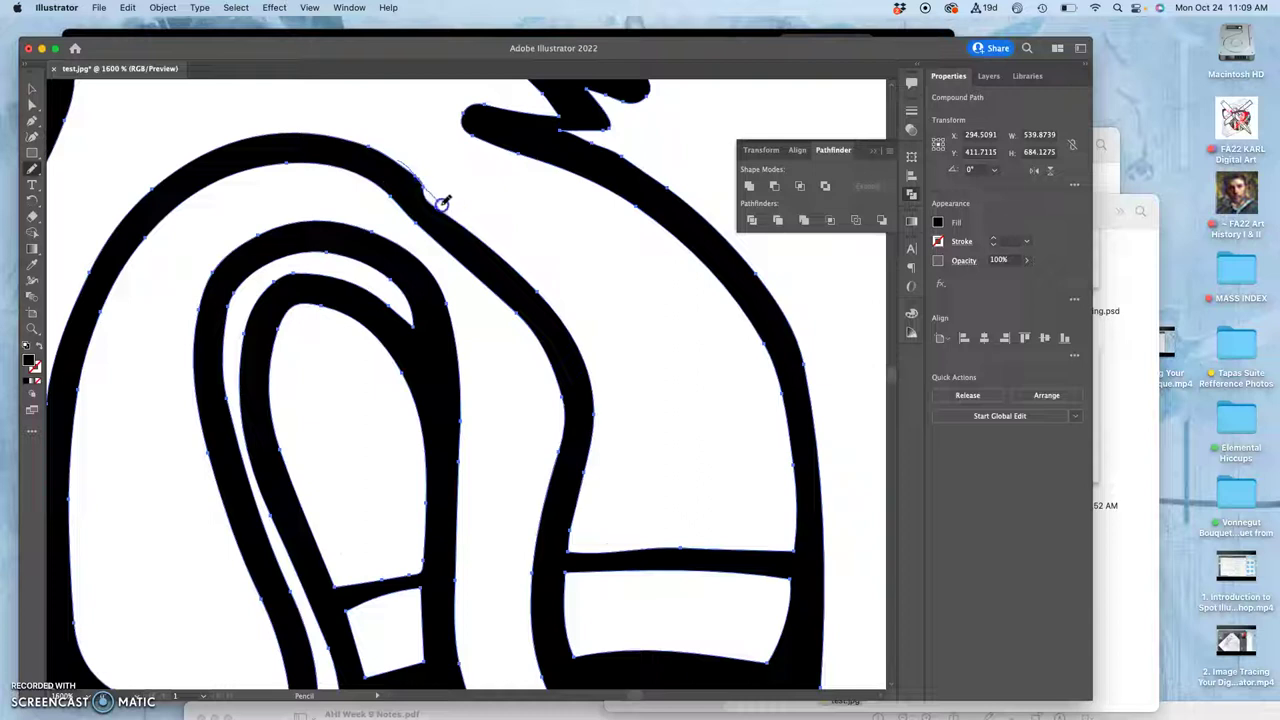
drag(467, 224, 472, 232)
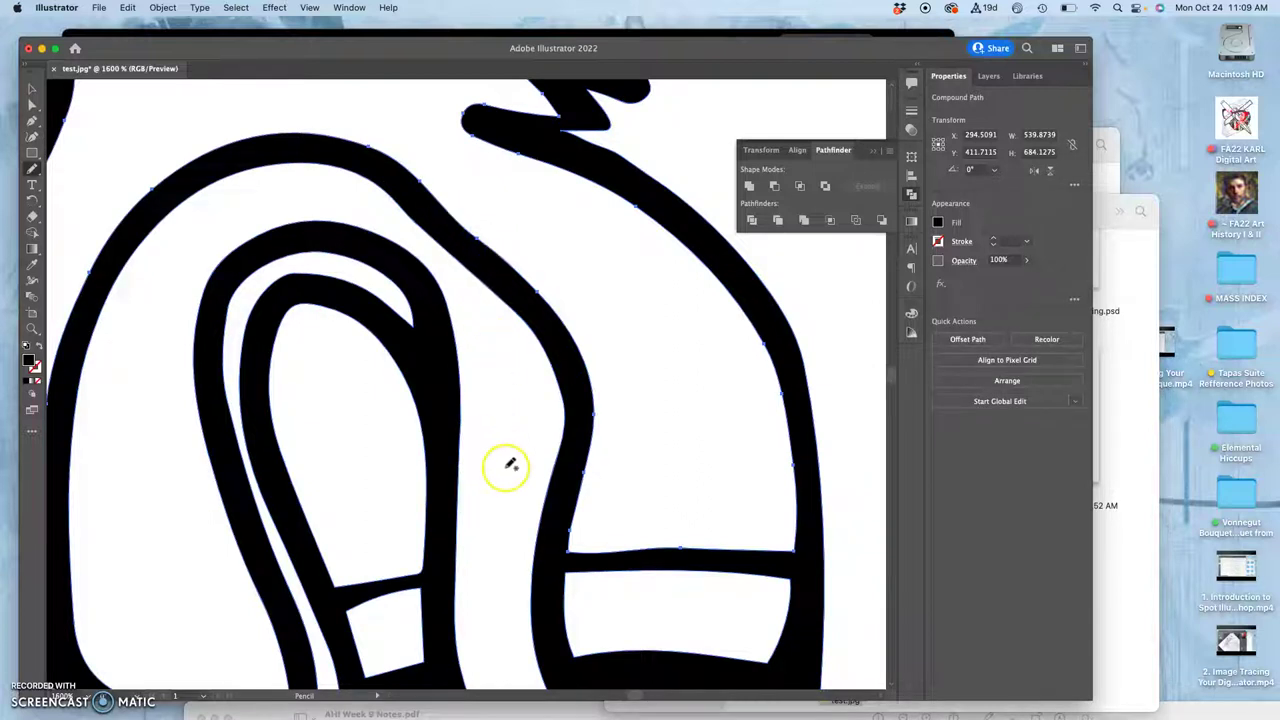
- Switch to the Smooth tool and even out the outer edge of the hooked U-shaped curve
key(space)
drag(464, 372, 734, 406)
drag(472, 318, 686, 457)
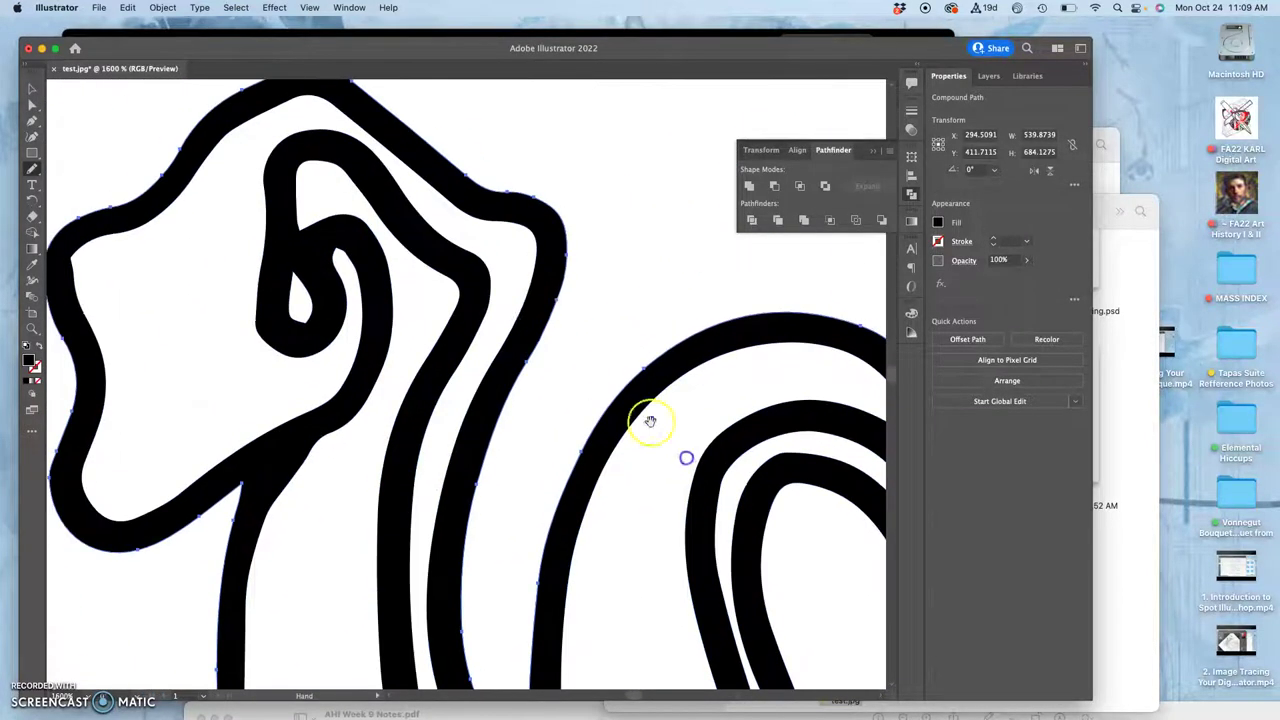
drag(524, 287, 666, 366)
drag(451, 357, 421, 298)
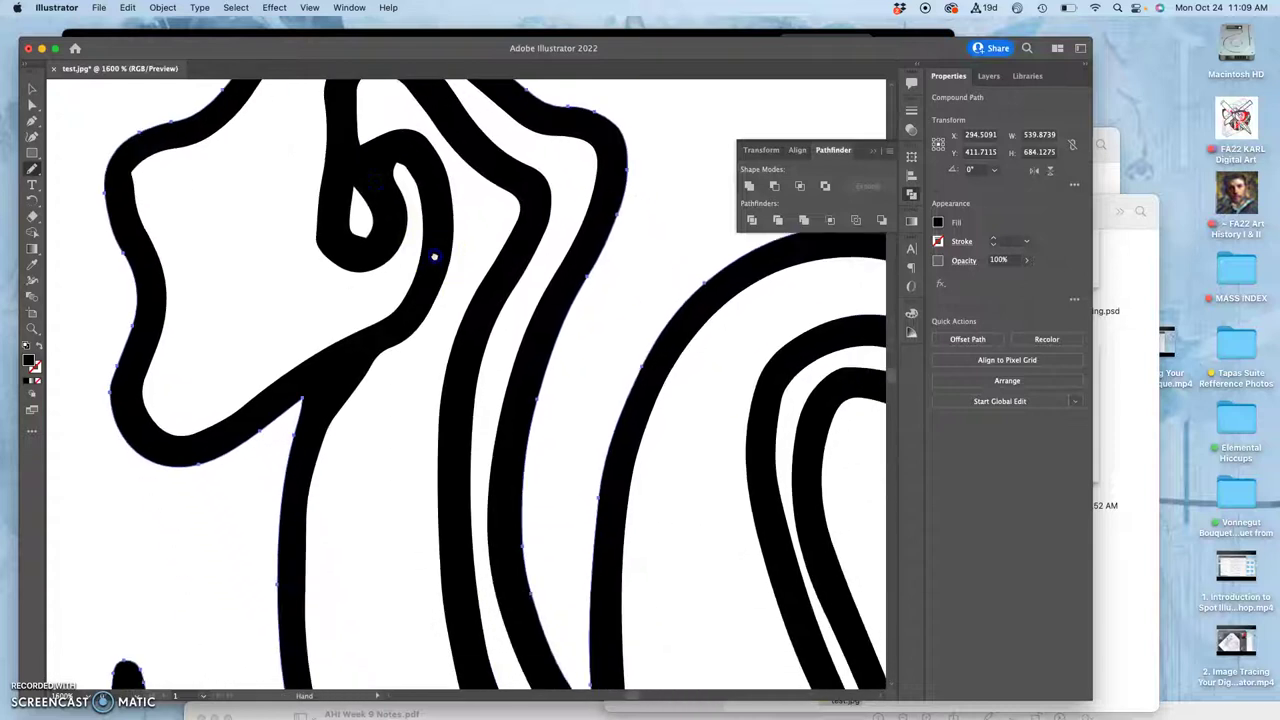
drag(434, 256, 424, 236)
mouse_move(454, 354)
mouse_down()
mouse_move(470, 219)
mouse_move(610, 130)
mouse_move(635, 218)
mouse_move(631, 346)
mouse_up()
drag(503, 300, 631, 363)
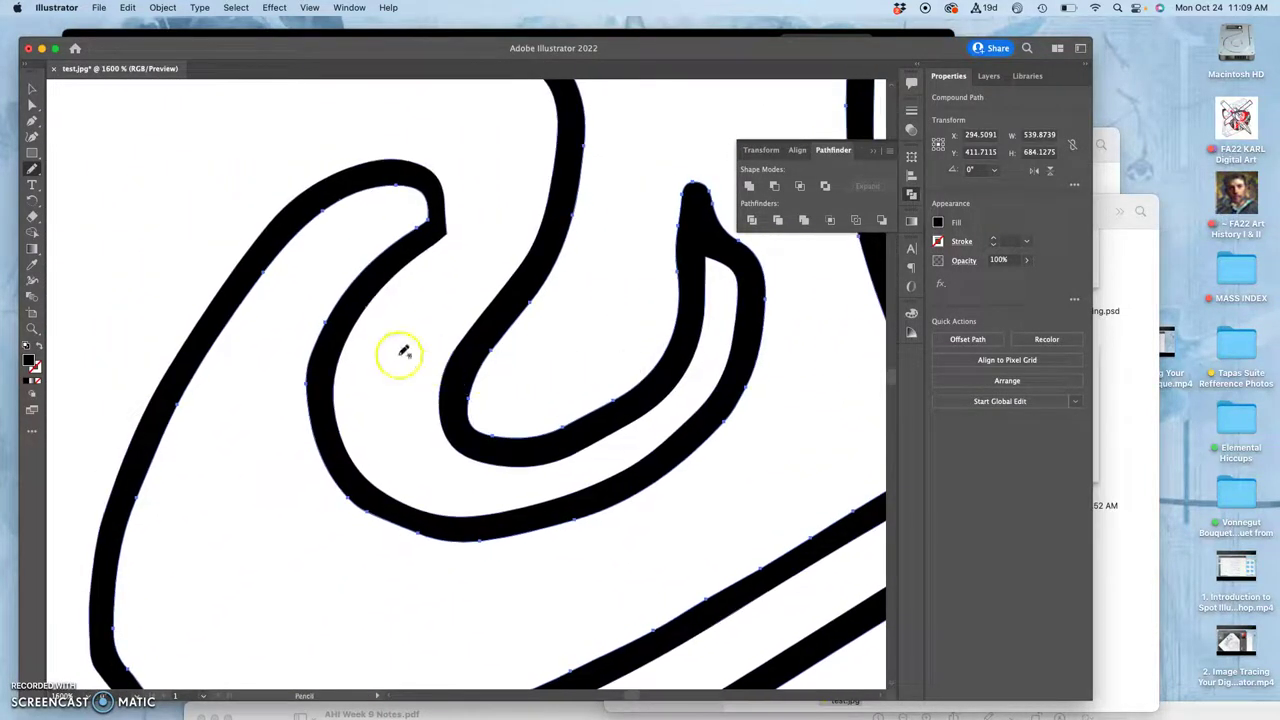
drag(31, 168, 77, 215)
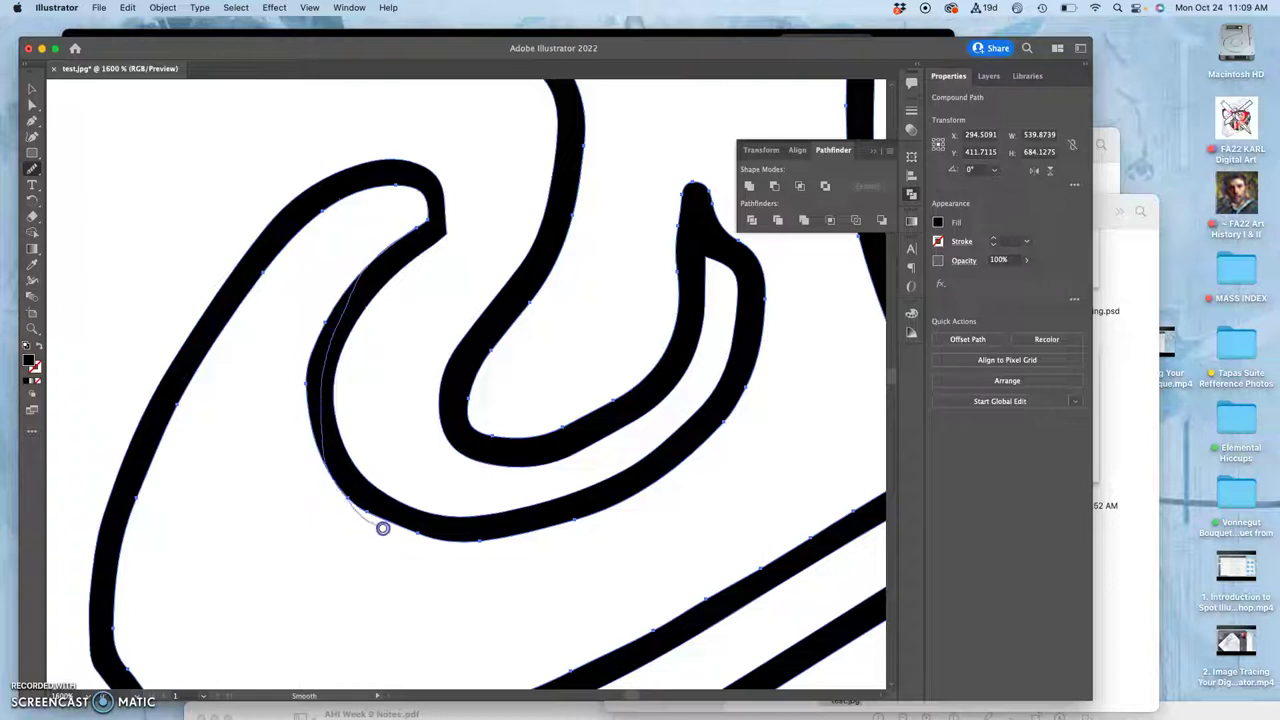
drag(383, 528, 466, 542)
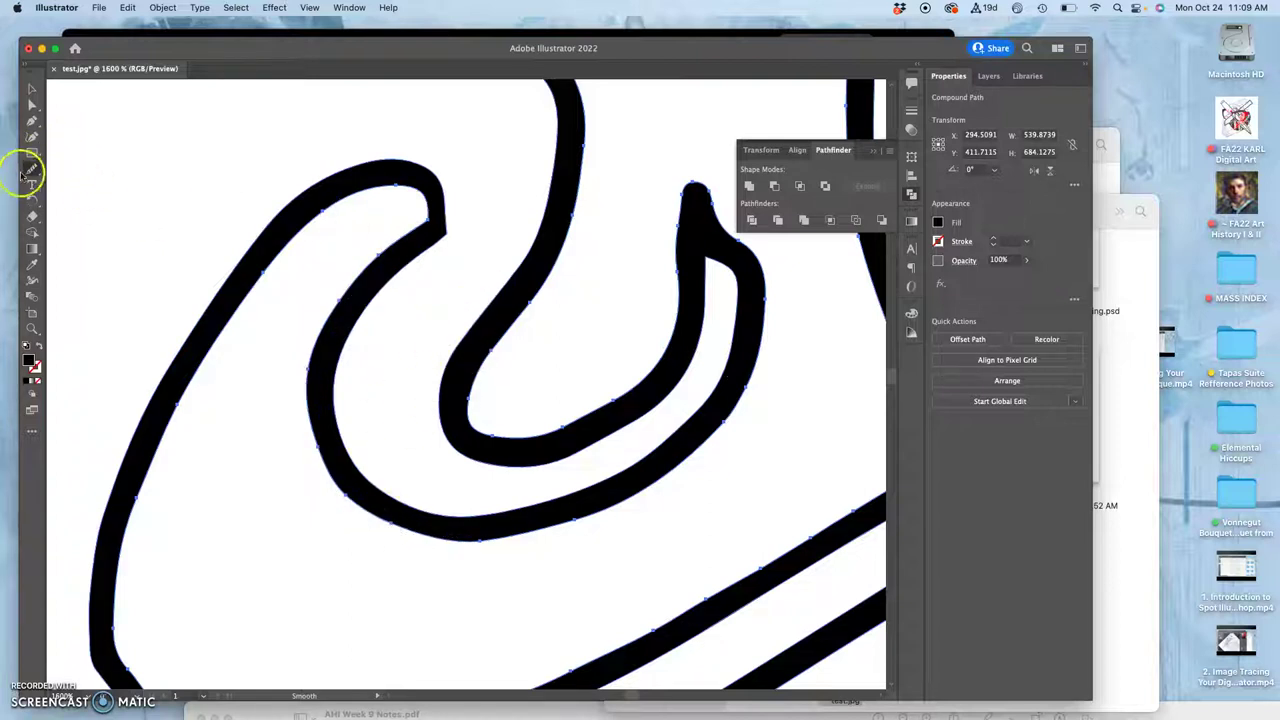
- Check the Pencil tool group and the complete tool collection for the Smooth tool
mouse_move(31, 172)
mouse_down()
mouse_move(83, 177)
mouse_move(76, 218)
mouse_up()
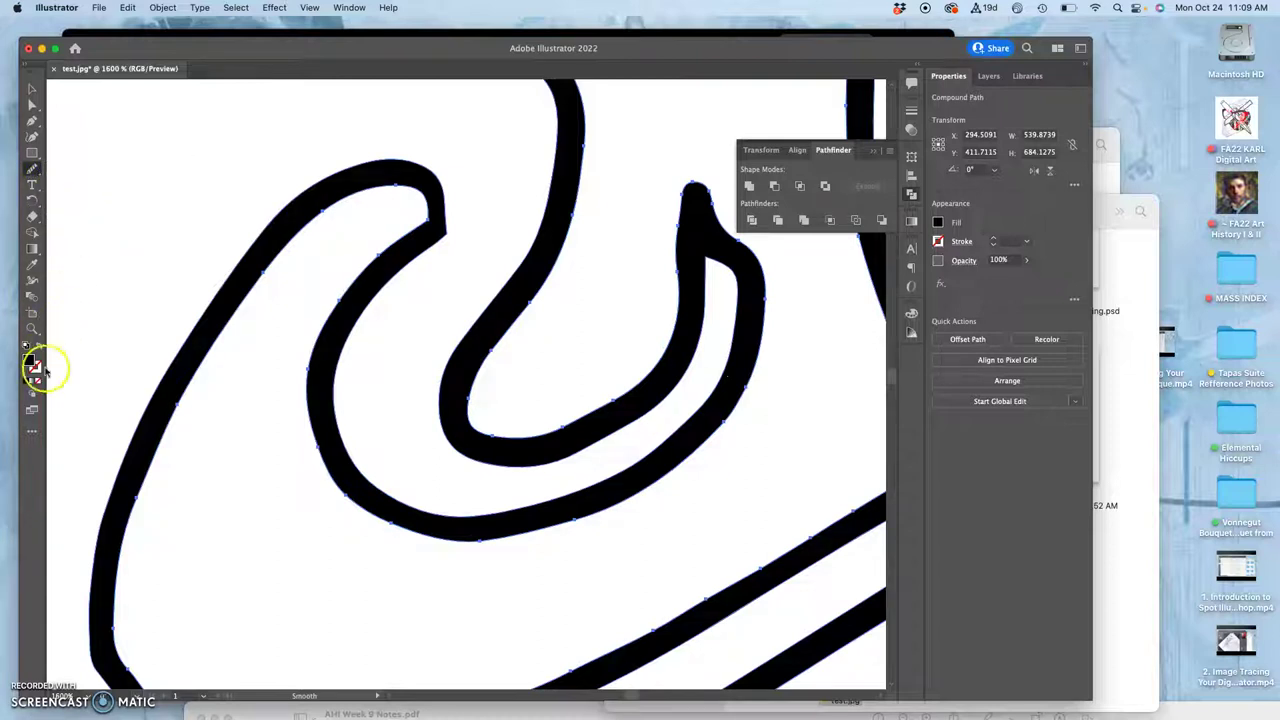
click(31, 434)
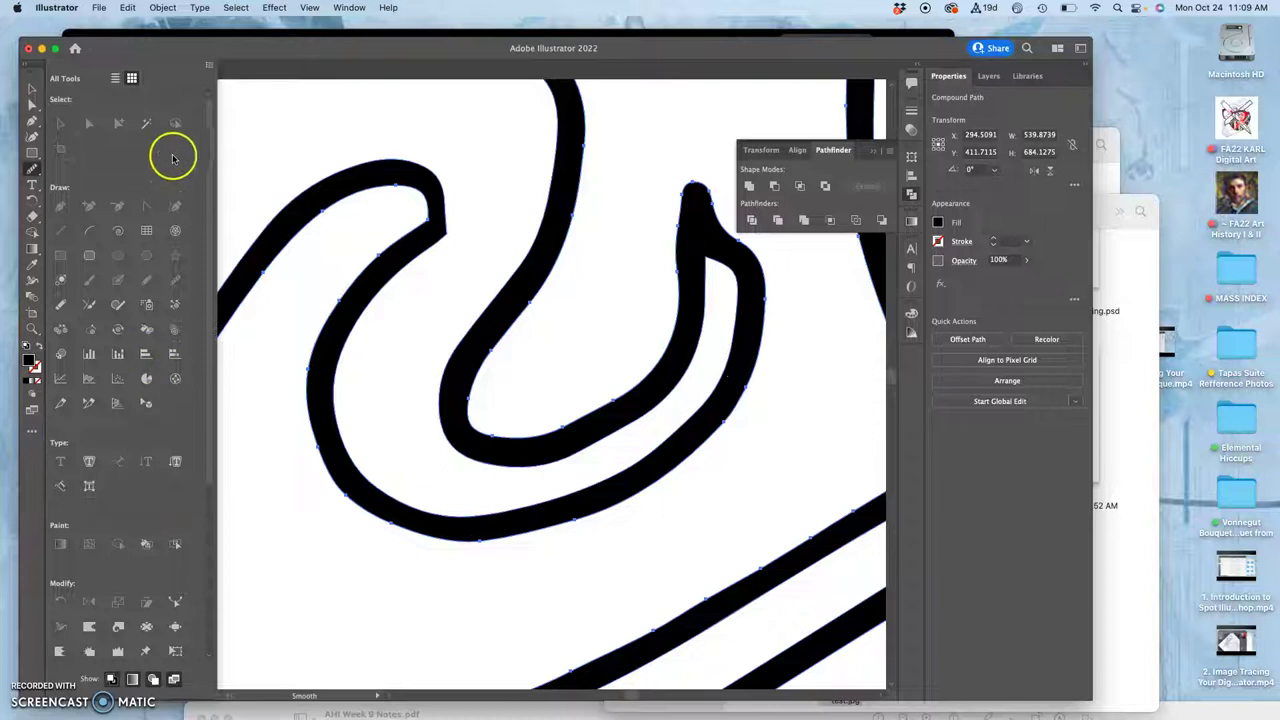
click(33, 429)
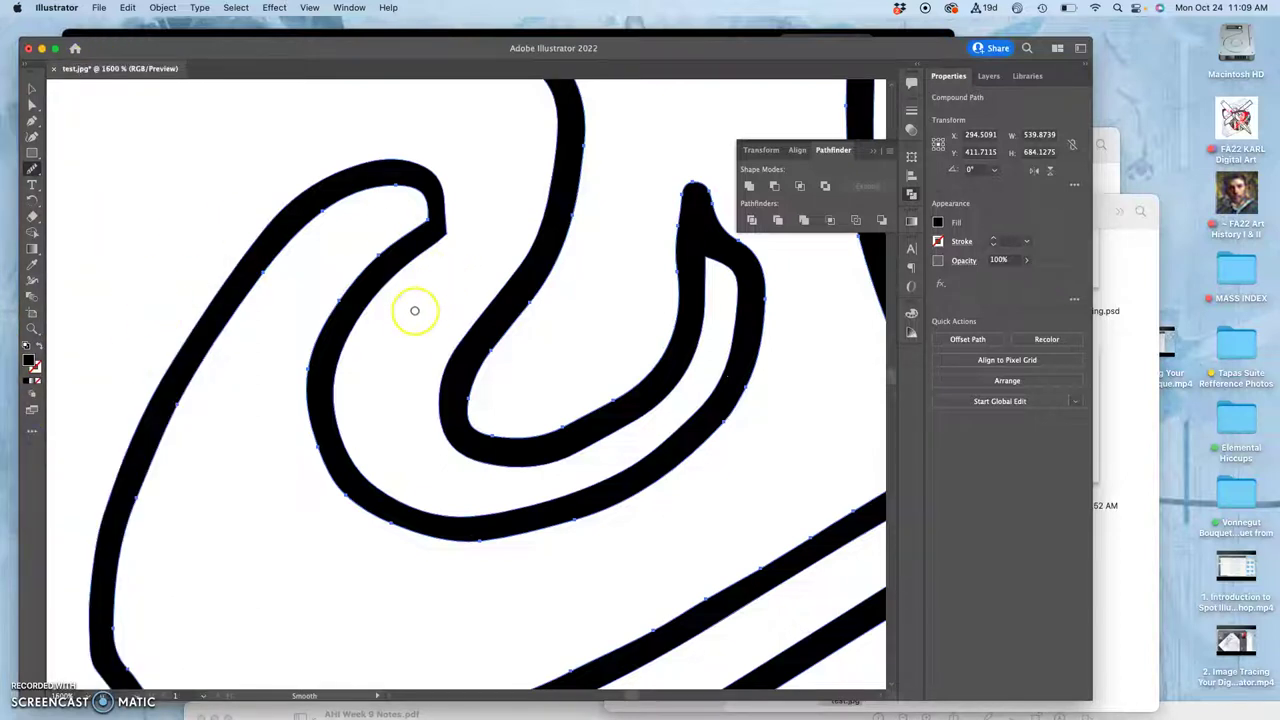
- Smooth the inner and outer edges of the rounded corner below the U-shaped curve with the Smooth tool
scroll(414, 310, down, 5)
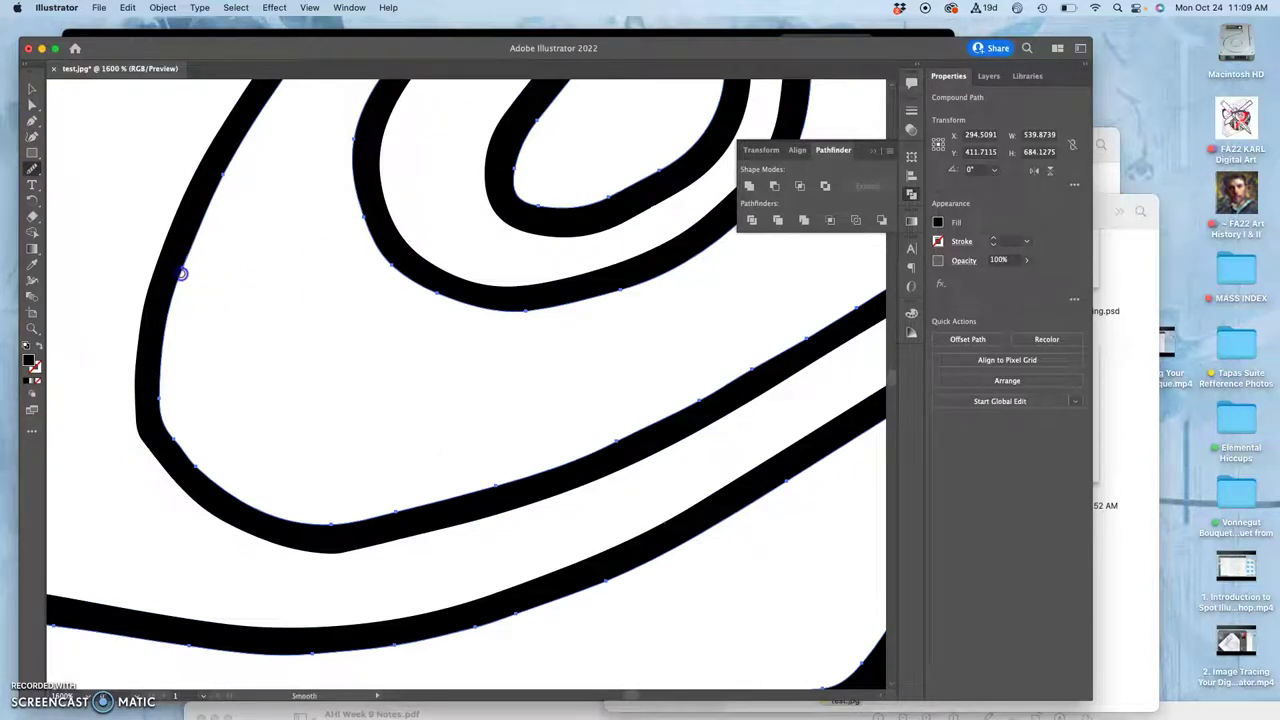
mouse_move(208, 480)
mouse_down()
mouse_move(177, 434)
mouse_move(158, 440)
mouse_move(143, 314)
mouse_move(160, 272)
mouse_up()
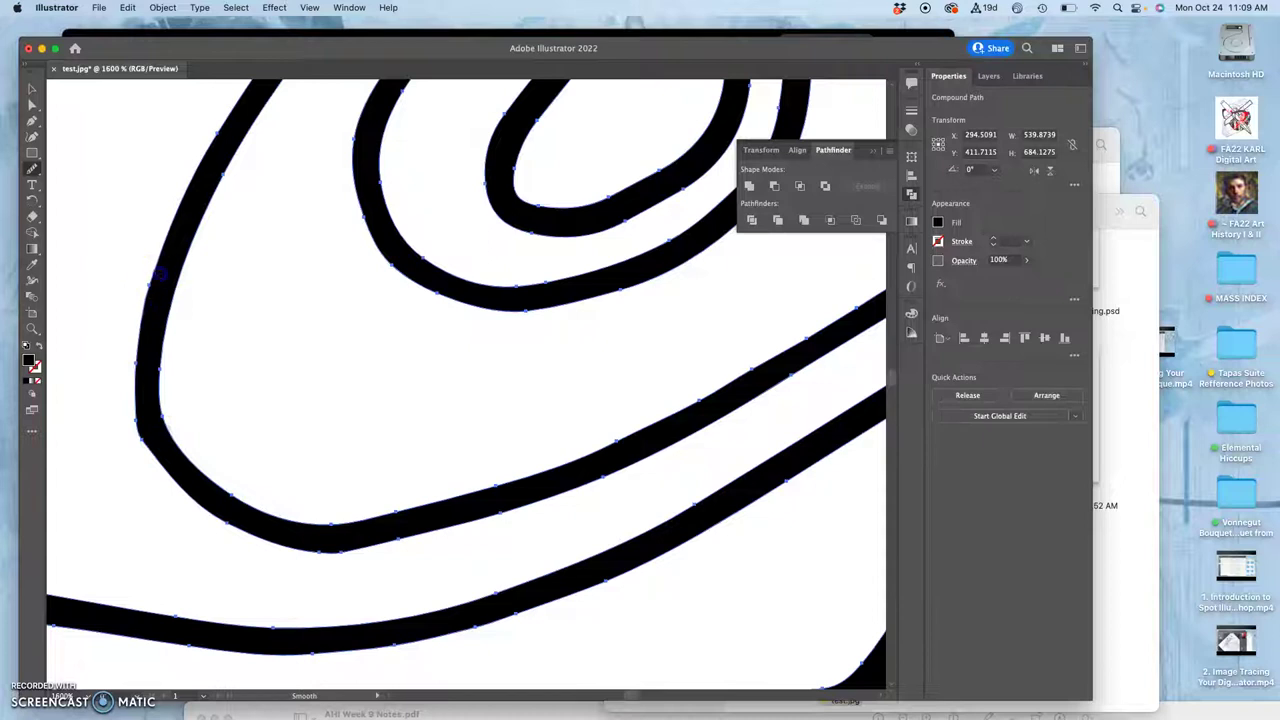
drag(145, 424, 169, 483)
drag(134, 384, 190, 496)
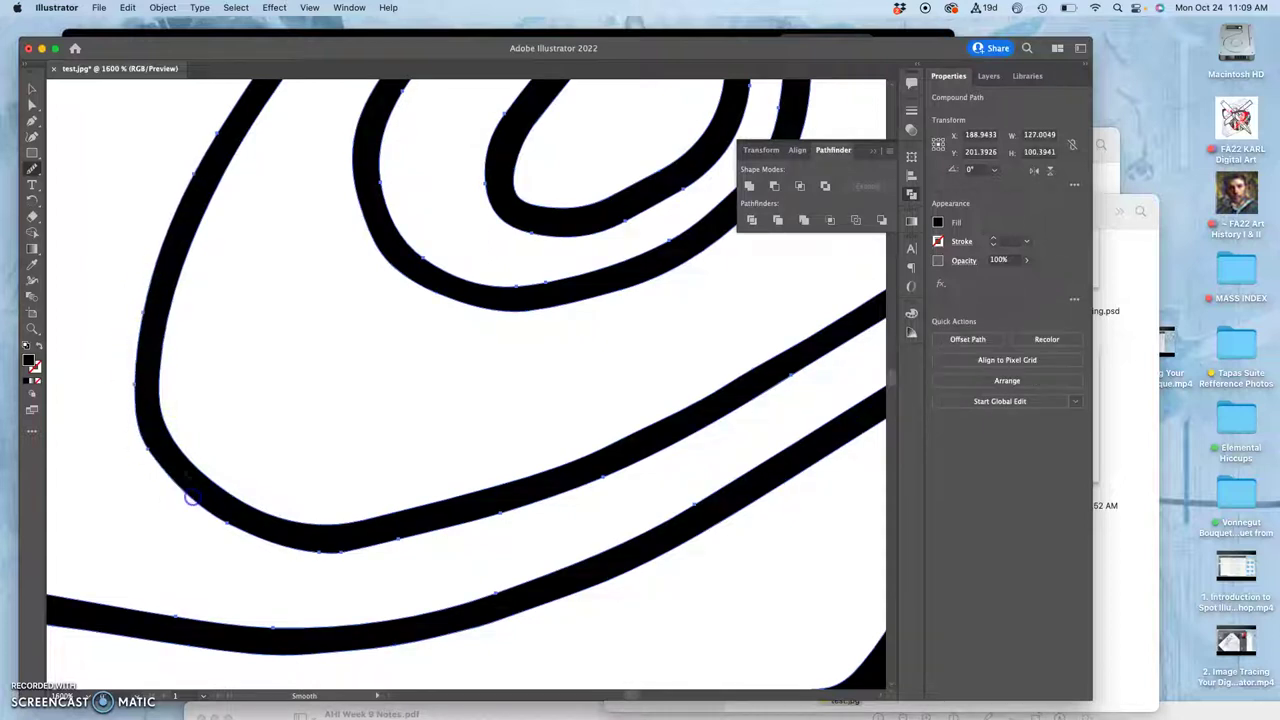
mouse_move(346, 551)
mouse_down()
mouse_move(561, 490)
mouse_move(364, 545)
mouse_move(551, 500)
mouse_move(419, 530)
mouse_move(387, 443)
mouse_move(495, 504)
mouse_move(613, 480)
mouse_up()
- Select the full line art again and smooth the outer edge of the long vertical curve outside the rounded corner
key(space)
drag(542, 362, 363, 500)
drag(421, 381, 357, 243)
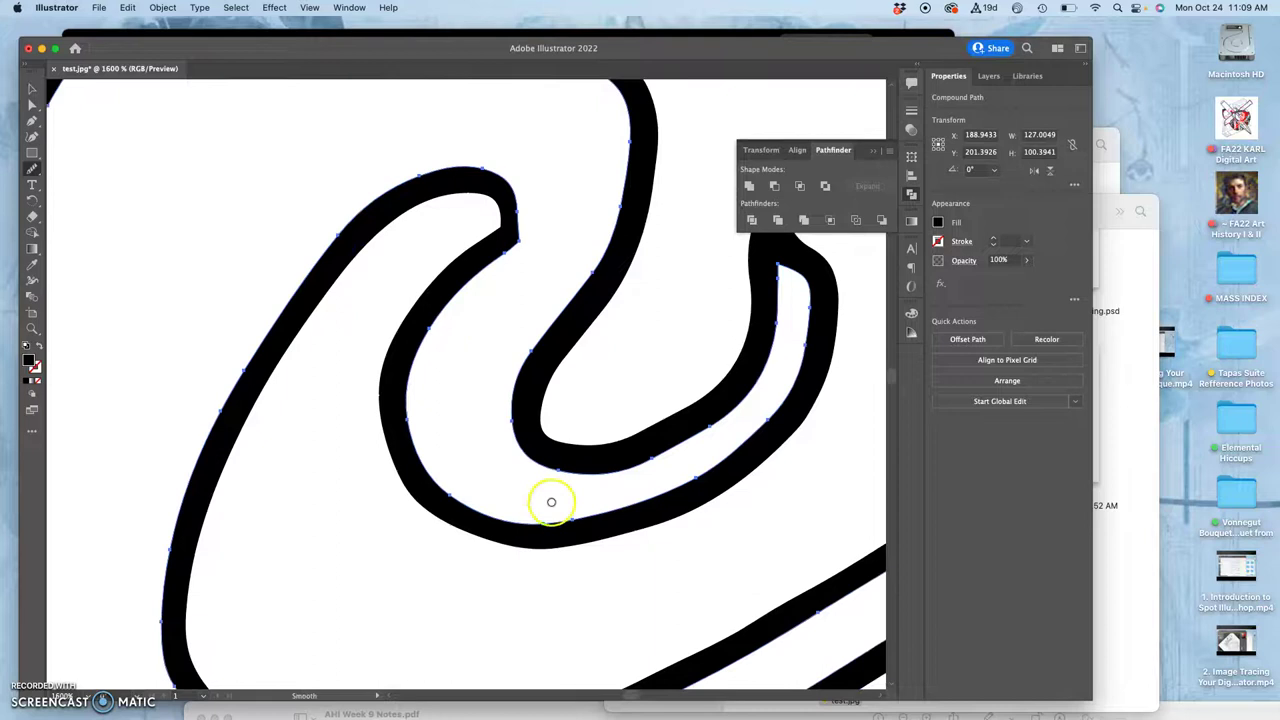
key(space)
mouse_move(586, 508)
mouse_down()
mouse_move(743, 451)
mouse_move(528, 277)
mouse_move(529, 364)
mouse_move(549, 369)
mouse_up()
super+click(391, 258)
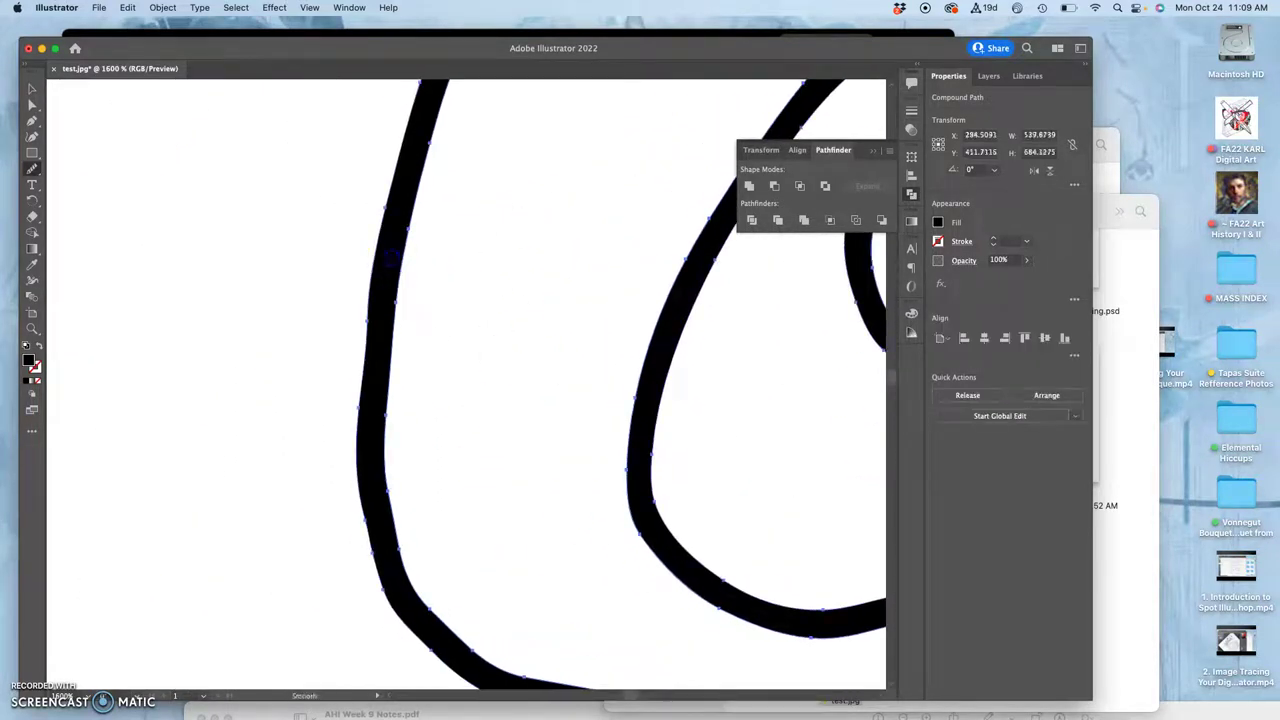
mouse_move(387, 197)
mouse_down()
mouse_move(342, 398)
mouse_move(376, 268)
mouse_move(354, 481)
mouse_move(365, 365)
mouse_move(370, 510)
mouse_up()
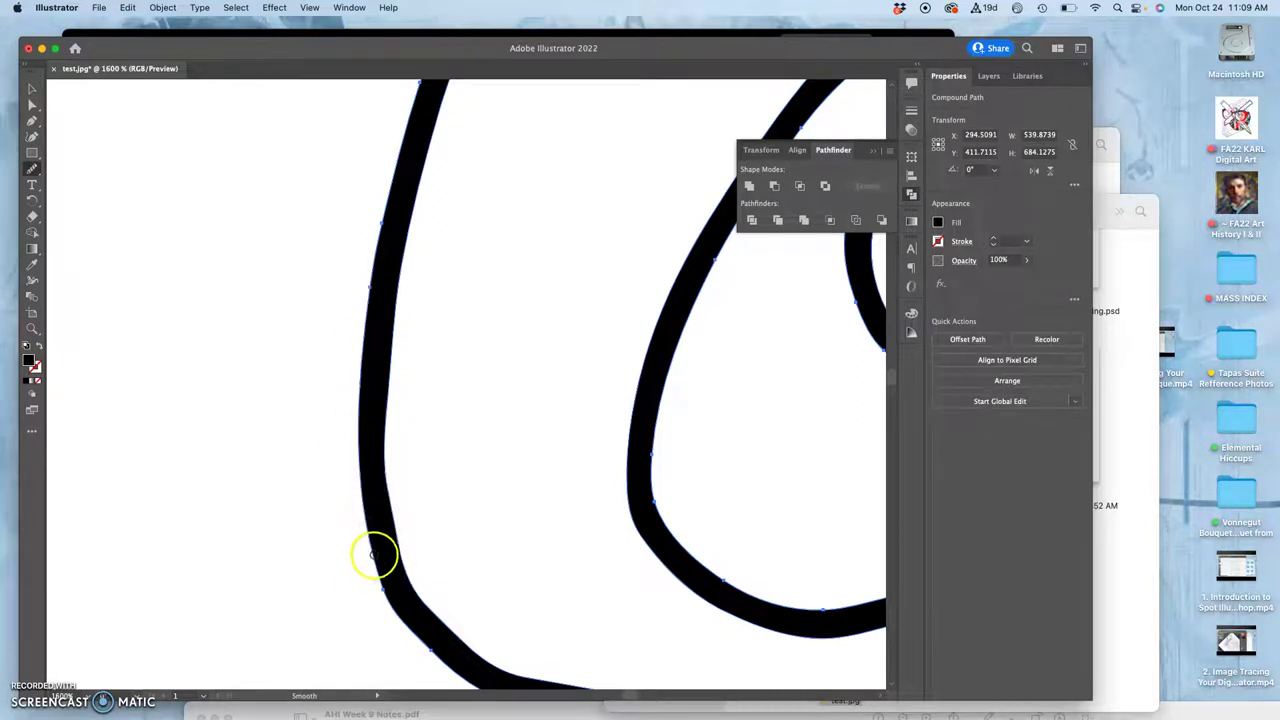
- View the skull at 300%, and examine the eye socket's striped rim and black interior shape at 2400%
key(super+minus)
key(super+minus)
key(super+minus)
key(super+minus)
key(super+minus)
key(super+minus)
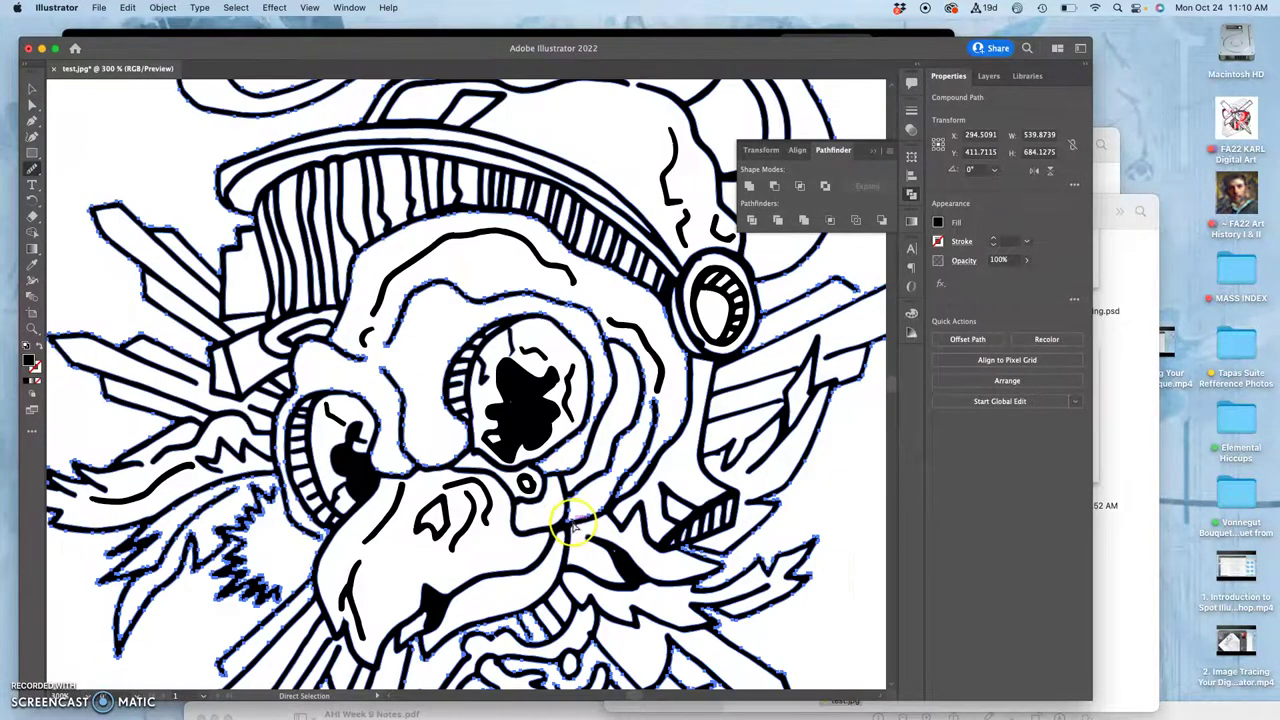
key(super+equal)
key(super+equal)
key(super+equal)
key(super+equal)
key(super+equal)
key(super+equal)
key(super+equal)
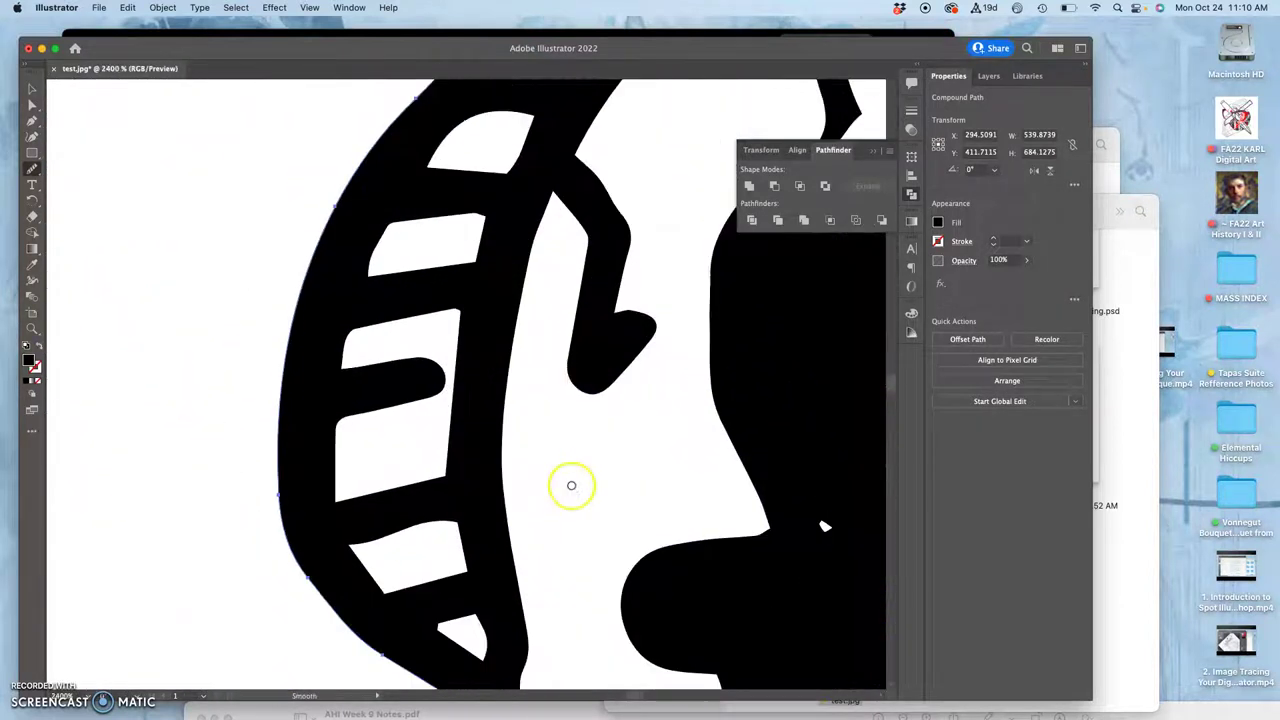
drag(594, 428, 180, 372)
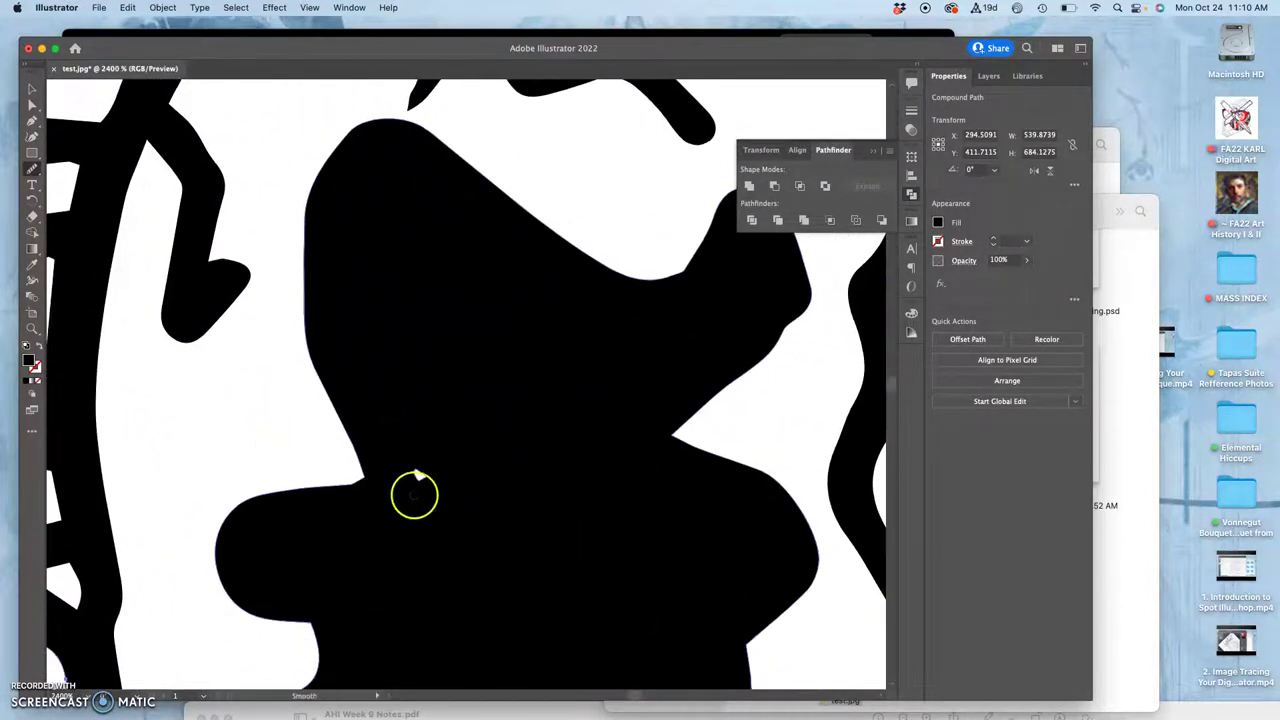
drag(414, 491, 429, 320)
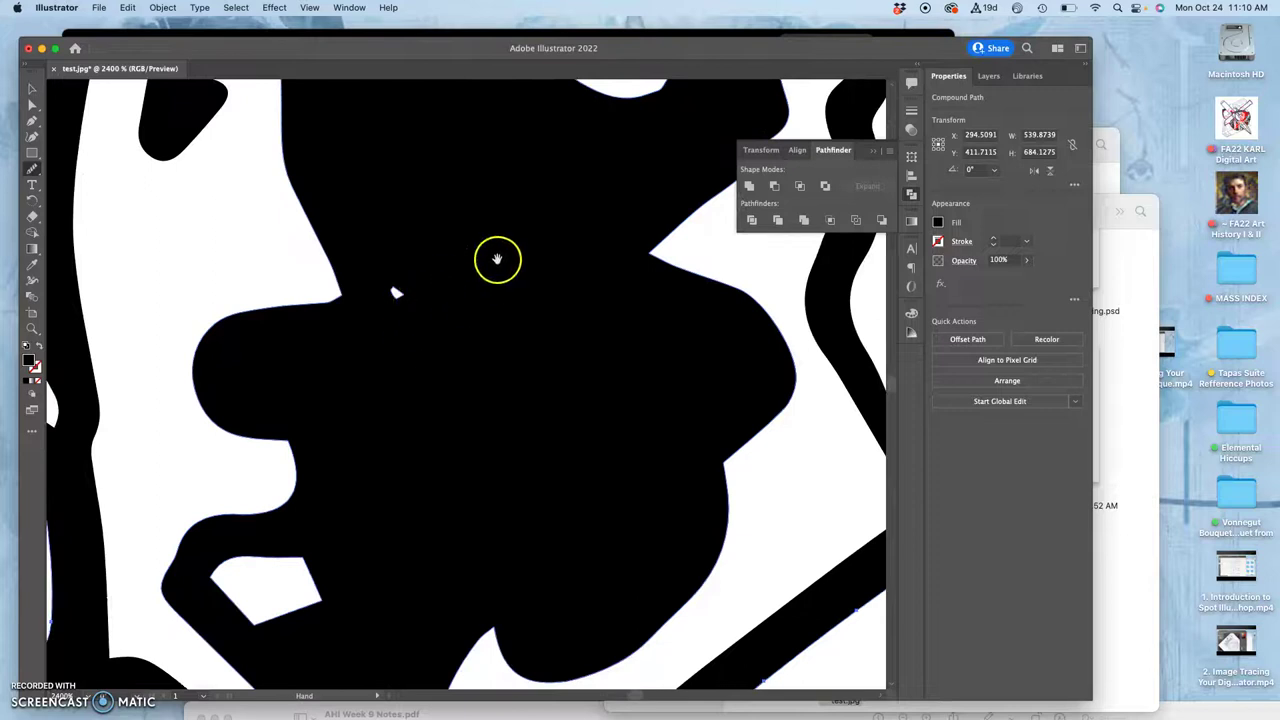
- Examine the line edges along the wavy lines, striped bands and oval ring at 1600% for uneven spots
drag(506, 250, 337, 569)
drag(486, 303, 466, 600)
scroll(474, 406, up, 10)
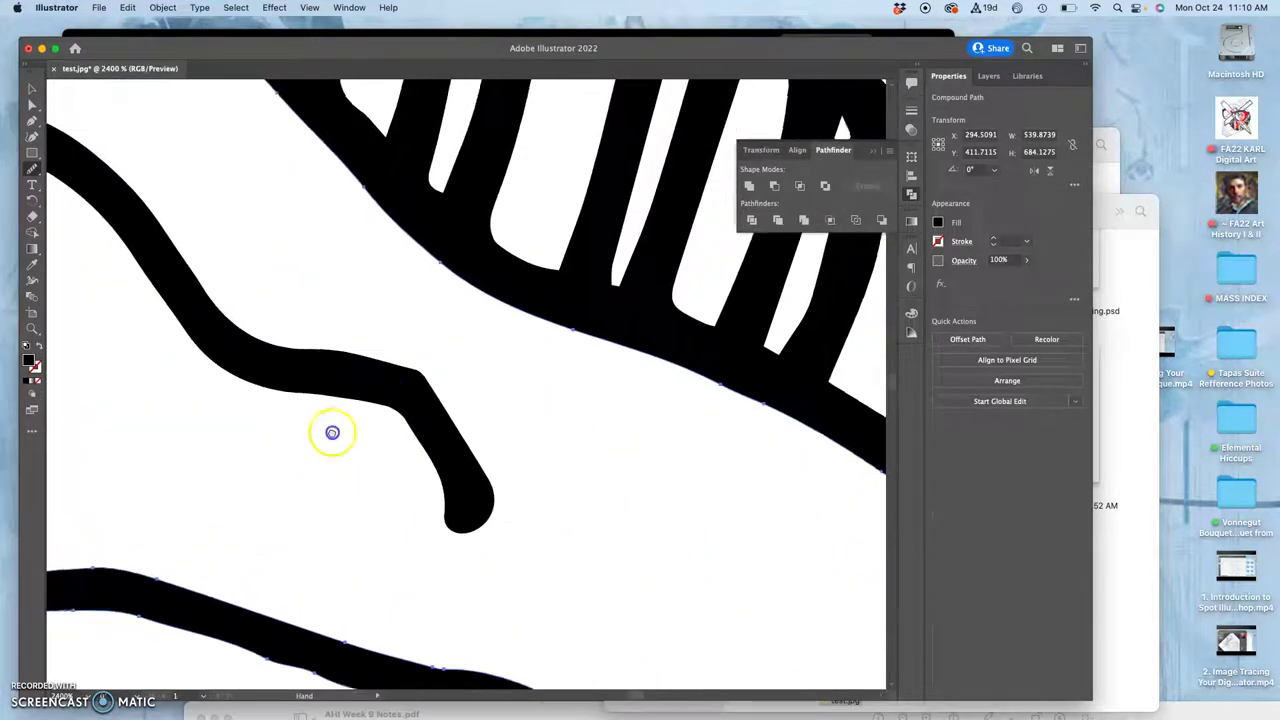
key(super+minus)
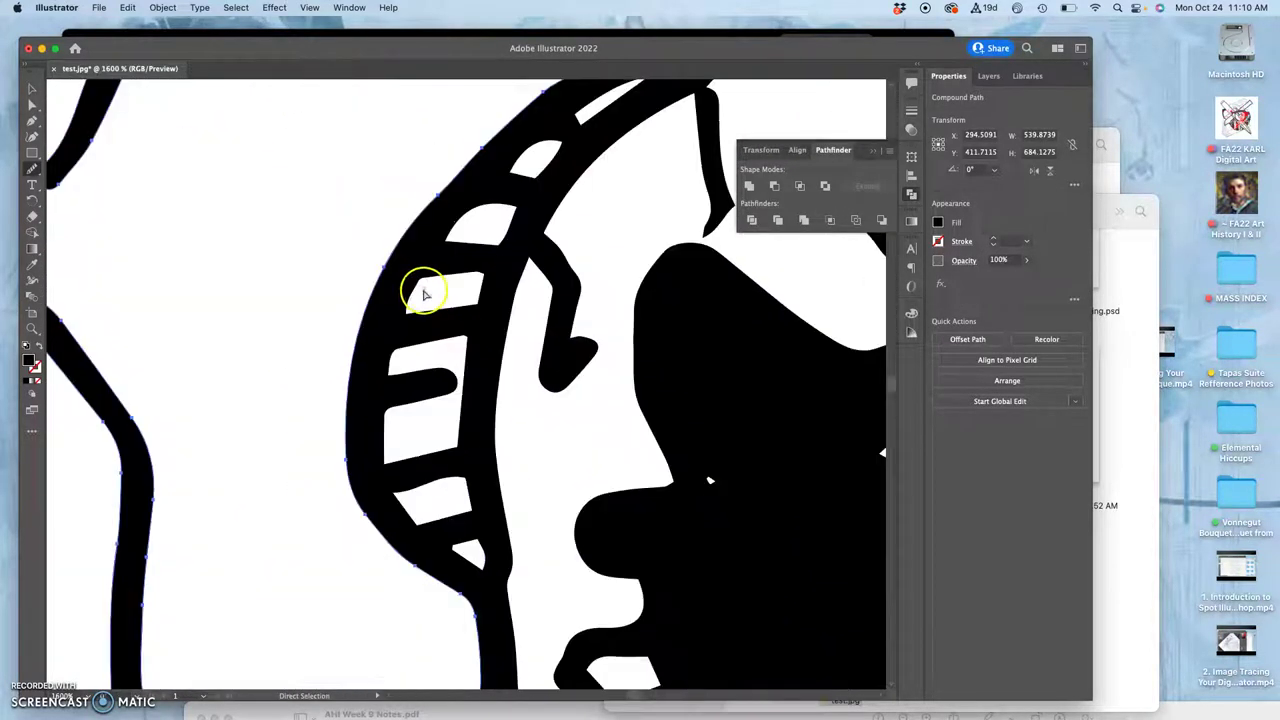
drag(671, 309, 421, 615)
drag(554, 317, 462, 590)
scroll(541, 271, up, 10)
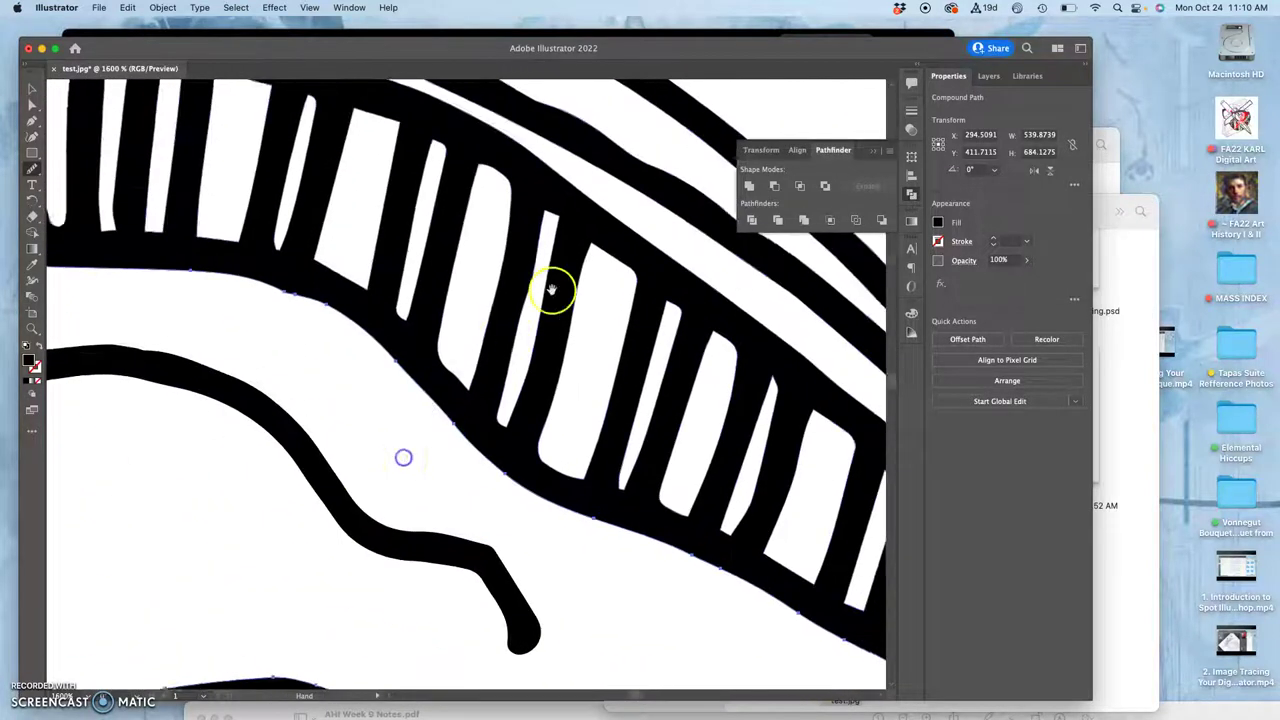
scroll(508, 325, down, 10)
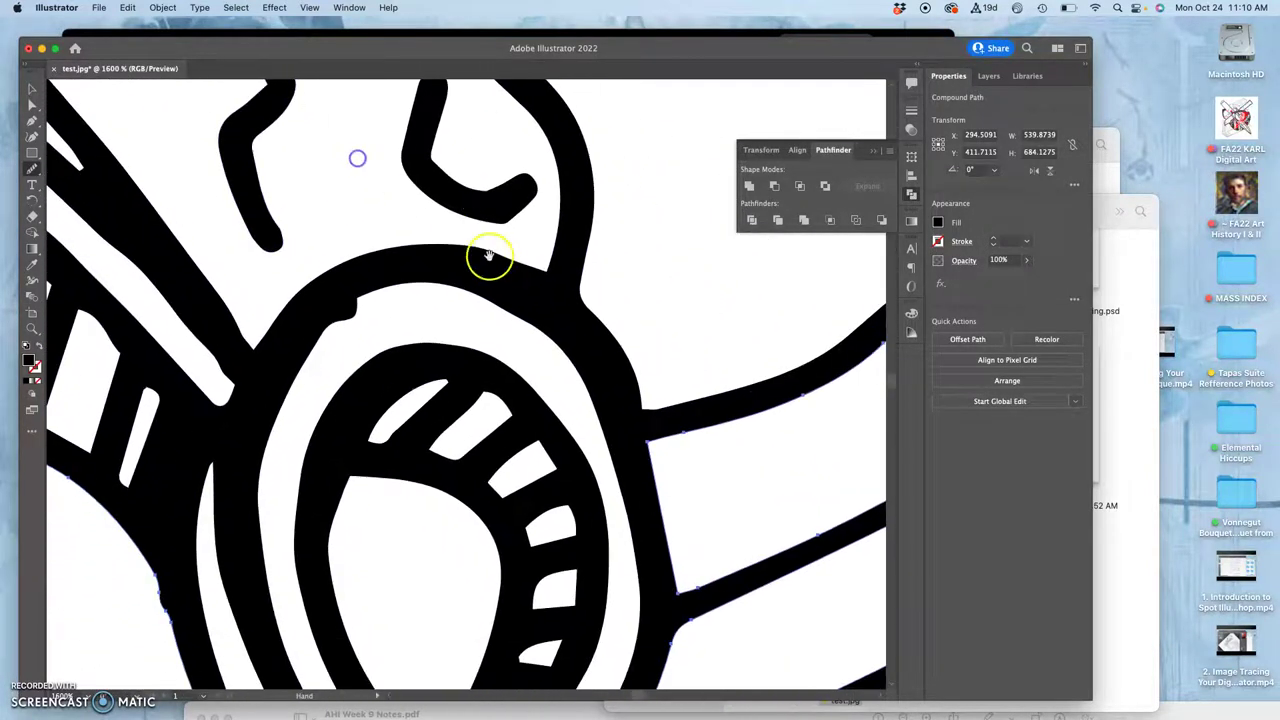
- Redraw the oval ring's inner edge with the Pencil tool to remove both bumps, and smooth the notch on the curve outside it
click(361, 183)
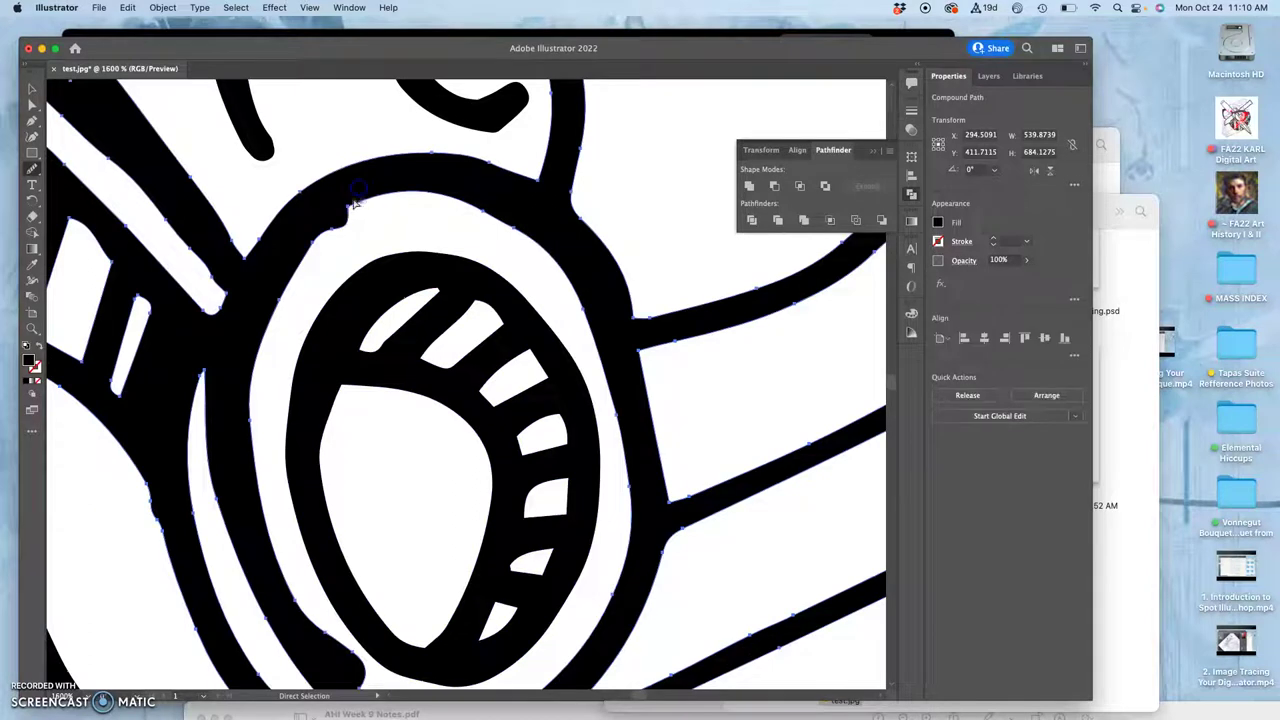
click(31, 166)
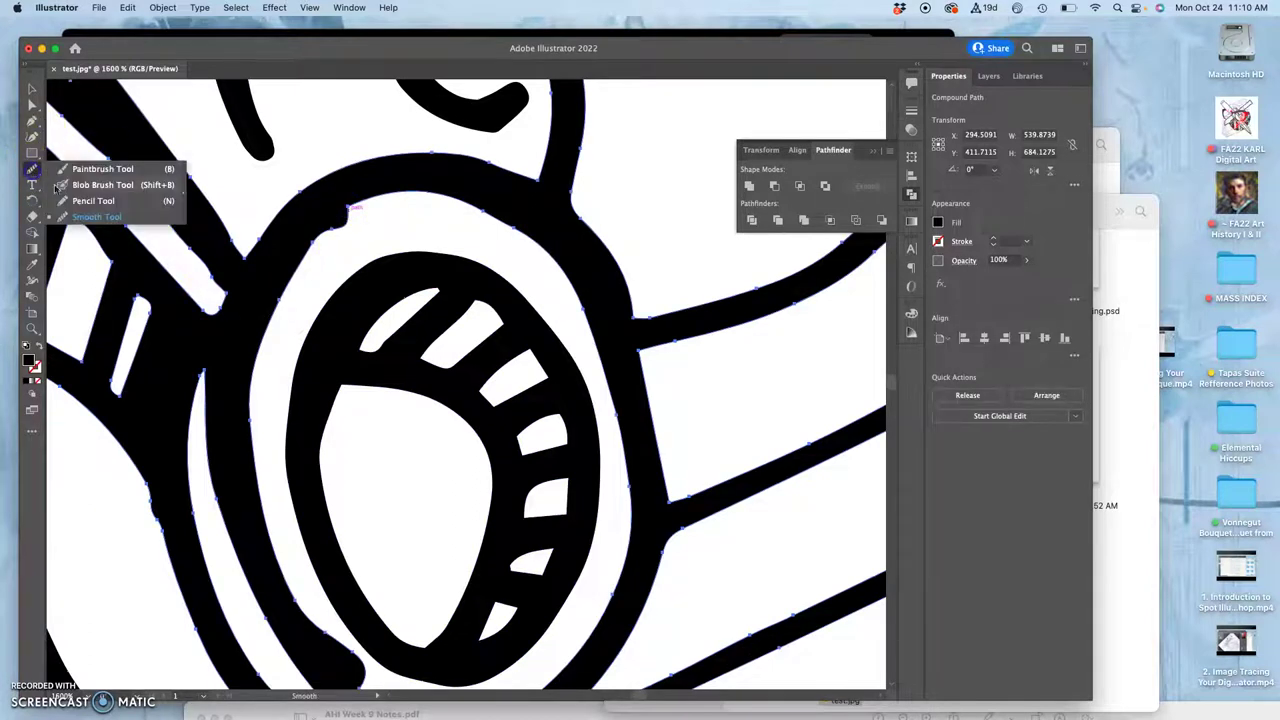
click(70, 202)
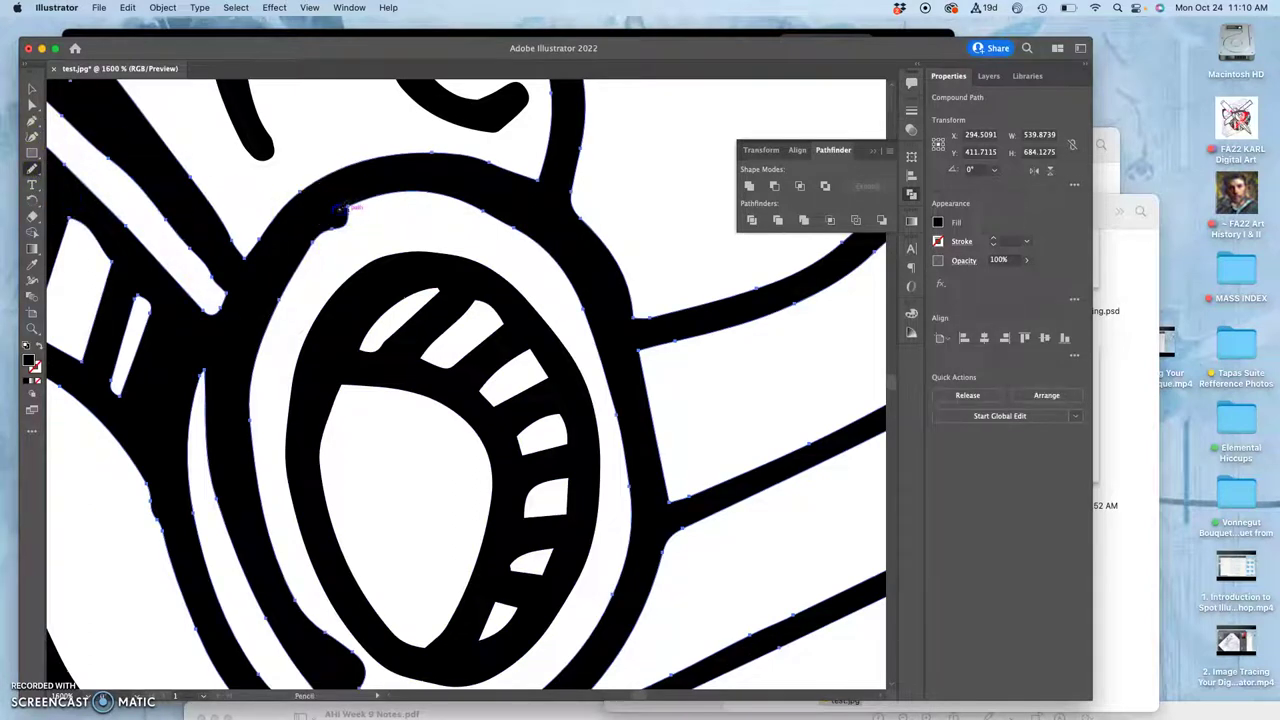
drag(300, 261, 287, 283)
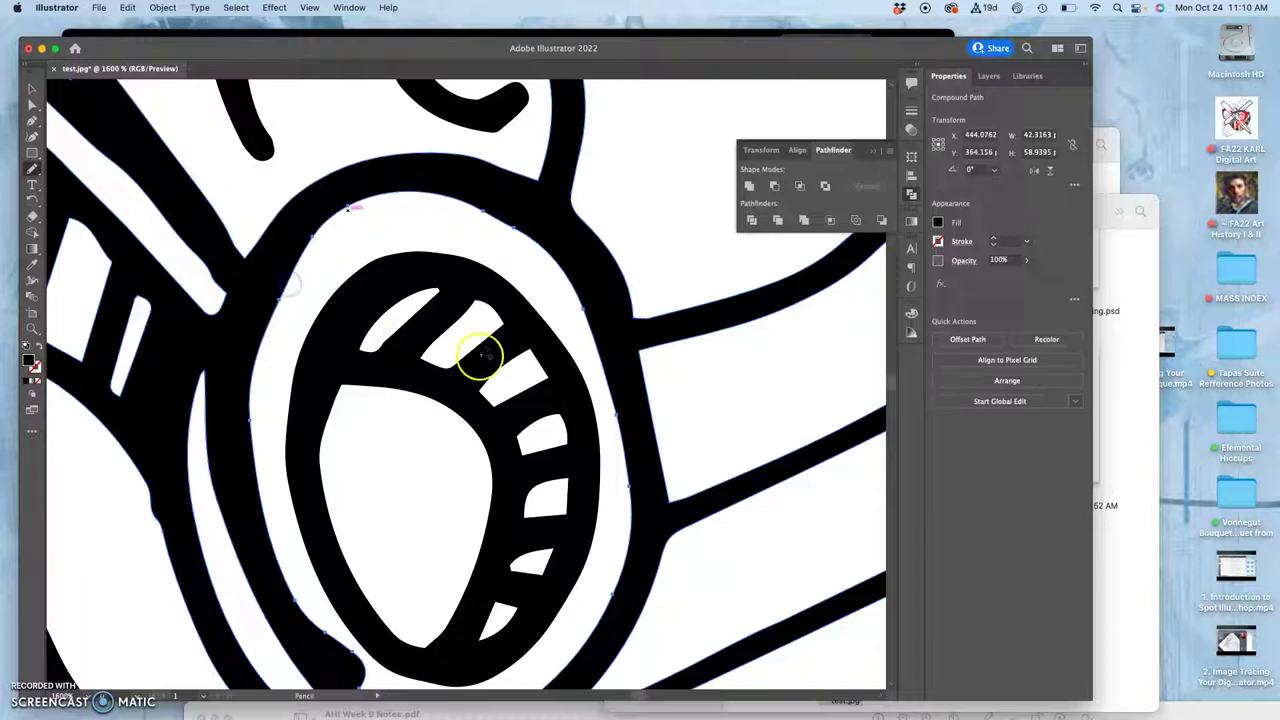
drag(397, 437, 397, 315)
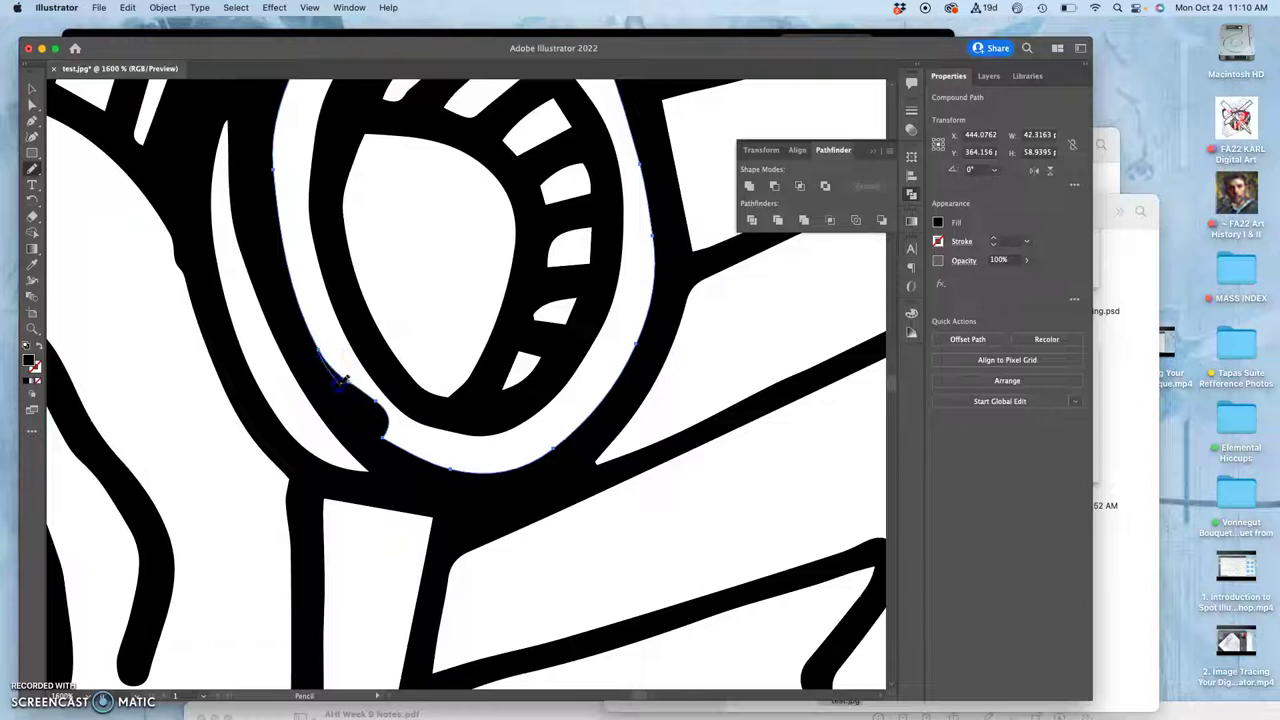
drag(383, 437, 391, 444)
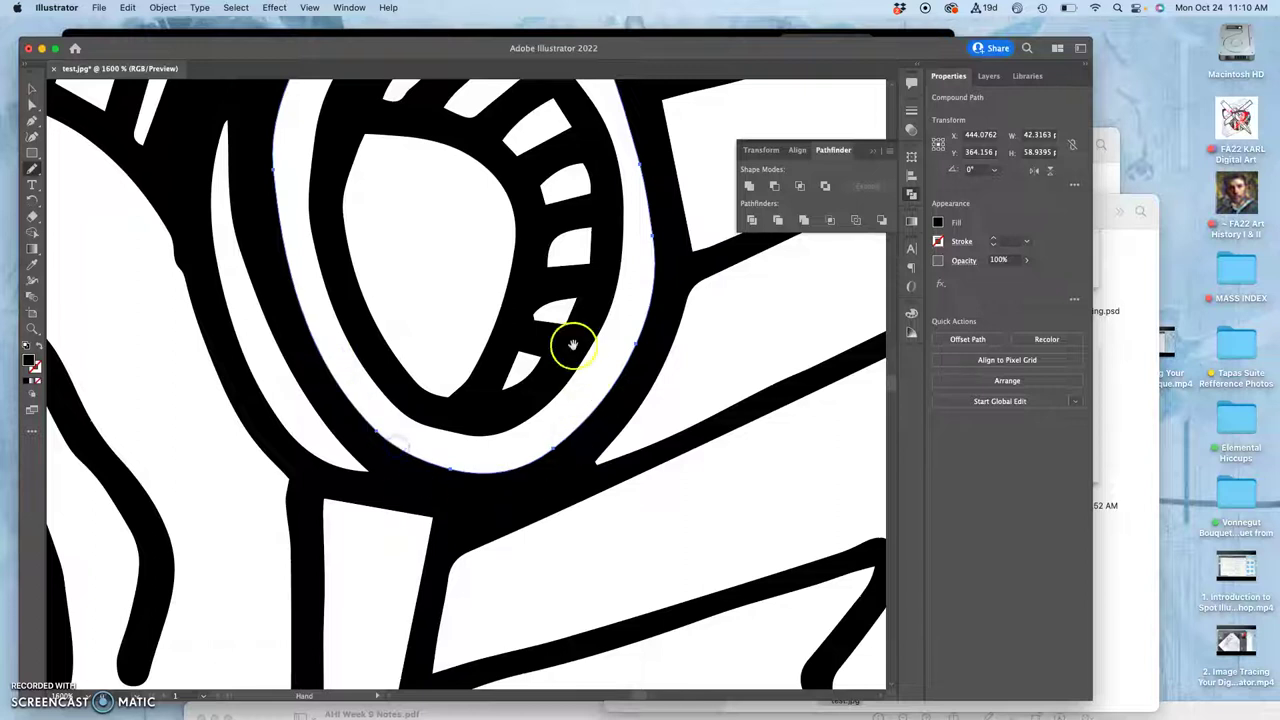
drag(557, 301, 683, 345)
key(a)
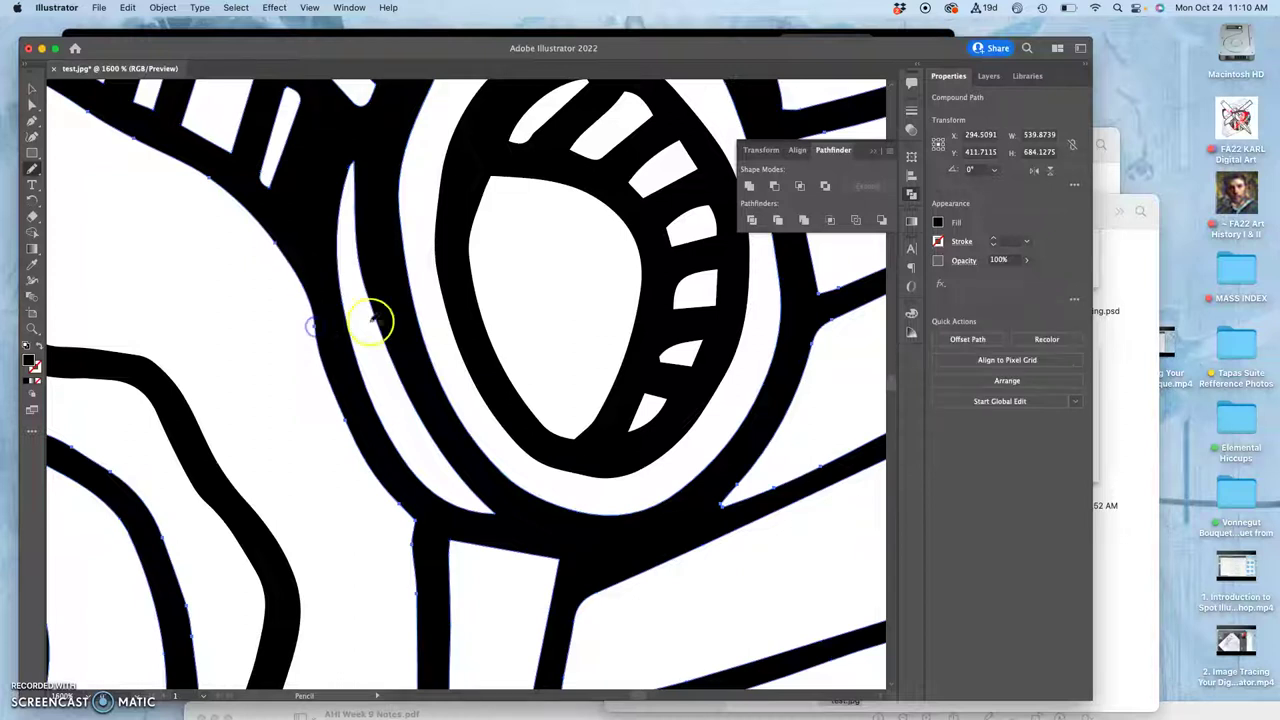
- Smooth the inner edge at the top of the large loop with the Pencil tool
drag(523, 251, 534, 500)
drag(566, 222, 529, 523)
drag(494, 308, 577, 529)
mouse_move(544, 280)
mouse_down()
mouse_move(515, 515)
mouse_move(429, 357)
mouse_move(340, 383)
mouse_move(596, 310)
mouse_move(543, 286)
mouse_up()
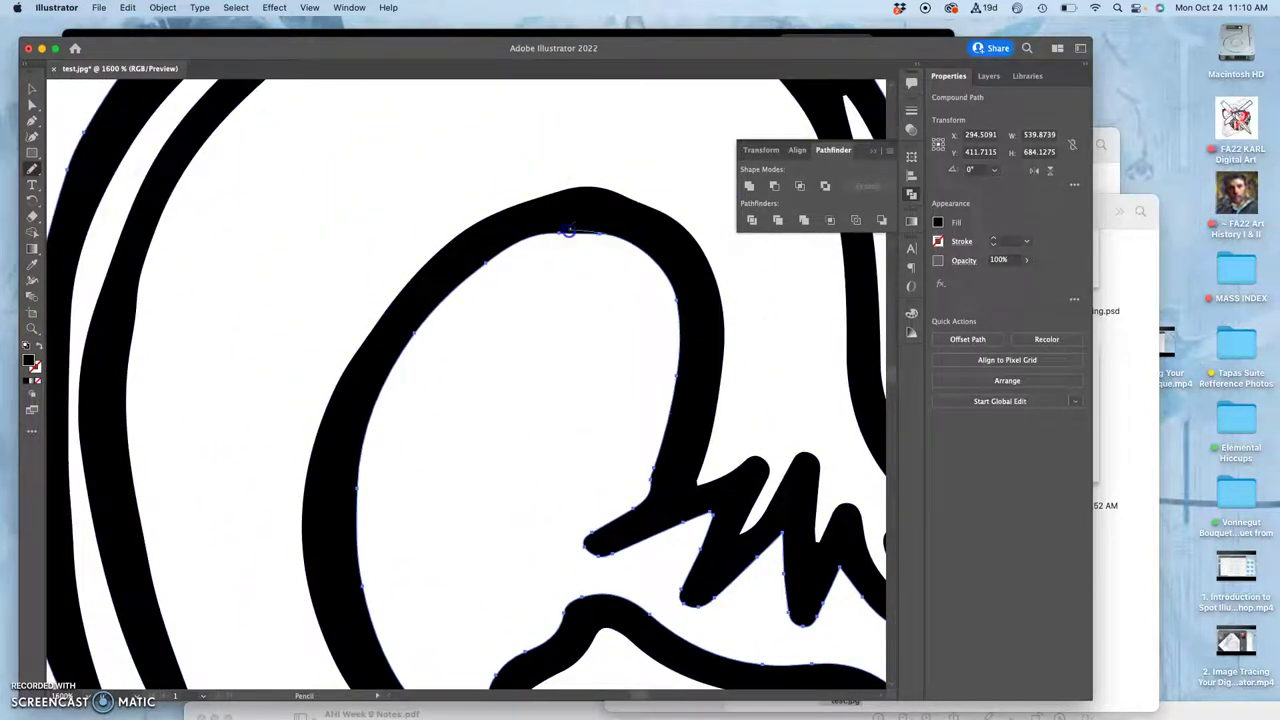
- Redraw both edges of the inner line in the double outline around the loop, making the line thinner and smoother
mouse_move(529, 237)
mouse_down()
mouse_move(593, 184)
mouse_move(561, 214)
mouse_move(551, 189)
mouse_move(630, 190)
mouse_move(626, 223)
mouse_move(549, 193)
mouse_move(678, 405)
mouse_up()
drag(472, 325, 574, 151)
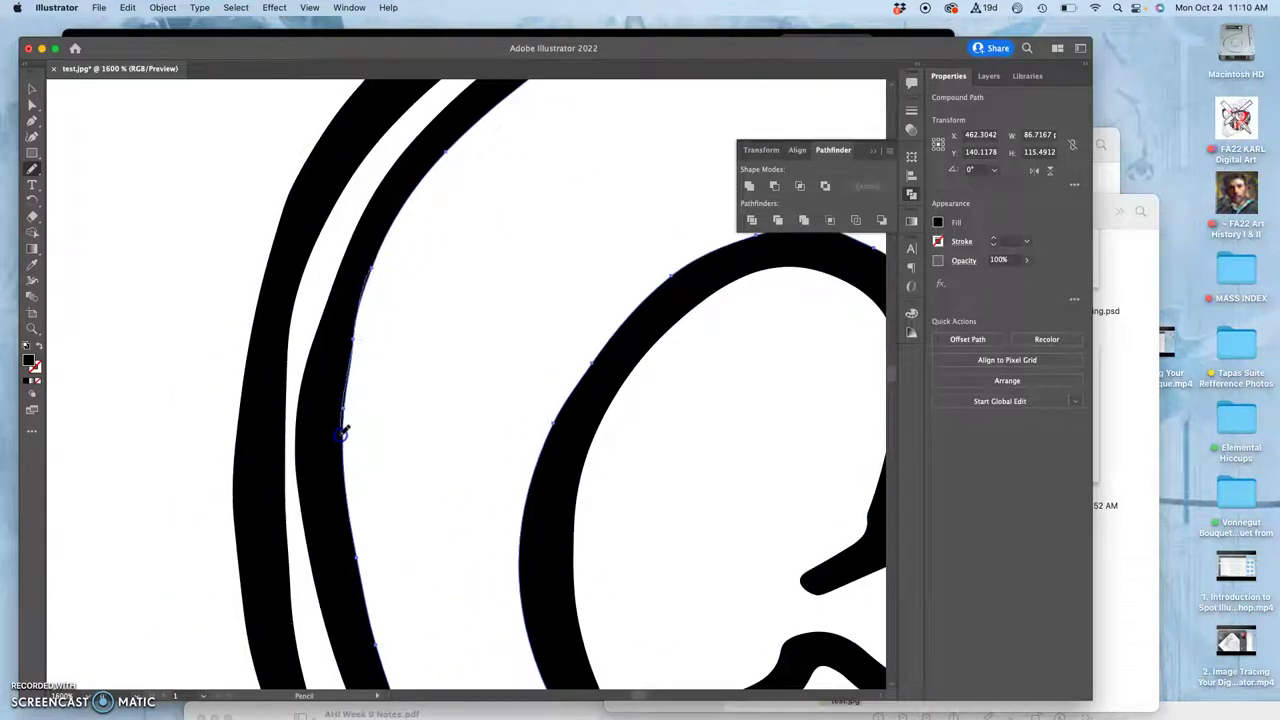
drag(341, 434, 345, 471)
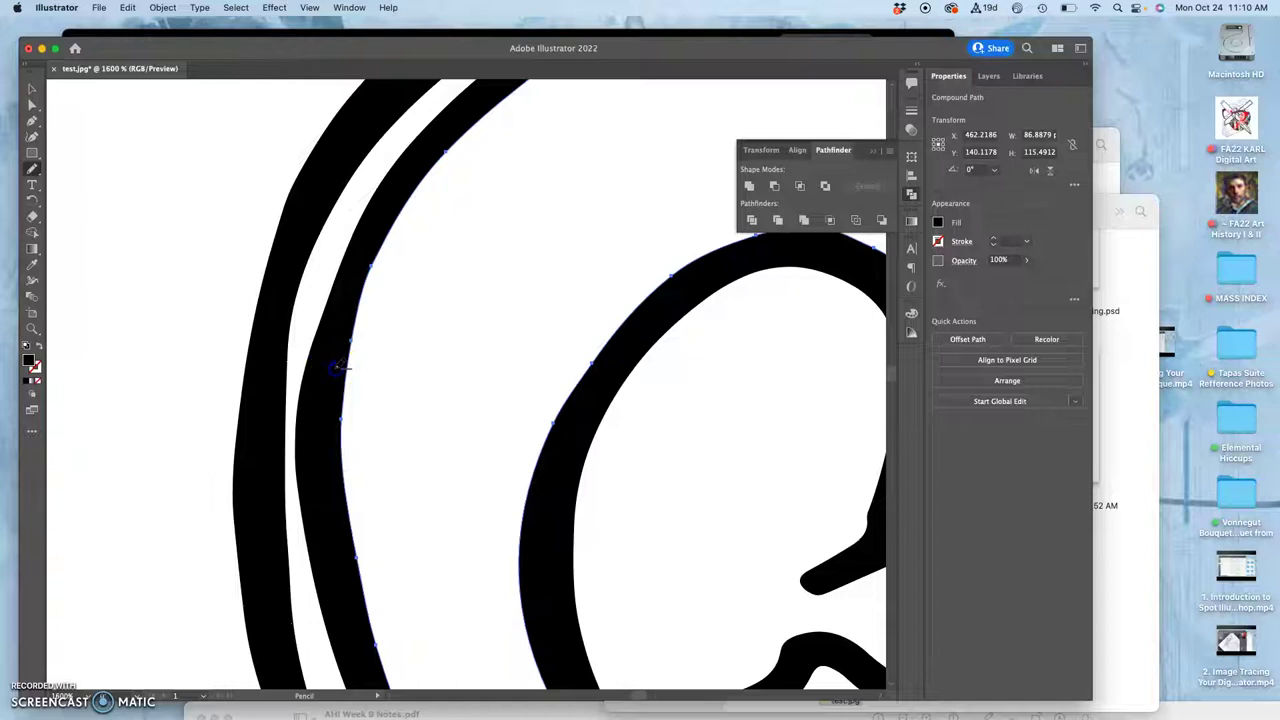
drag(333, 365, 329, 366)
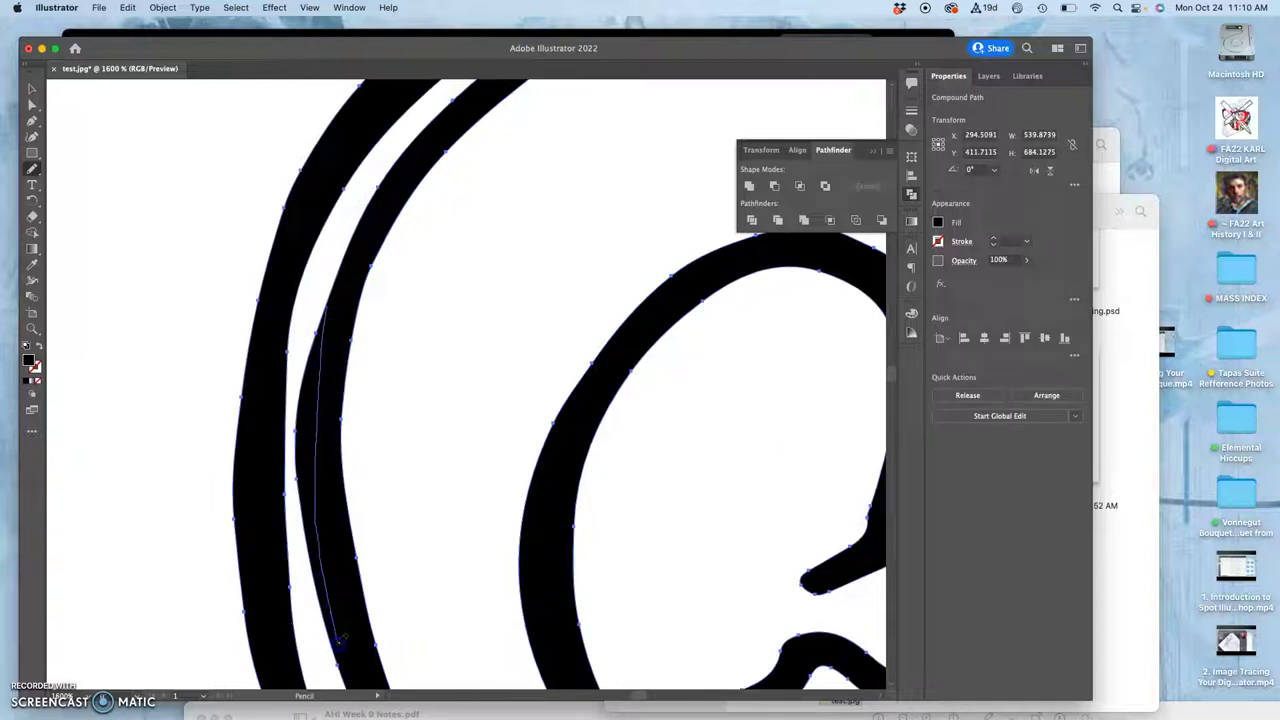
drag(343, 678, 342, 668)
- Select the full line art and redraw the inner edge of the outermost line to widen the white gap beside it
drag(337, 457, 374, 248)
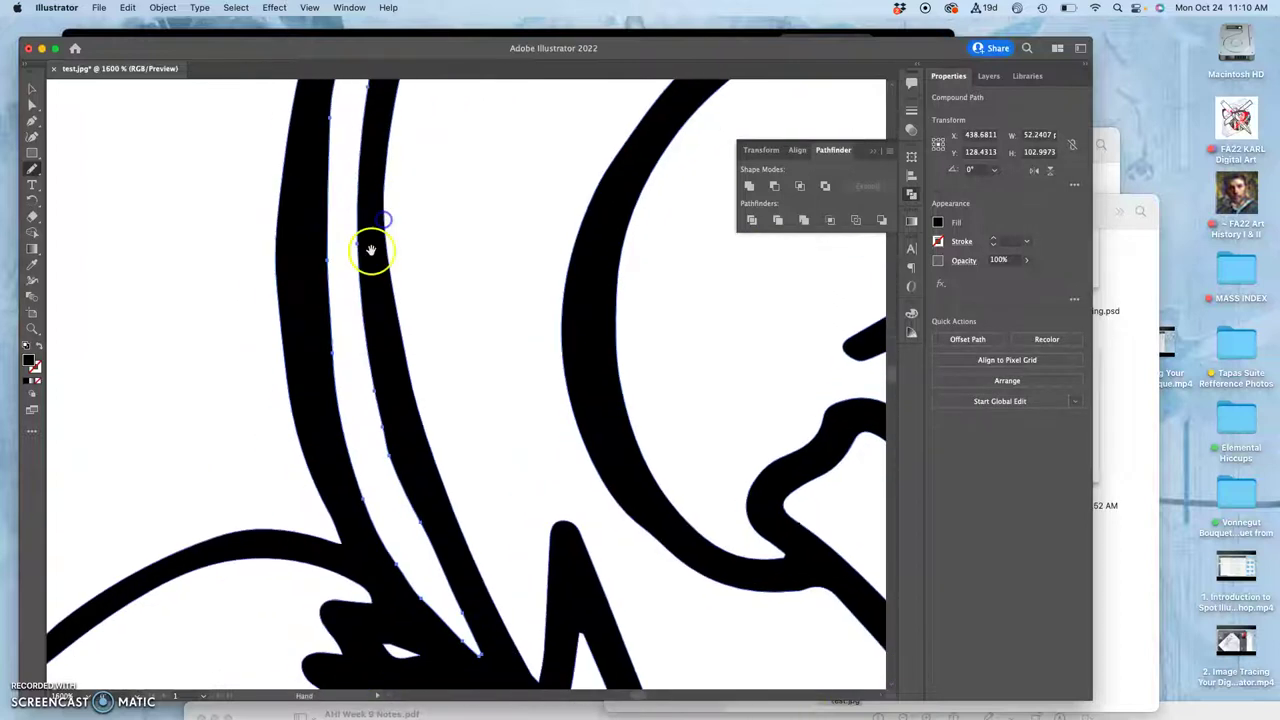
super+click(309, 254)
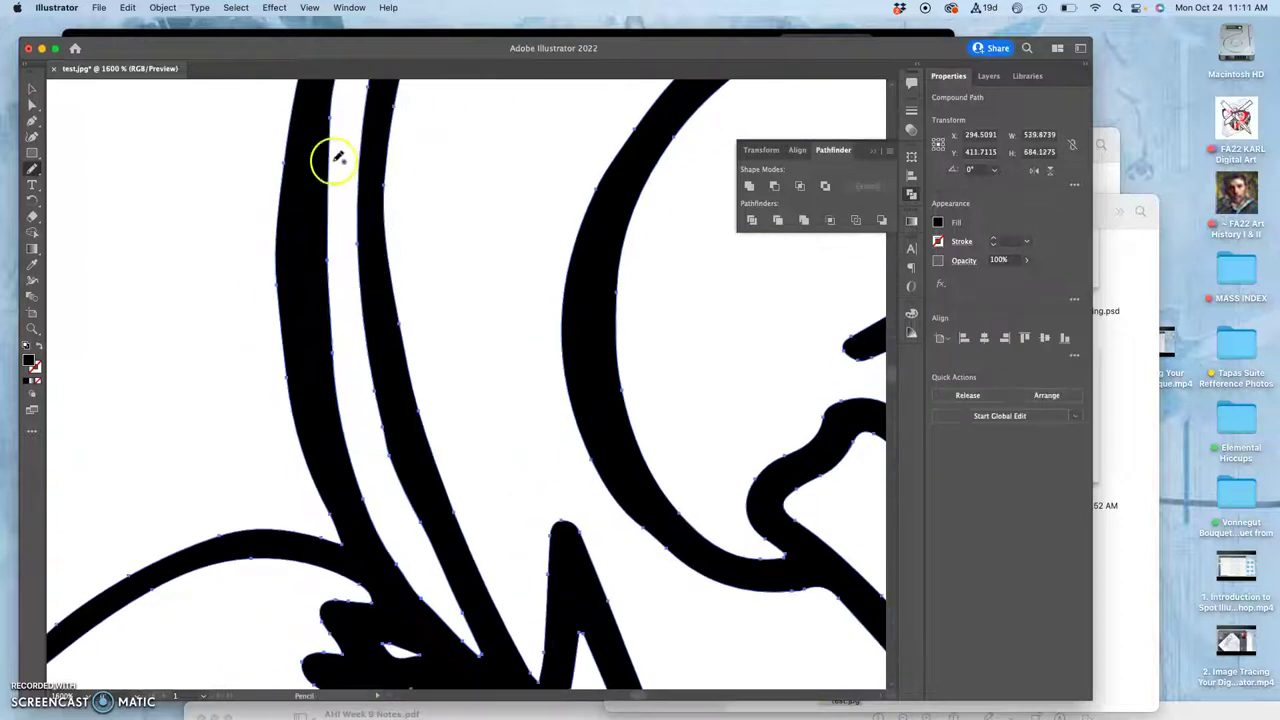
drag(346, 132, 341, 306)
drag(365, 194, 391, 110)
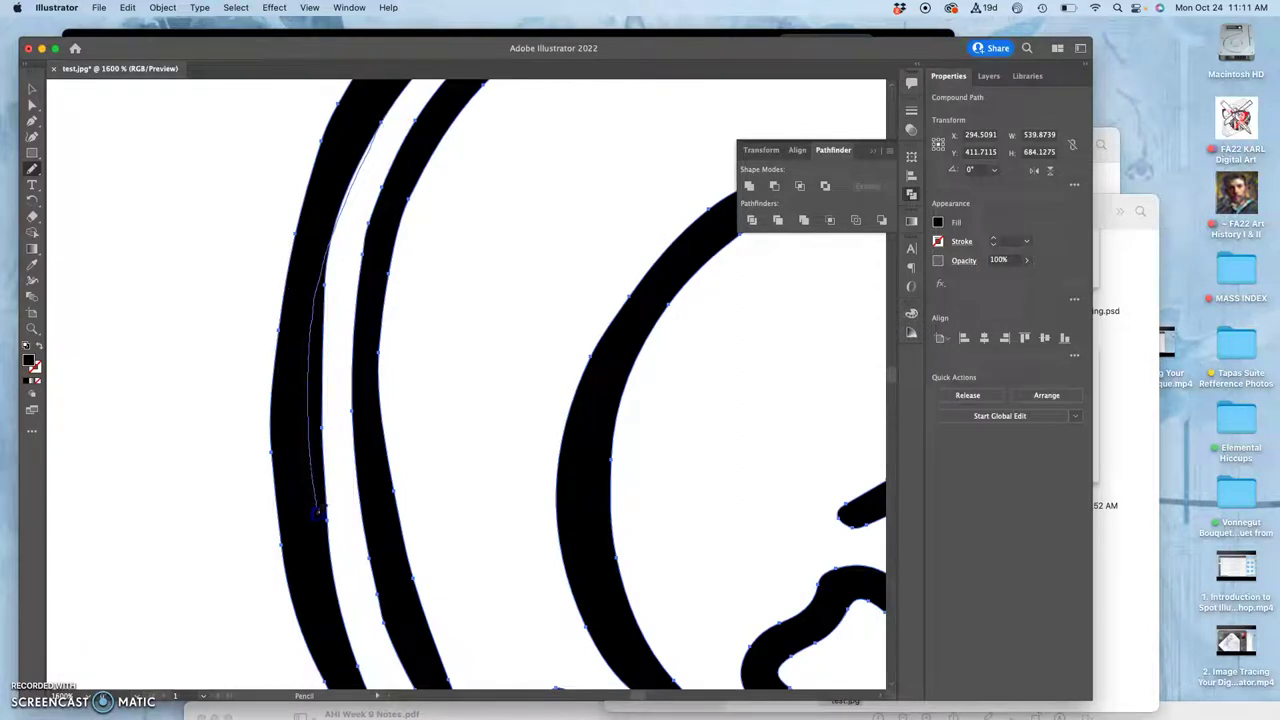
drag(334, 582, 342, 605)
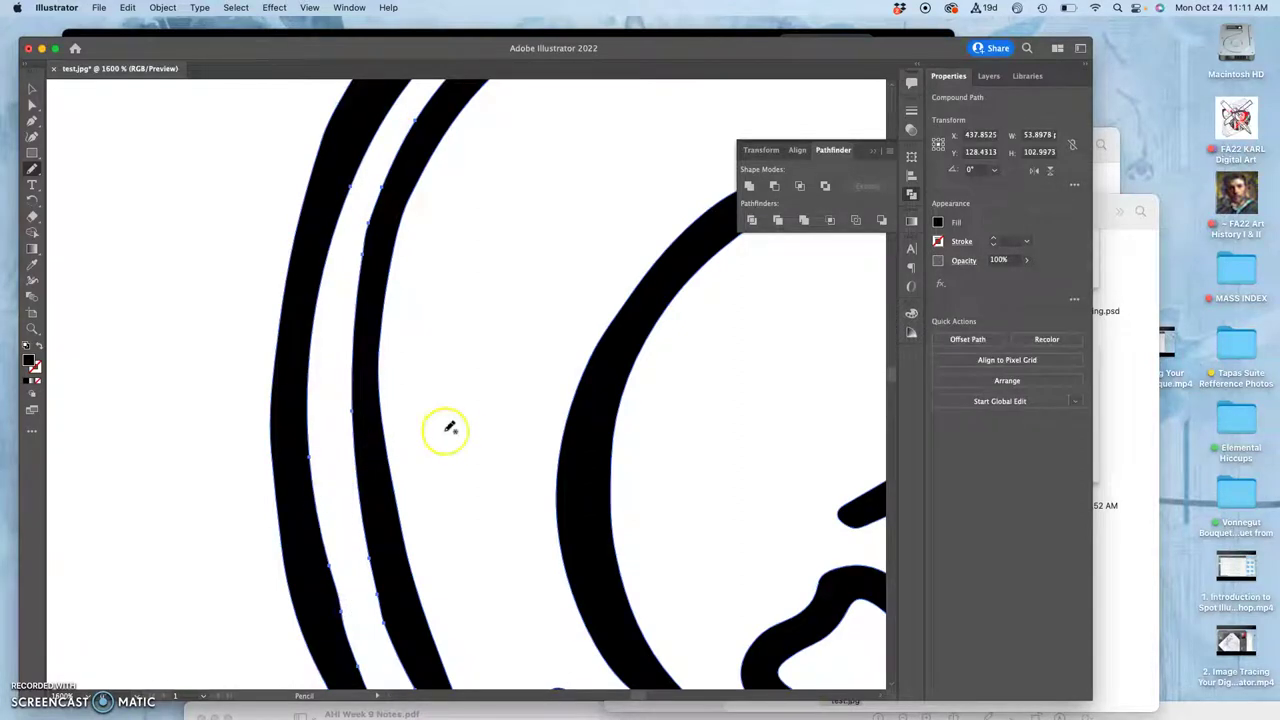
- Erase a thin white gap through the solid black arch, connecting the white slits at its two ends
key(space)
drag(541, 223, 343, 483)
drag(519, 314, 409, 331)
drag(547, 281, 402, 266)
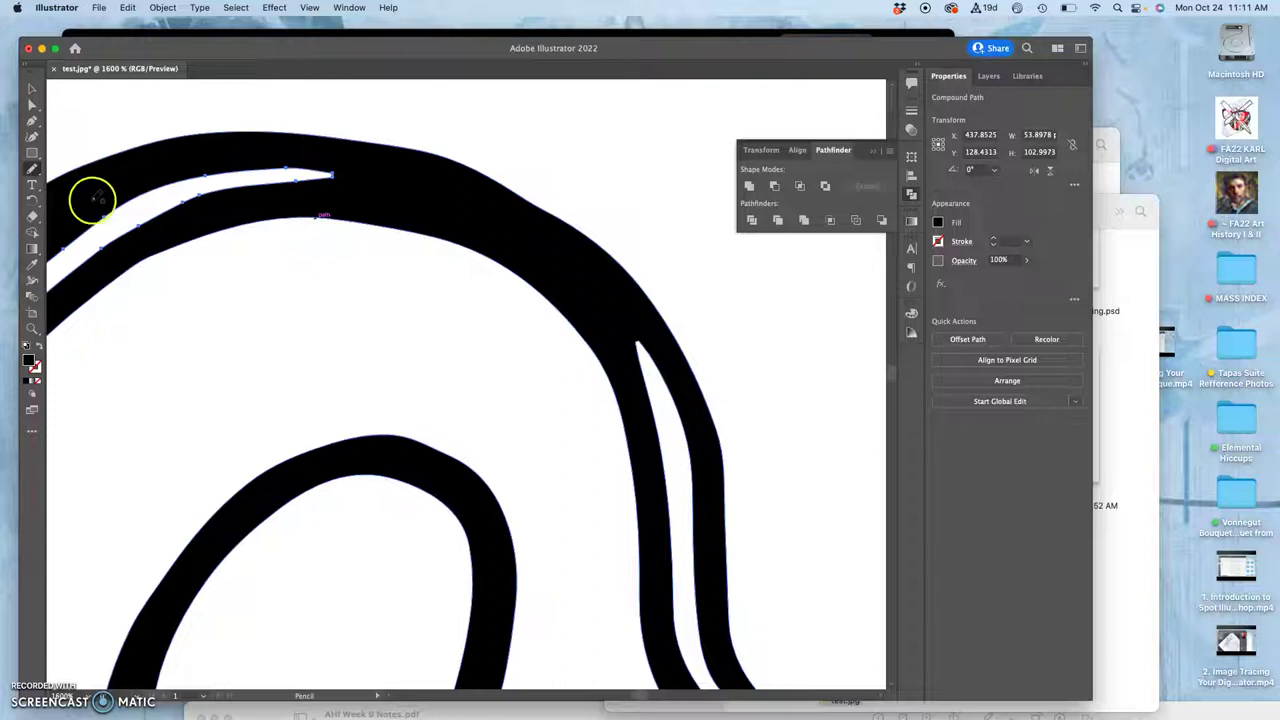
click(33, 216)
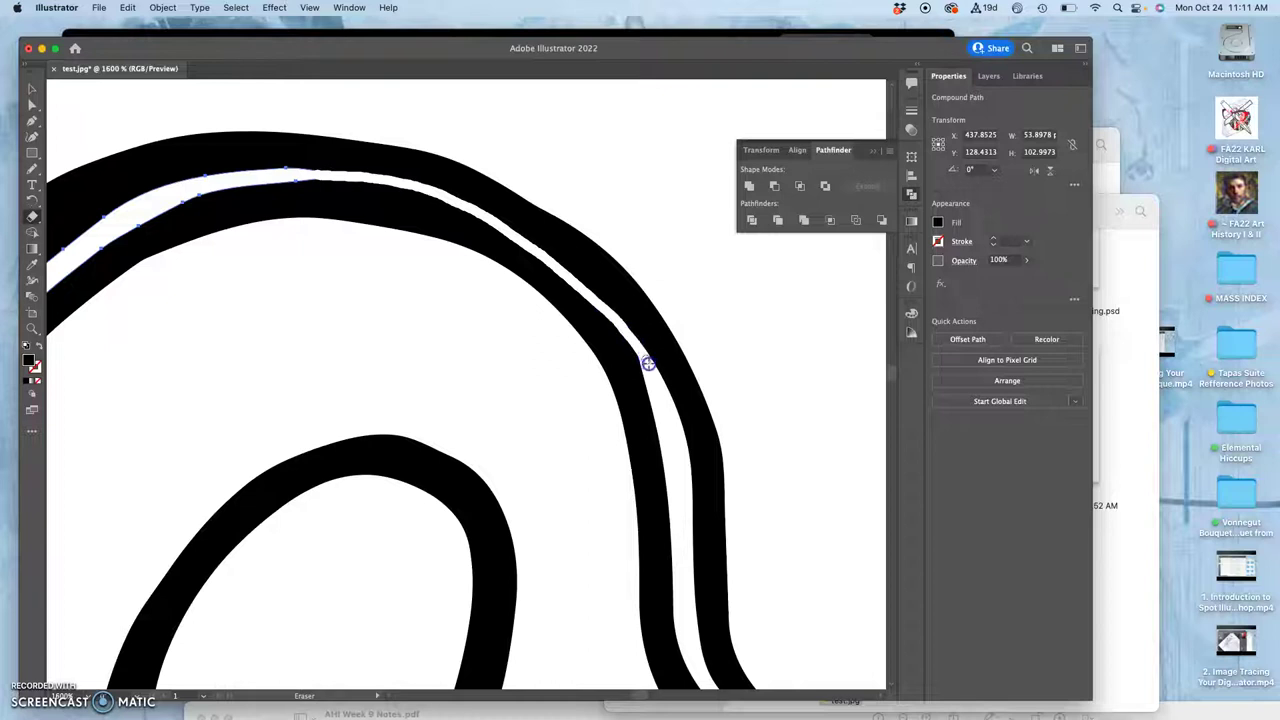
drag(648, 364, 640, 480)
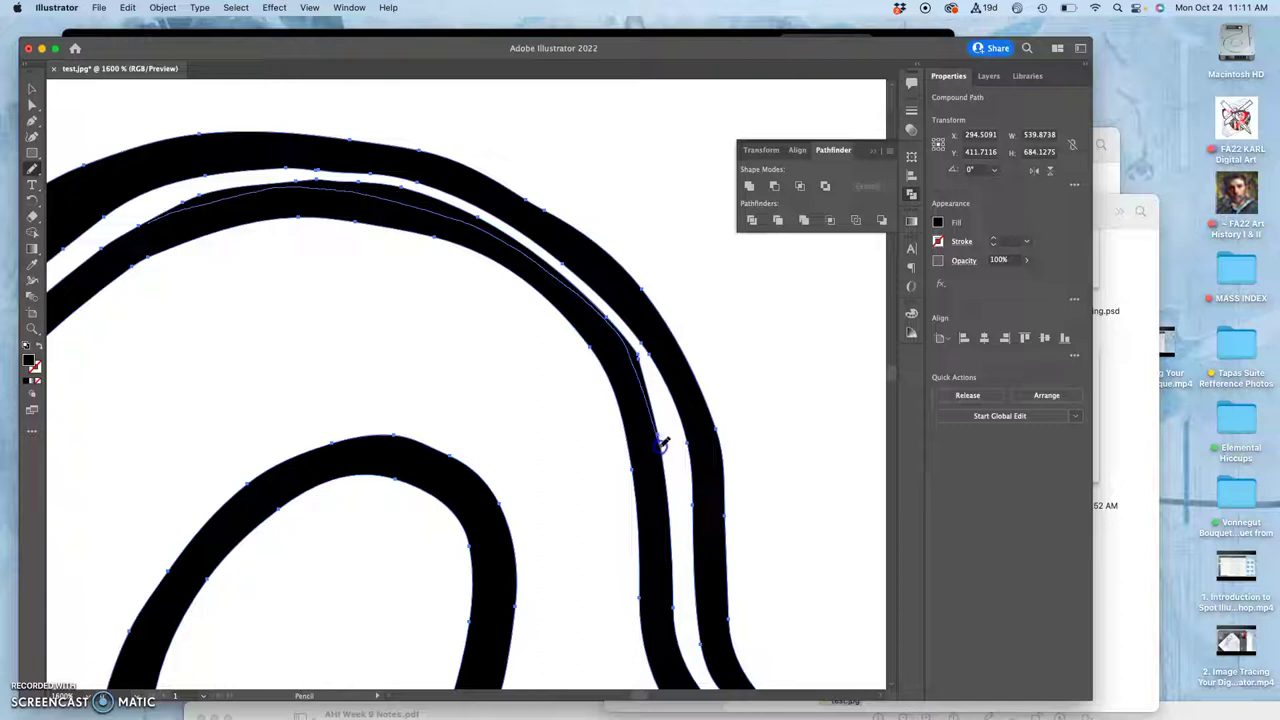
- Redraw the lower and upper edges of the arch's white gap with the Pencil tool, making it wider and even
drag(660, 443, 658, 444)
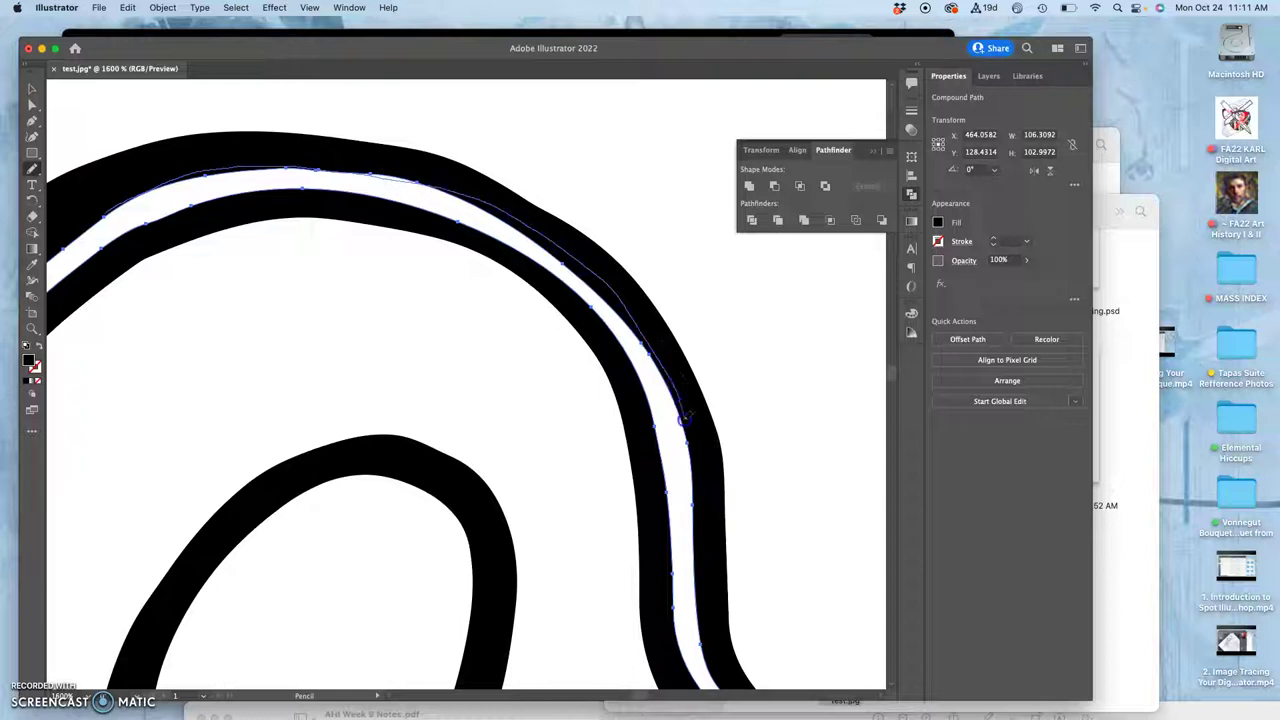
drag(686, 447, 692, 470)
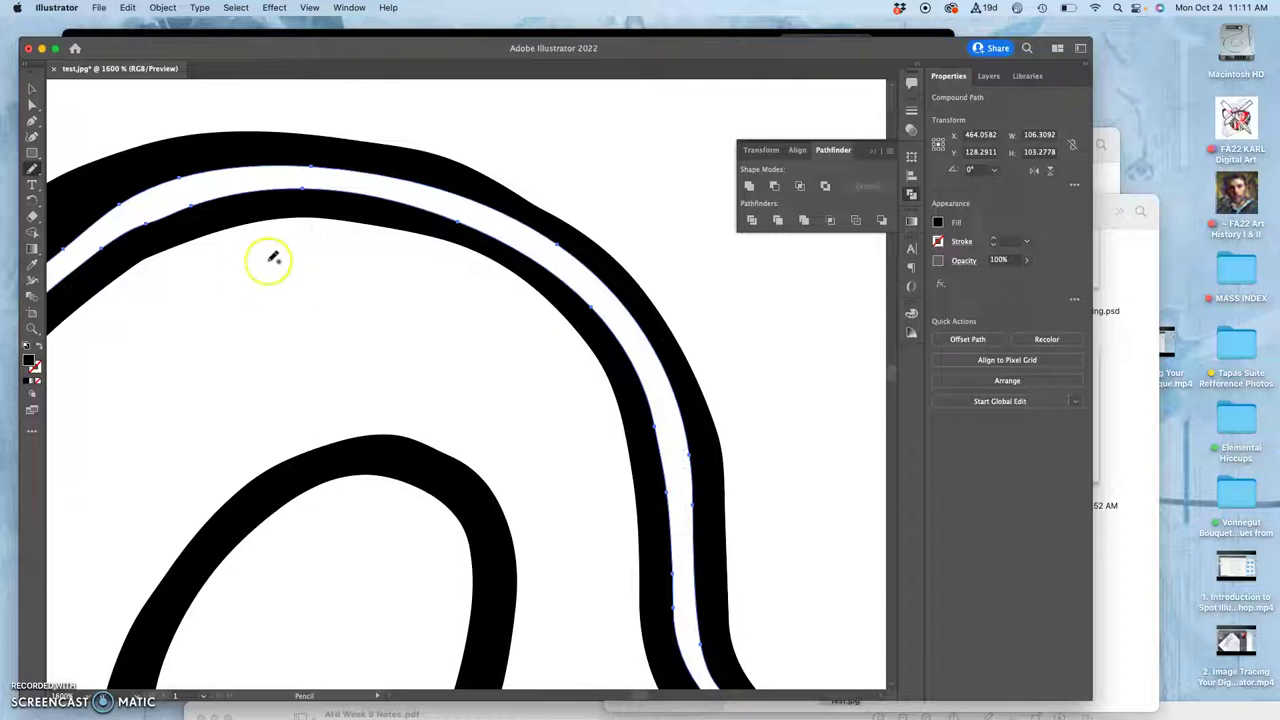
key(space)
drag(306, 232, 517, 180)
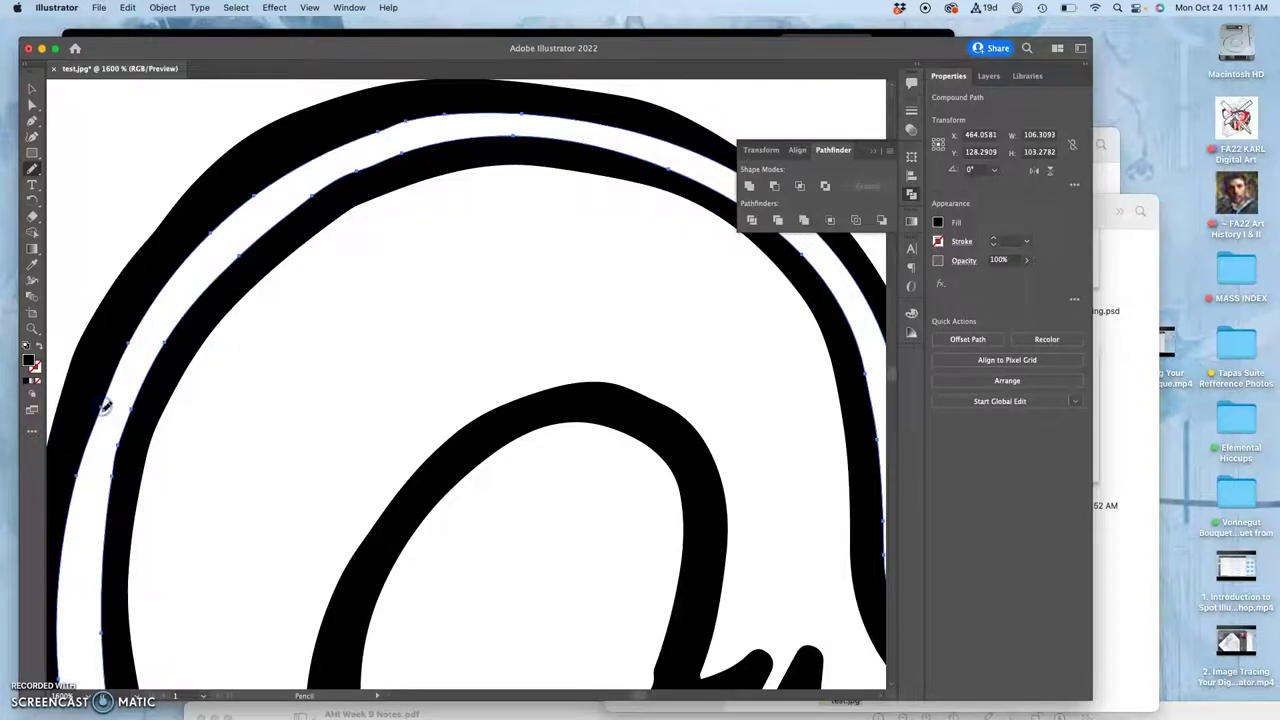
- Redraw the outermost edge of the arch with the Pencil tool from its crown down the far side
key(space)
drag(480, 243, 269, 354)
mouse_move(513, 305)
mouse_down()
mouse_move(580, 294)
mouse_move(571, 314)
mouse_up()
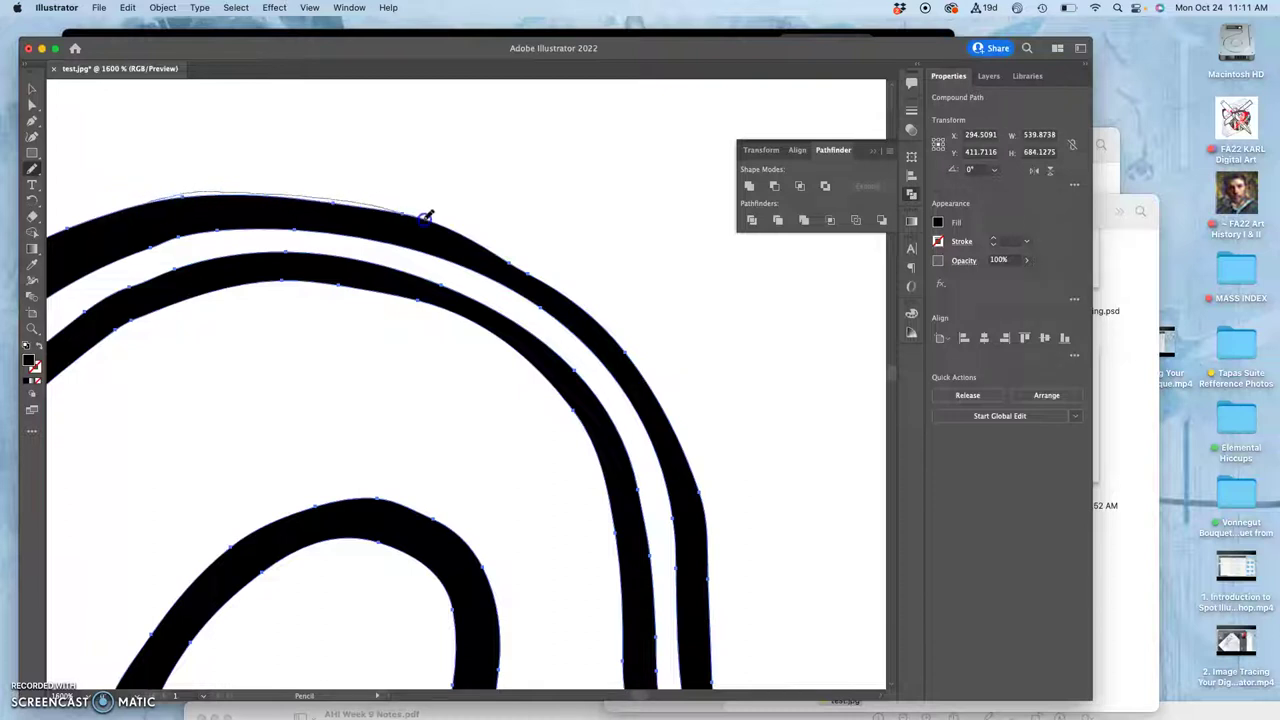
drag(588, 307, 604, 326)
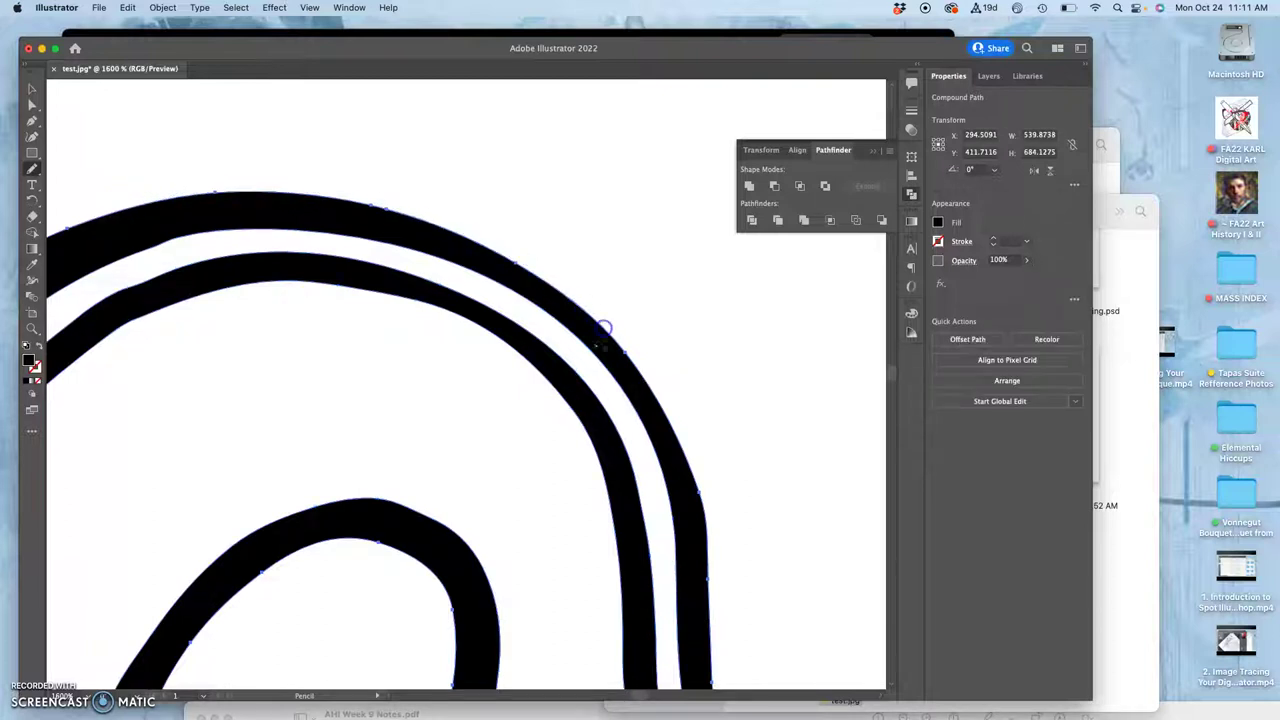
mouse_move(593, 402)
mouse_down()
mouse_move(647, 414)
mouse_move(658, 402)
mouse_up()
drag(712, 603, 709, 623)
mouse_move(717, 463)
mouse_down()
mouse_move(660, 362)
mouse_move(634, 480)
mouse_move(666, 529)
mouse_up()
- Smooth the loop's inner edge where it runs down into the first pointed spike
drag(666, 529, 597, 251)
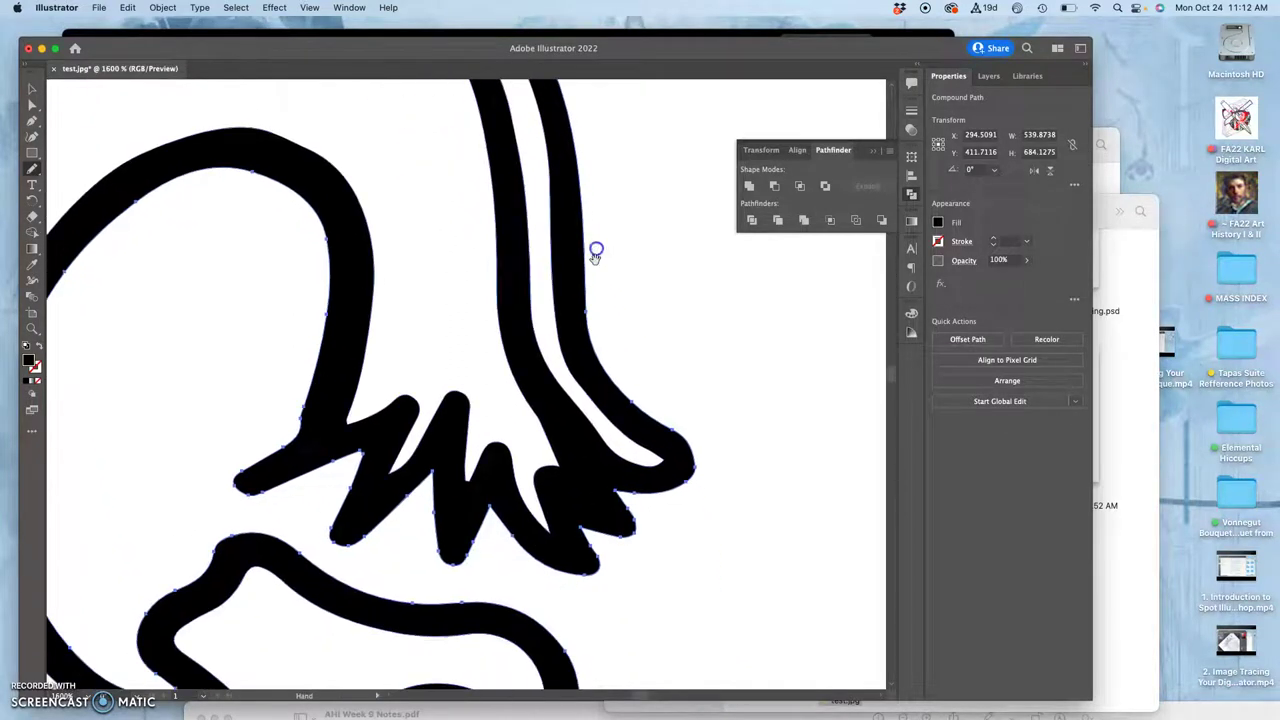
drag(597, 346, 680, 401)
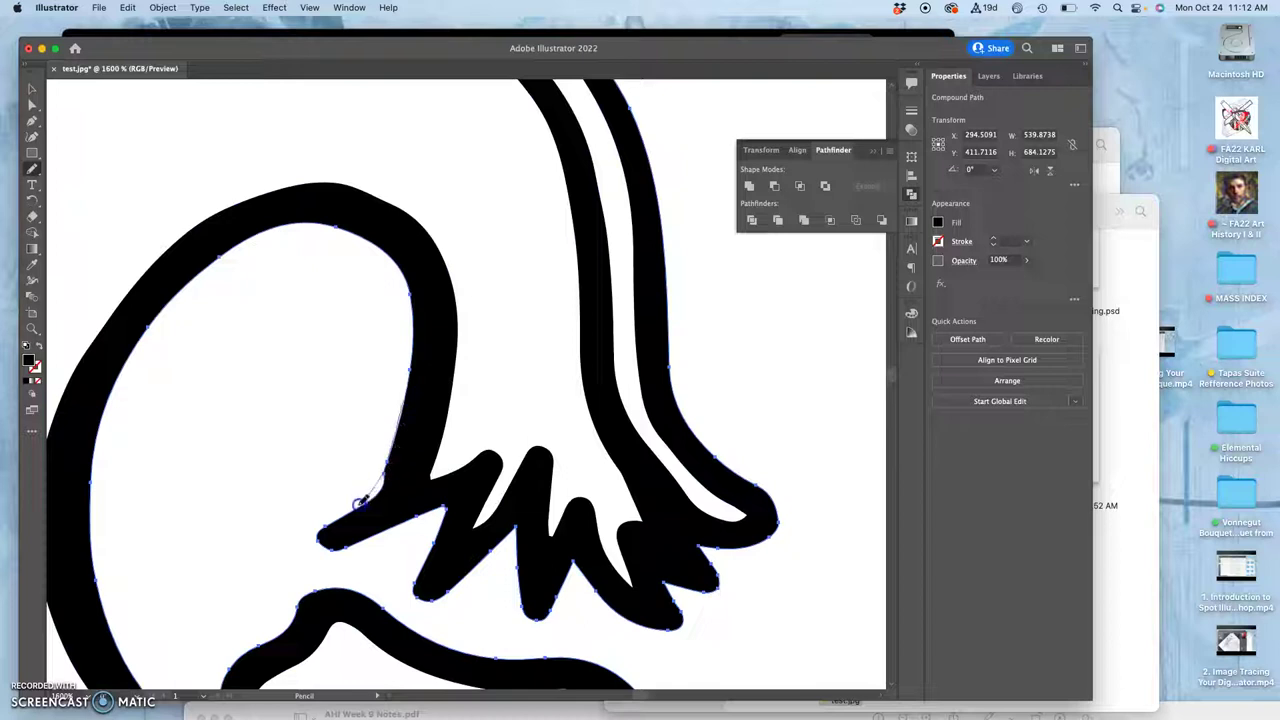
drag(326, 527, 330, 535)
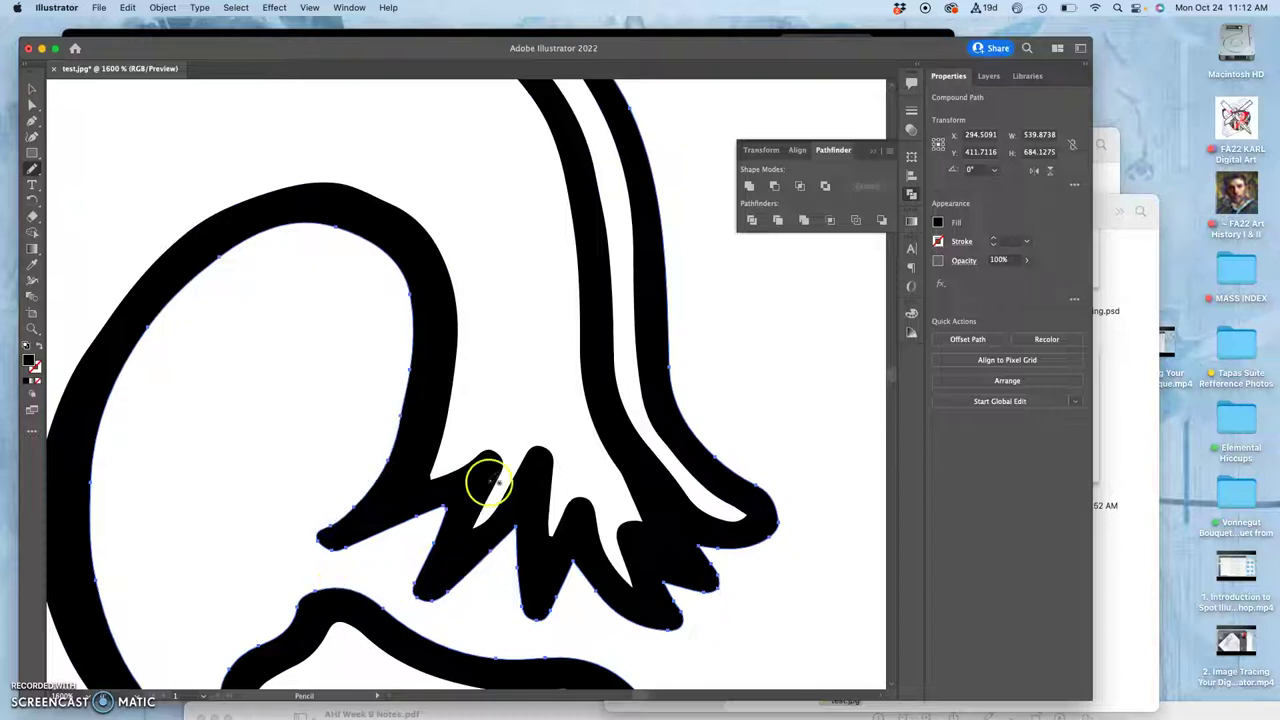
- Redraw the loop's outer edge into a deeper, sharper notch at the first upward spike and refine that spike's edges
key(a)
click(424, 466)
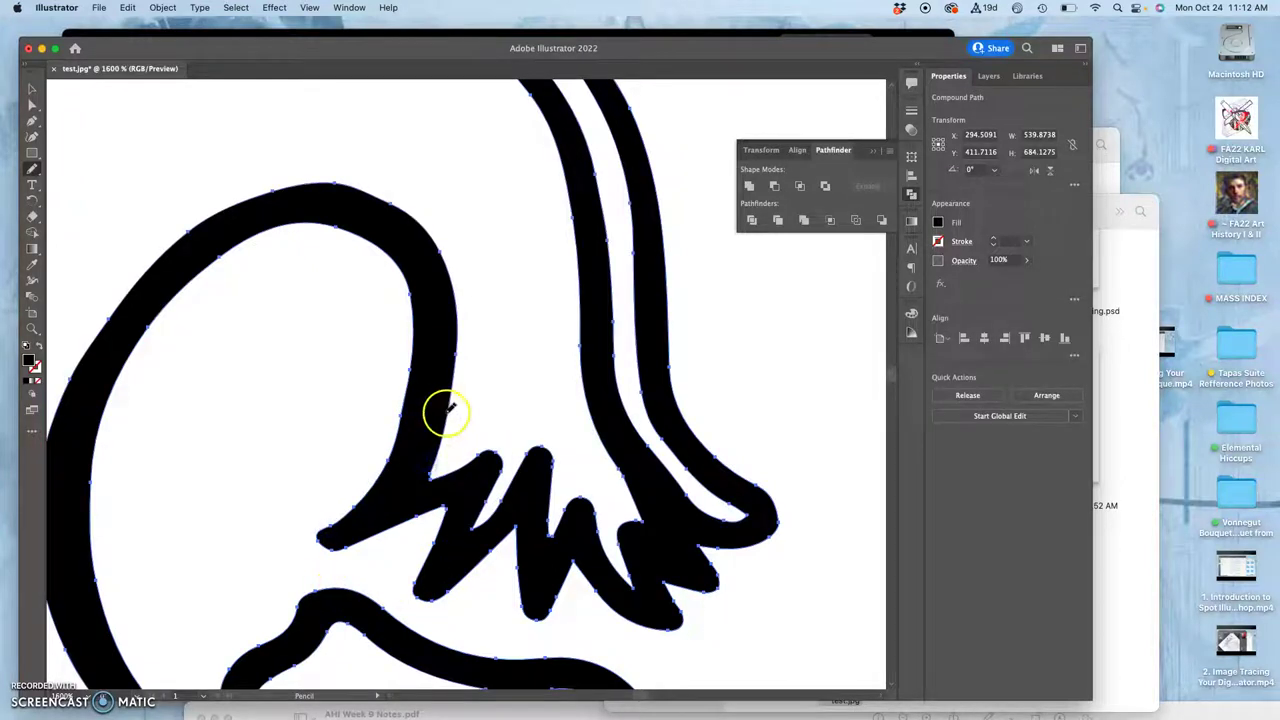
drag(427, 477, 445, 463)
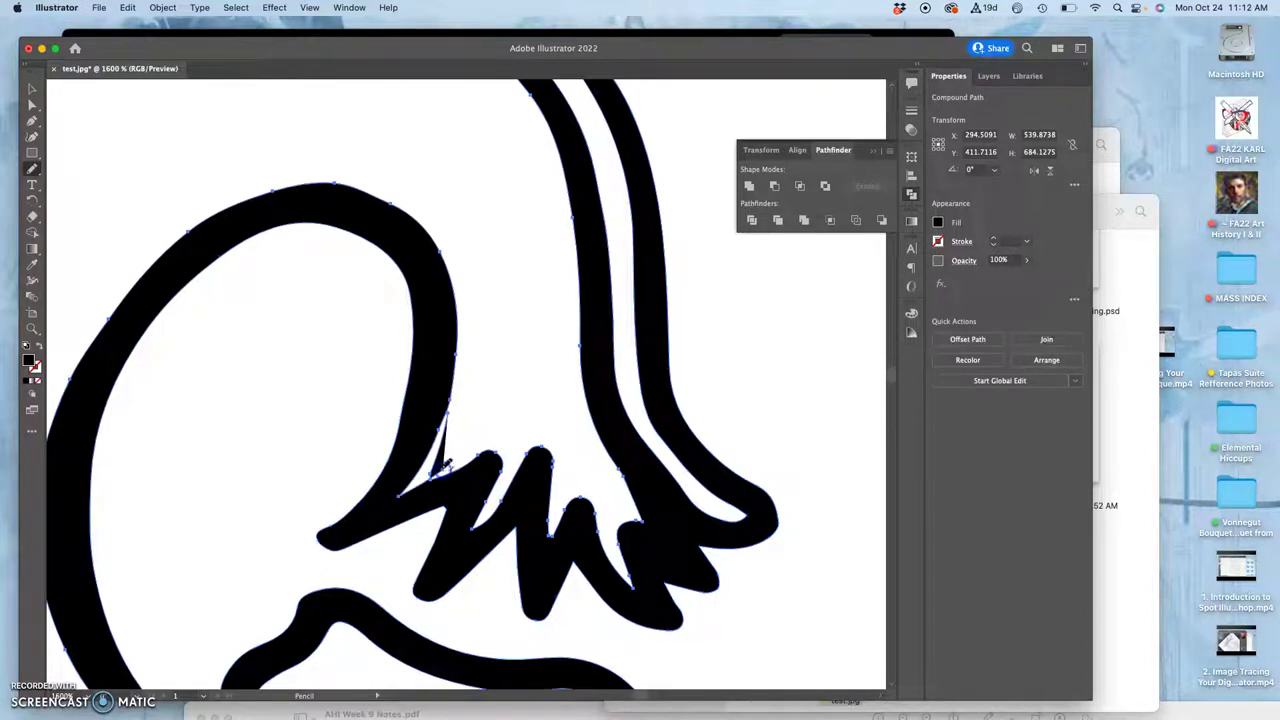
key(super+z)
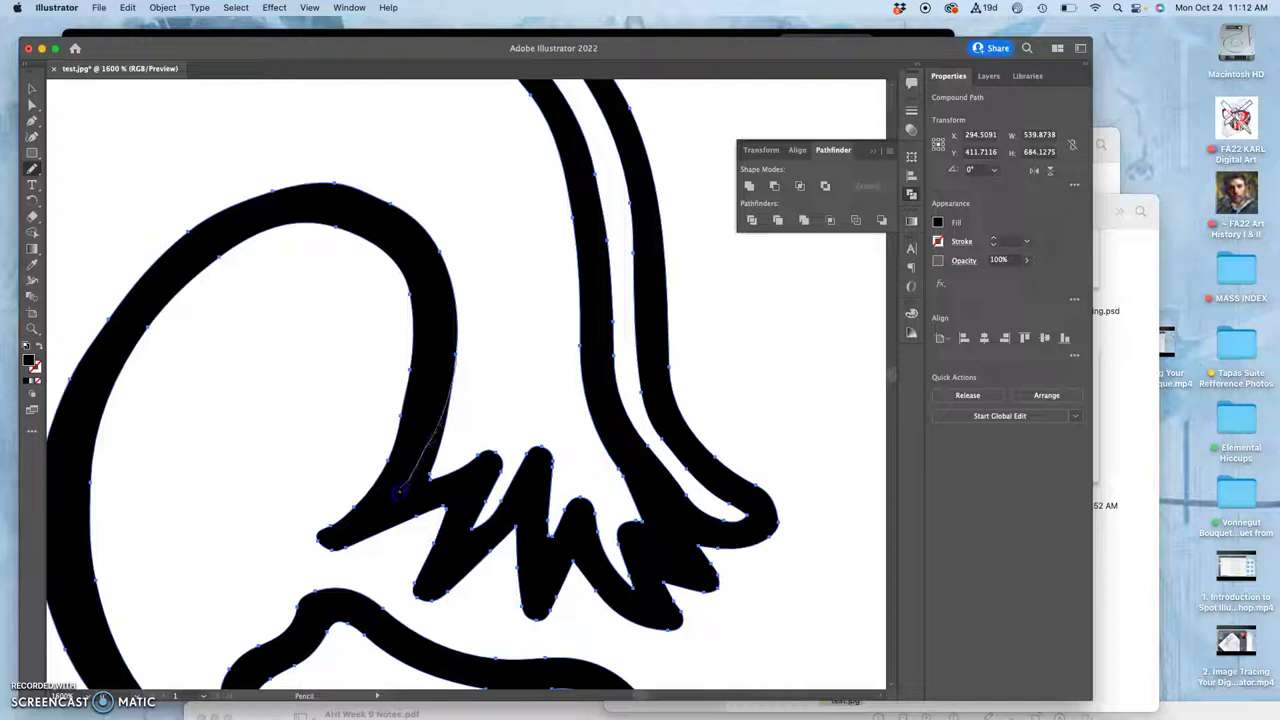
drag(460, 458, 460, 341)
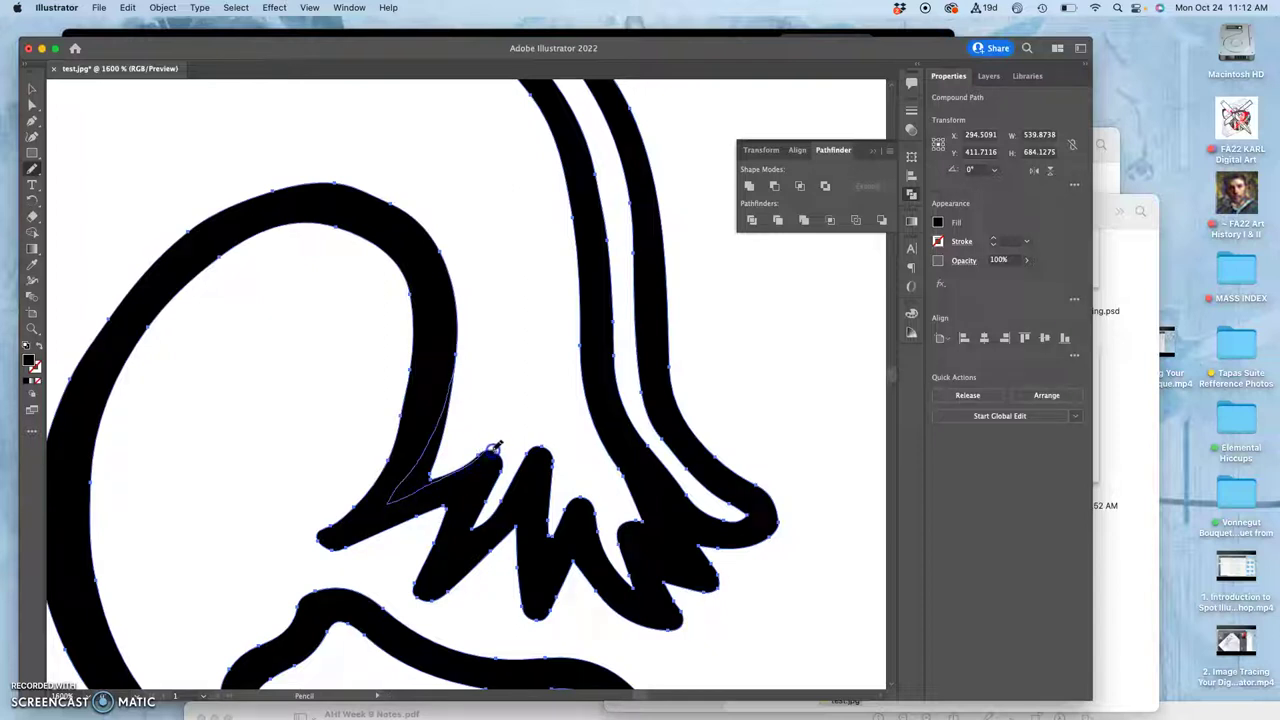
drag(487, 505, 486, 510)
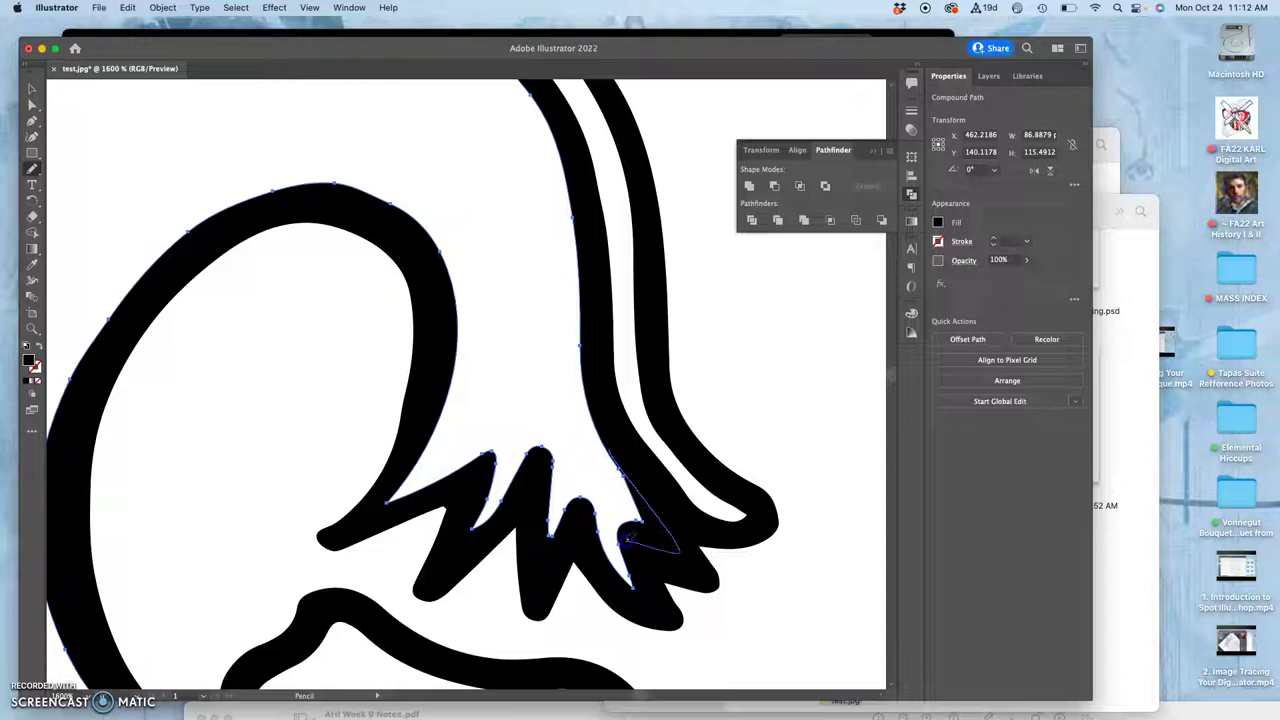
- Redraw the remaining spikes at the loop's end and the notches between them into sharp points with the Pencil tool
drag(632, 578, 634, 608)
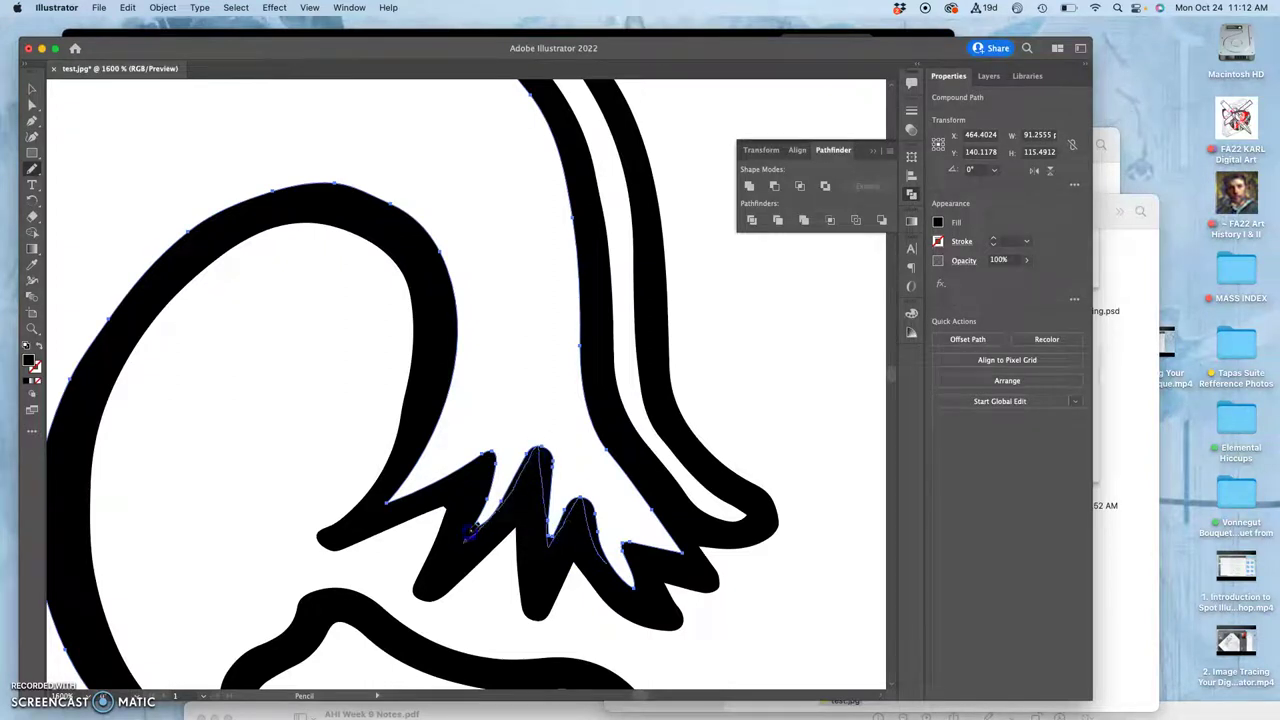
drag(477, 518, 476, 520)
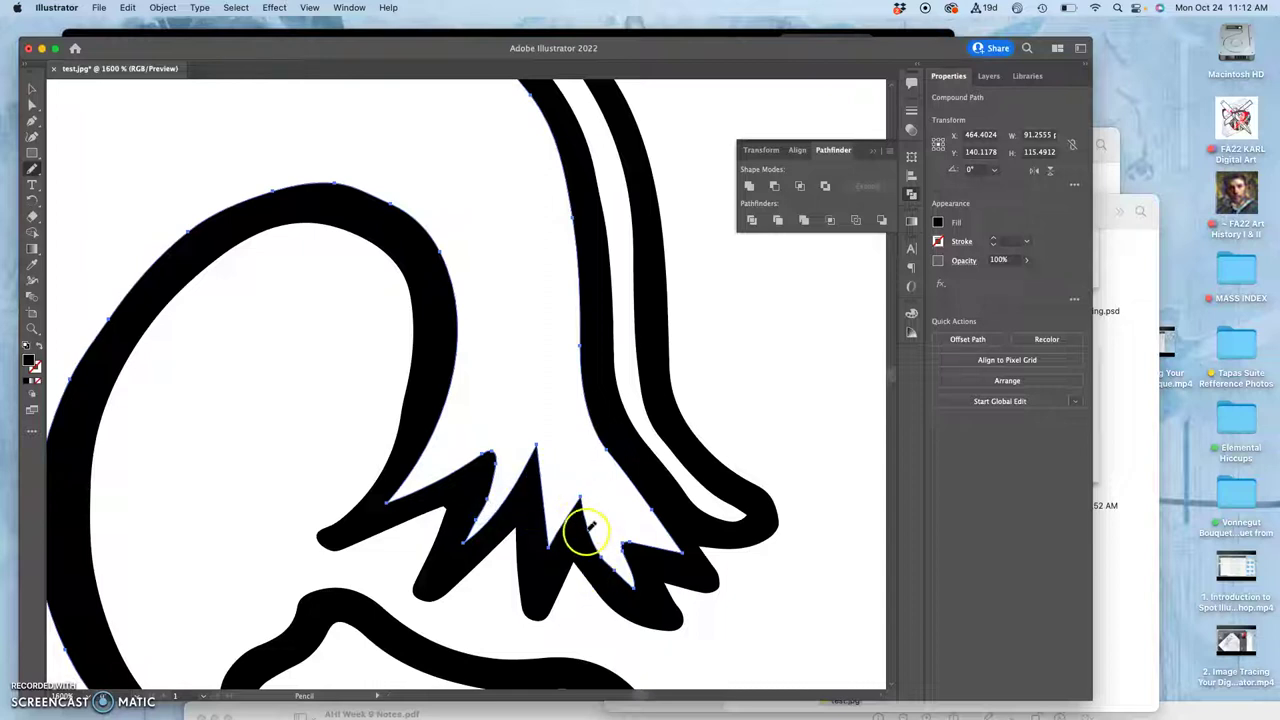
drag(632, 580, 603, 562)
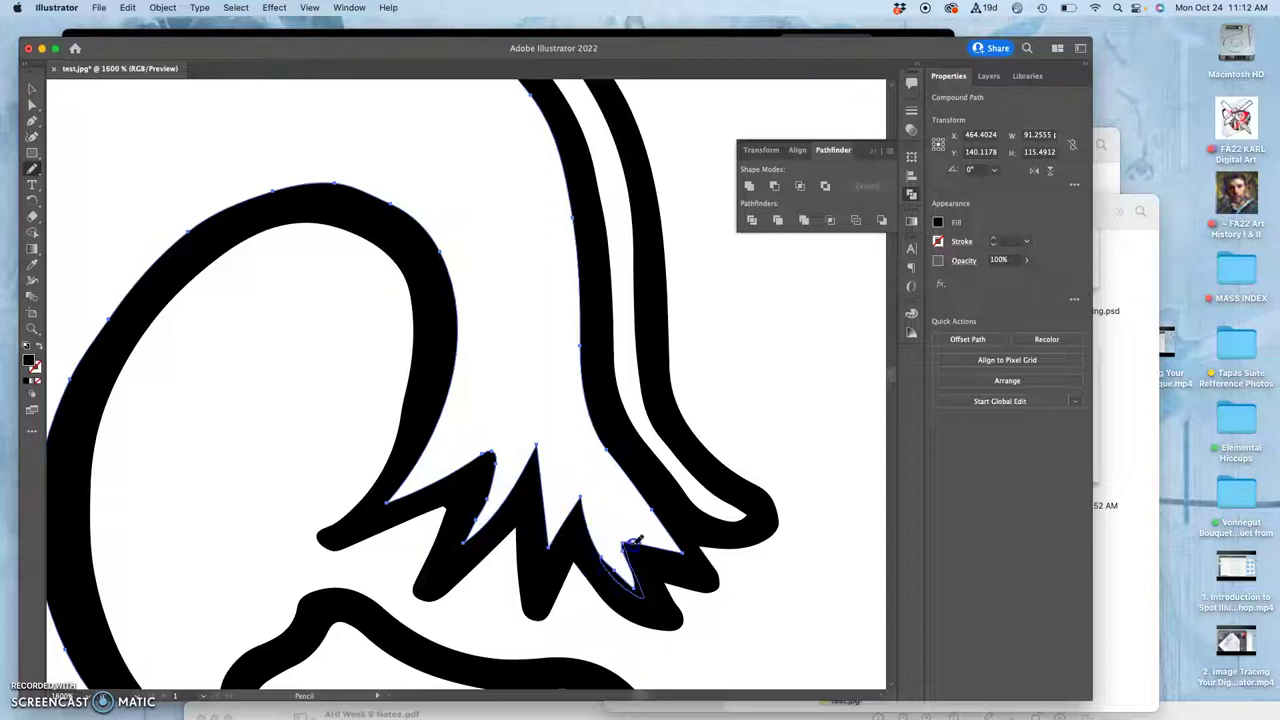
drag(648, 595, 620, 536)
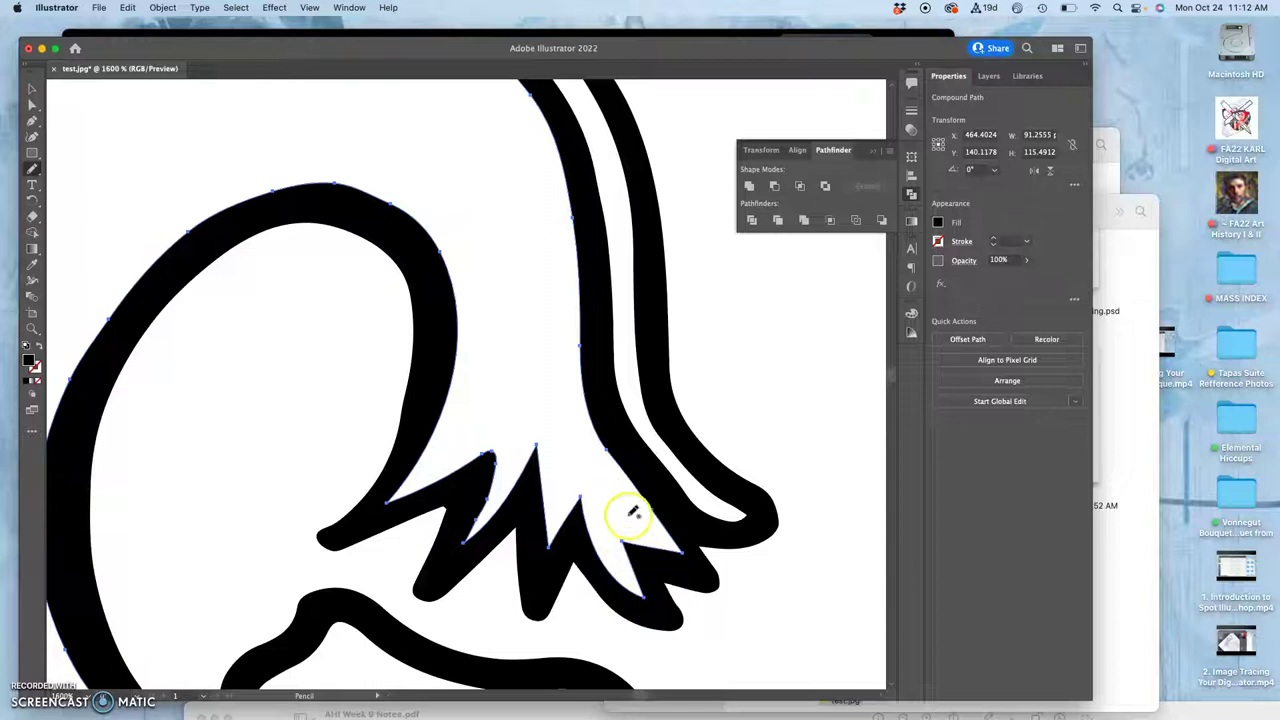
- Redraw the blunt inner tip of the spiral curl below the loop as a sharp point with the Pencil tool
key(space)
drag(545, 428, 691, 266)
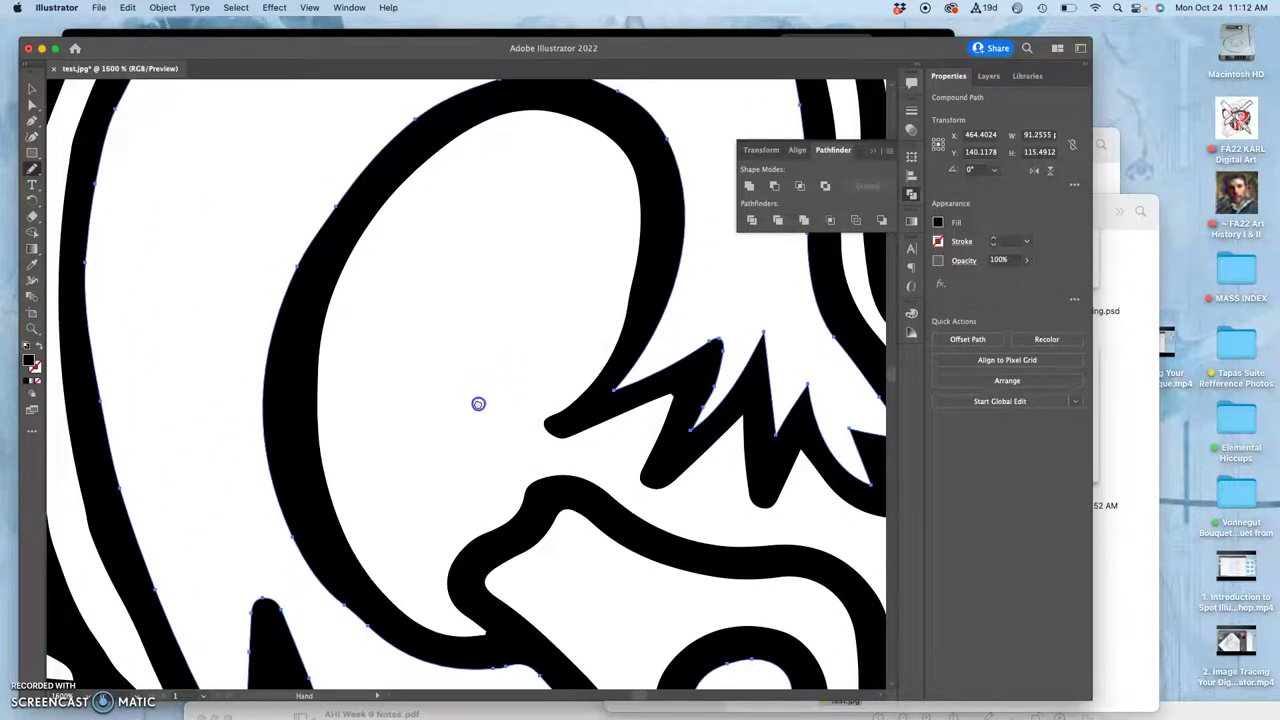
mouse_move(585, 445)
mouse_down()
mouse_move(400, 345)
mouse_move(409, 280)
mouse_up()
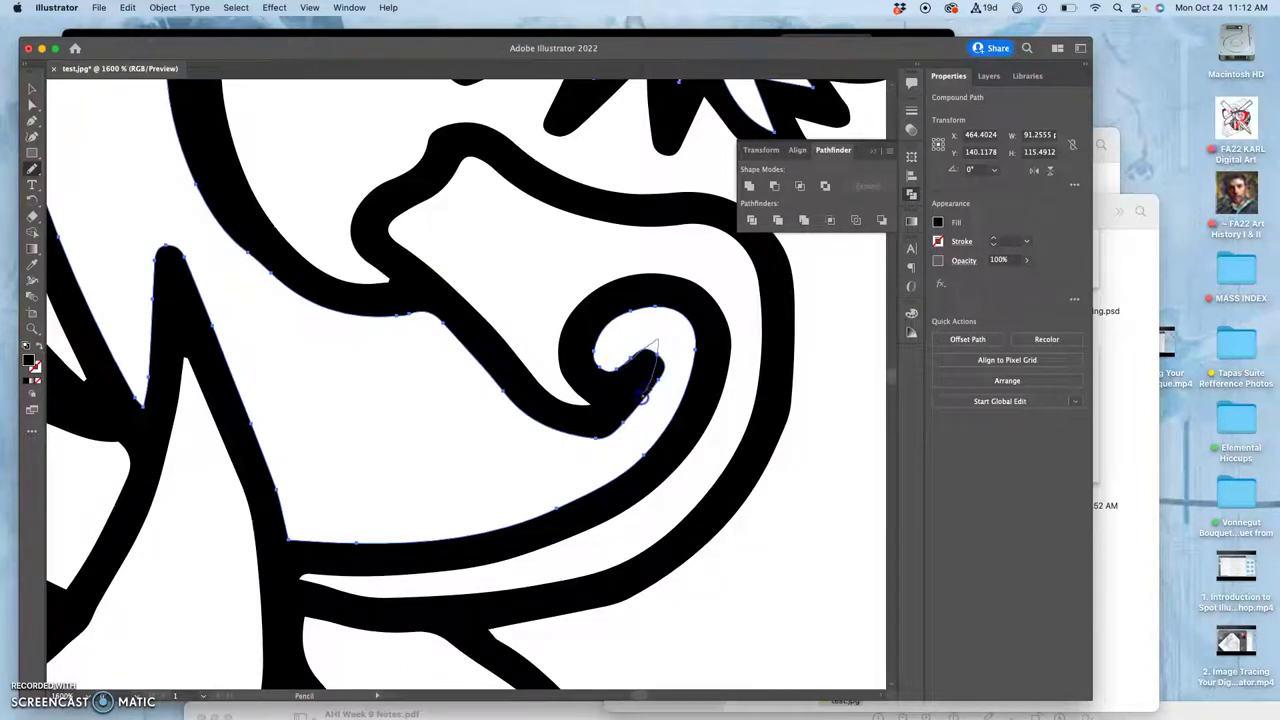
drag(619, 428, 615, 434)
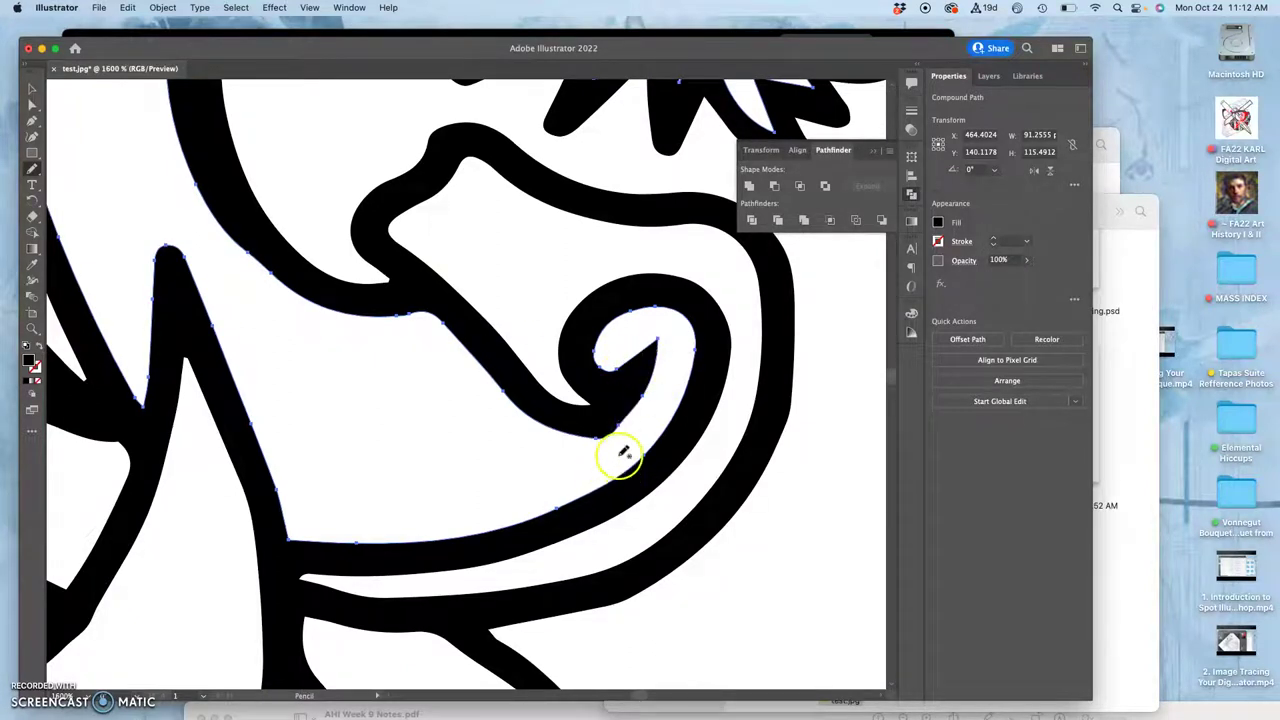
- Select the line art and round off the outer corner of the white area beside the jagged strokes with the Pencil tool
key(super)
key(super+minus)
key(super+minus)
key(super+minus)
key(super+minus)
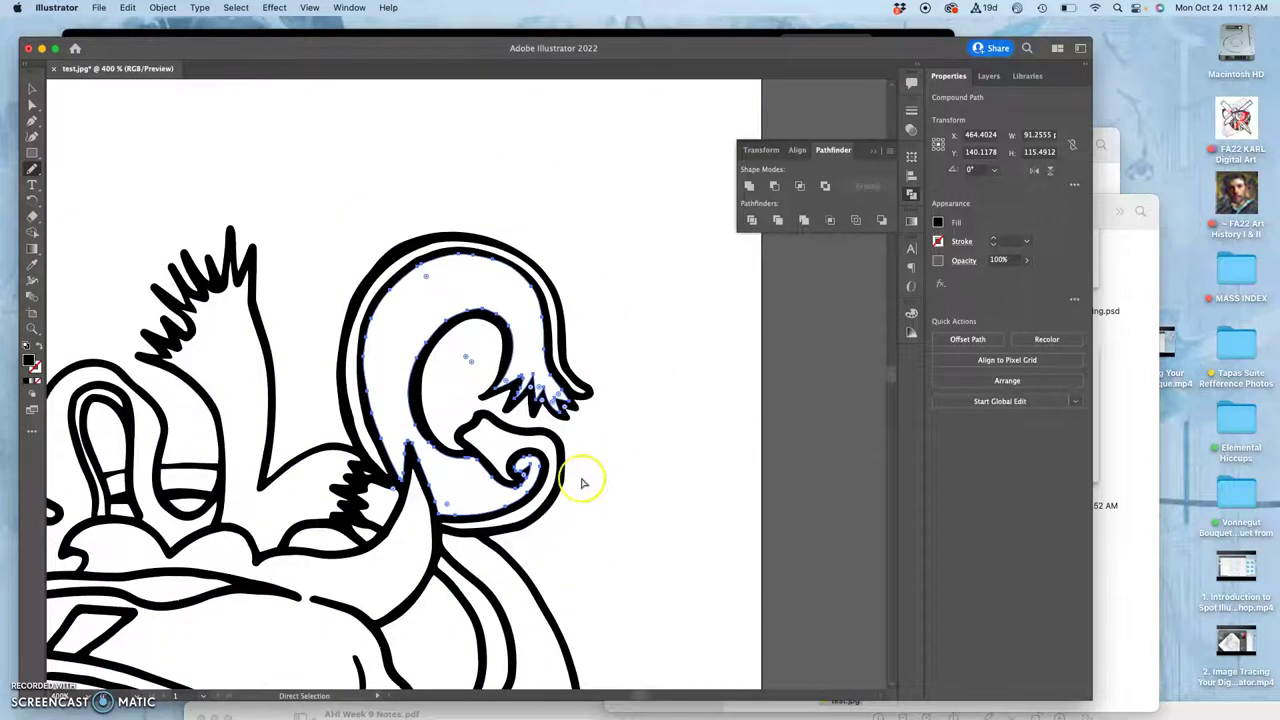
key(super+plus)
key(super+plus)
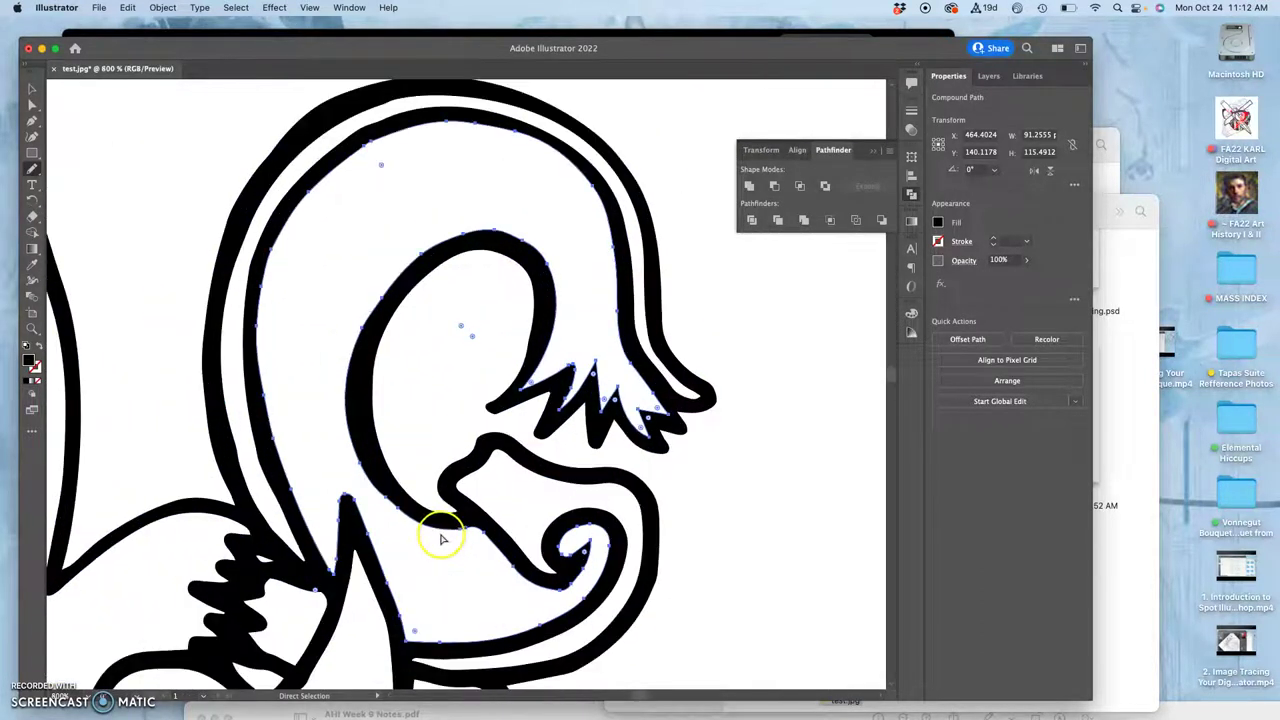
key(super+plus)
key(space)
mouse_move(382, 540)
mouse_down()
mouse_move(394, 460)
mouse_move(484, 290)
mouse_up()
drag(410, 408, 497, 255)
super+click(429, 296)
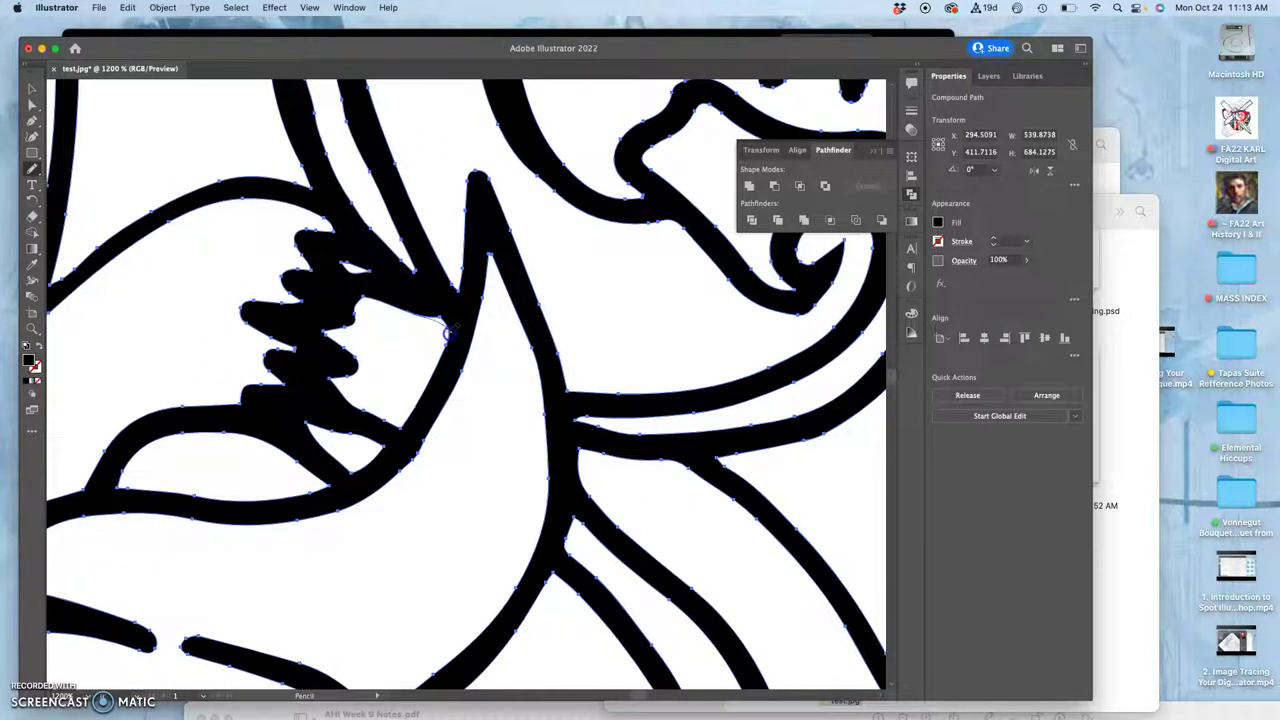
drag(446, 348, 420, 320)
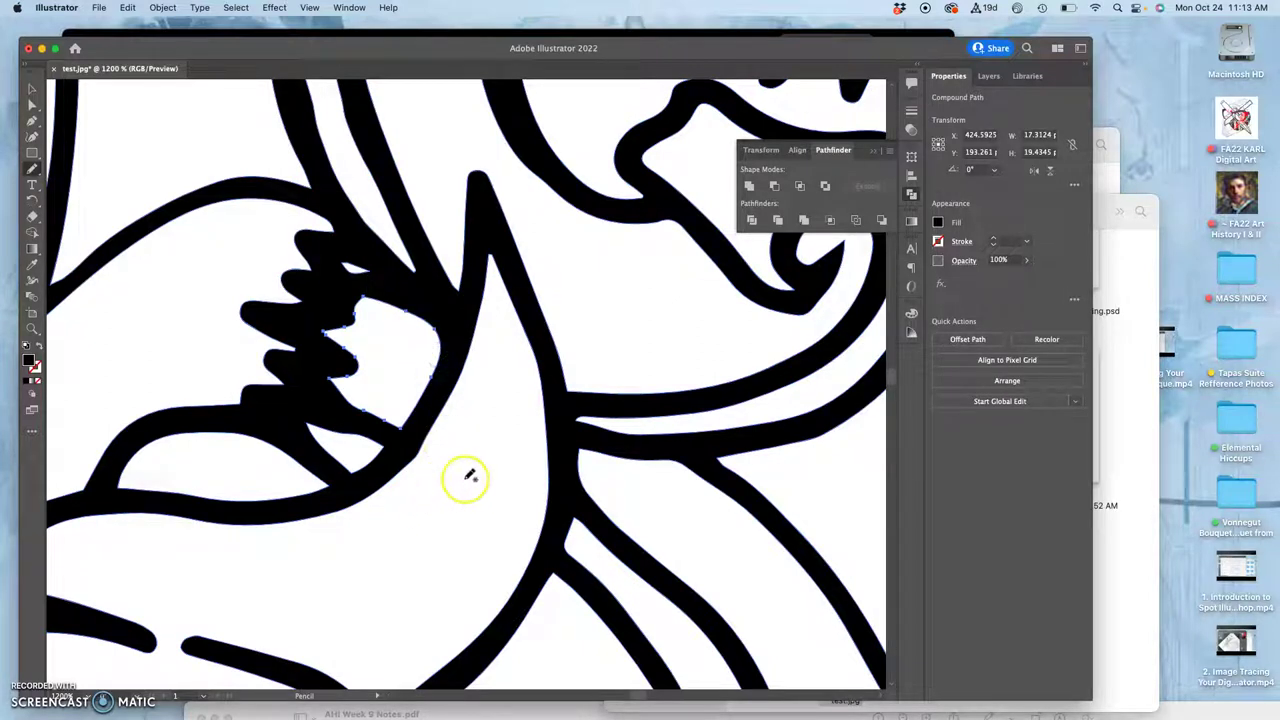
- Fill the tiny white gap near the top of the jagged strokes using the Pencil tool and the 9 pt Blob Brush
drag(477, 486, 648, 390)
mouse_move(550, 200)
mouse_down()
mouse_move(553, 174)
mouse_move(543, 185)
mouse_up()
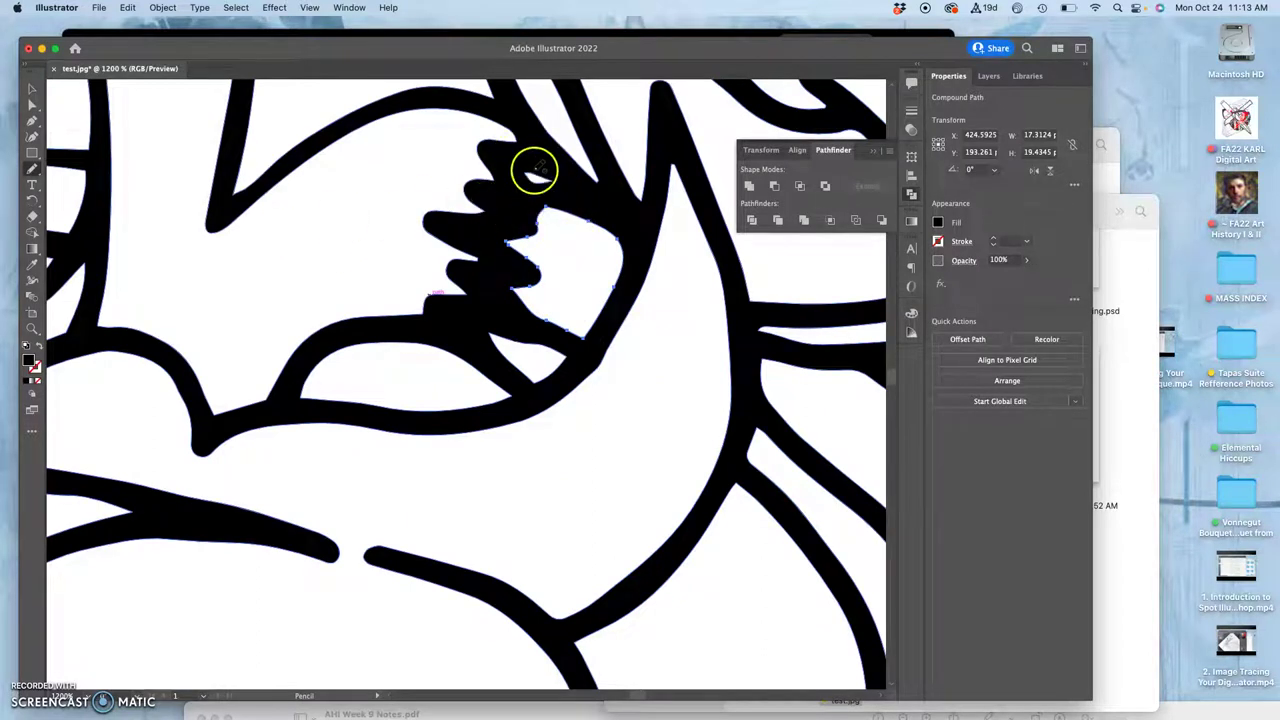
drag(530, 175, 543, 177)
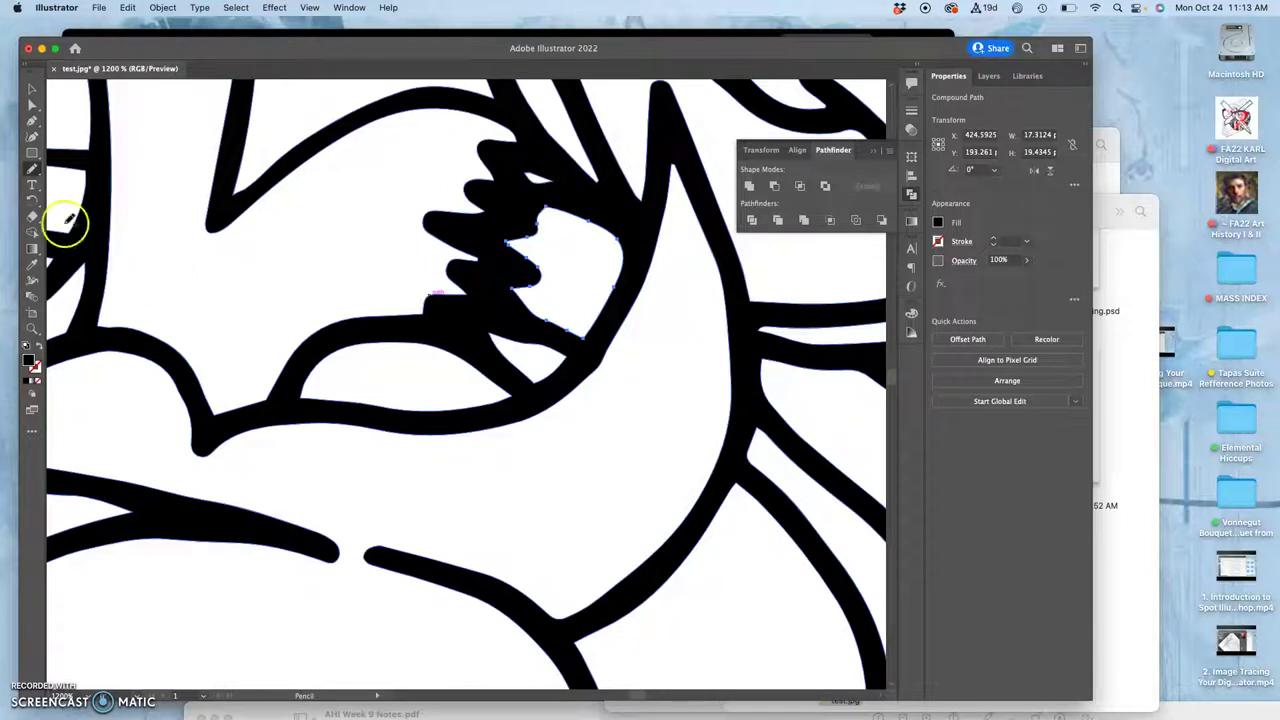
drag(31, 170, 63, 177)
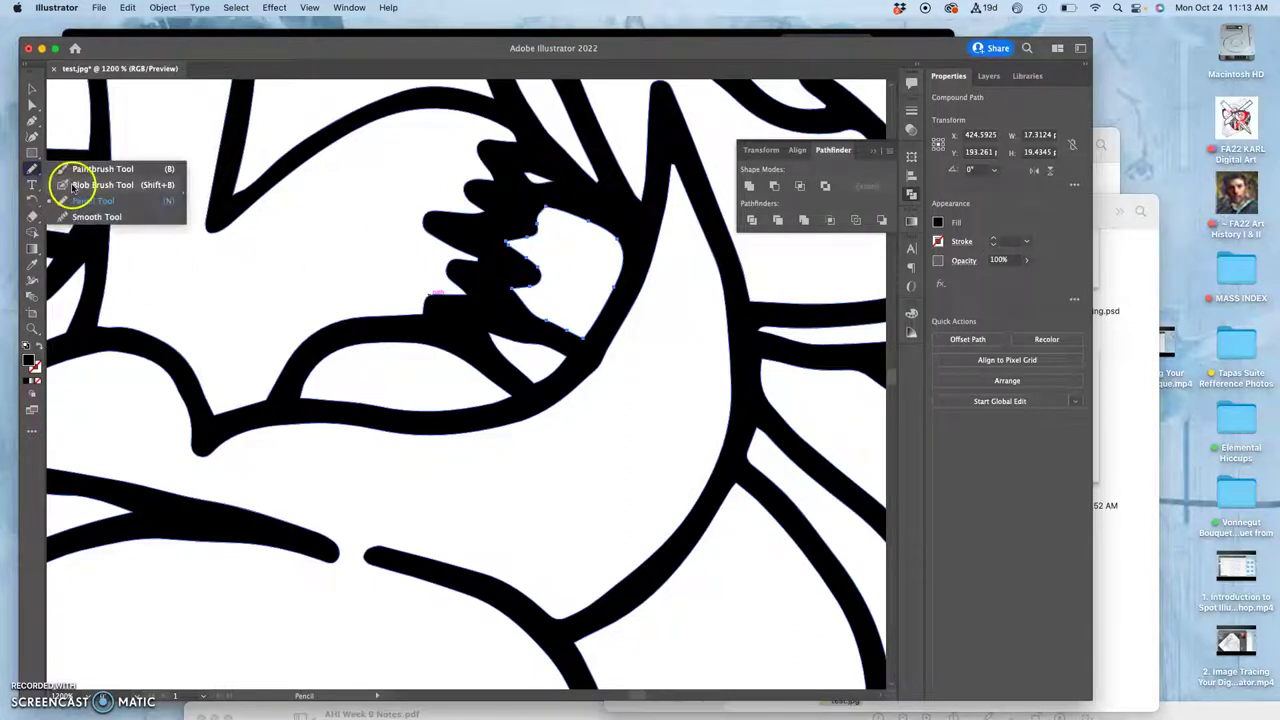
double_click(31, 172)
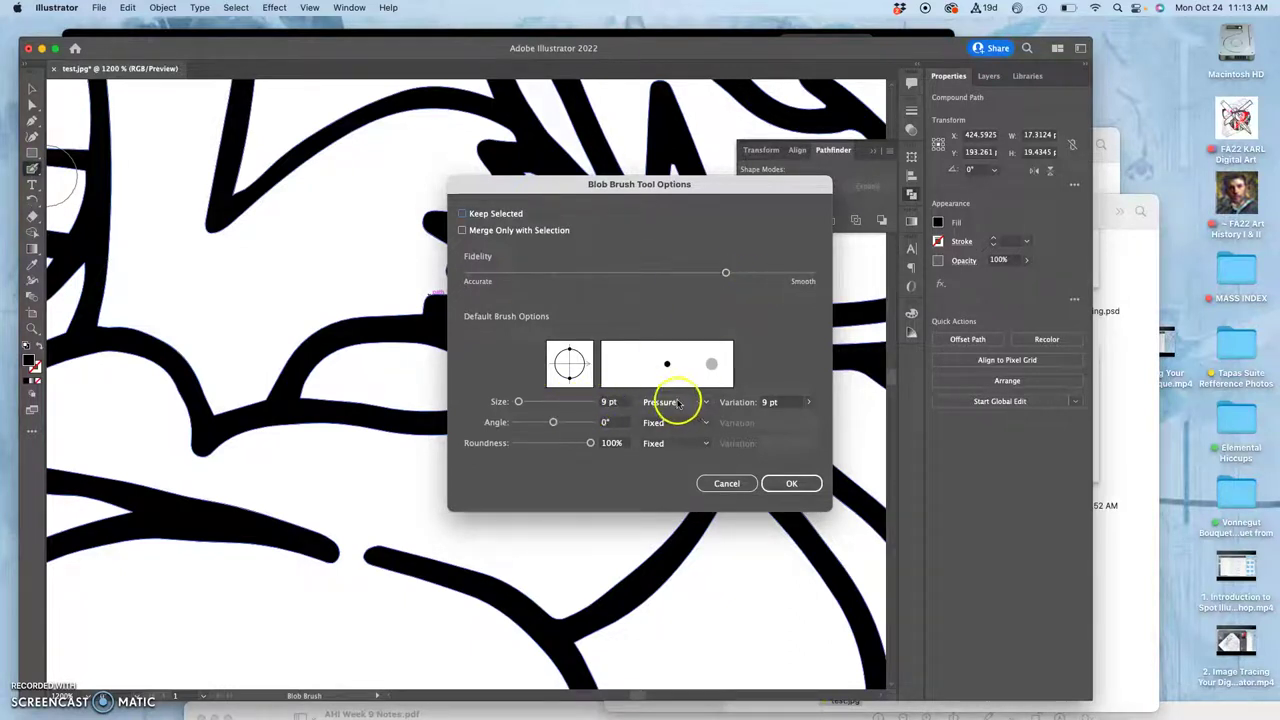
click(801, 484)
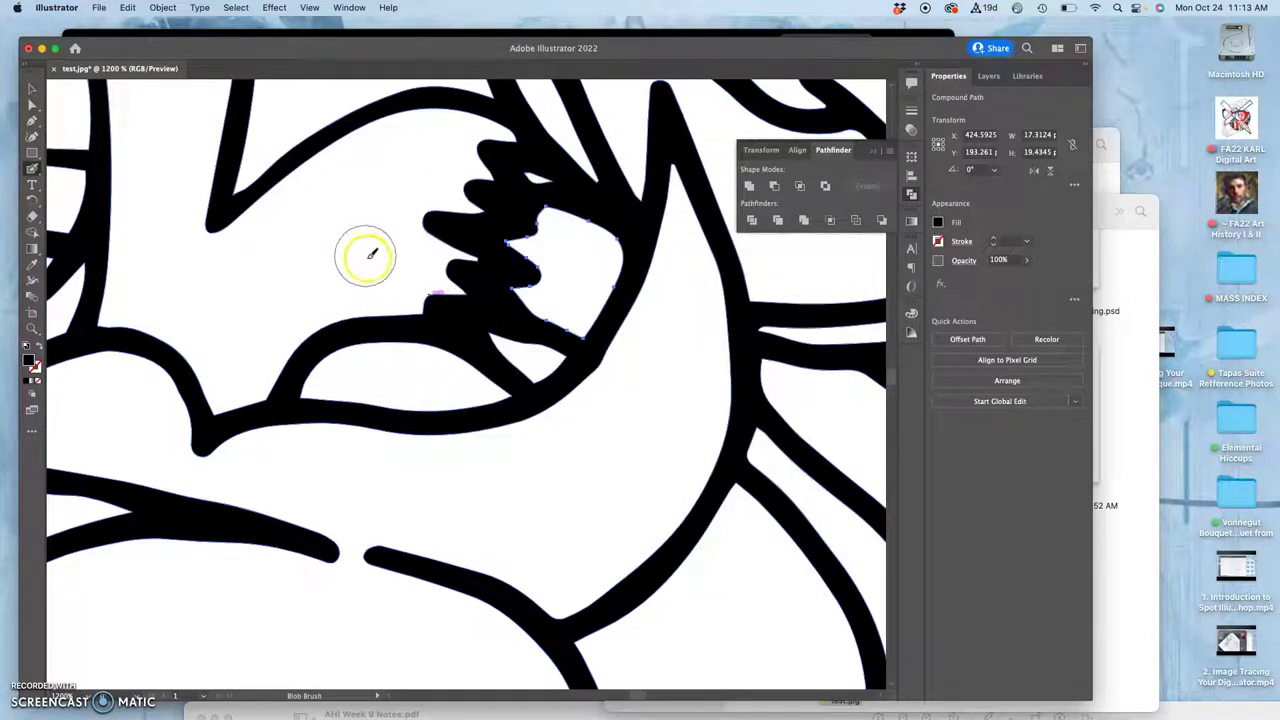
mouse_move(530, 176)
mouse_down()
mouse_move(566, 200)
mouse_move(527, 166)
mouse_move(543, 182)
mouse_up()
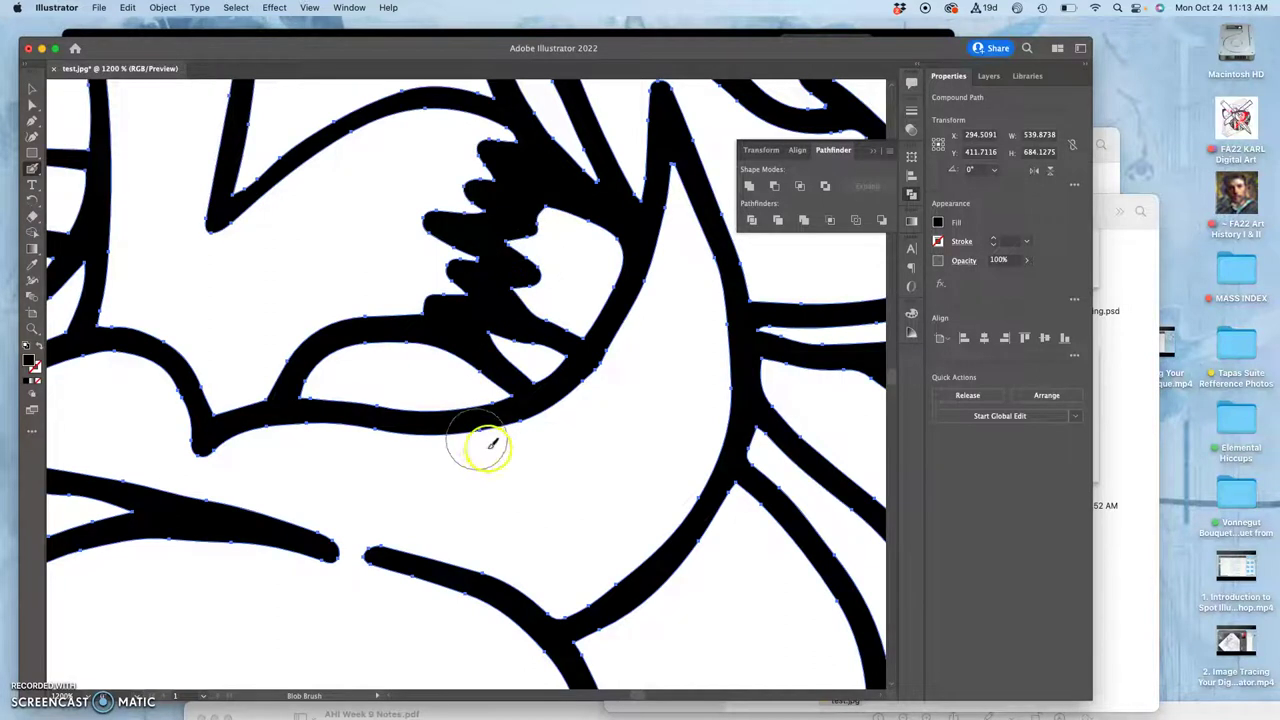
- Bridge the break in the long curved contour line below with Blob Brush strokes
key(space)
drag(503, 452, 558, 160)
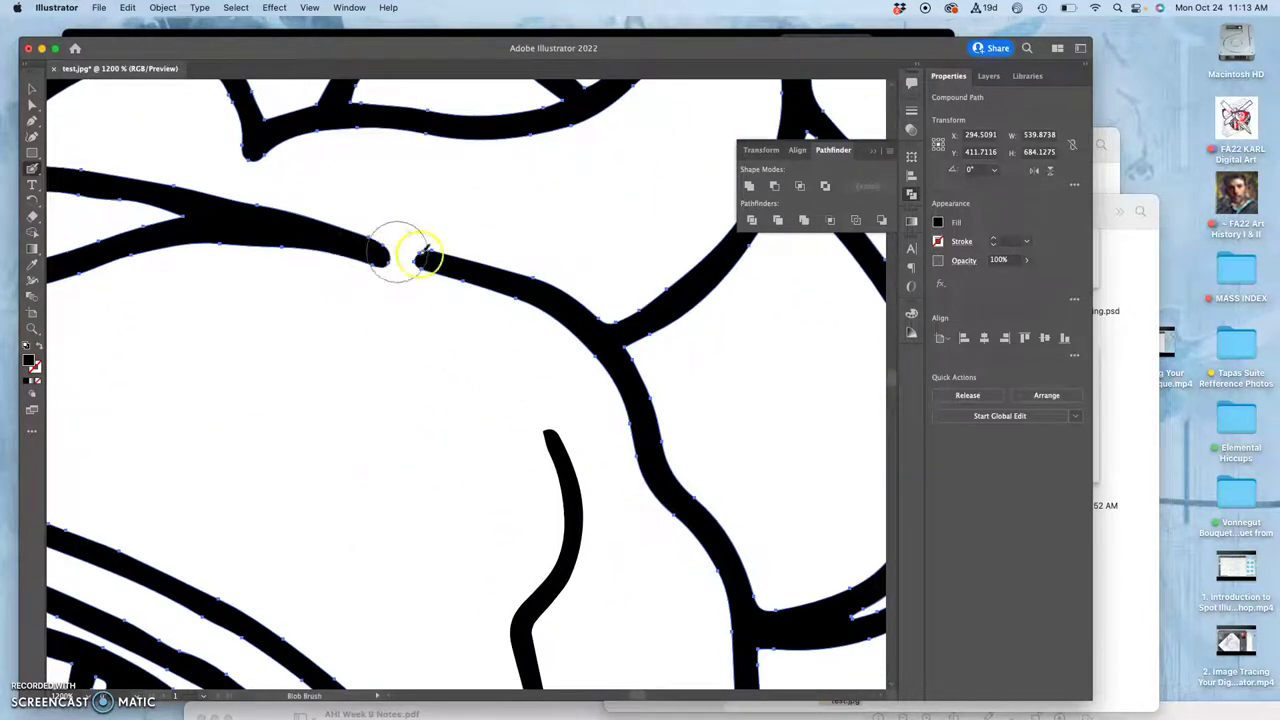
drag(356, 245, 364, 243)
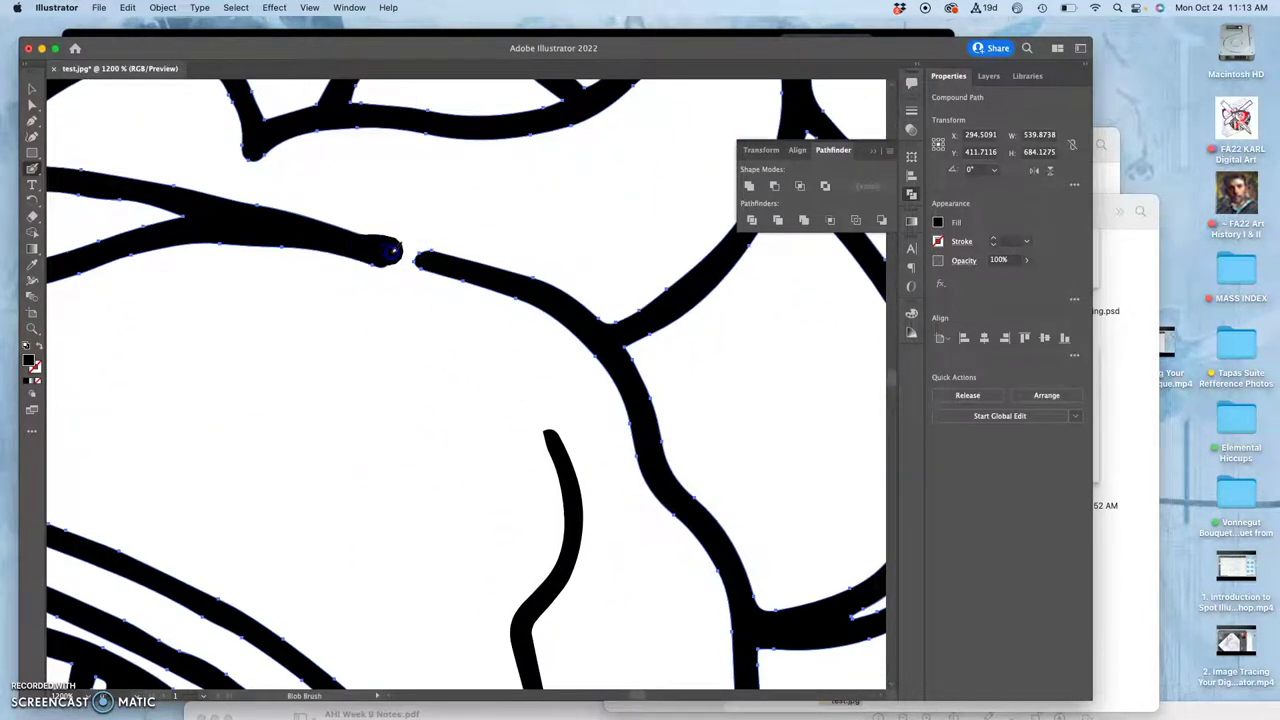
drag(448, 263, 459, 269)
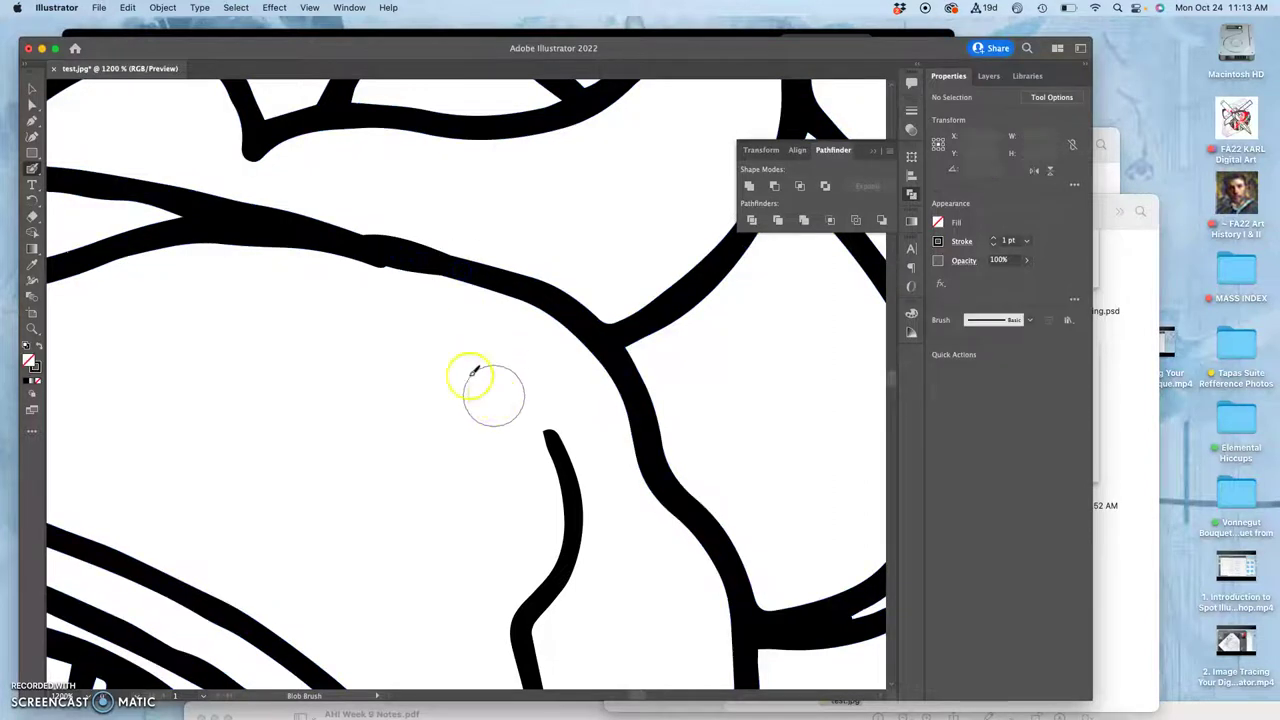
- Try to even out the upper edge of the bridged contour line with the Pencil tool, then undo the change
drag(33, 170, 75, 194)
super+click(426, 259)
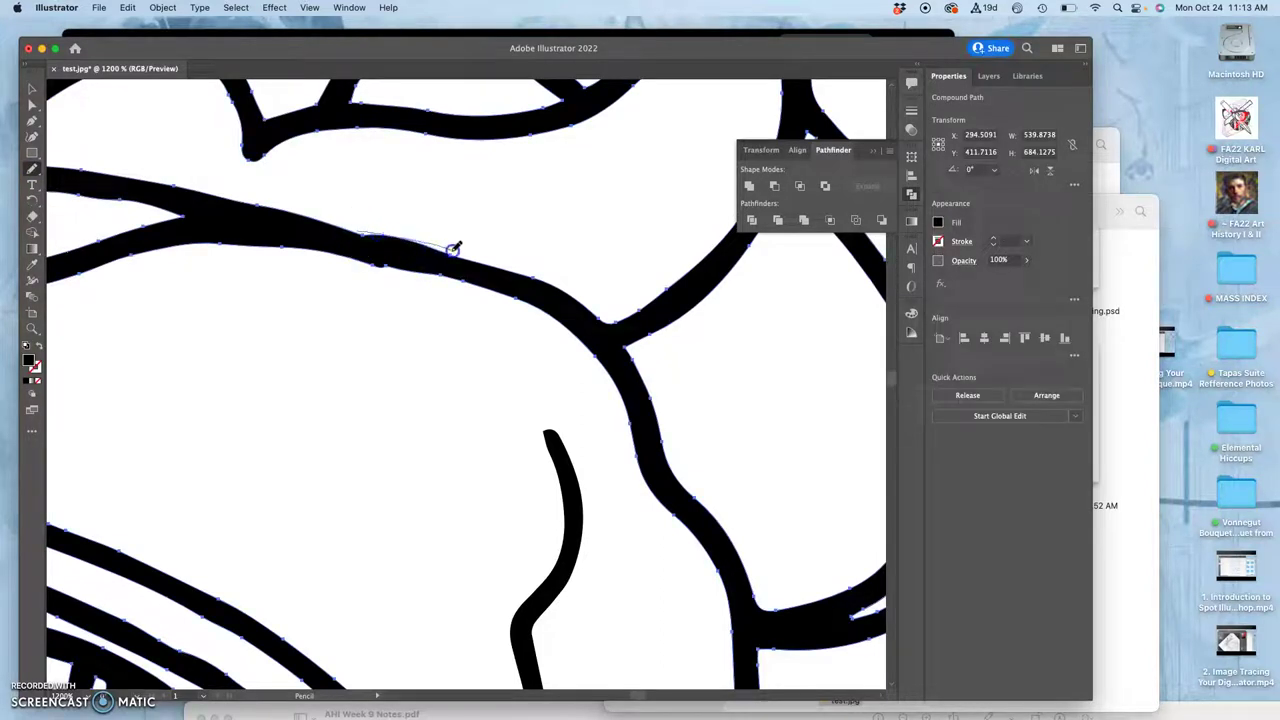
drag(480, 262, 492, 271)
key(super+z)
key(super+z)
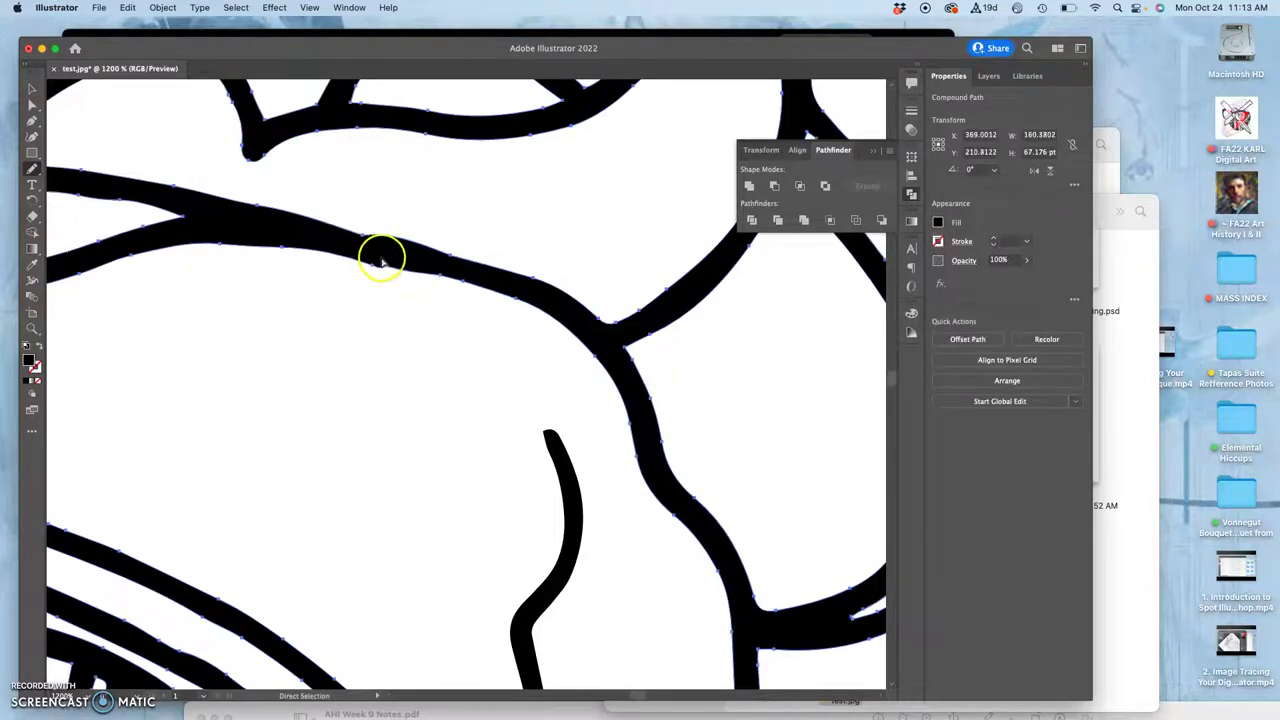
- Examine the mask's eyes, beak and lower ornaments for uneven lines that need correcting
key(super+minus)
key(super+minus)
key(super+minus)
key(super+minus)
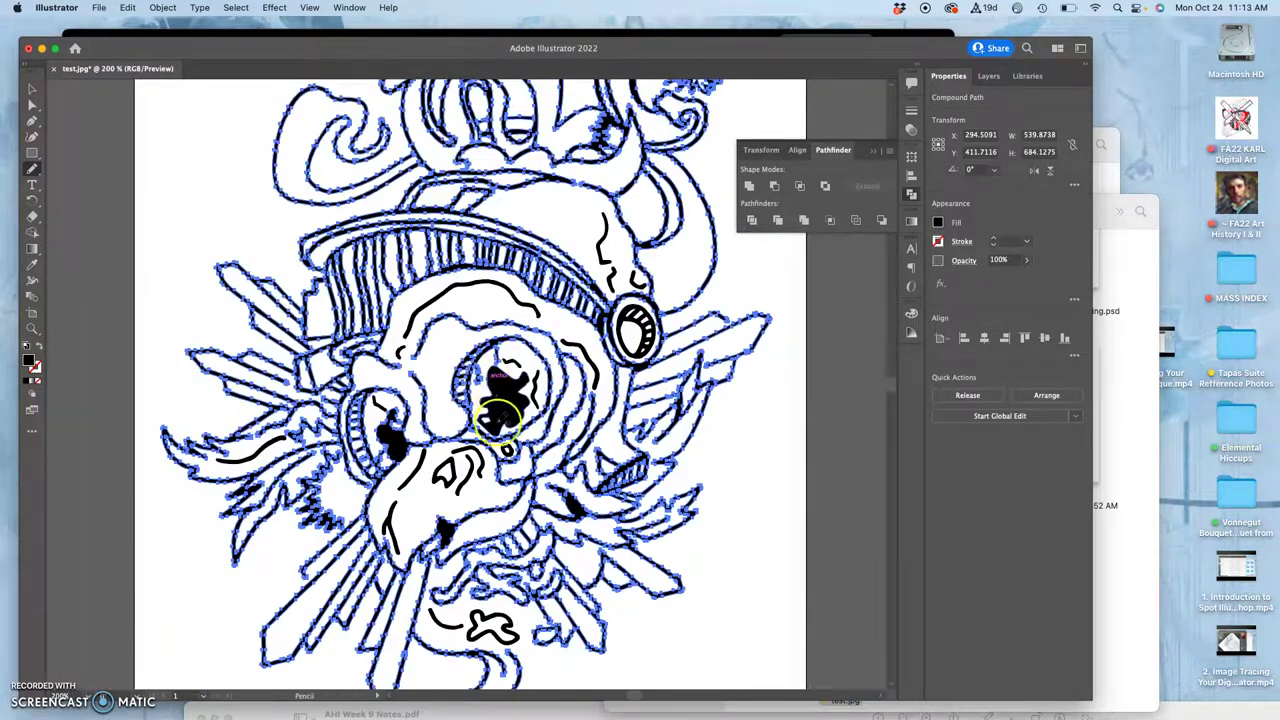
scroll(488, 378, down, 3)
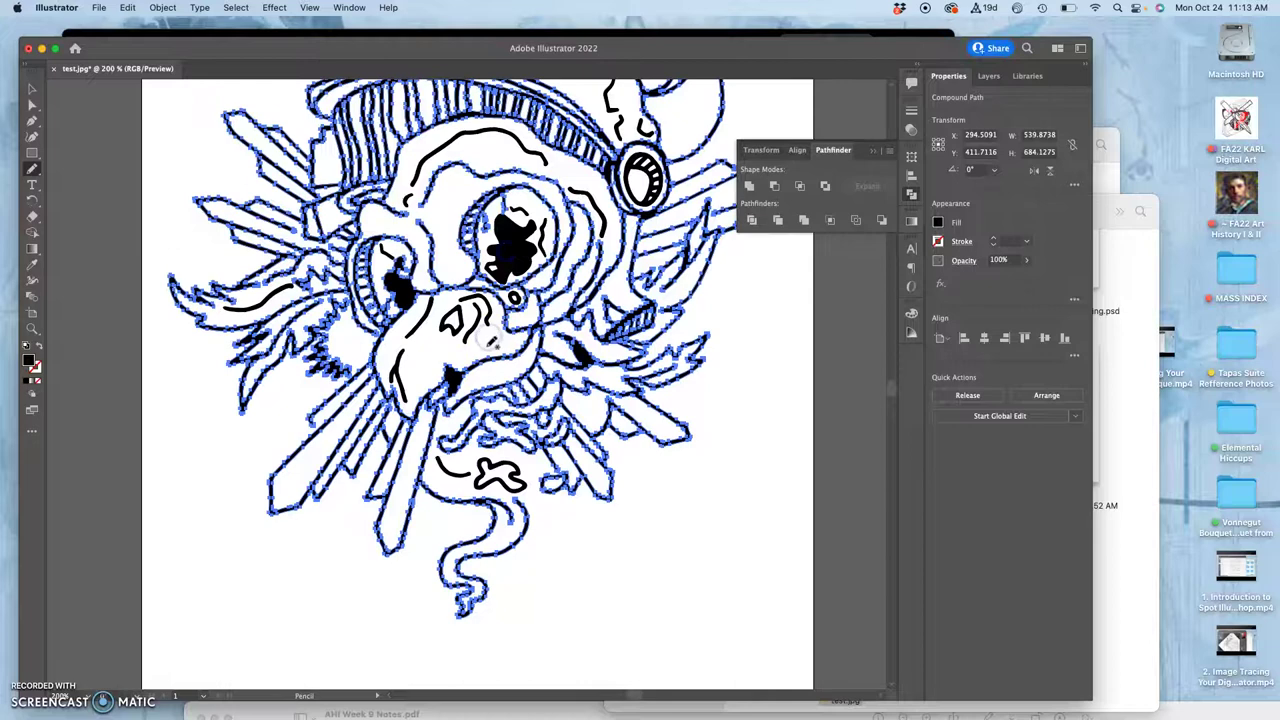
key(super+equal)
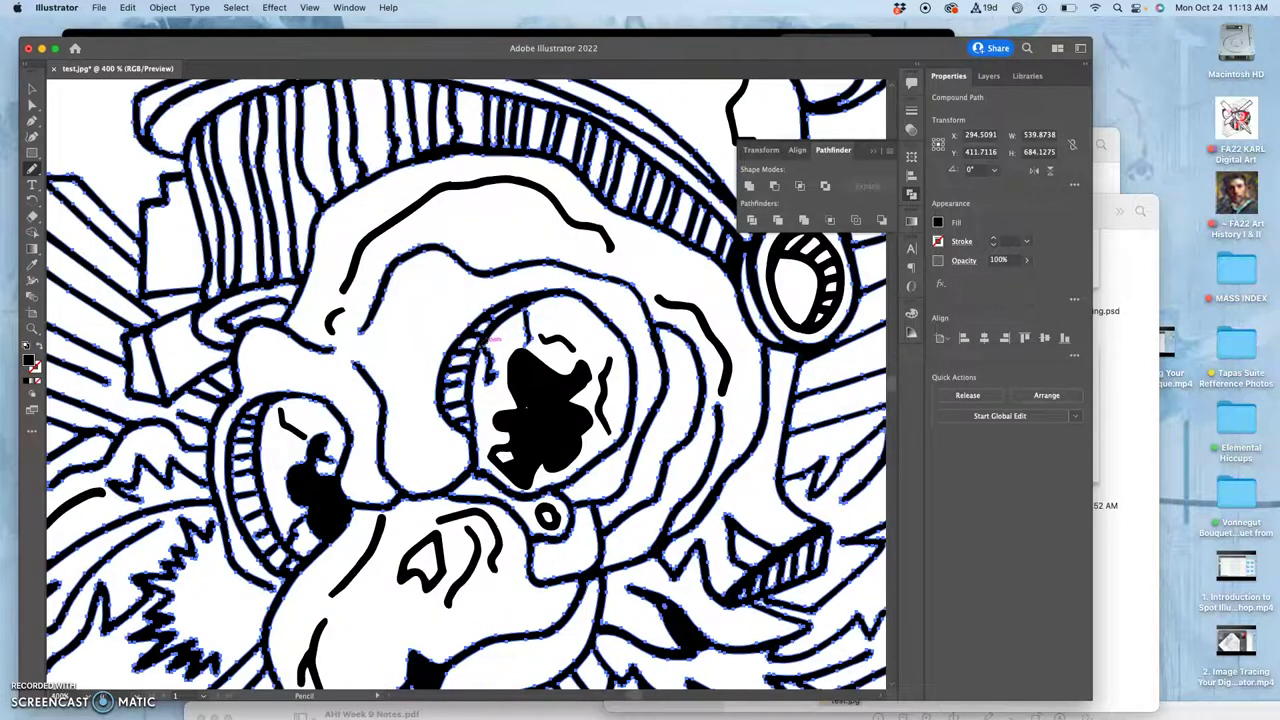
mouse_move(404, 497)
mouse_down()
mouse_move(466, 380)
mouse_move(495, 284)
mouse_up()
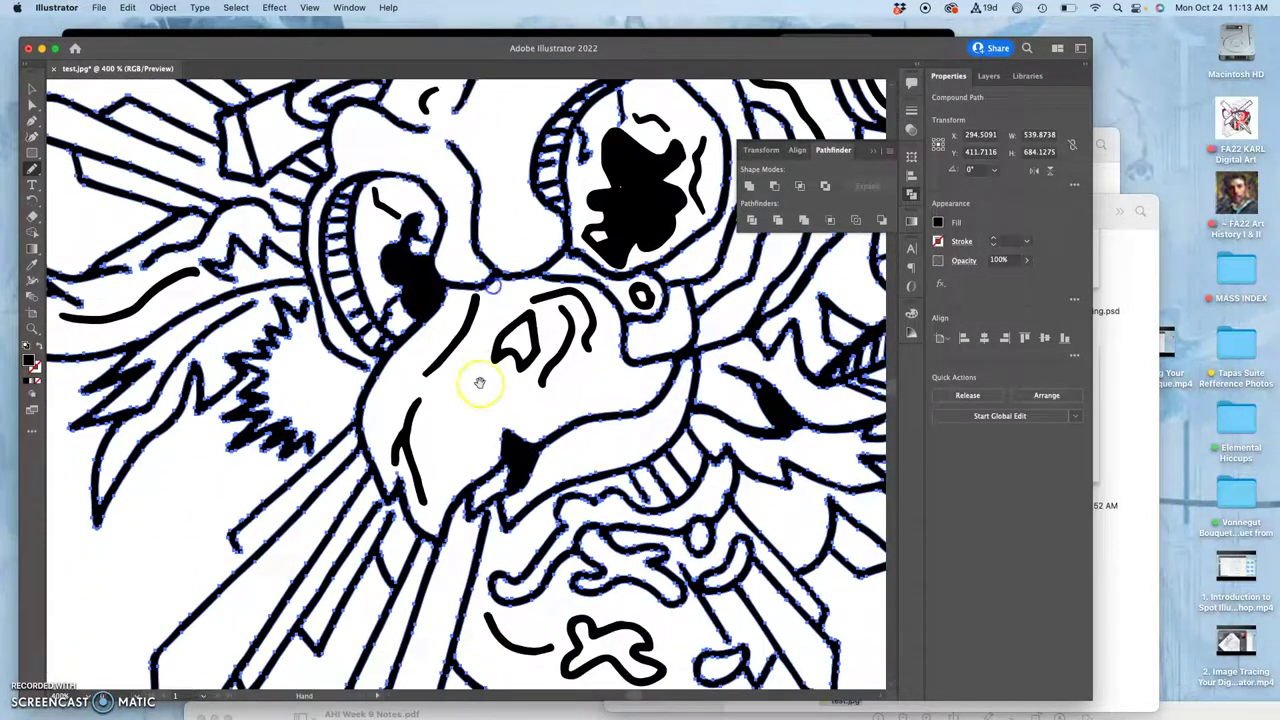
drag(480, 383, 476, 248)
drag(511, 360, 439, 295)
drag(490, 333, 420, 343)
mouse_move(546, 331)
mouse_down()
mouse_move(451, 341)
mouse_move(463, 361)
mouse_move(426, 326)
mouse_up()
- Remove the small bump on the line above the small oval loop by redrawing its edge with the Pencil tool
key(super+equal)
key(super+equal)
key(super+equal)
key(super+equal)
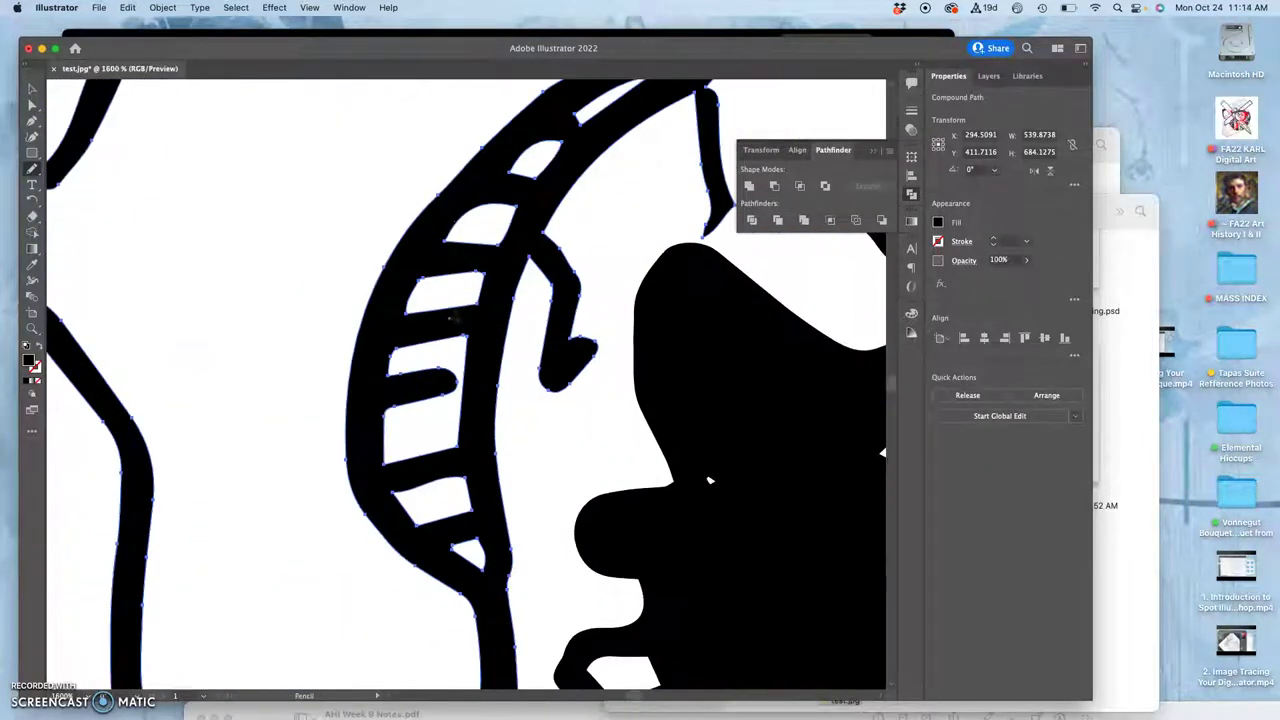
drag(631, 598, 387, 257)
drag(503, 472, 407, 296)
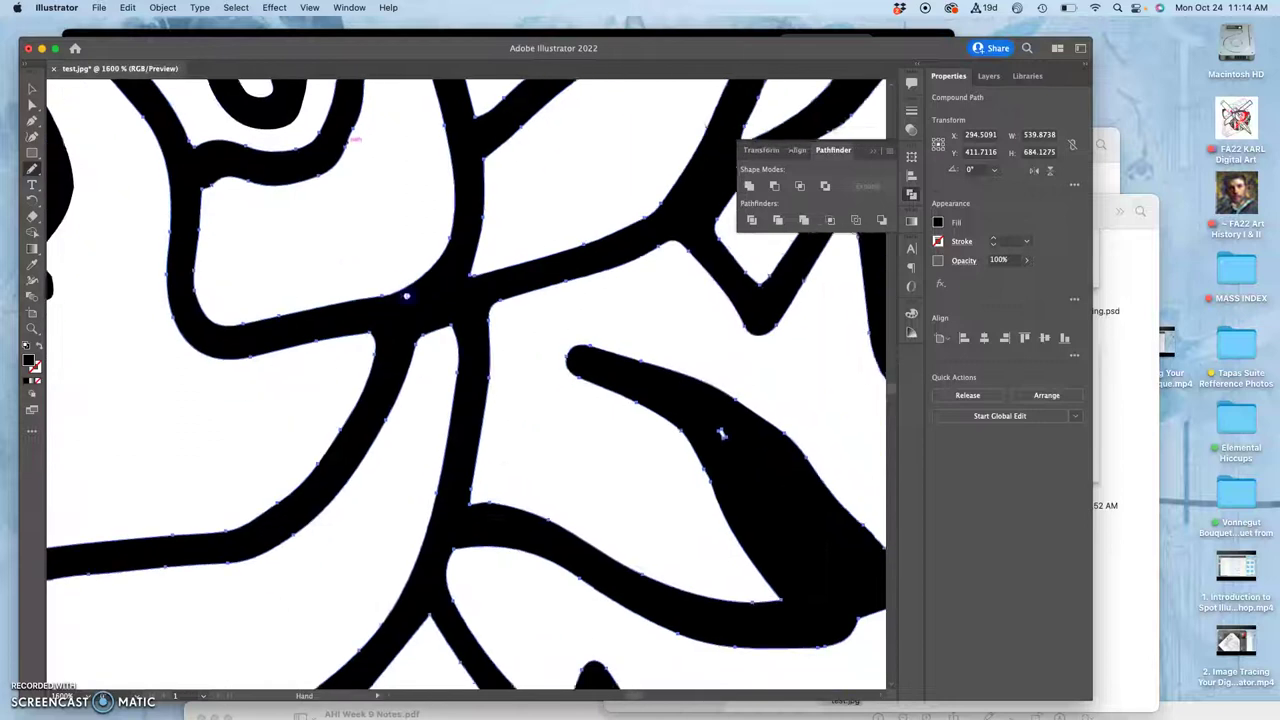
drag(497, 497, 403, 229)
drag(476, 428, 476, 365)
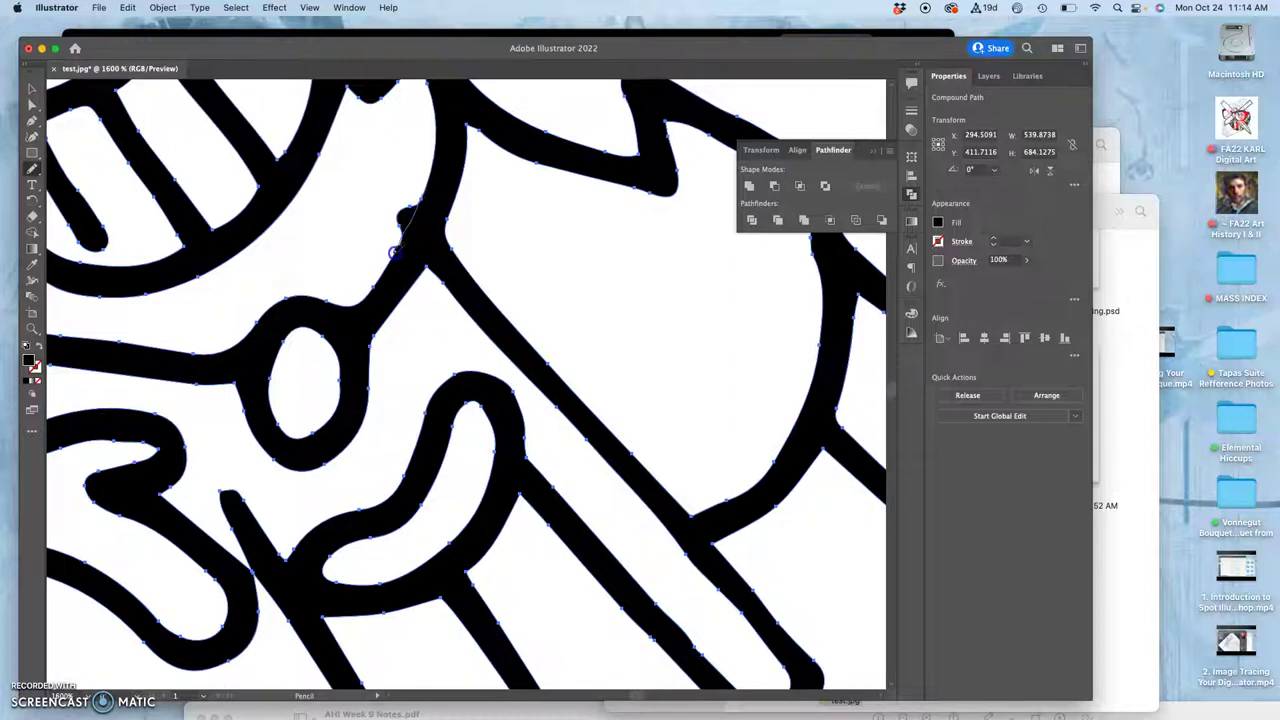
drag(395, 253, 388, 264)
drag(500, 343, 408, 82)
drag(494, 308, 342, 103)
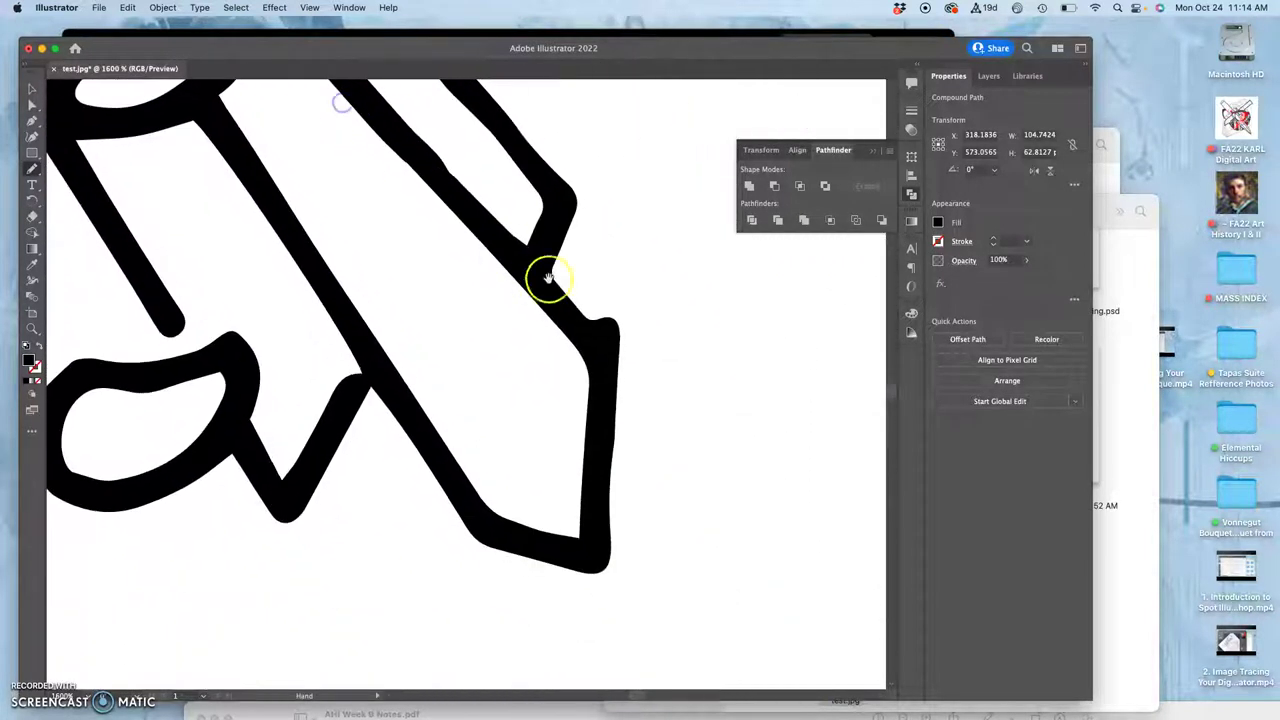